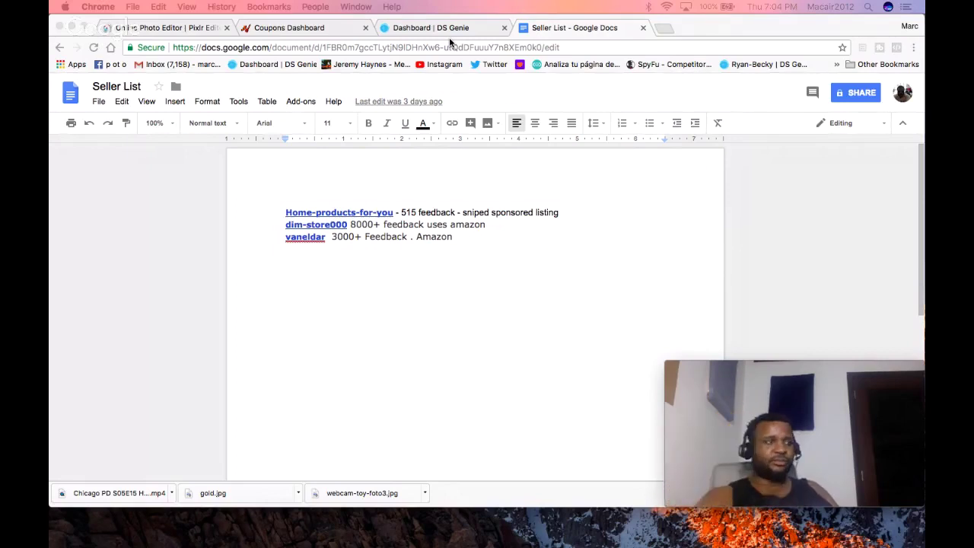
{"action": "left_click", "coordinate": [669, 394]}
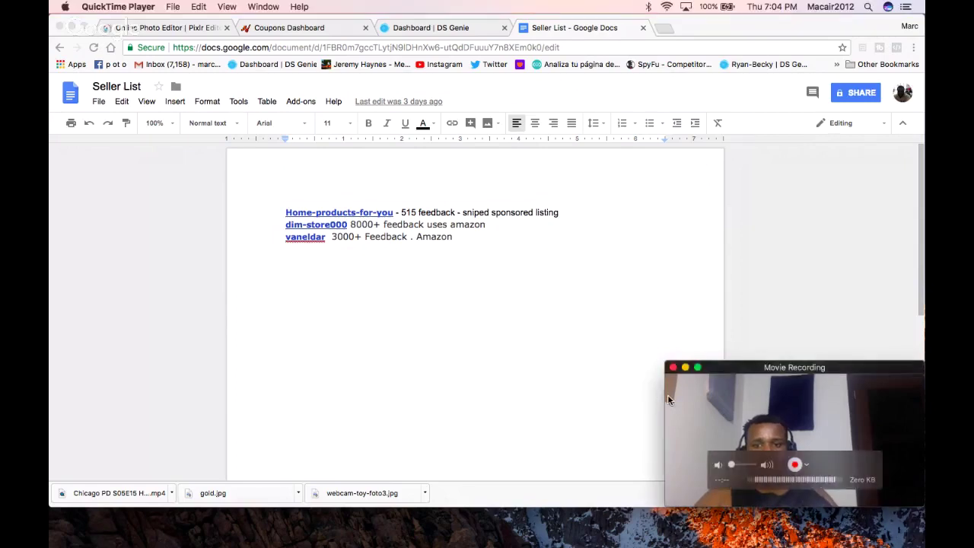
{"action": "left_click_drag", "start_coordinate": [663, 397], "coordinate": [49, 190]}
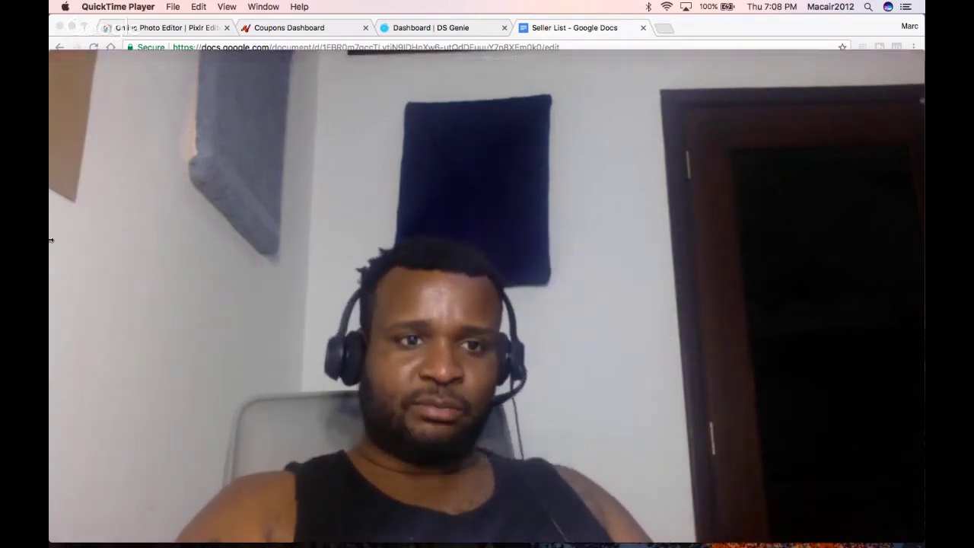
{"action": "left_click_drag", "start_coordinate": [51, 240], "coordinate": [148, 251]}
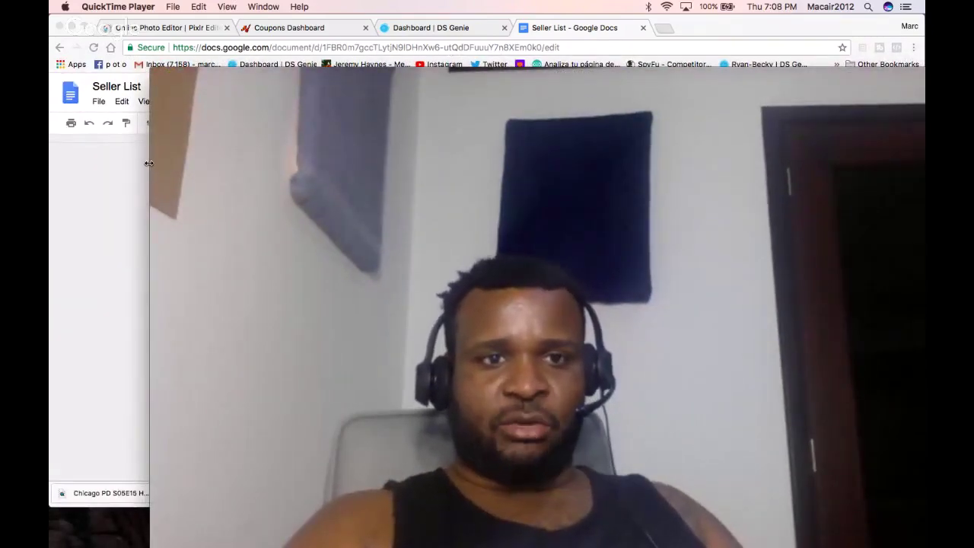
{"action": "left_click_drag", "start_coordinate": [149, 163], "coordinate": [780, 261]}
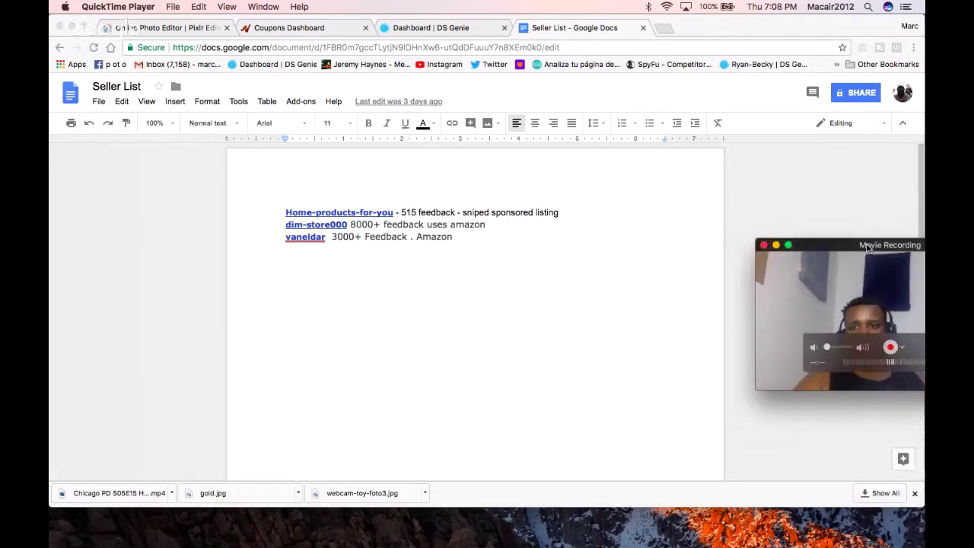
{"action": "left_click_drag", "start_coordinate": [867, 245], "coordinate": [773, 370]}
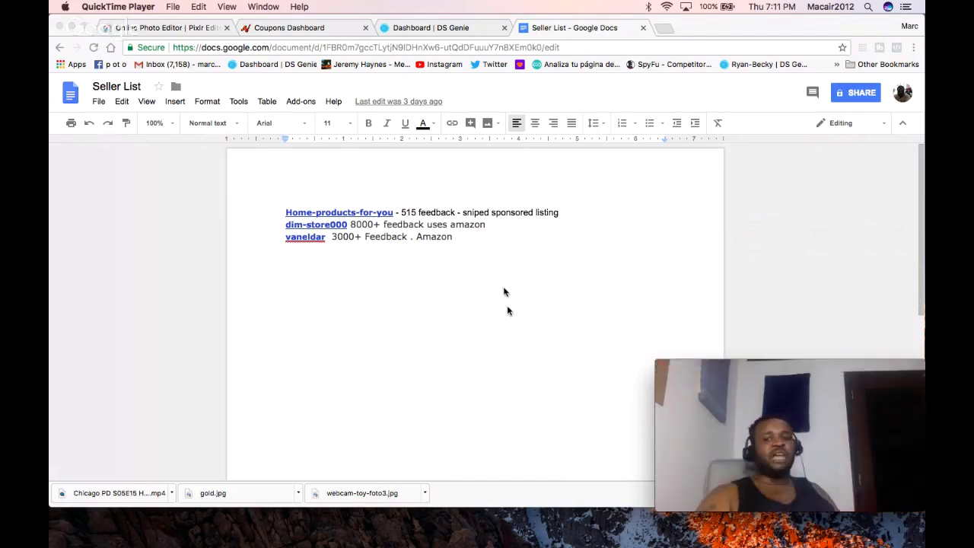
{"action": "left_click", "coordinate": [515, 328]}
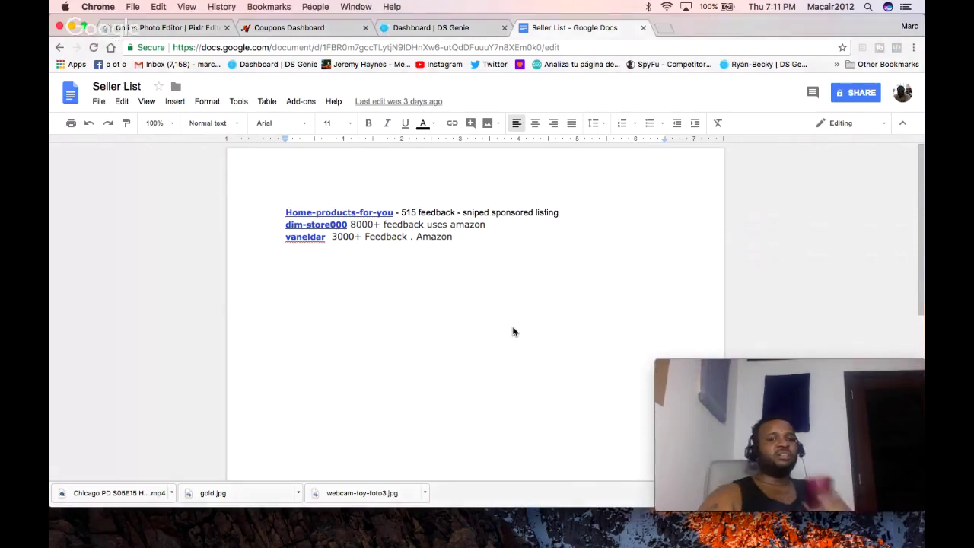
Step: Open dsgenie.co in a new browser tab and go to its Stores page
{"action": "left_click", "coordinate": [458, 29]}
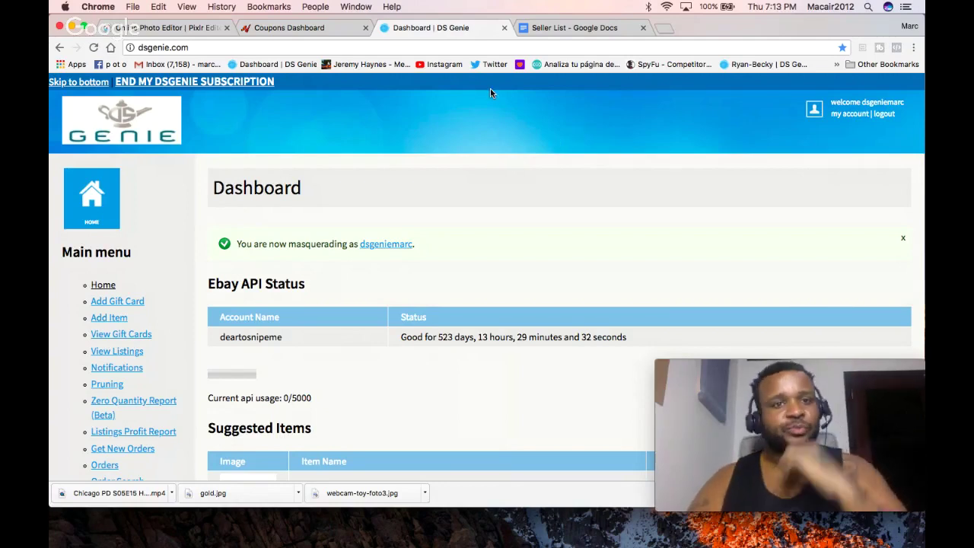
{"action": "left_click", "coordinate": [662, 31]}
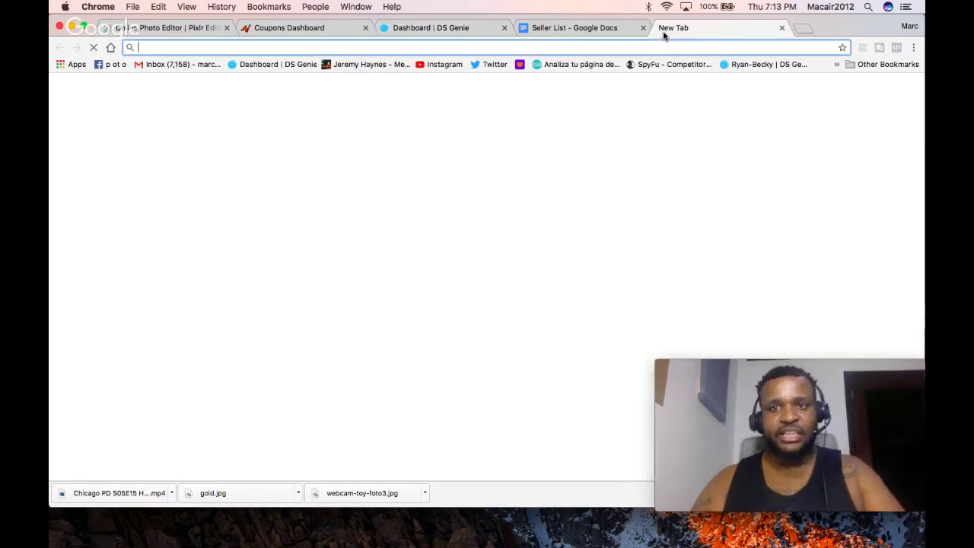
{"action": "type", "text": "dsgenie.co"}
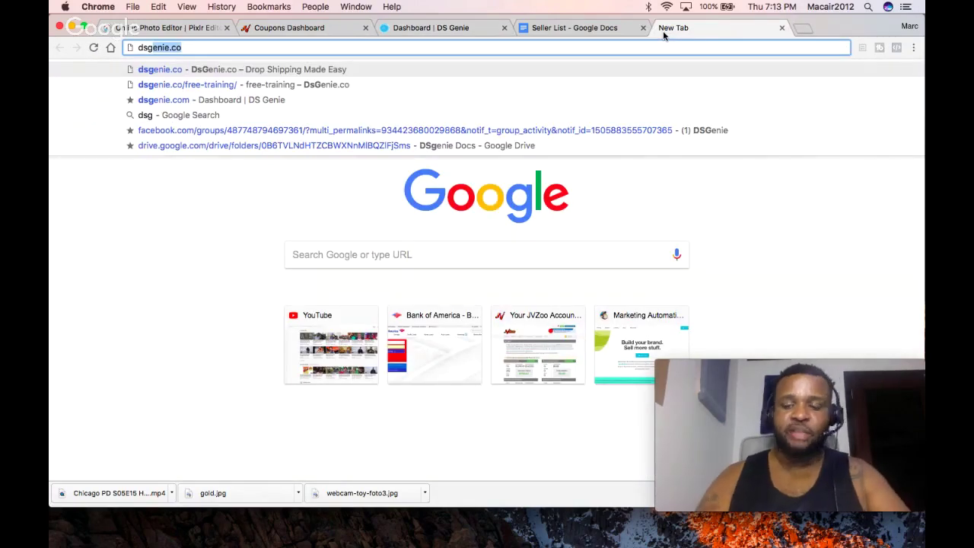
{"action": "key", "text": "Return"}
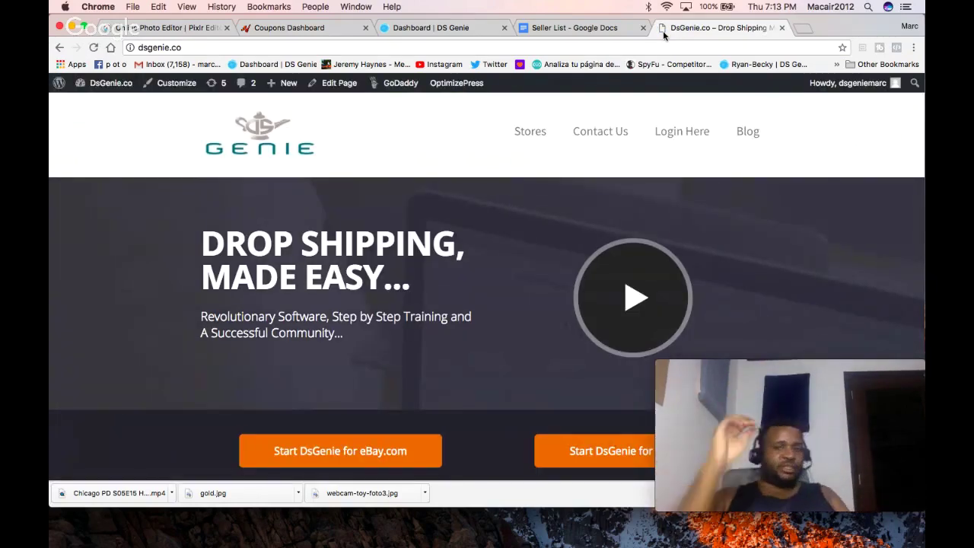
{"action": "left_click", "coordinate": [524, 132]}
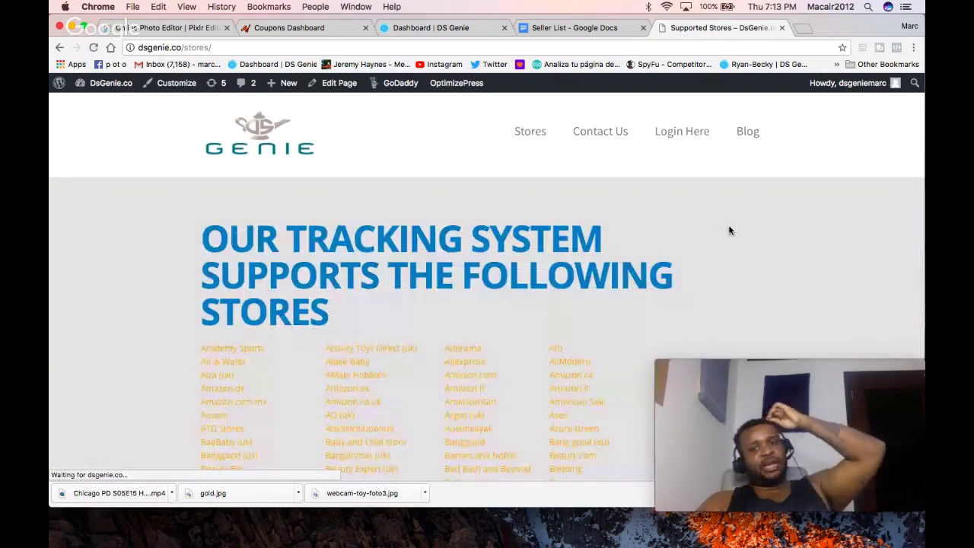
Step: Look through the list of stores supported by the DS Genie tracking system
{"action": "scroll", "coordinate": [729, 230], "scroll_direction": "down", "scroll_amount": 5}
{"action": "scroll", "coordinate": [728, 230], "scroll_direction": "down", "scroll_amount": 15}
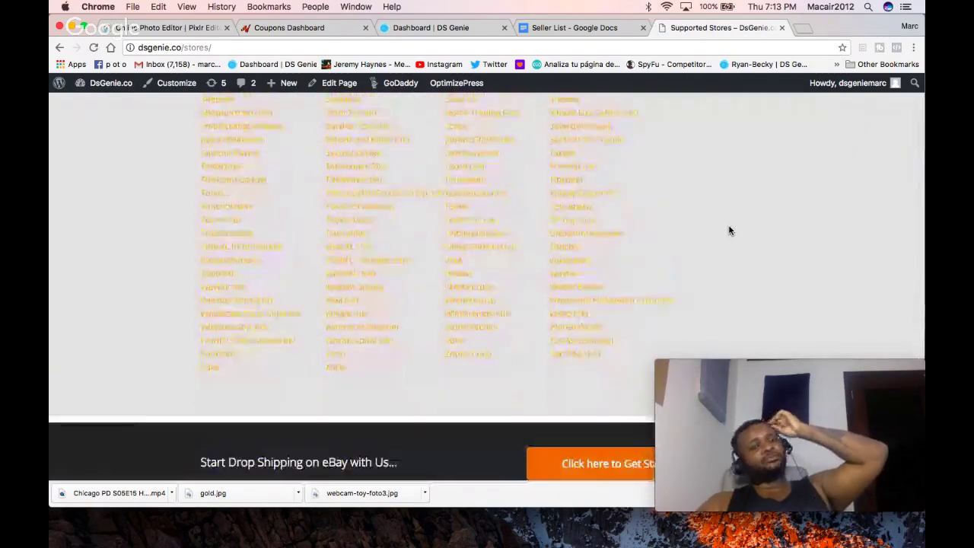
{"action": "scroll", "coordinate": [729, 231], "scroll_direction": "up", "scroll_amount": 5}
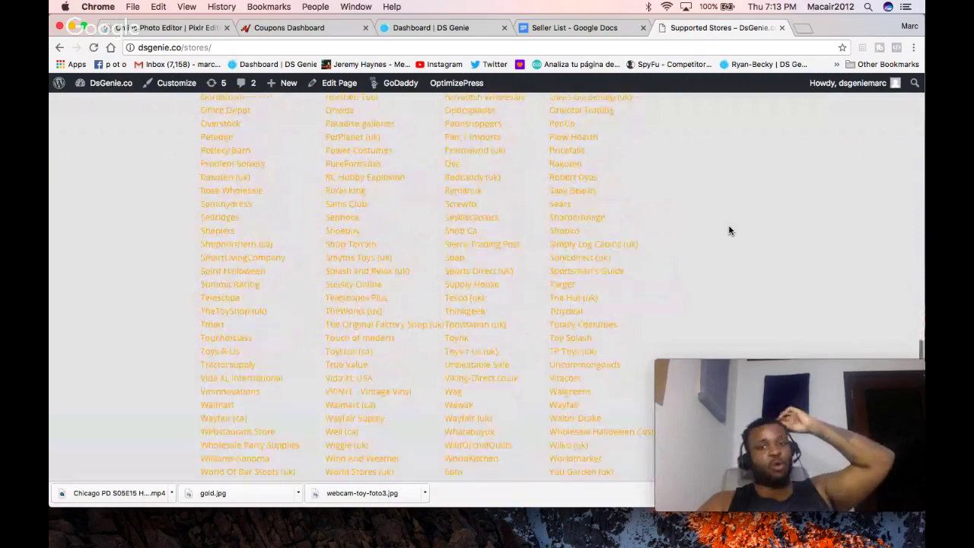
{"action": "scroll", "coordinate": [729, 231], "scroll_direction": "up", "scroll_amount": 3}
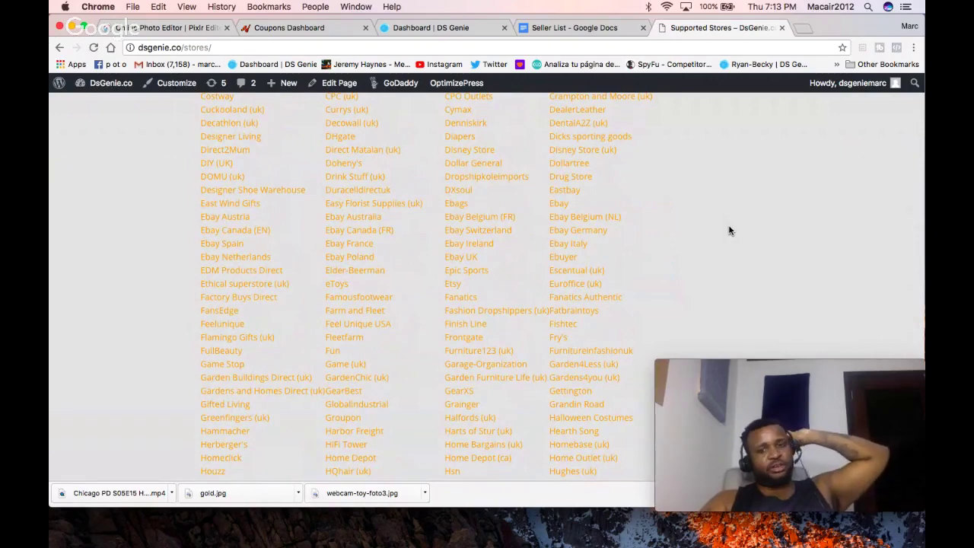
{"action": "scroll", "coordinate": [728, 230], "scroll_direction": "up", "scroll_amount": 4}
{"action": "scroll", "coordinate": [729, 231], "scroll_direction": "down", "scroll_amount": 5}
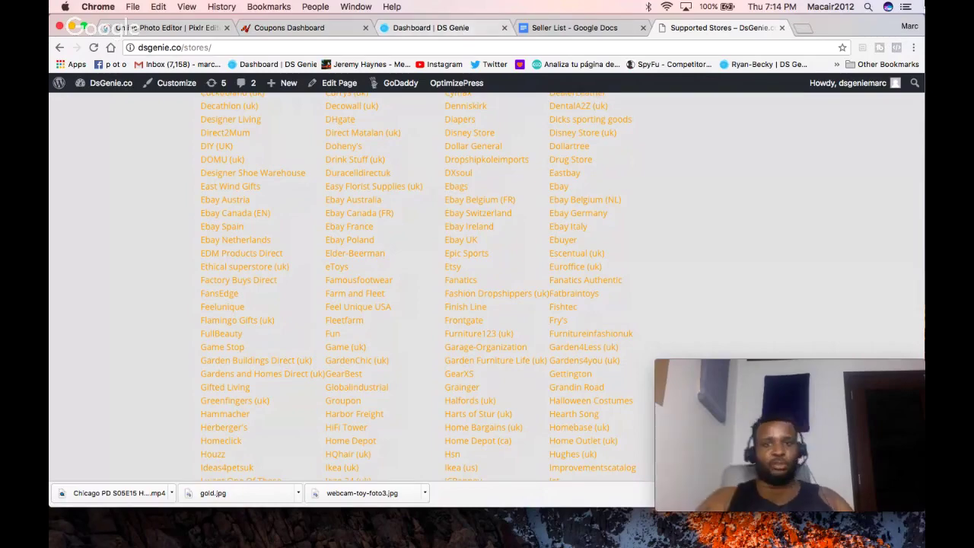
{"action": "left_click", "coordinate": [455, 29]}
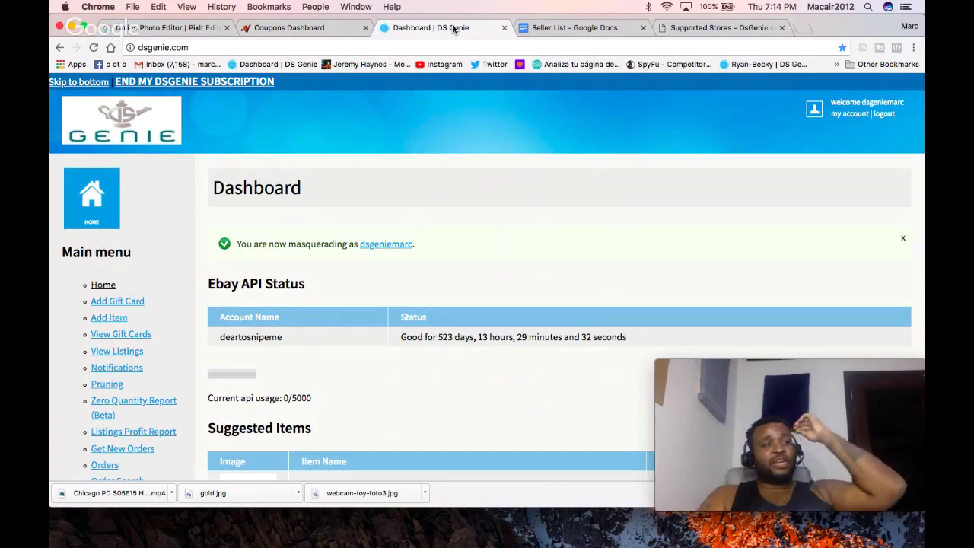
{"action": "left_click", "coordinate": [803, 28]}
{"action": "type", "text": "ebay.com"}
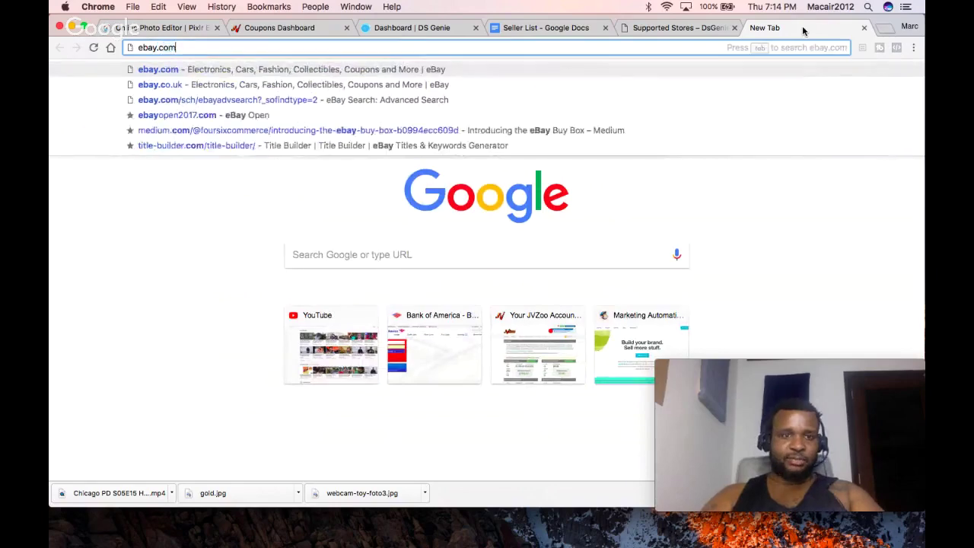
{"action": "key", "text": "Return"}
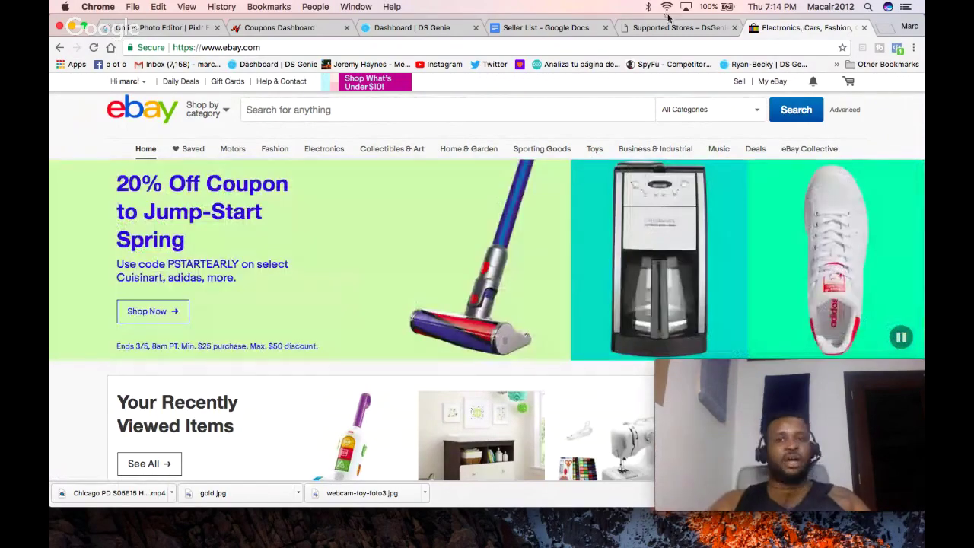
{"action": "left_click", "coordinate": [517, 27]}
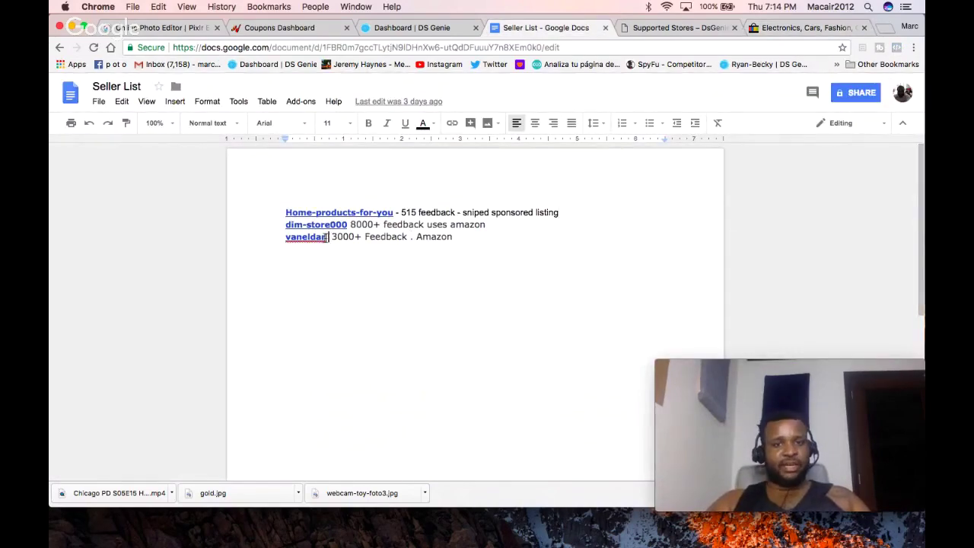
{"action": "left_click_drag", "start_coordinate": [327, 238], "coordinate": [282, 238]}
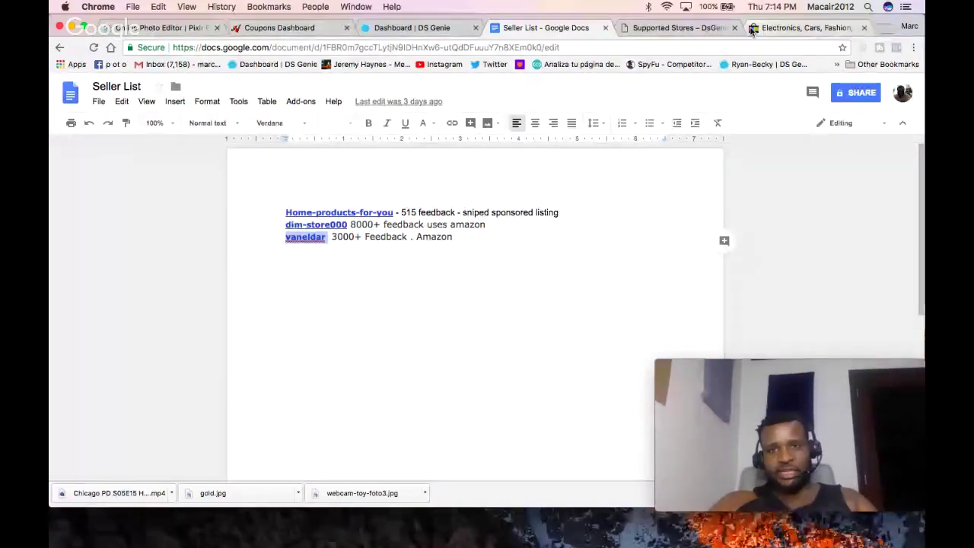
Step: Examine the DS Genie dashboard, including its main menu, the suggested items and the My Research section
{"action": "left_click", "coordinate": [439, 35]}
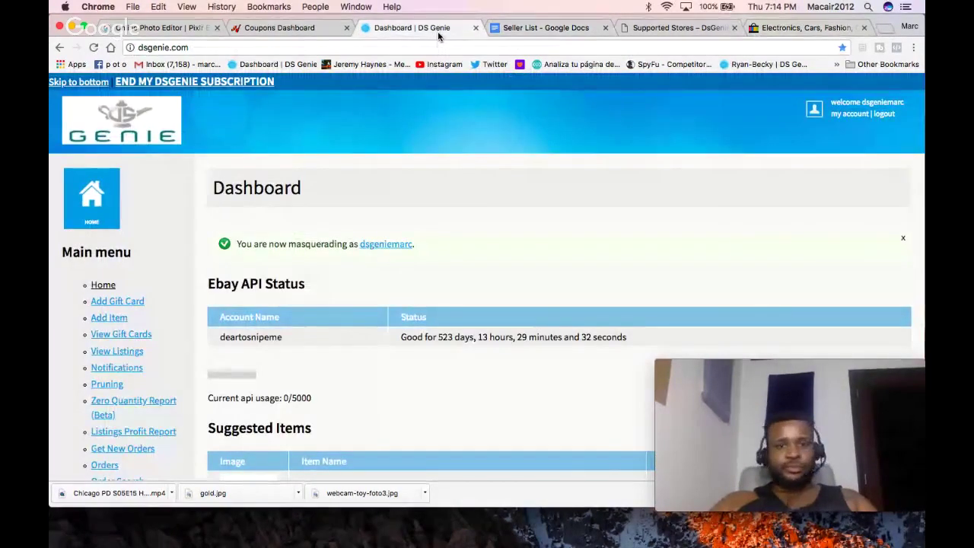
{"action": "scroll", "coordinate": [499, 214], "scroll_direction": "down", "scroll_amount": 2}
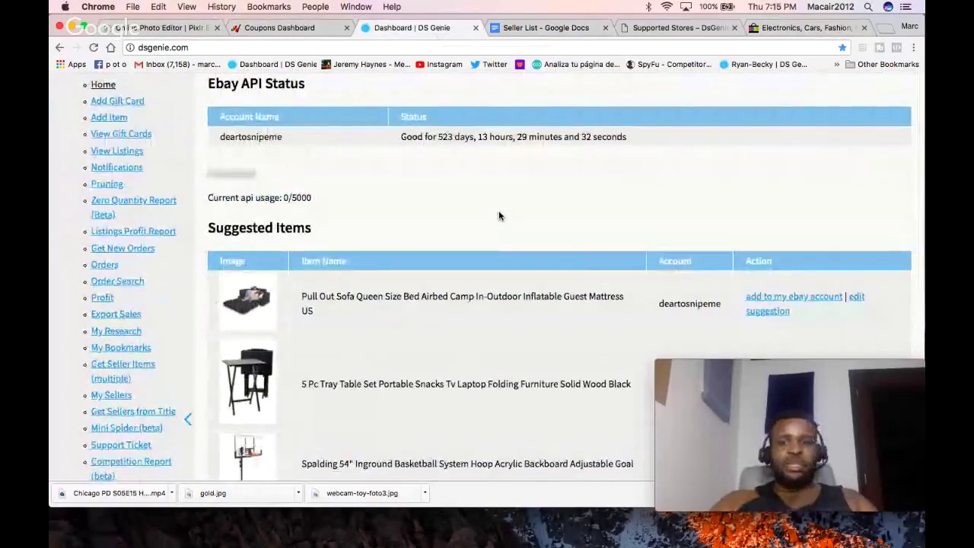
{"action": "scroll", "coordinate": [498, 213], "scroll_direction": "down", "scroll_amount": 4}
{"action": "scroll", "coordinate": [498, 215], "scroll_direction": "up", "scroll_amount": 4}
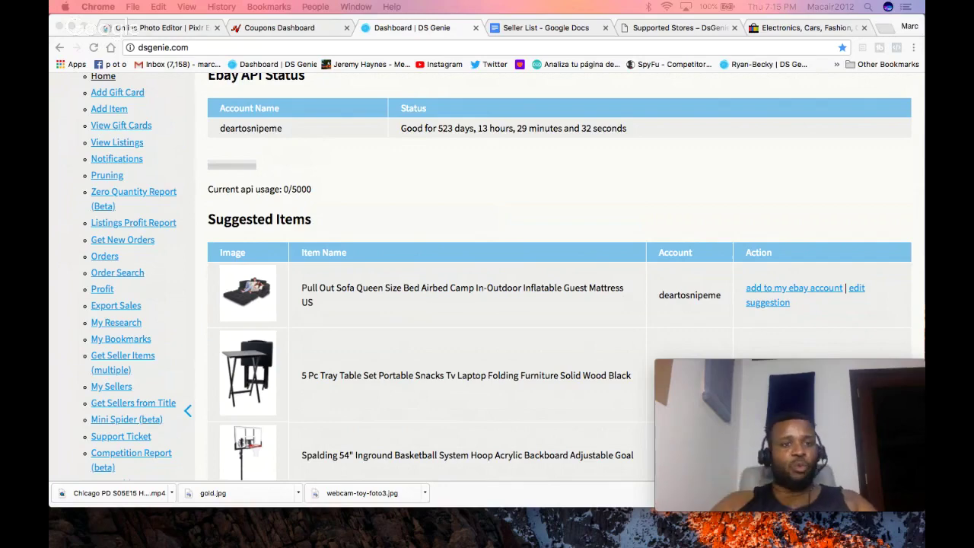
{"action": "scroll", "coordinate": [478, 290], "scroll_direction": "up", "scroll_amount": 3}
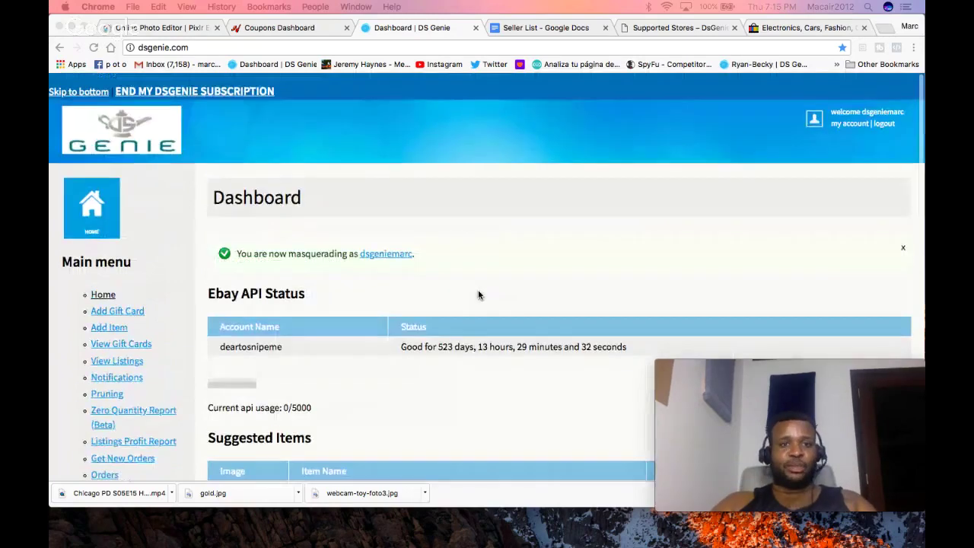
{"action": "scroll", "coordinate": [478, 290], "scroll_direction": "down", "scroll_amount": 3}
{"action": "scroll", "coordinate": [478, 295], "scroll_direction": "up", "scroll_amount": 3}
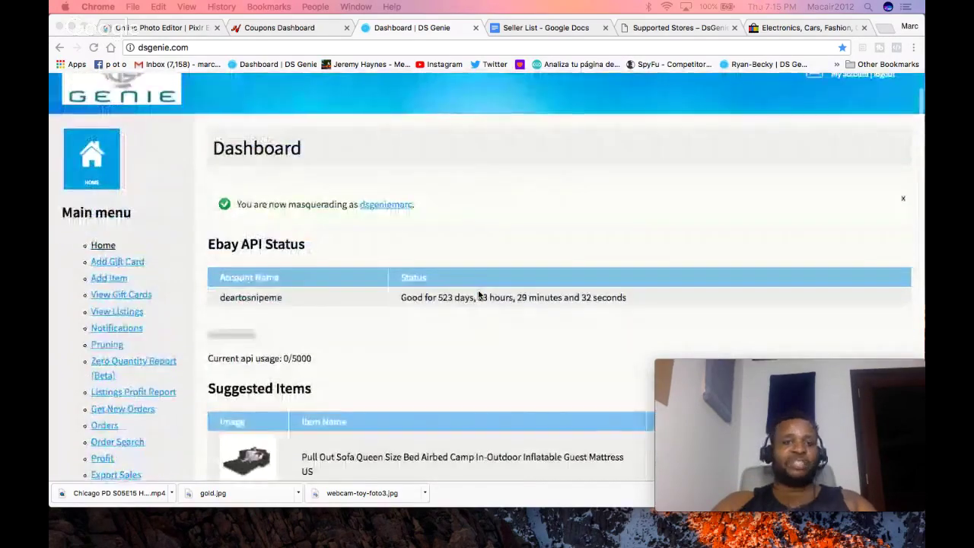
{"action": "scroll", "coordinate": [477, 295], "scroll_direction": "down", "scroll_amount": 3}
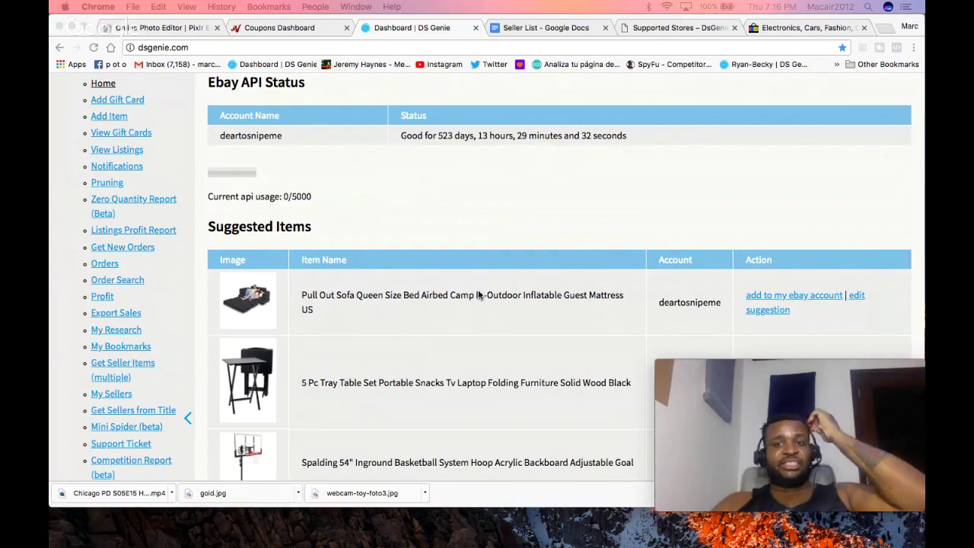
{"action": "scroll", "coordinate": [202, 287], "scroll_direction": "down", "scroll_amount": 2}
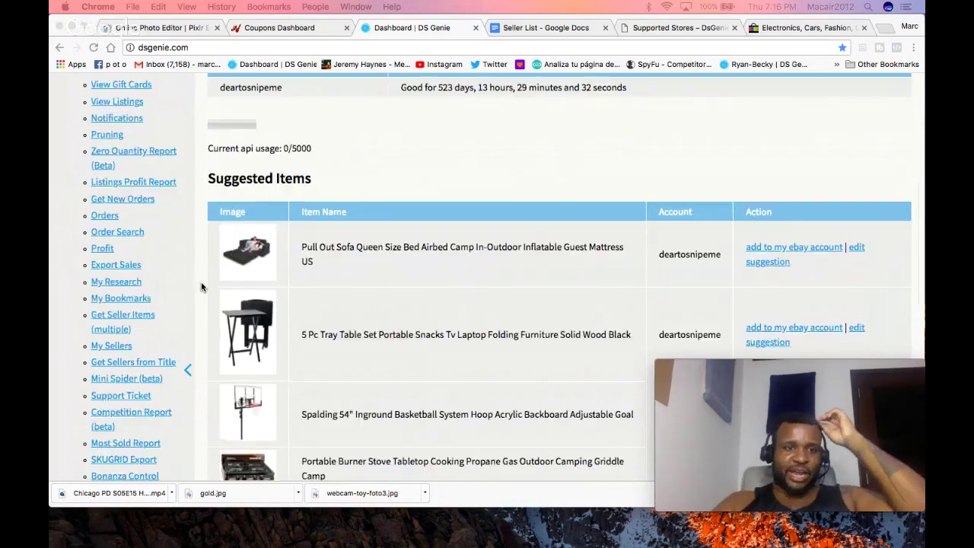
{"action": "scroll", "coordinate": [201, 286], "scroll_direction": "down", "scroll_amount": 1}
{"action": "scroll", "coordinate": [201, 287], "scroll_direction": "down", "scroll_amount": 2}
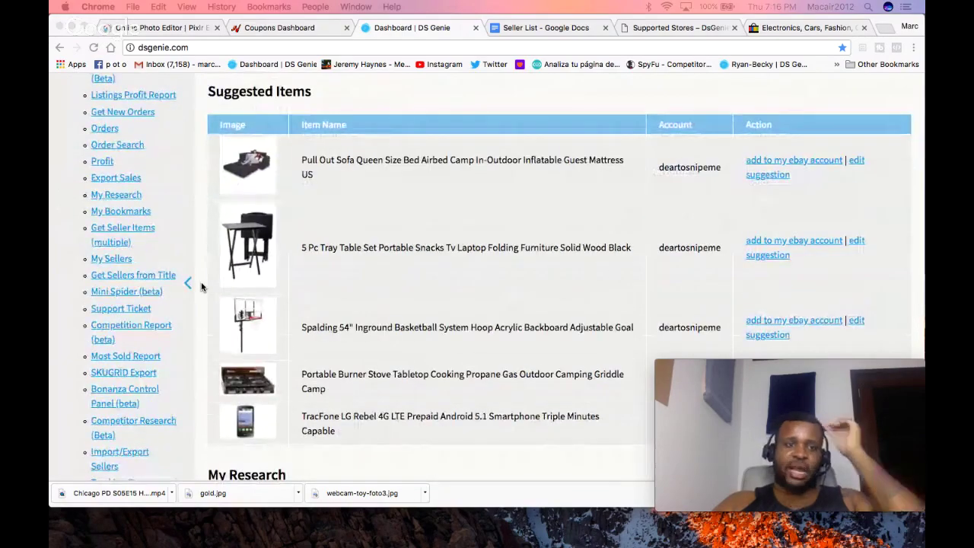
{"action": "scroll", "coordinate": [202, 287], "scroll_direction": "down", "scroll_amount": 4}
{"action": "scroll", "coordinate": [202, 287], "scroll_direction": "down", "scroll_amount": 3}
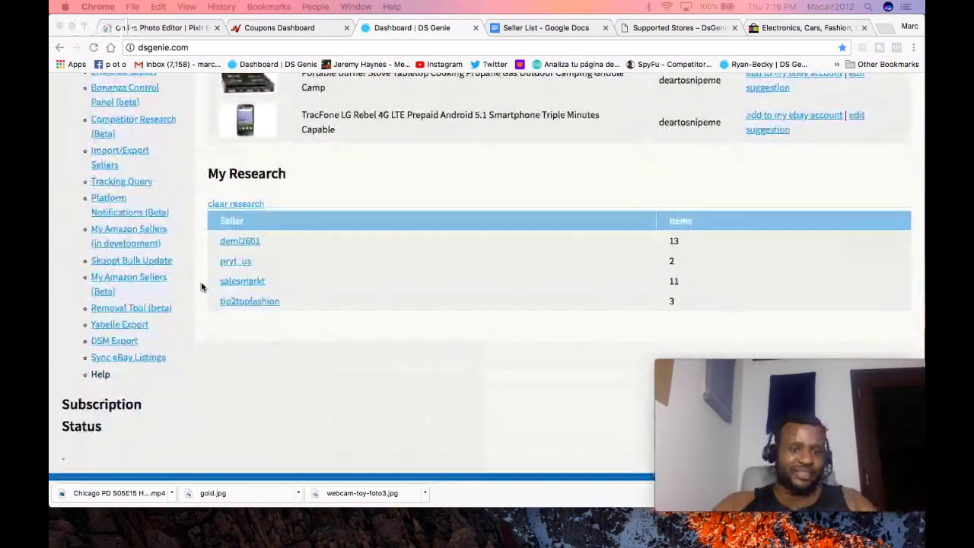
{"action": "scroll", "coordinate": [202, 287], "scroll_direction": "up", "scroll_amount": 15}
{"action": "scroll", "coordinate": [202, 286], "scroll_direction": "down", "scroll_amount": 4}
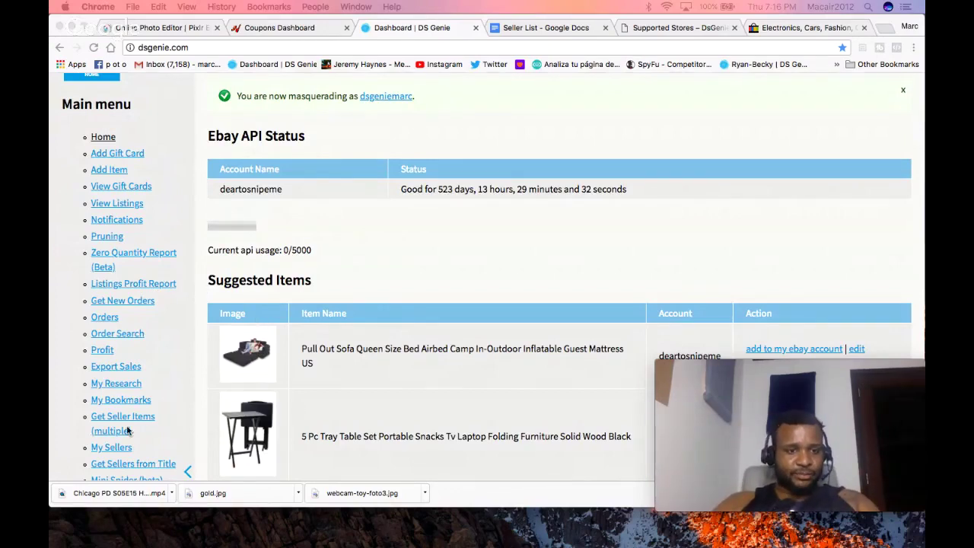
Step: Open DS Genie's My Sellers page and look through the saved sellers
{"action": "left_click", "coordinate": [111, 448]}
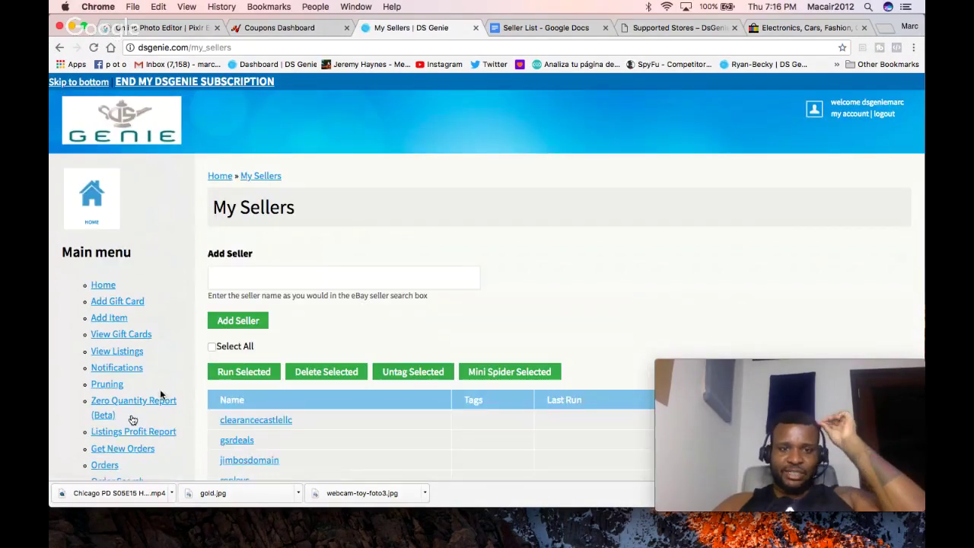
{"action": "scroll", "coordinate": [472, 297], "scroll_direction": "down", "scroll_amount": 10}
{"action": "scroll", "coordinate": [470, 297], "scroll_direction": "up", "scroll_amount": 10}
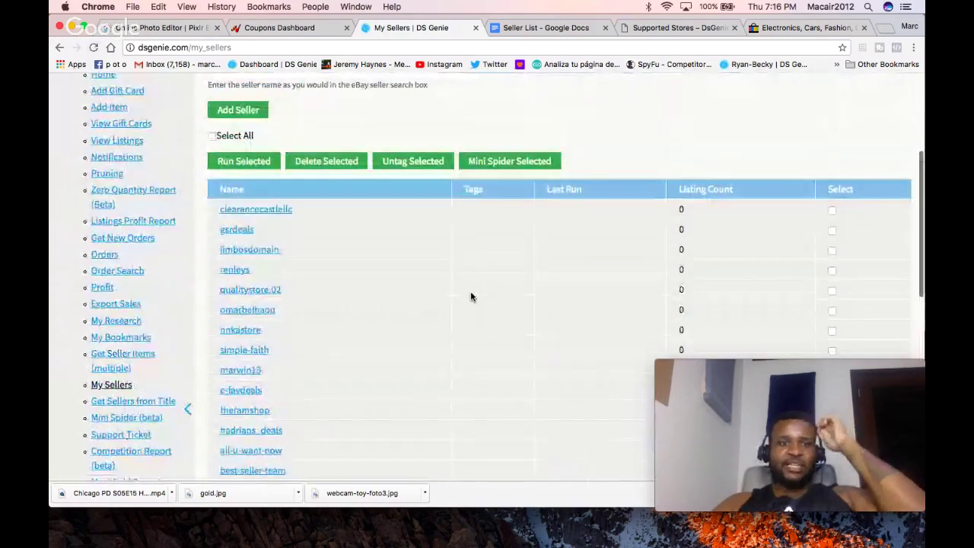
{"action": "scroll", "coordinate": [470, 296], "scroll_direction": "up", "scroll_amount": 5}
Step: Copy the seller name vaneldar from the Seller List document and return to DS Genie's My Sellers page
{"action": "left_click", "coordinate": [559, 31]}
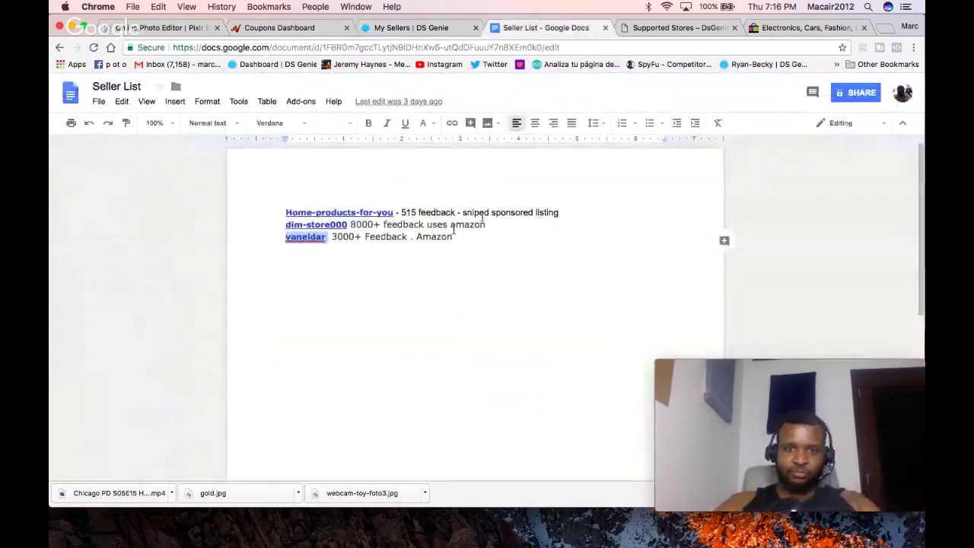
{"action": "right_click", "coordinate": [319, 237]}
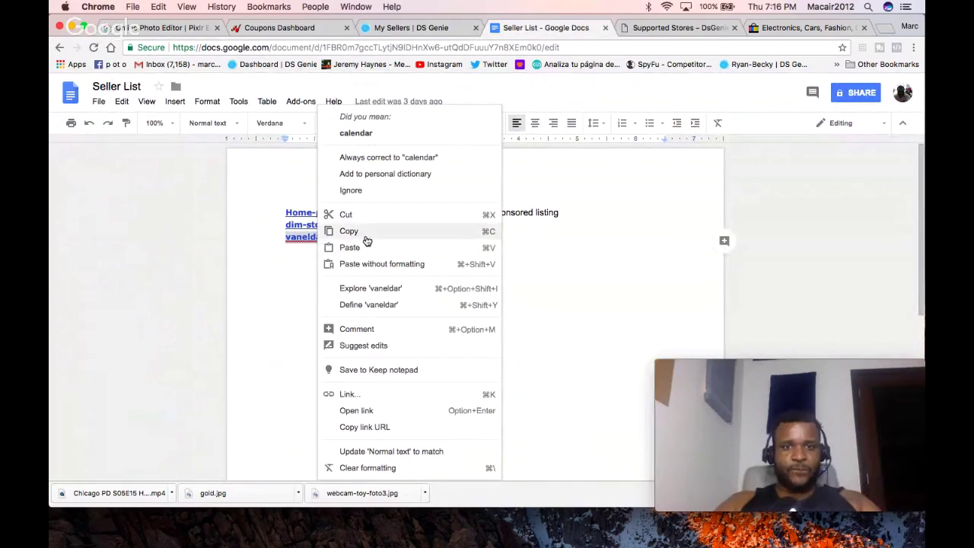
{"action": "left_click", "coordinate": [364, 233]}
{"action": "left_click", "coordinate": [426, 29]}
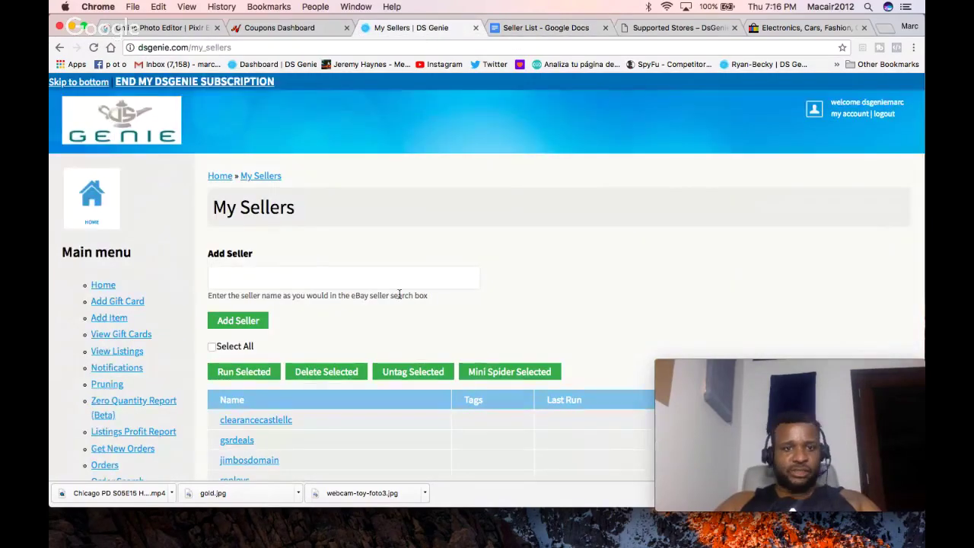
Step: Open DS Genie's Get Seller Items (multiple) page and paste vaneldar as the seller
{"action": "scroll", "coordinate": [399, 297], "scroll_direction": "down", "scroll_amount": 15}
{"action": "scroll", "coordinate": [398, 298], "scroll_direction": "down", "scroll_amount": 5}
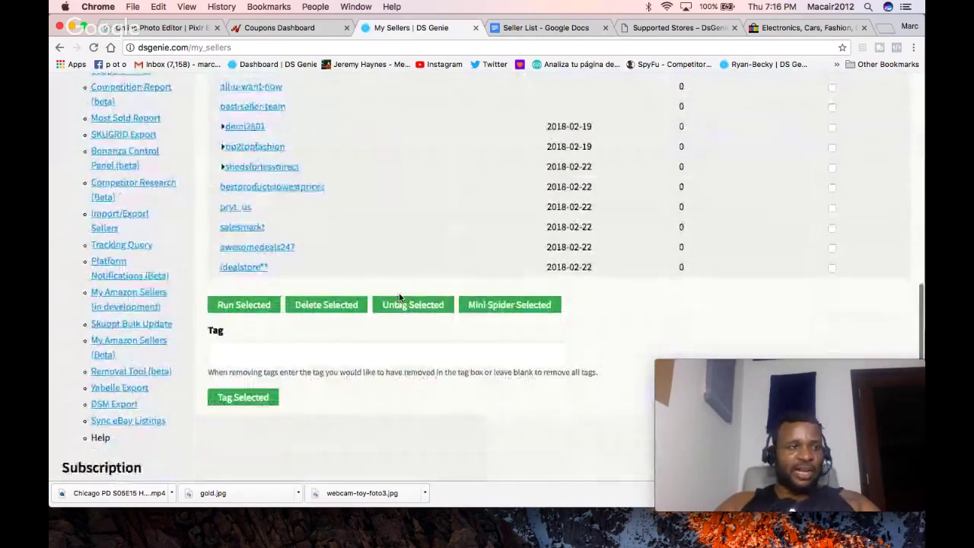
{"action": "scroll", "coordinate": [215, 340], "scroll_direction": "up", "scroll_amount": 20}
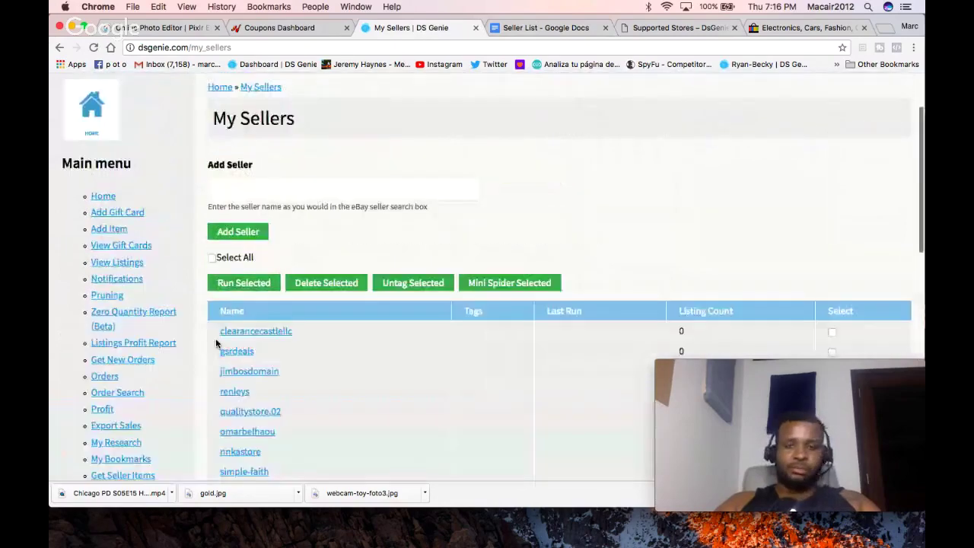
{"action": "scroll", "coordinate": [217, 337], "scroll_direction": "down", "scroll_amount": 2}
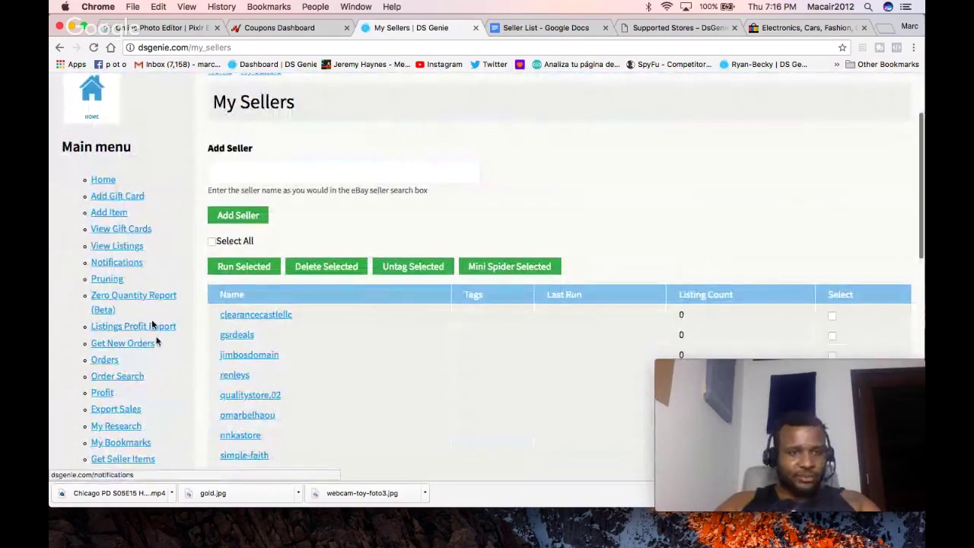
{"action": "scroll", "coordinate": [157, 341], "scroll_direction": "down", "scroll_amount": 3}
{"action": "scroll", "coordinate": [156, 341], "scroll_direction": "down", "scroll_amount": 3}
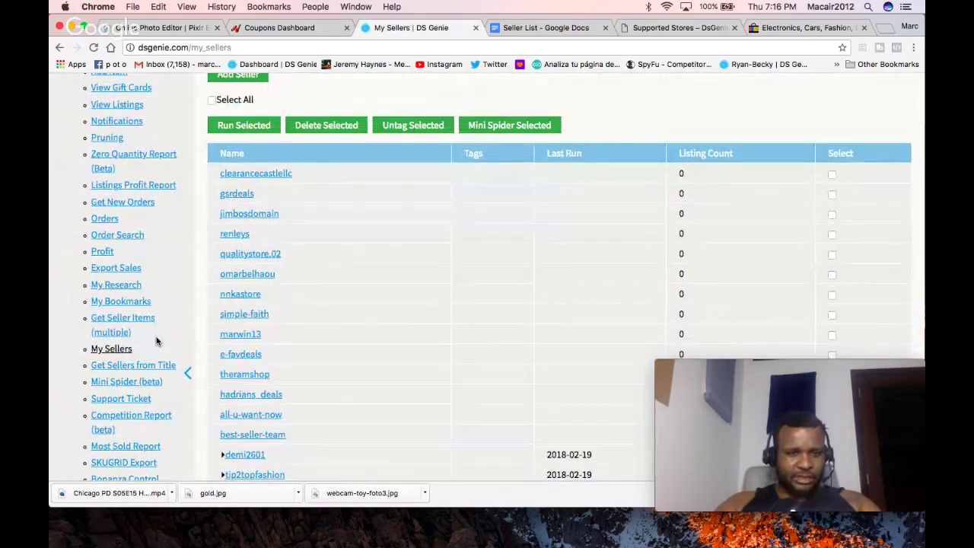
{"action": "left_click", "coordinate": [144, 318]}
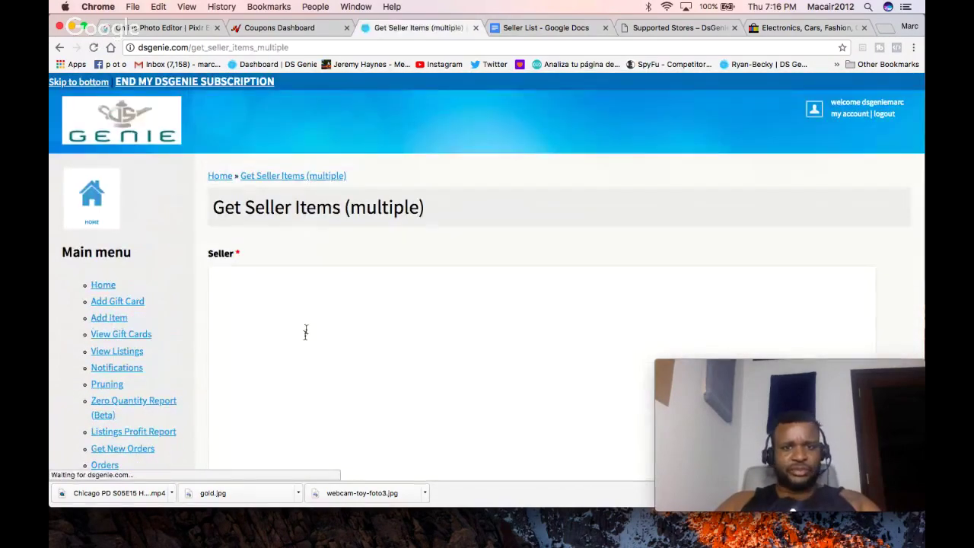
{"action": "left_click", "coordinate": [299, 337]}
{"action": "type", "text": "vaneldar"}
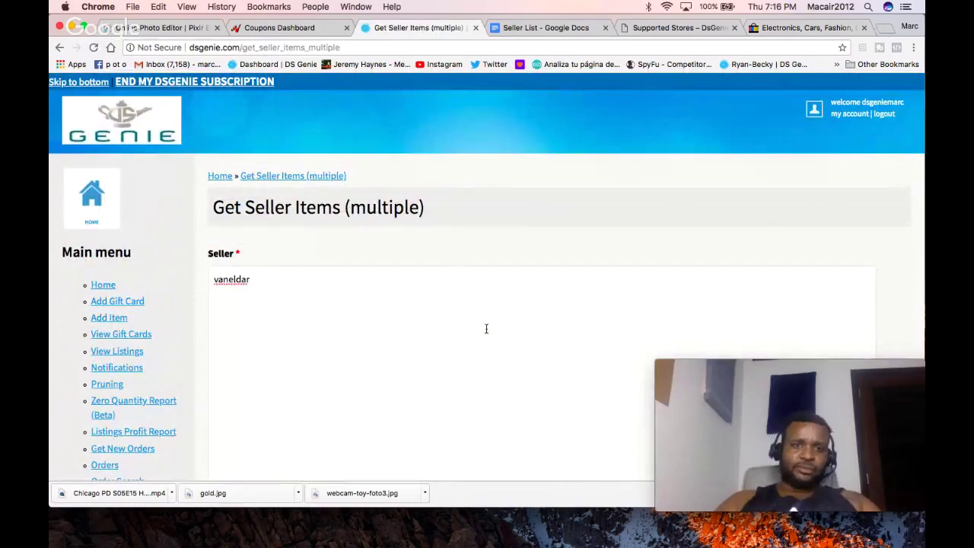
Step: Set the minimum quantity sold to 4 and run the search for the seller's items
{"action": "scroll", "coordinate": [486, 328], "scroll_direction": "down", "scroll_amount": 3}
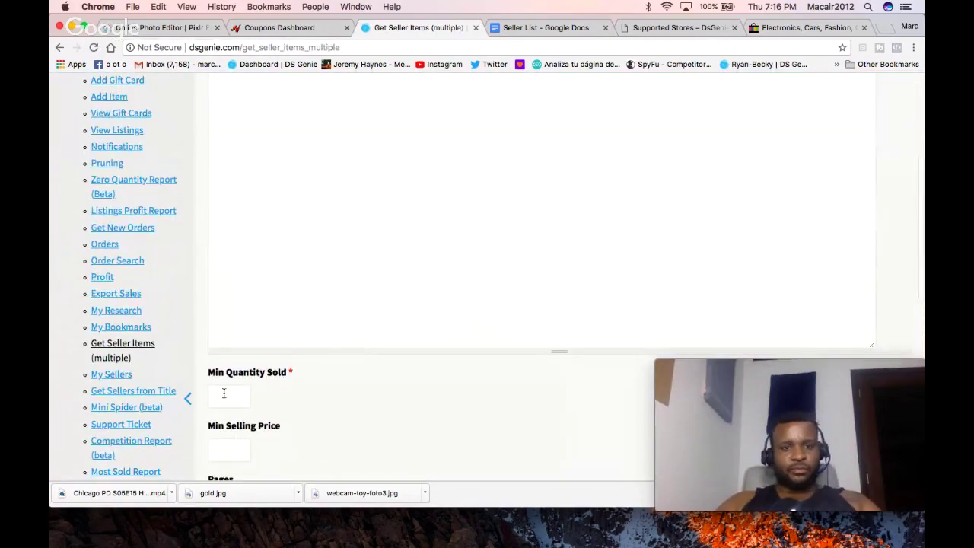
{"action": "type", "text": "4"}
{"action": "scroll", "coordinate": [438, 325], "scroll_direction": "up", "scroll_amount": 3}
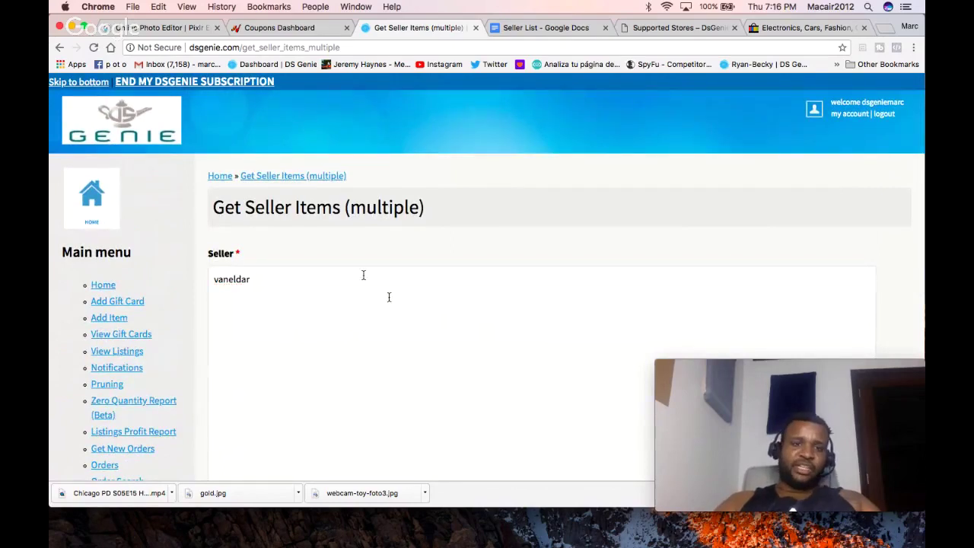
{"action": "scroll", "coordinate": [302, 302], "scroll_direction": "down", "scroll_amount": 5}
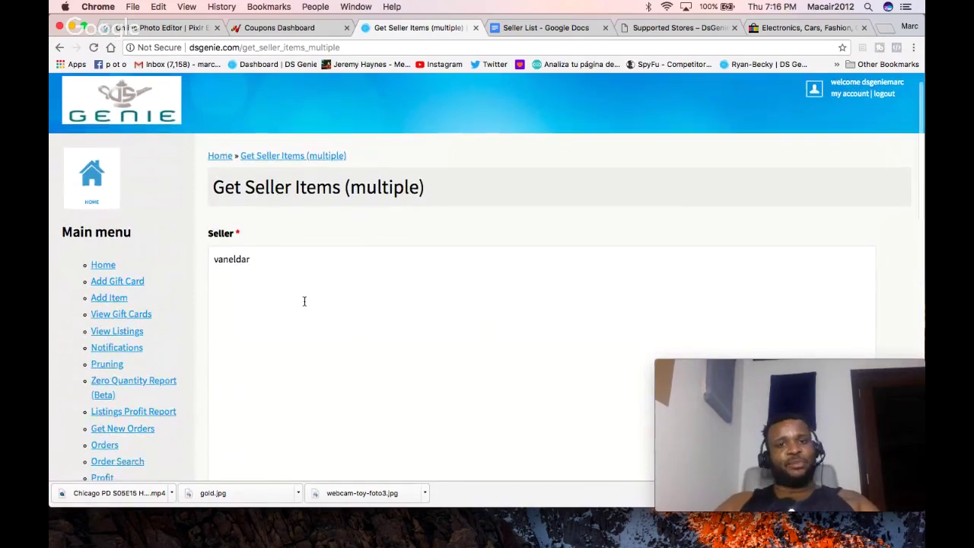
{"action": "left_click", "coordinate": [243, 299]}
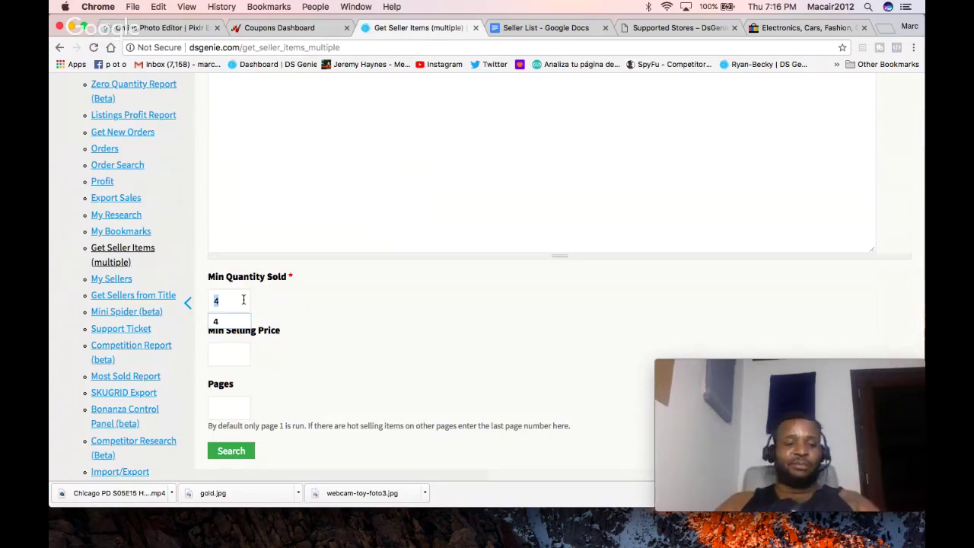
{"action": "left_click", "coordinate": [376, 337]}
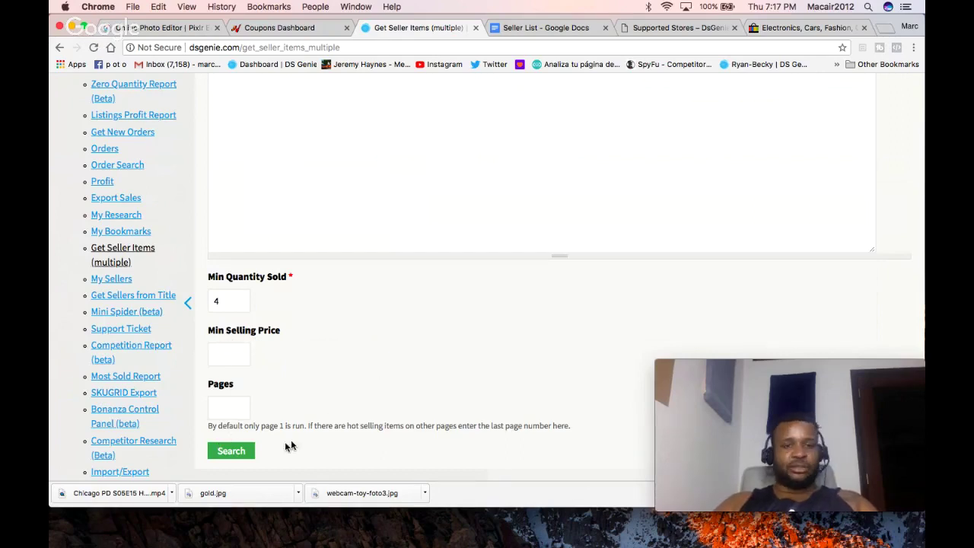
{"action": "left_click", "coordinate": [242, 451]}
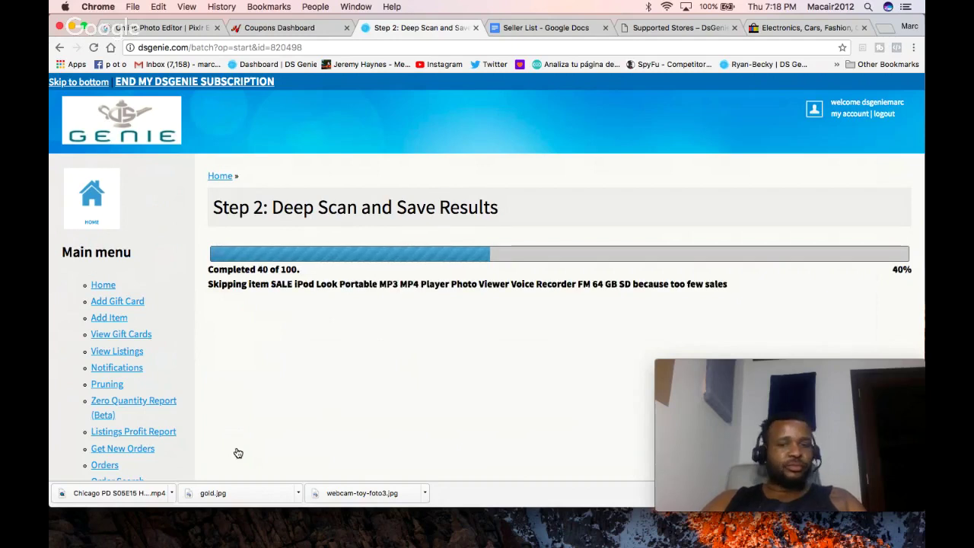
Step: Check the progress of DS Genie's deep scan of the seller's items
{"action": "scroll", "coordinate": [386, 315], "scroll_direction": "down", "scroll_amount": 3}
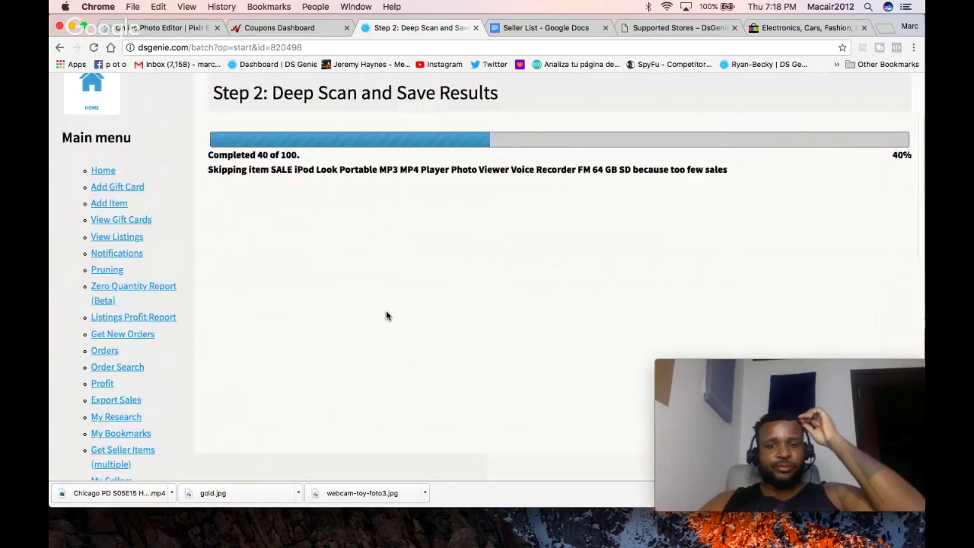
{"action": "scroll", "coordinate": [386, 316], "scroll_direction": "down", "scroll_amount": 1}
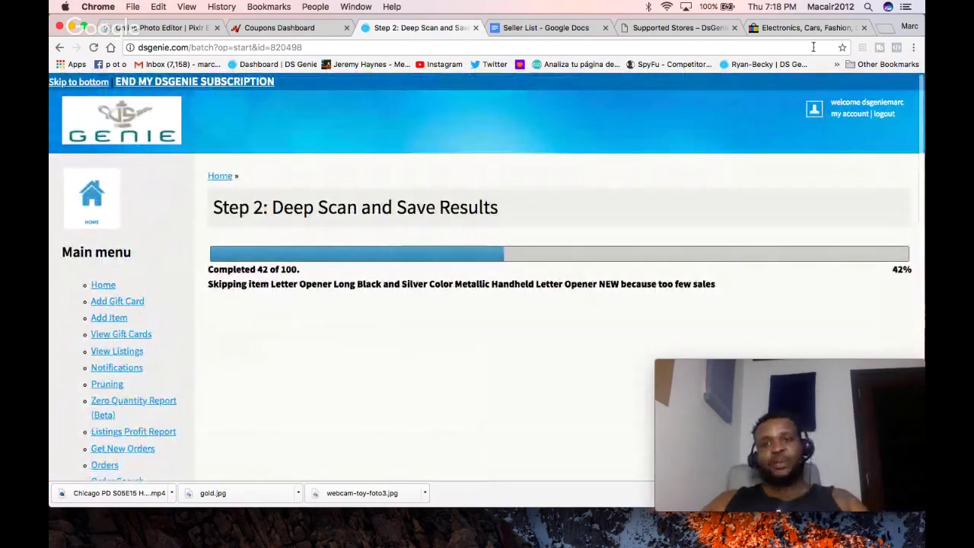
{"action": "scroll", "coordinate": [667, 133], "scroll_direction": "down", "scroll_amount": 4}
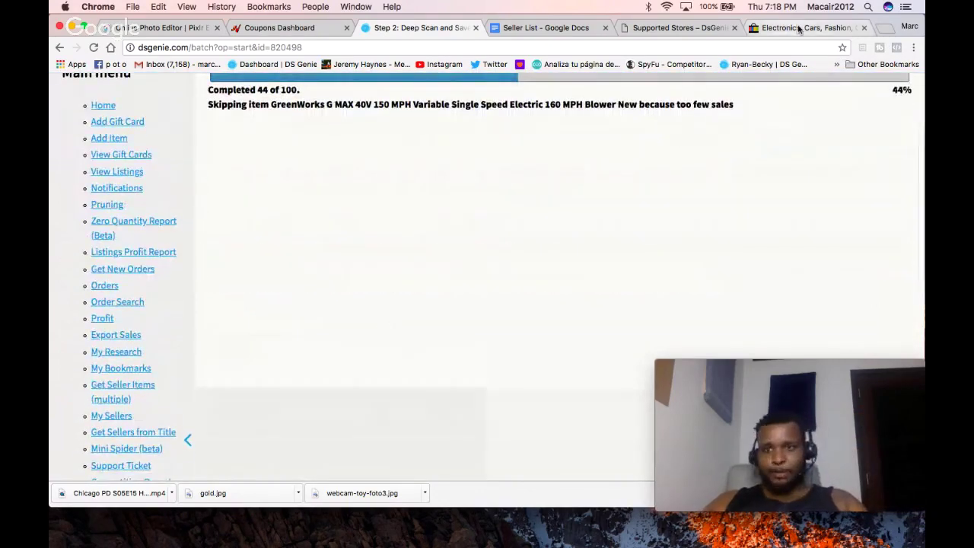
{"action": "left_click", "coordinate": [799, 27]}
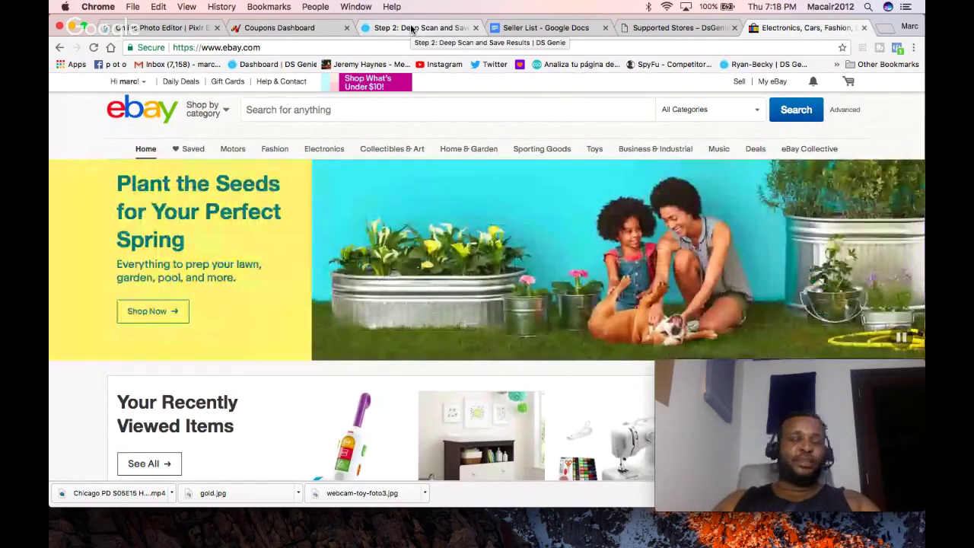
{"action": "left_click", "coordinate": [412, 29]}
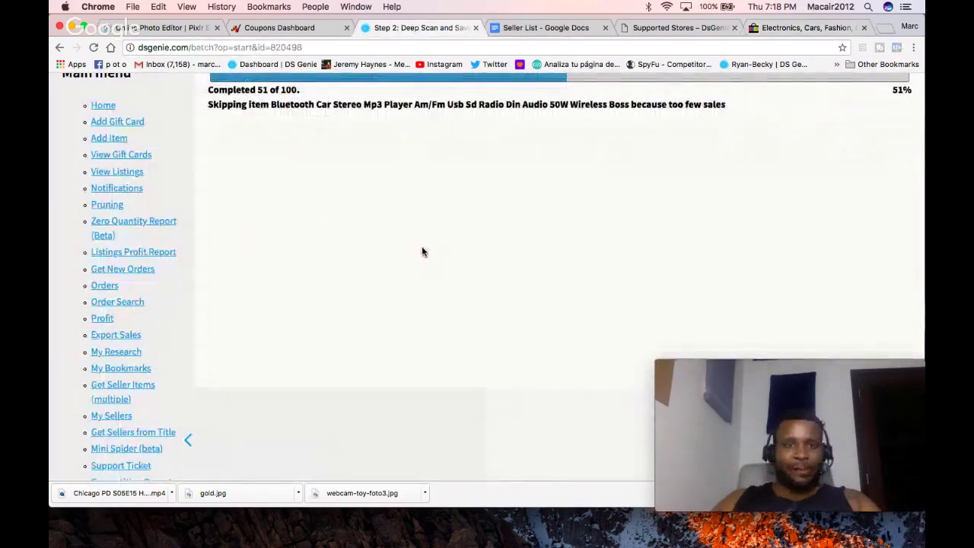
{"action": "scroll", "coordinate": [423, 252], "scroll_direction": "down", "scroll_amount": 2}
{"action": "scroll", "coordinate": [423, 252], "scroll_direction": "up", "scroll_amount": 5}
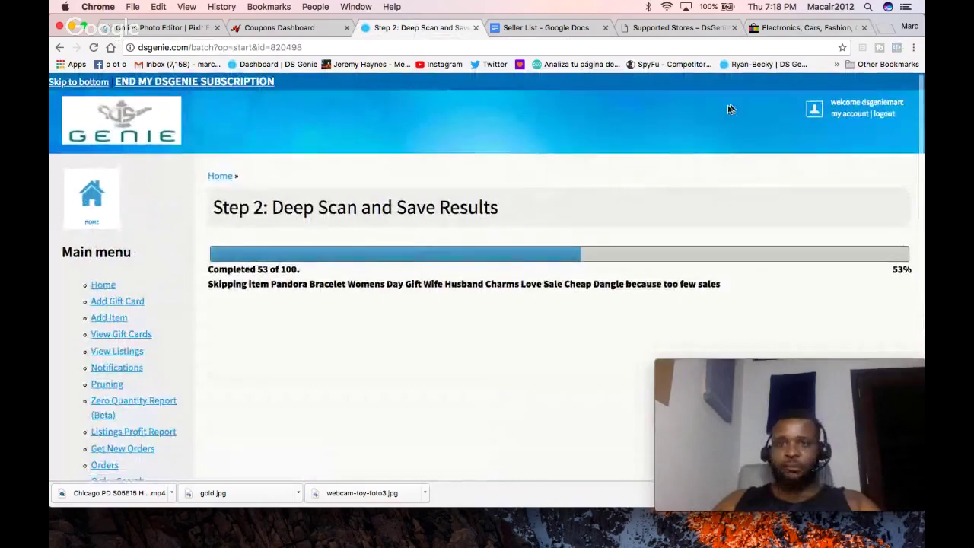
Step: Switch to the eBay home page and search for "leather recliner"
{"action": "left_click", "coordinate": [809, 28]}
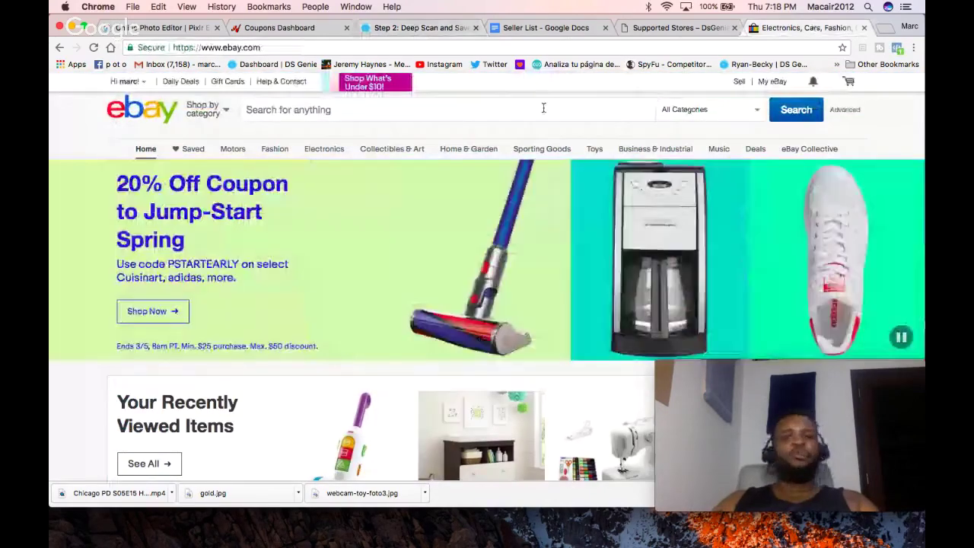
{"action": "left_click", "coordinate": [543, 108]}
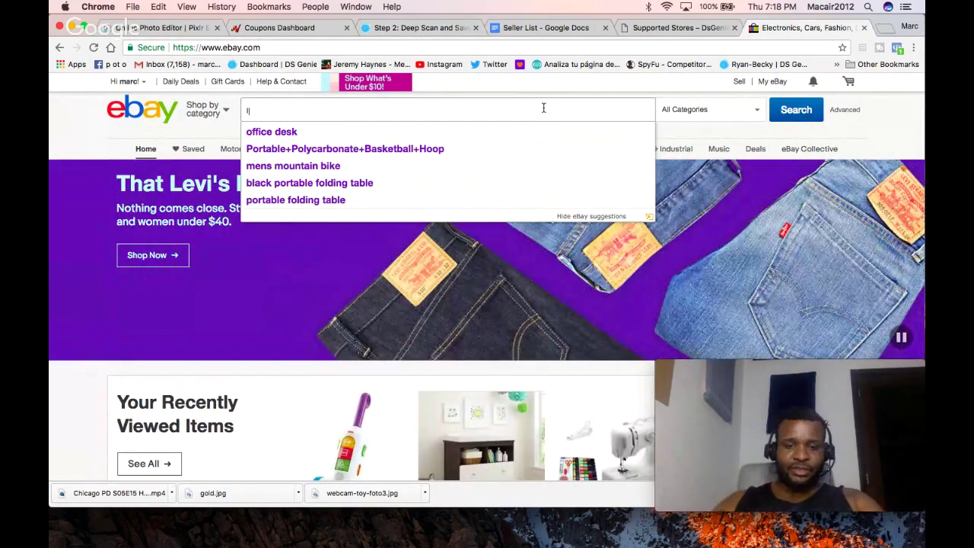
{"action": "type", "text": "eather recliner"}
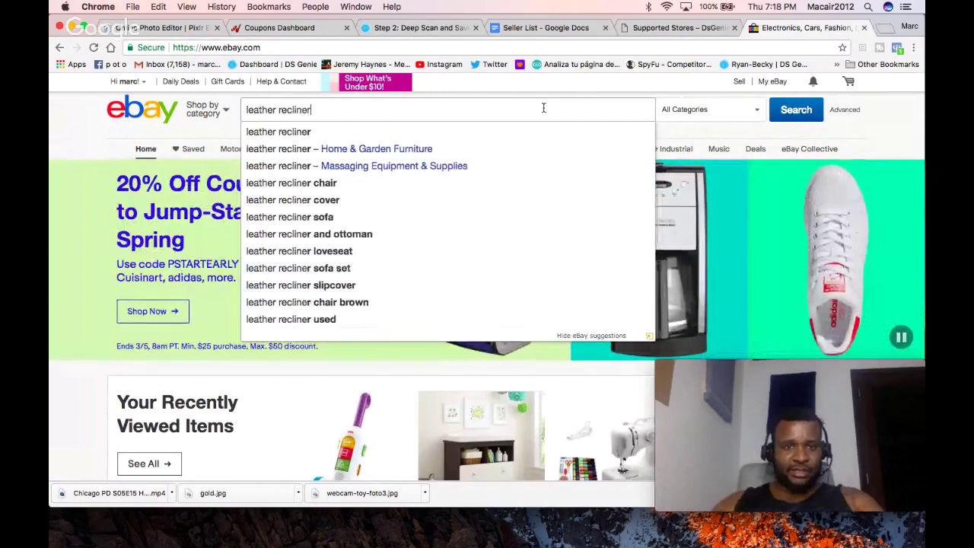
{"action": "key", "text": "Return"}
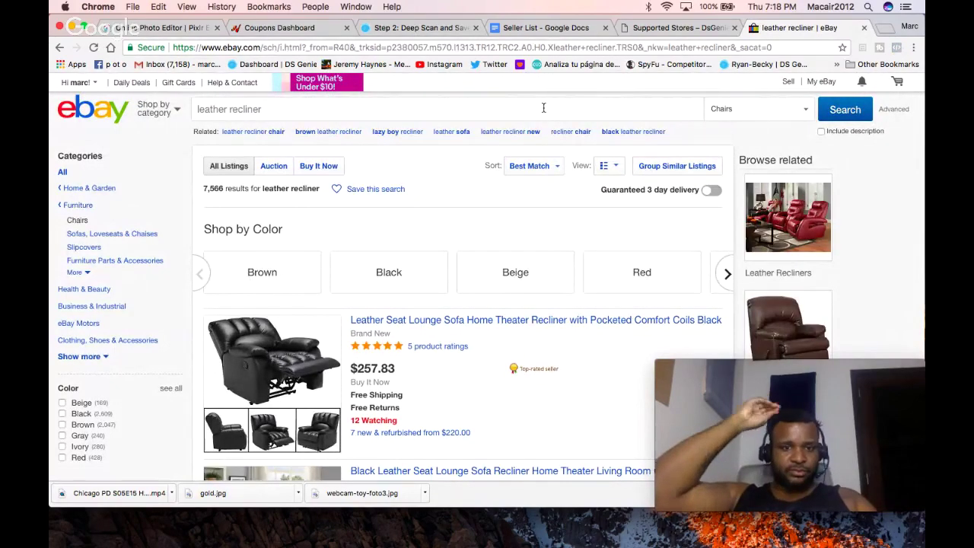
Step: Open the listing "Leather Seat Lounge Sofa Home Theater Recliner with Pocketed Comfort Coils Black" in a new tab
{"action": "scroll", "coordinate": [587, 372], "scroll_direction": "down", "scroll_amount": 3}
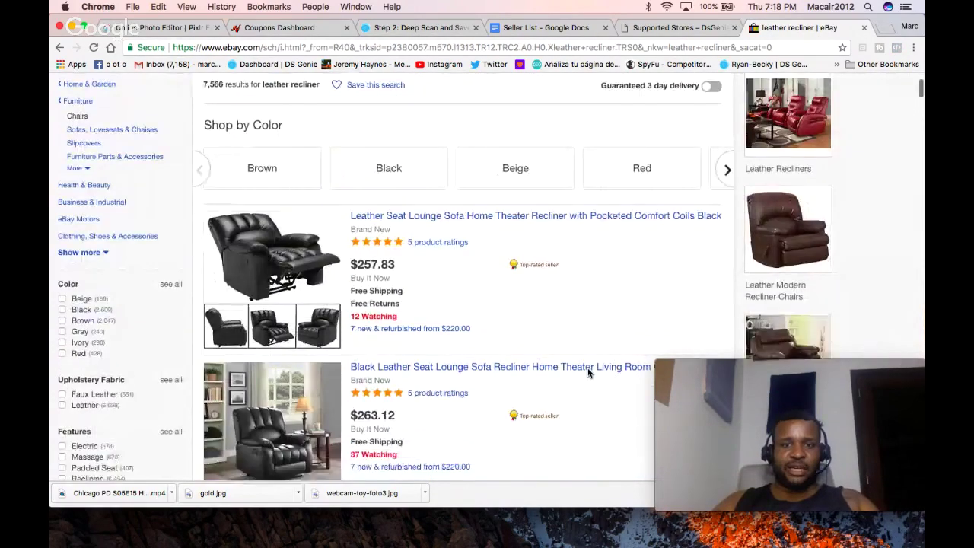
{"action": "scroll", "coordinate": [587, 372], "scroll_direction": "down", "scroll_amount": 2}
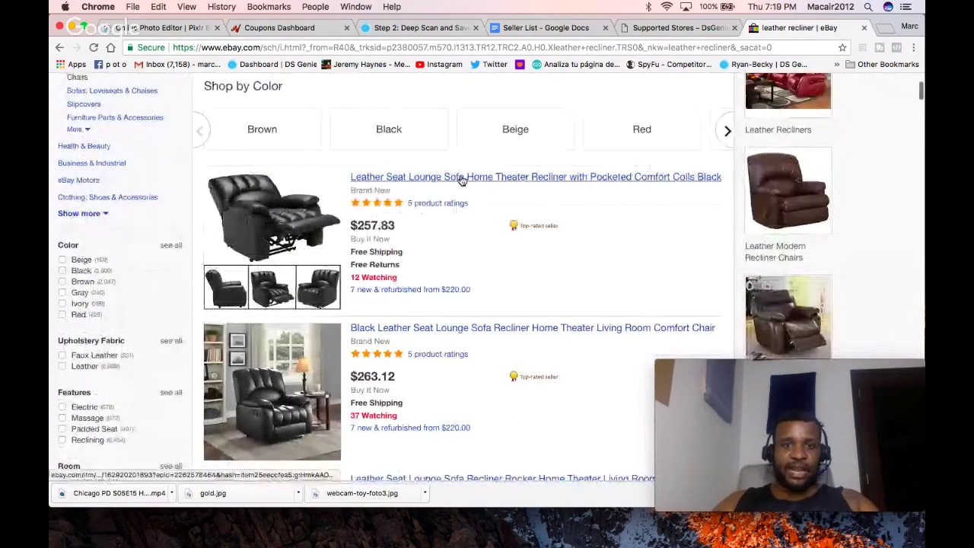
{"action": "right_click", "coordinate": [461, 179]}
{"action": "left_click", "coordinate": [478, 183]}
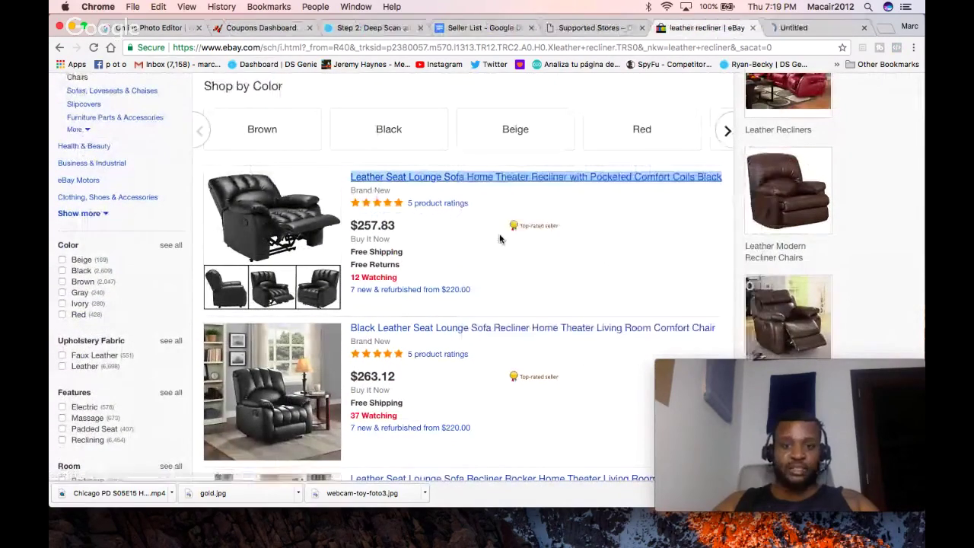
Step: Look through the leather recliner search results, including the sponsored listings, and switch to the opened Leather Seat Lounge Sofa listing
{"action": "scroll", "coordinate": [499, 239], "scroll_direction": "down", "scroll_amount": 2}
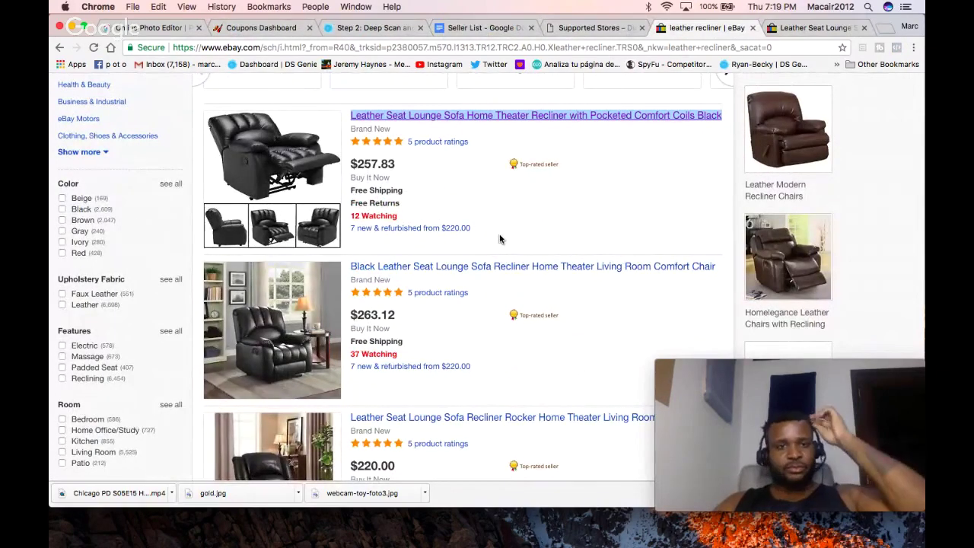
{"action": "scroll", "coordinate": [499, 239], "scroll_direction": "up", "scroll_amount": 4}
{"action": "scroll", "coordinate": [499, 238], "scroll_direction": "up", "scroll_amount": 2}
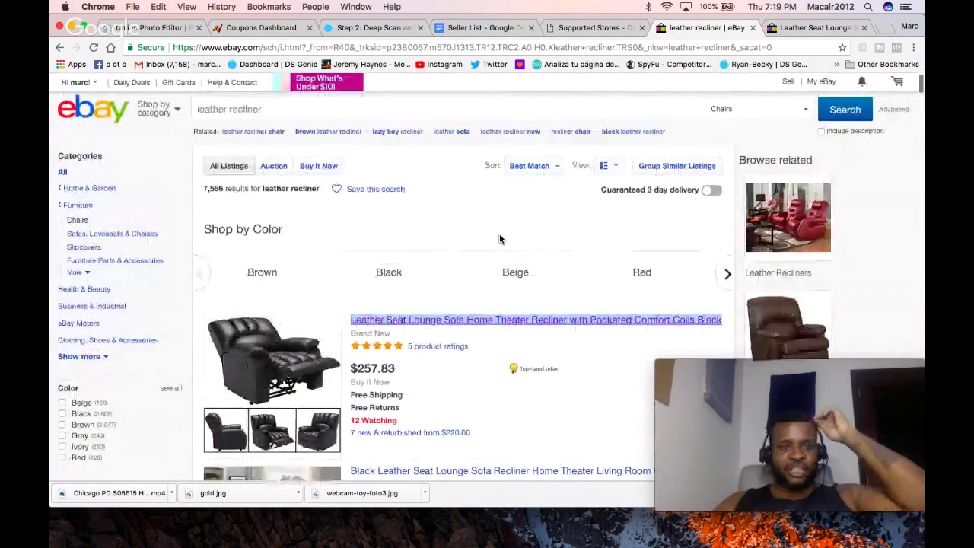
{"action": "scroll", "coordinate": [499, 239], "scroll_direction": "down", "scroll_amount": 3}
{"action": "scroll", "coordinate": [499, 239], "scroll_direction": "down", "scroll_amount": 8}
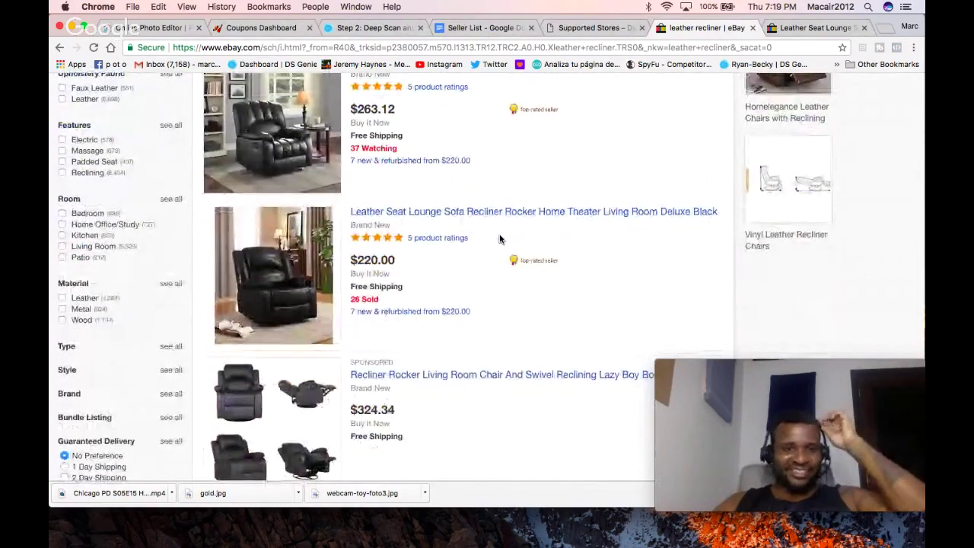
{"action": "scroll", "coordinate": [499, 239], "scroll_direction": "down", "scroll_amount": 5}
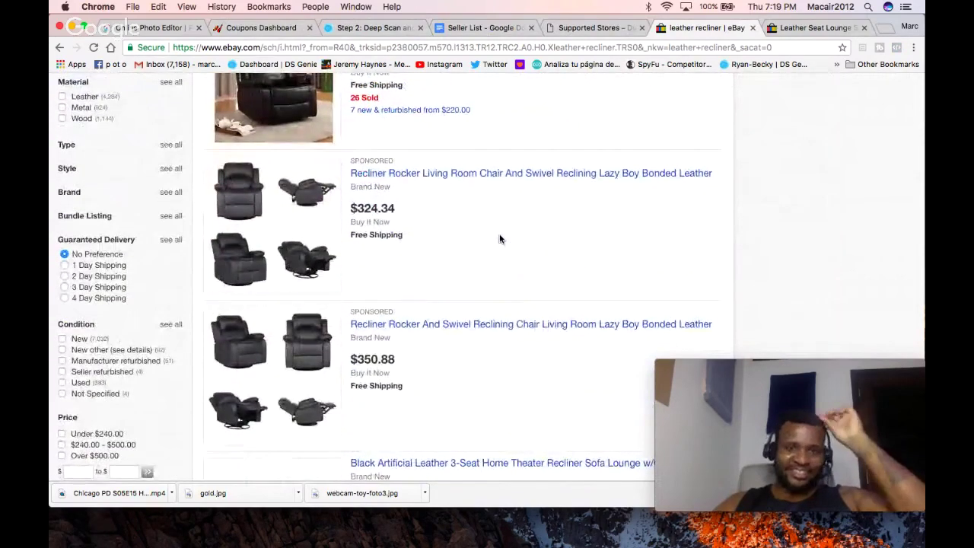
{"action": "scroll", "coordinate": [499, 239], "scroll_direction": "down", "scroll_amount": 4}
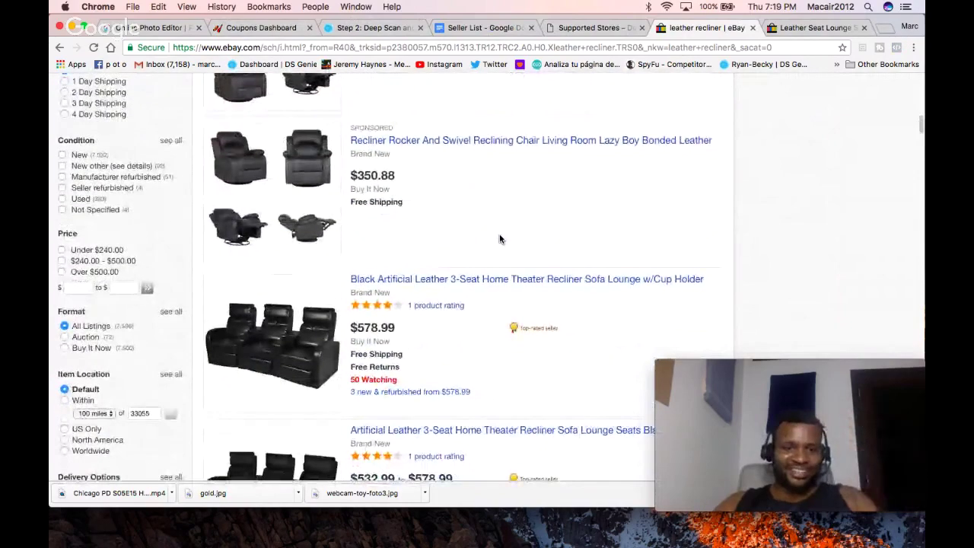
{"action": "scroll", "coordinate": [499, 239], "scroll_direction": "up", "scroll_amount": 2}
{"action": "scroll", "coordinate": [499, 239], "scroll_direction": "up", "scroll_amount": 15}
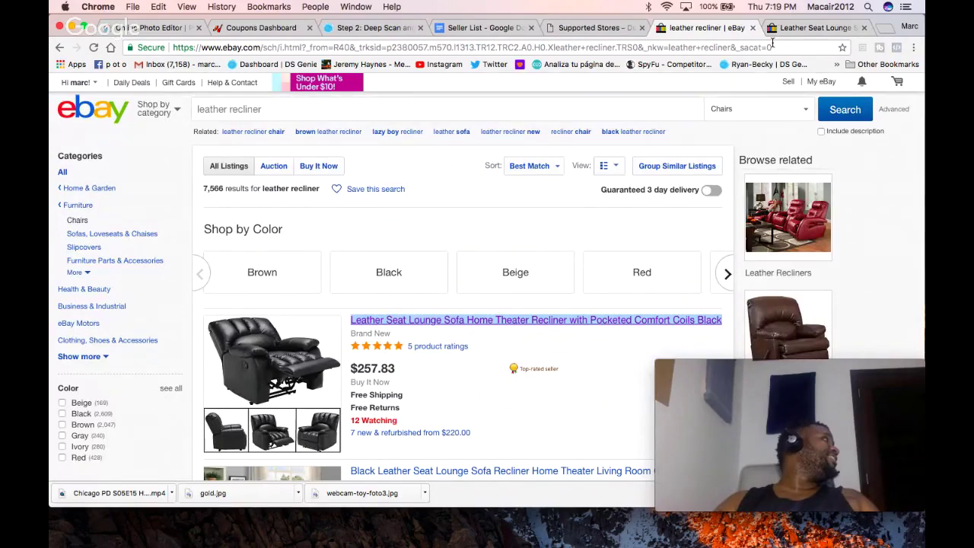
{"action": "left_click", "coordinate": [808, 29]}
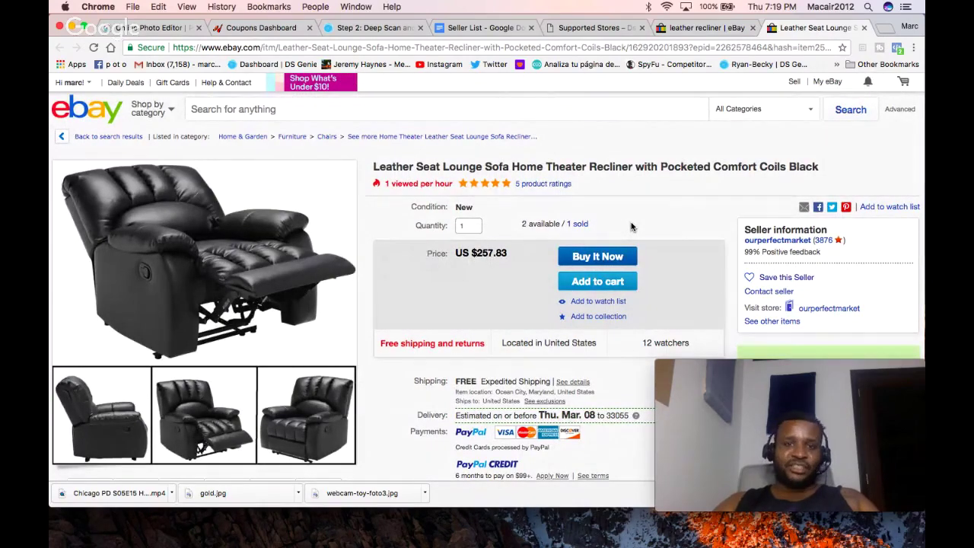
Step: Review the first leather recliner search result and its seller, and open its "7 new & refurbished from $220.00" offers in a new tab
{"action": "left_click", "coordinate": [711, 29]}
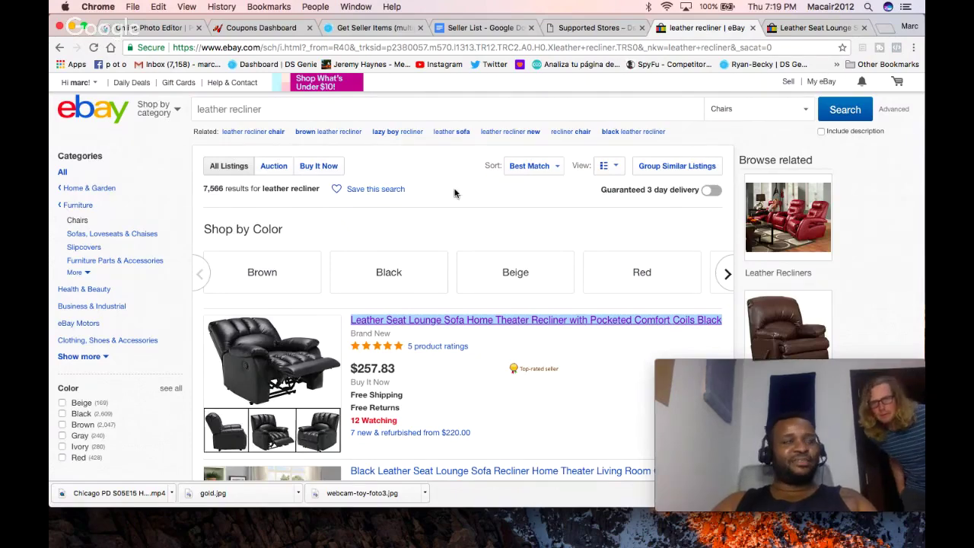
{"action": "scroll", "coordinate": [454, 193], "scroll_direction": "down", "scroll_amount": 2}
{"action": "scroll", "coordinate": [454, 193], "scroll_direction": "down", "scroll_amount": 1}
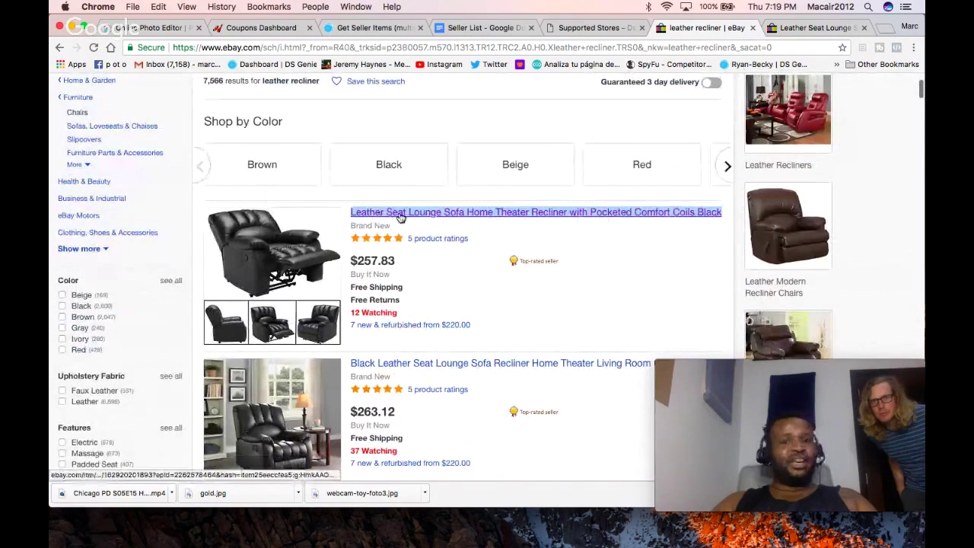
{"action": "scroll", "coordinate": [487, 228], "scroll_direction": "down", "scroll_amount": 1}
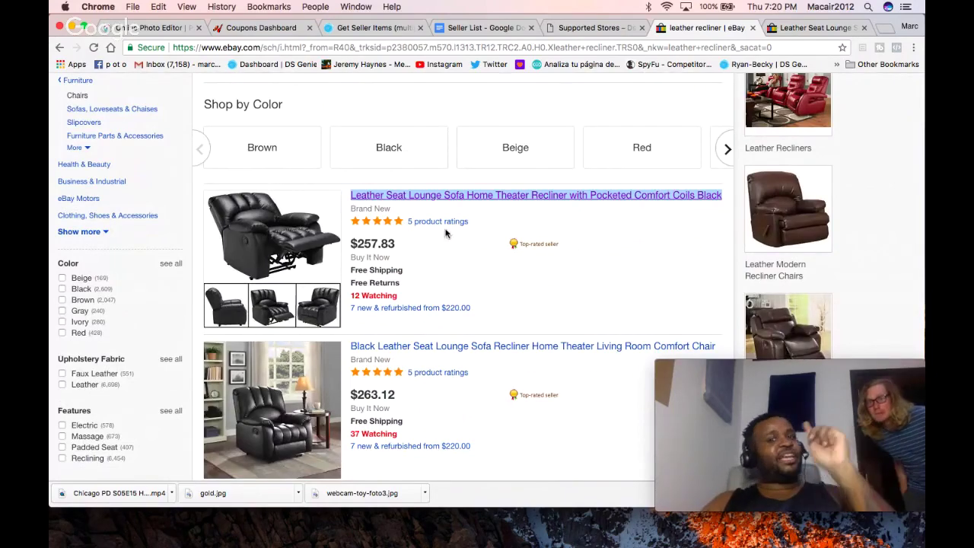
{"action": "left_click", "coordinate": [808, 28]}
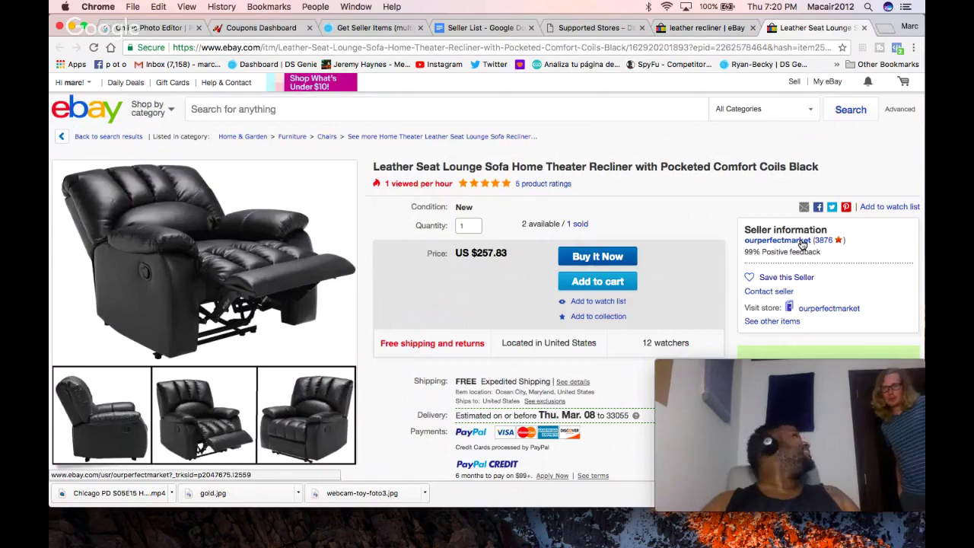
{"action": "left_click", "coordinate": [706, 28]}
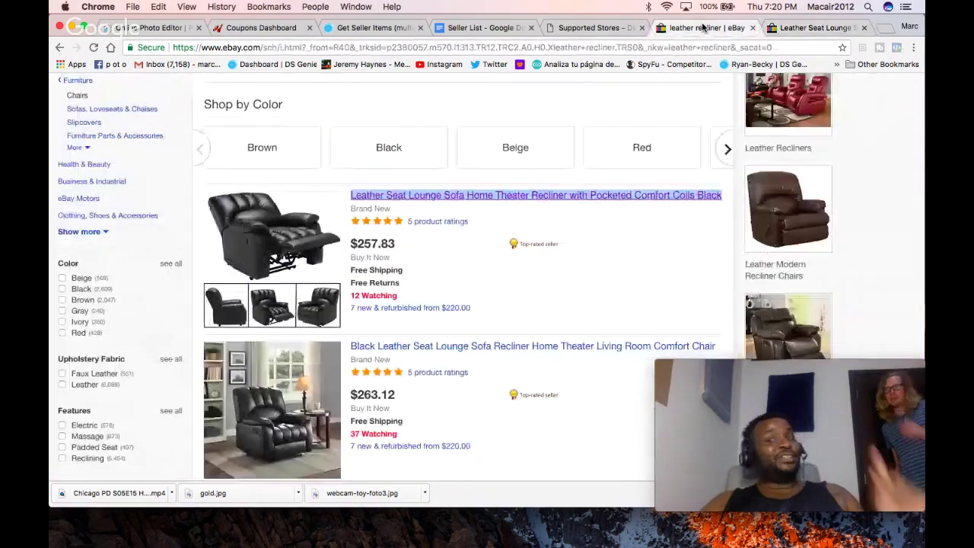
{"action": "right_click", "coordinate": [446, 309]}
{"action": "left_click", "coordinate": [463, 312]}
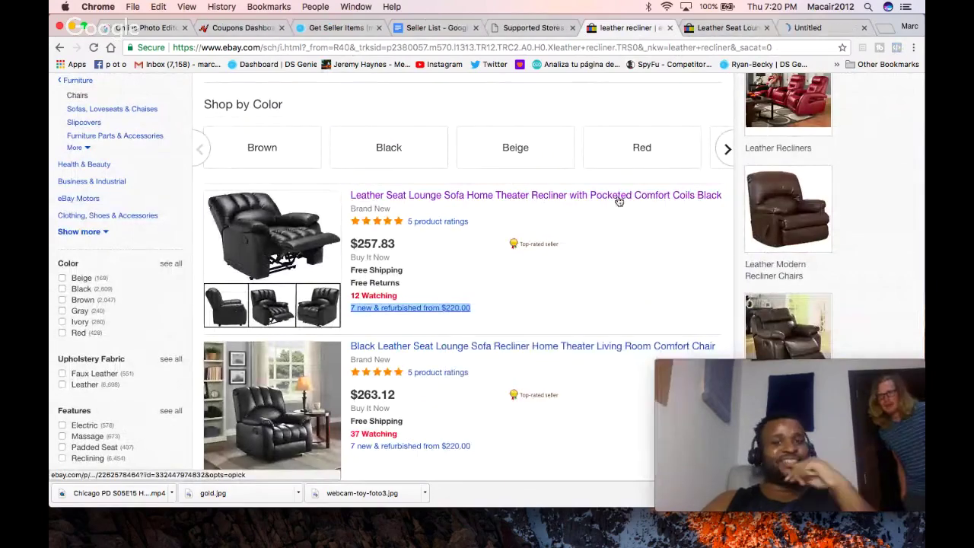
{"action": "left_click", "coordinate": [796, 29]}
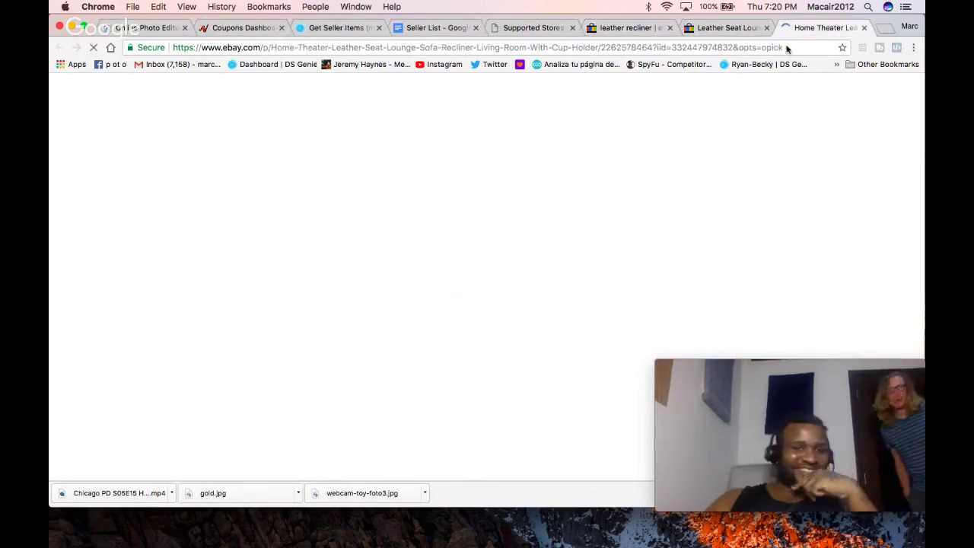
Step: Recheck the Leather Seat Lounge Sofa listing and search results, and examine all sellers' listings and prices on the recliner's product page
{"action": "left_click", "coordinate": [718, 29]}
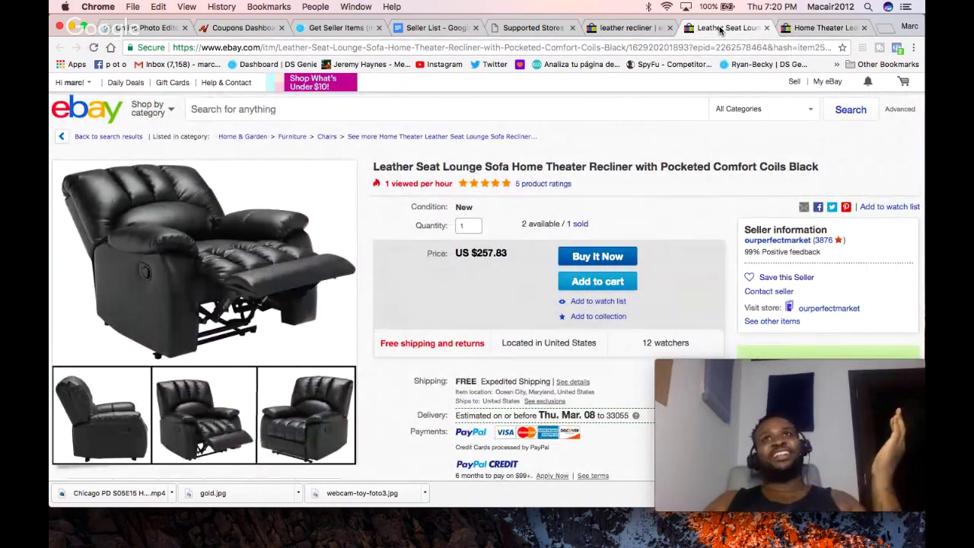
{"action": "left_click", "coordinate": [625, 27]}
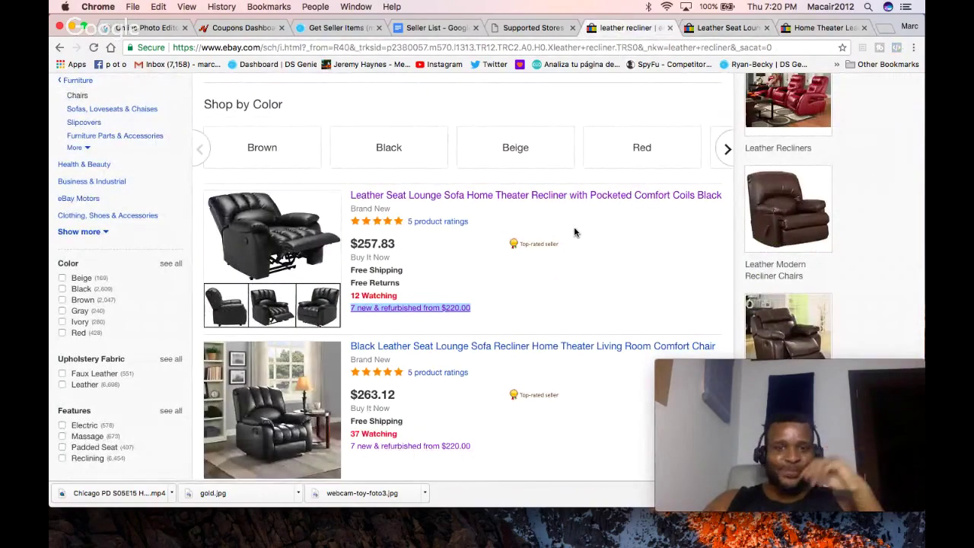
{"action": "scroll", "coordinate": [574, 232], "scroll_direction": "down", "scroll_amount": 3}
{"action": "scroll", "coordinate": [601, 209], "scroll_direction": "up", "scroll_amount": 1}
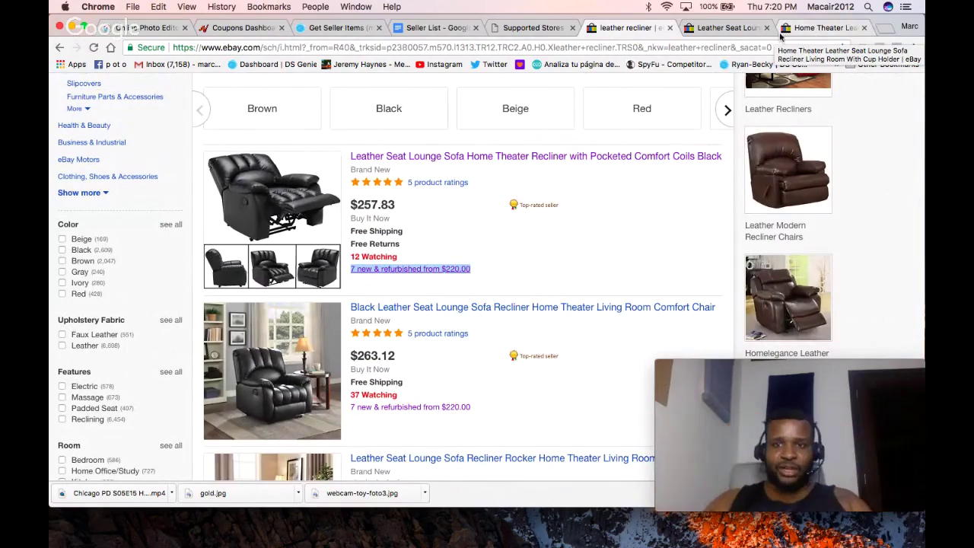
{"action": "left_click", "coordinate": [740, 30]}
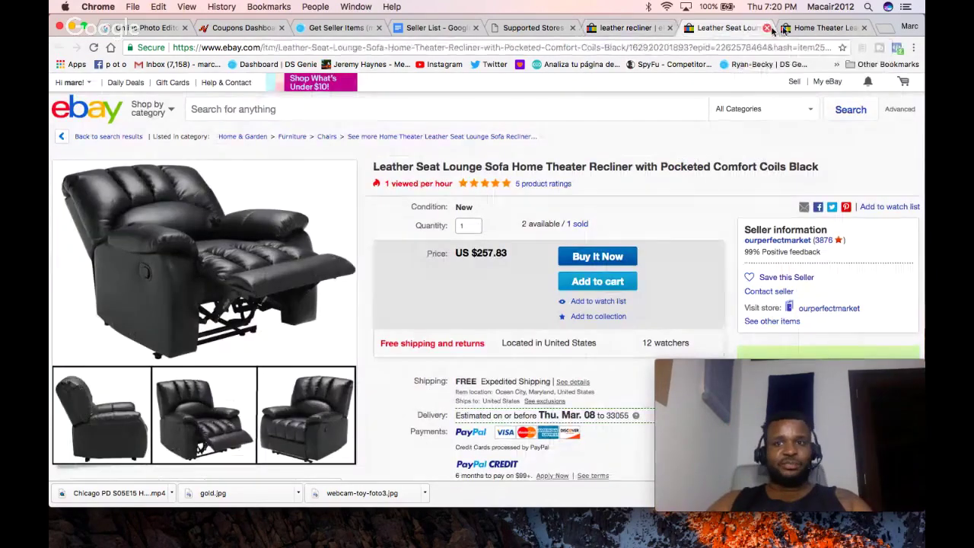
{"action": "left_click", "coordinate": [808, 29]}
{"action": "scroll", "coordinate": [586, 282], "scroll_direction": "down", "scroll_amount": 3}
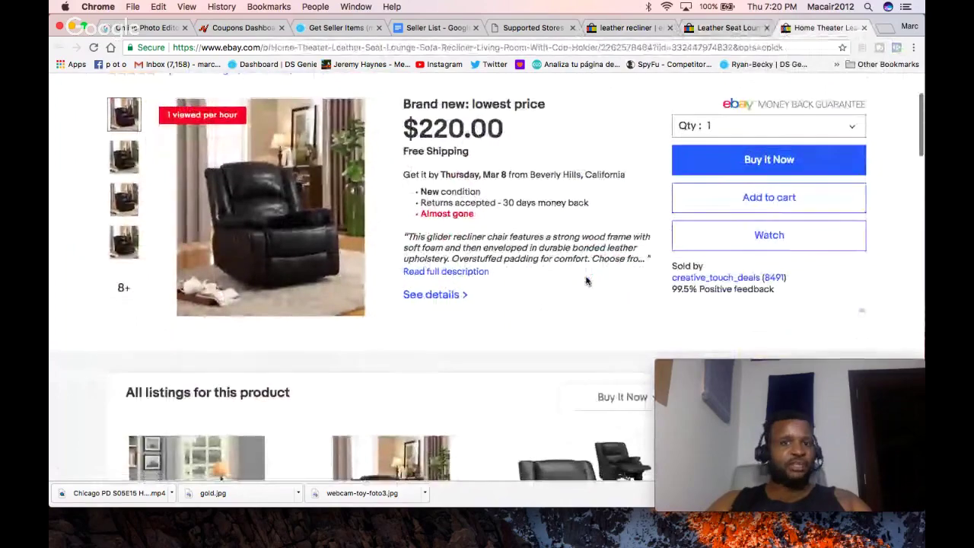
{"action": "scroll", "coordinate": [532, 236], "scroll_direction": "down", "scroll_amount": 1}
{"action": "scroll", "coordinate": [516, 216], "scroll_direction": "down", "scroll_amount": 10}
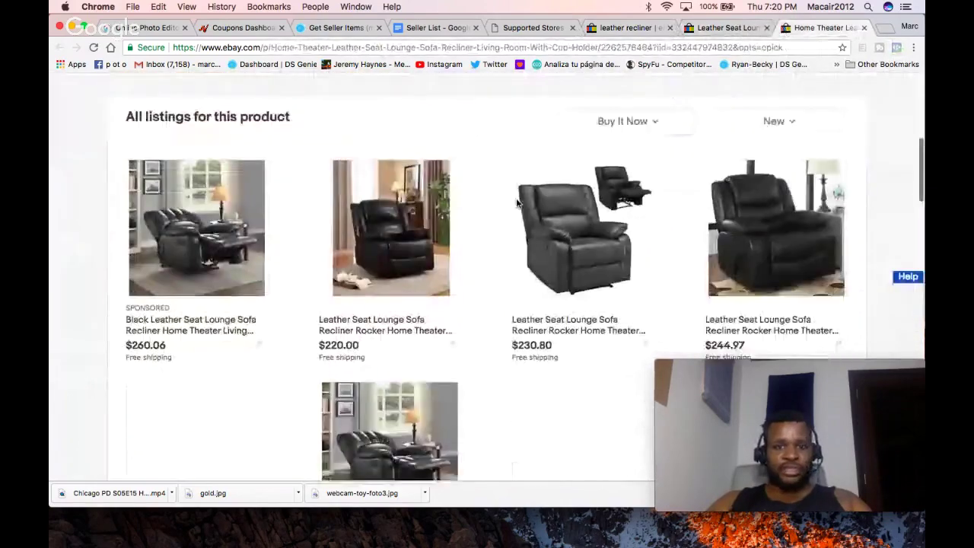
{"action": "scroll", "coordinate": [517, 205], "scroll_direction": "down", "scroll_amount": 4}
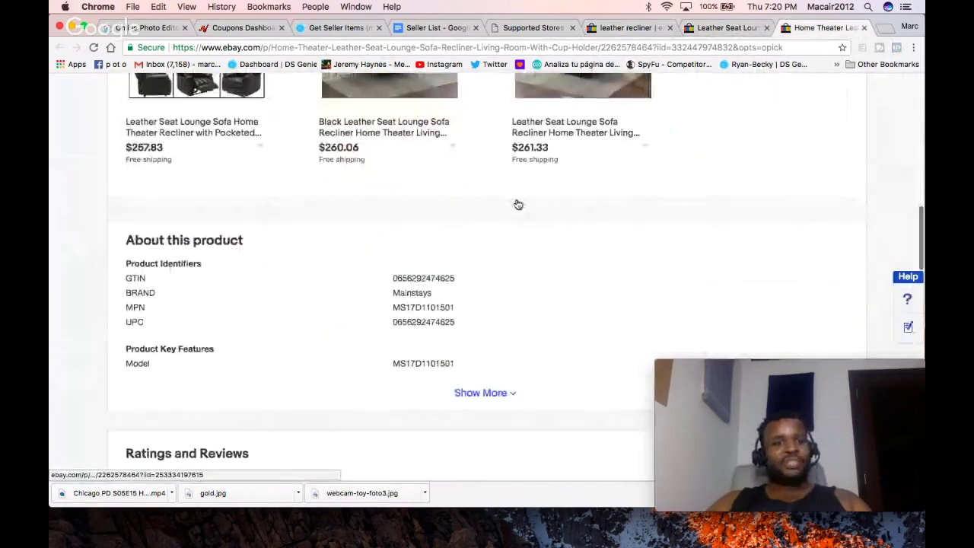
{"action": "scroll", "coordinate": [516, 204], "scroll_direction": "up", "scroll_amount": 20}
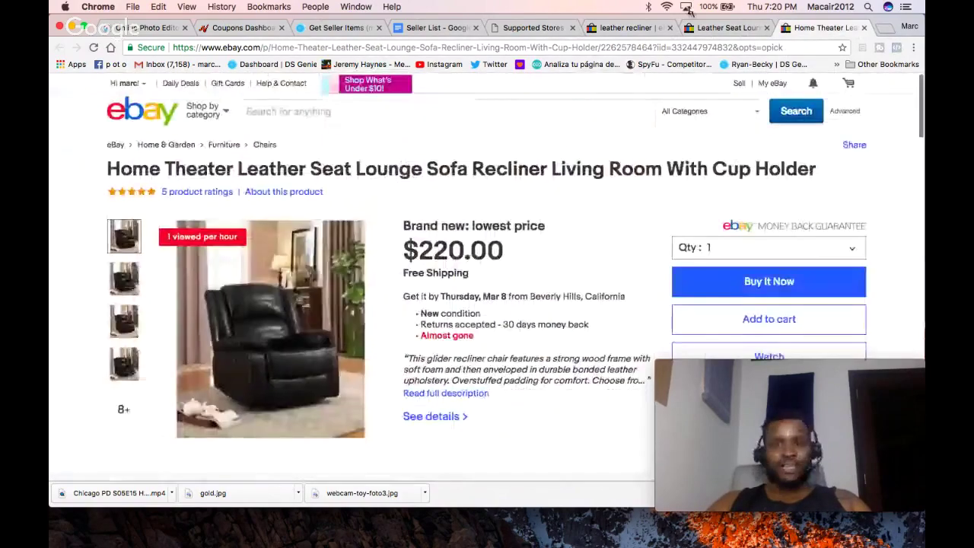
Step: Return to the leather recliner search results and compare the prices, watchers and sold figures of the matching and sponsored listings
{"action": "left_click", "coordinate": [708, 27]}
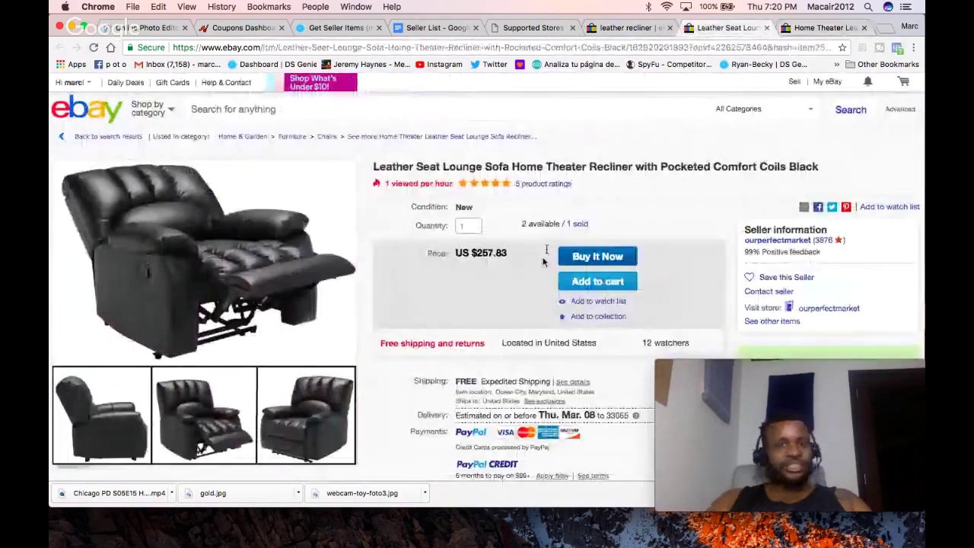
{"action": "left_click", "coordinate": [641, 28]}
{"action": "scroll", "coordinate": [561, 203], "scroll_direction": "down", "scroll_amount": 5}
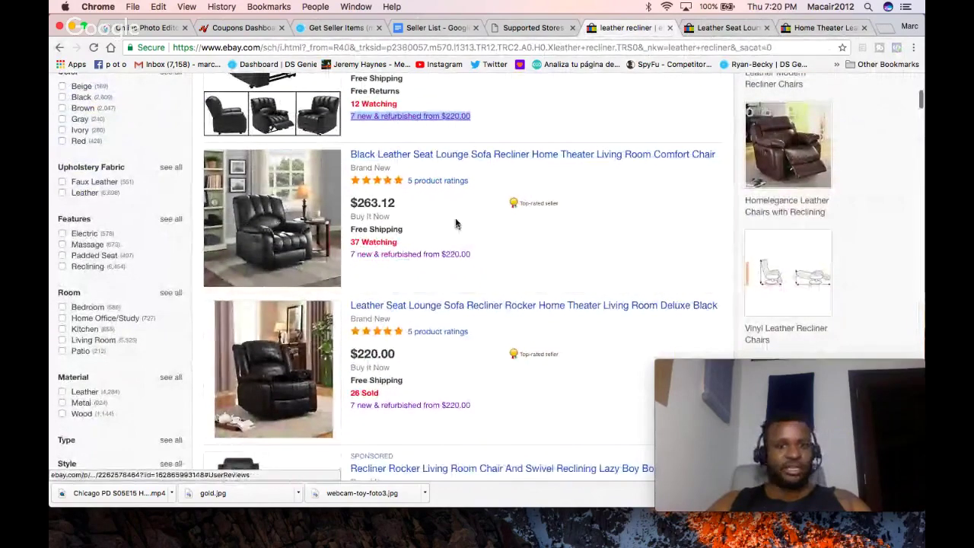
{"action": "scroll", "coordinate": [436, 175], "scroll_direction": "down", "scroll_amount": 1}
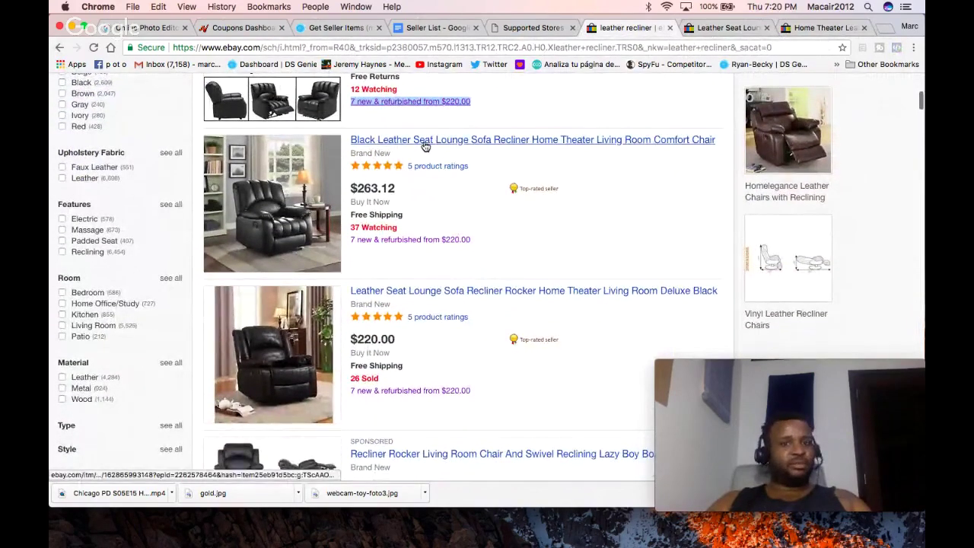
{"action": "scroll", "coordinate": [517, 242], "scroll_direction": "up", "scroll_amount": 4}
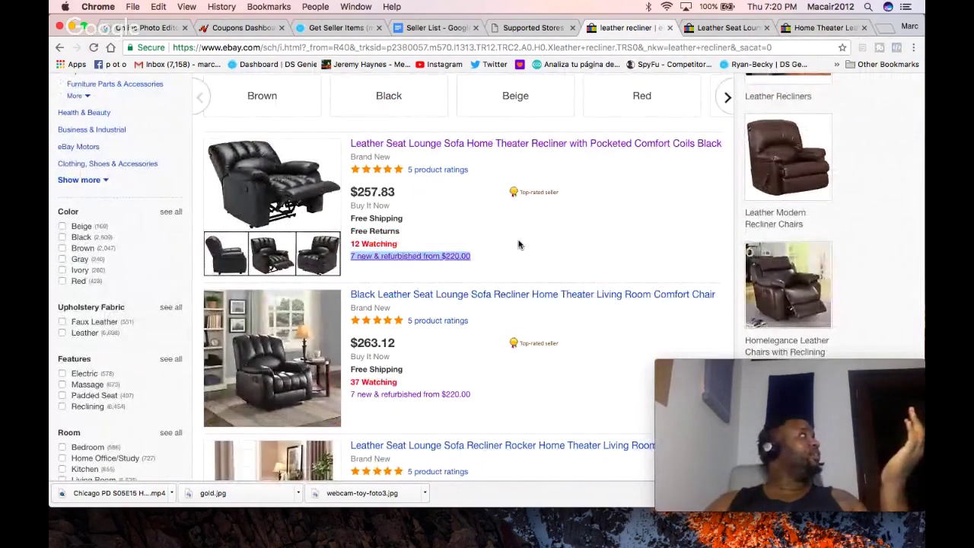
{"action": "scroll", "coordinate": [517, 244], "scroll_direction": "down", "scroll_amount": 1}
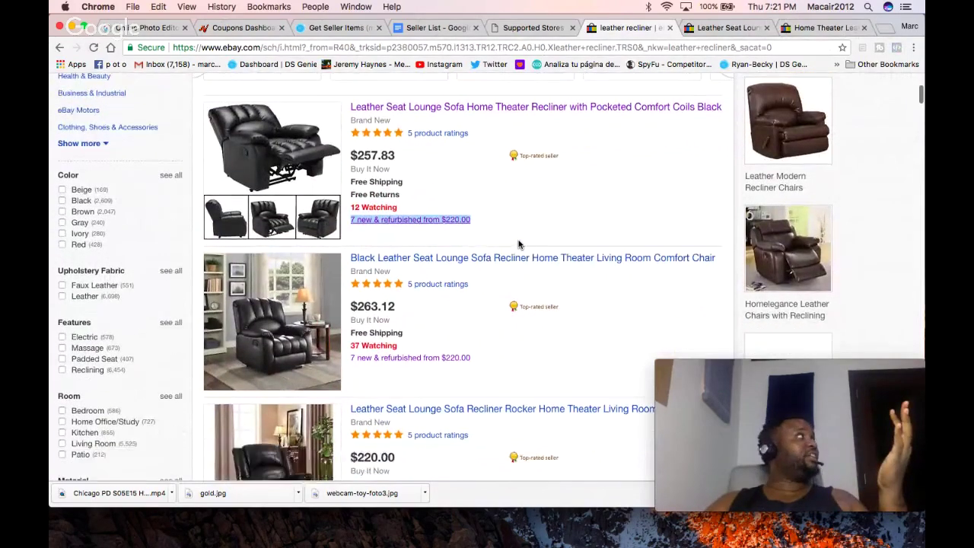
{"action": "scroll", "coordinate": [456, 198], "scroll_direction": "down", "scroll_amount": 2}
{"action": "scroll", "coordinate": [426, 190], "scroll_direction": "down", "scroll_amount": 2}
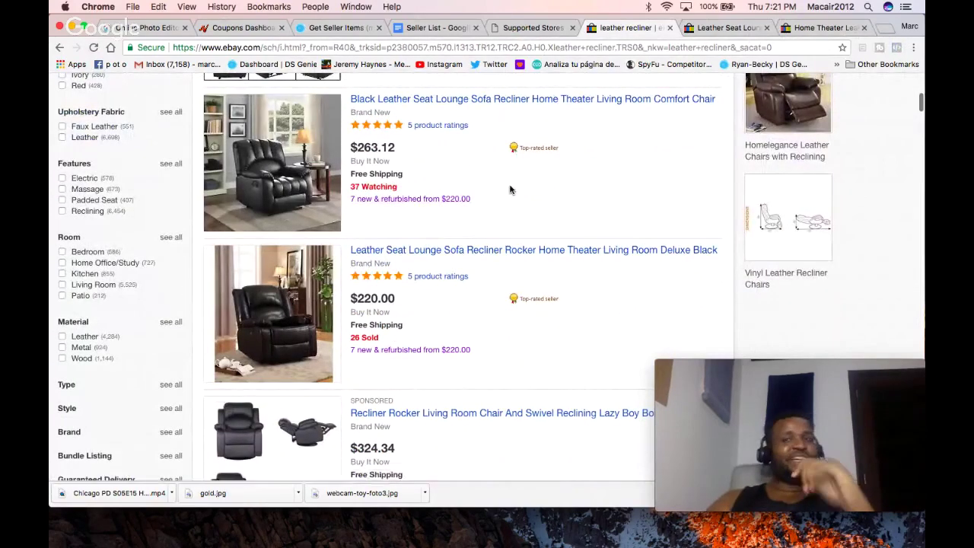
{"action": "scroll", "coordinate": [510, 190], "scroll_direction": "down", "scroll_amount": 3}
{"action": "scroll", "coordinate": [511, 189], "scroll_direction": "down", "scroll_amount": 9}
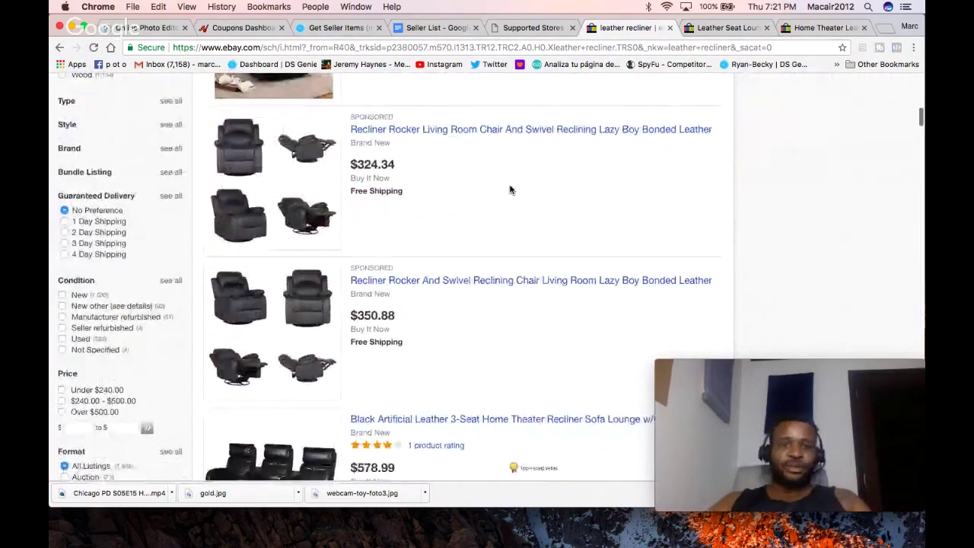
{"action": "scroll", "coordinate": [510, 189], "scroll_direction": "up", "scroll_amount": 12}
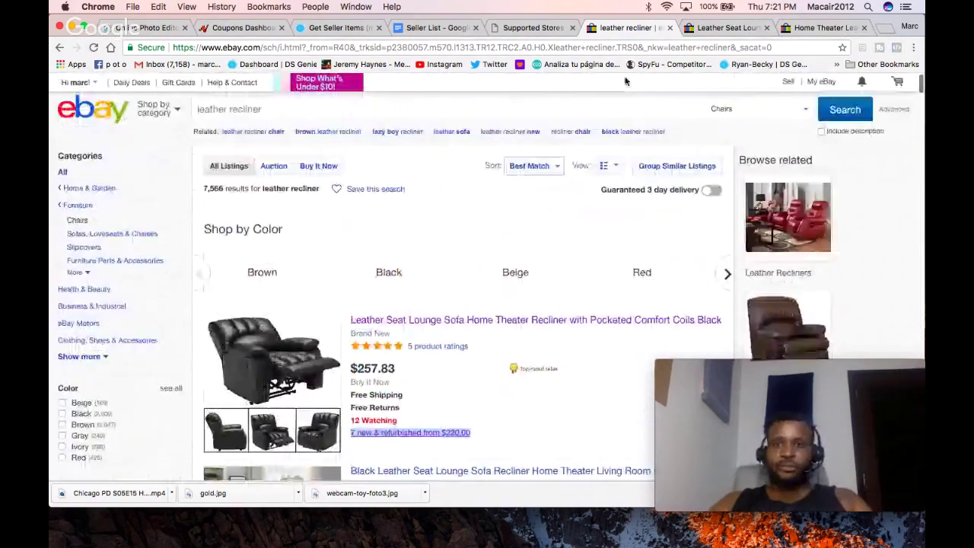
Step: Search Google for the Features text, from "Pocketed Comfort Coils for ideal support" through the dimensions, in the Leather Seat Lounge Sofa listing's description
{"action": "left_click", "coordinate": [719, 28]}
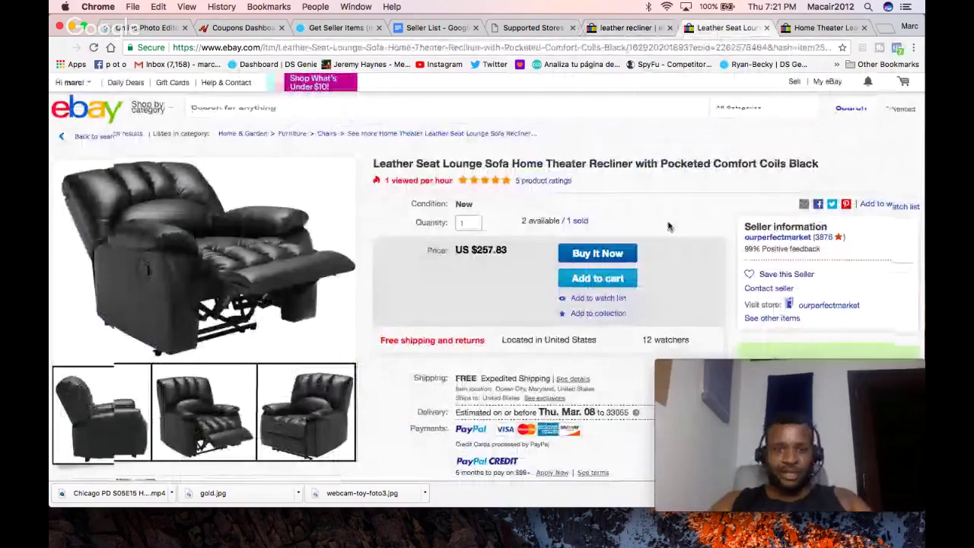
{"action": "scroll", "coordinate": [669, 227], "scroll_direction": "down", "scroll_amount": 6}
{"action": "scroll", "coordinate": [669, 227], "scroll_direction": "down", "scroll_amount": 12}
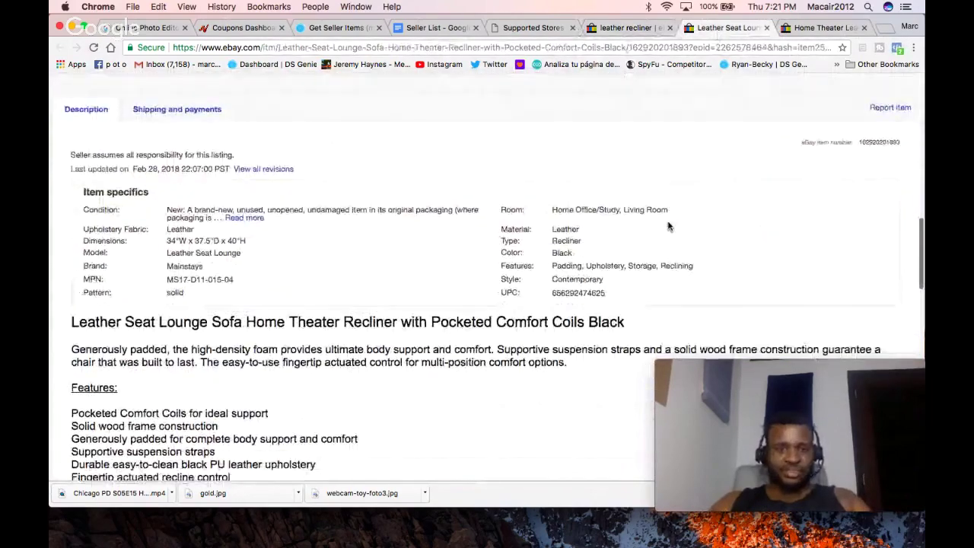
{"action": "scroll", "coordinate": [267, 349], "scroll_direction": "down", "scroll_amount": 4}
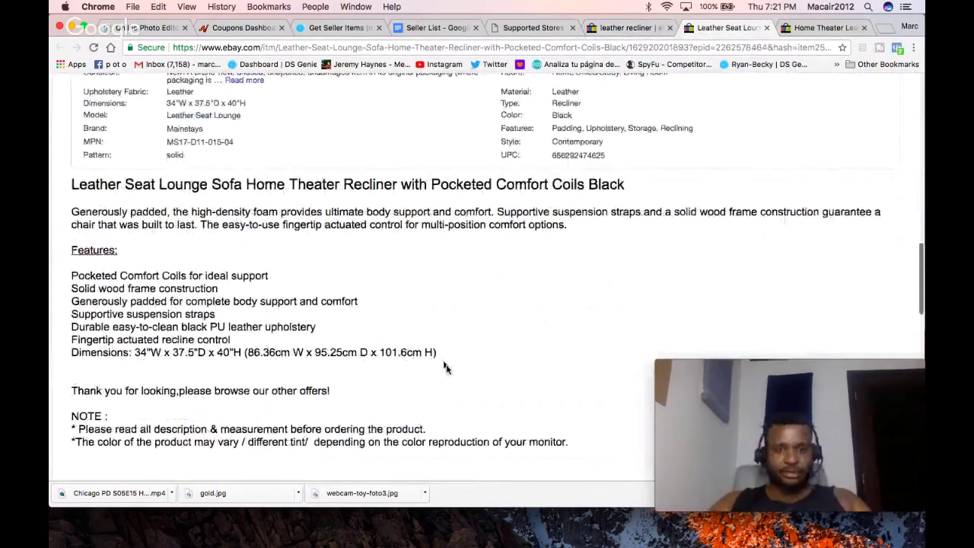
{"action": "left_click_drag", "start_coordinate": [441, 357], "coordinate": [69, 281]}
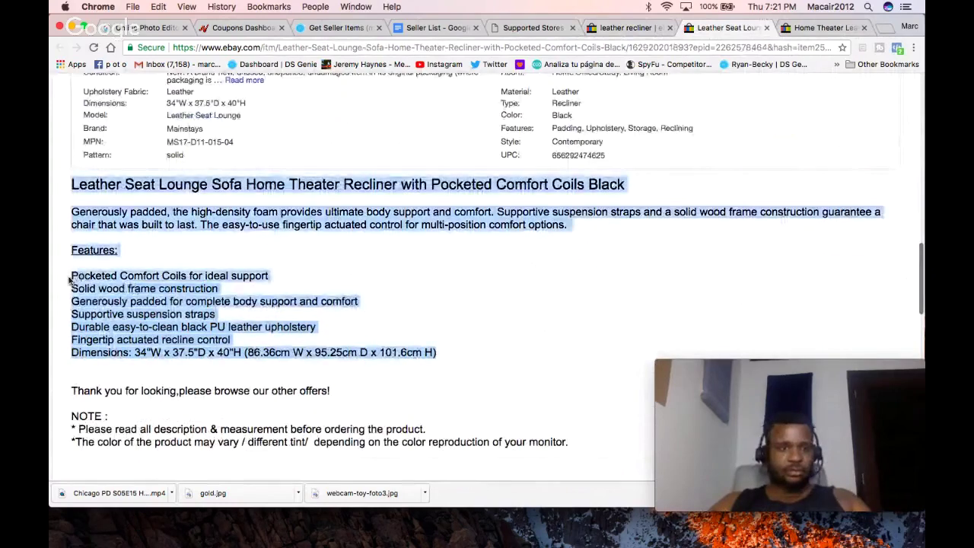
{"action": "left_click", "coordinate": [403, 342]}
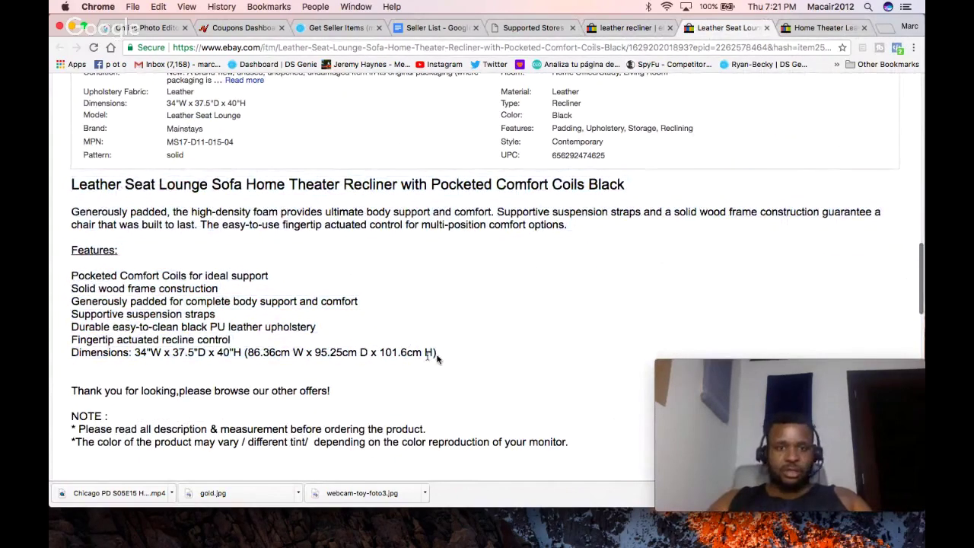
{"action": "left_click_drag", "start_coordinate": [437, 358], "coordinate": [75, 276]}
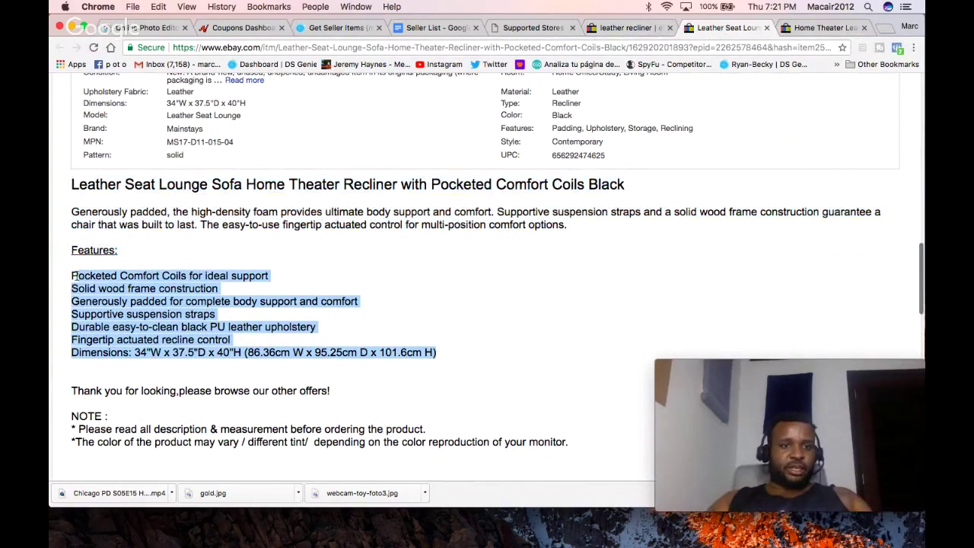
{"action": "right_click", "coordinate": [104, 295]}
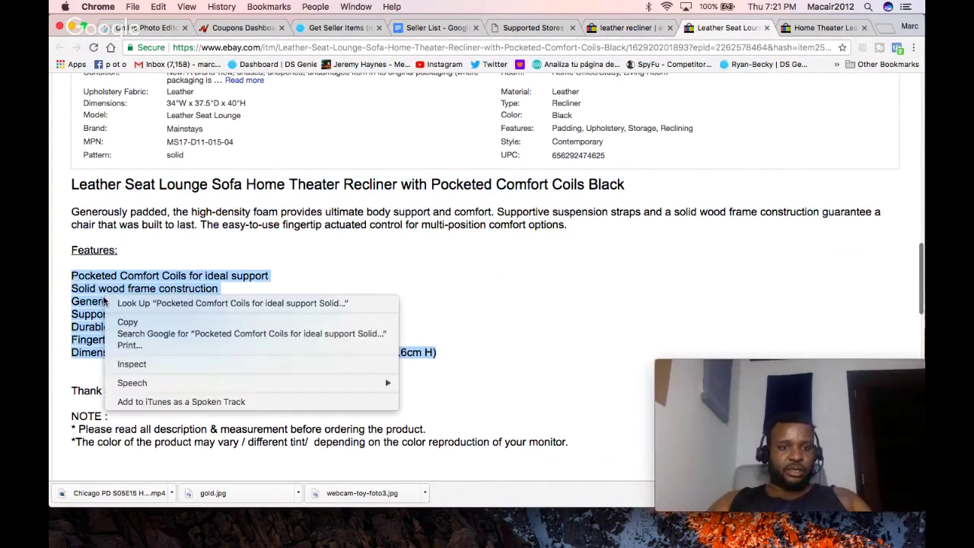
{"action": "left_click", "coordinate": [146, 333]}
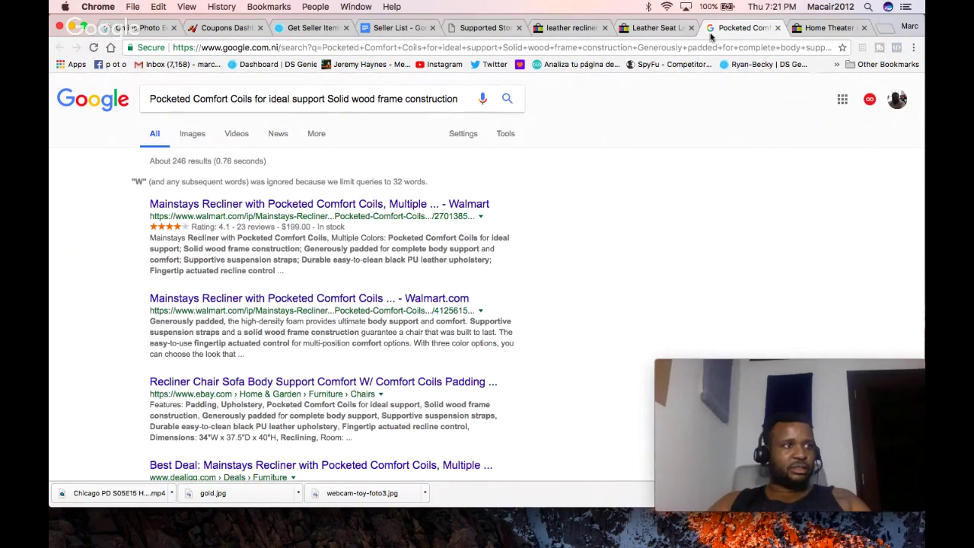
Step: Open Walmart's "Mainstays Recliner with Pocketed Comfort Coils, Multiple Colors" product page from the Google results
{"action": "left_click", "coordinate": [806, 30]}
{"action": "left_click", "coordinate": [742, 28]}
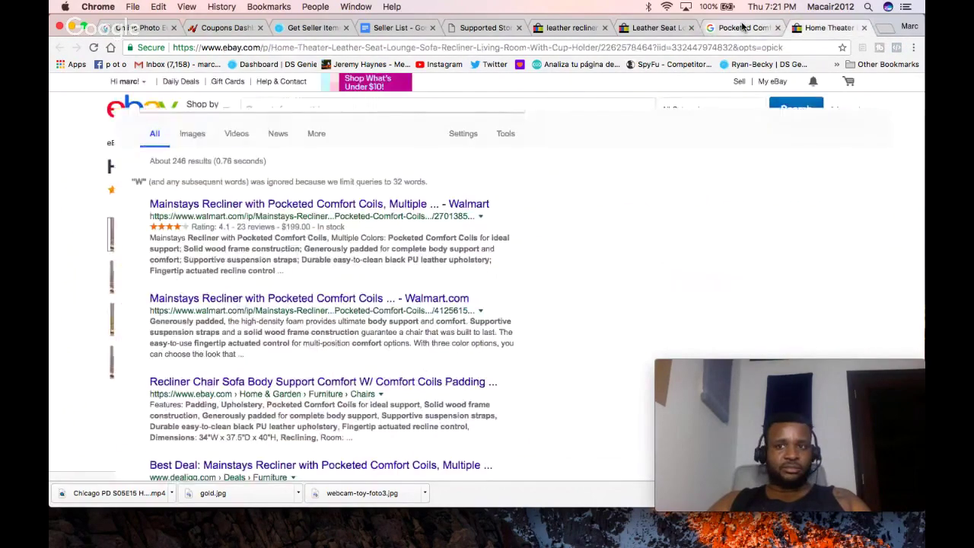
{"action": "left_click", "coordinate": [447, 203]}
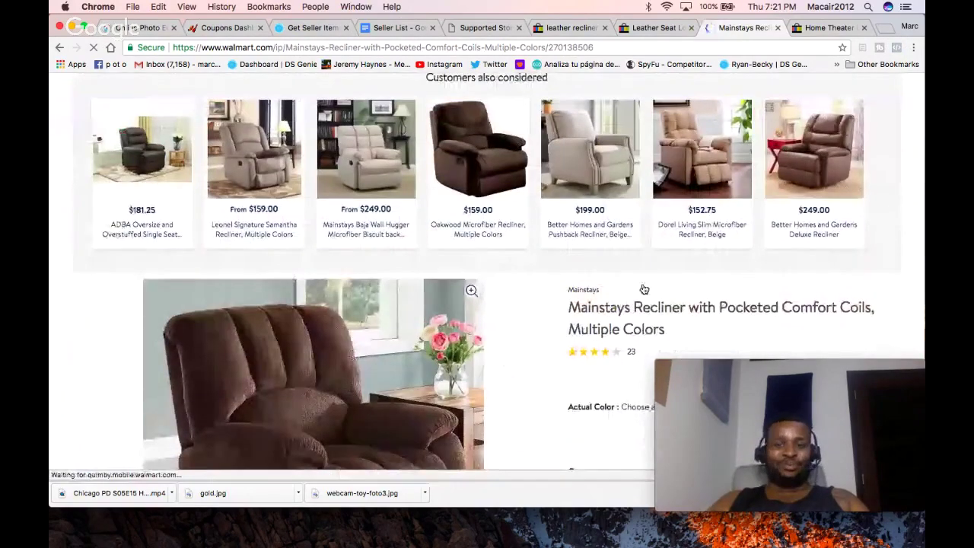
{"action": "left_click", "coordinate": [642, 284]}
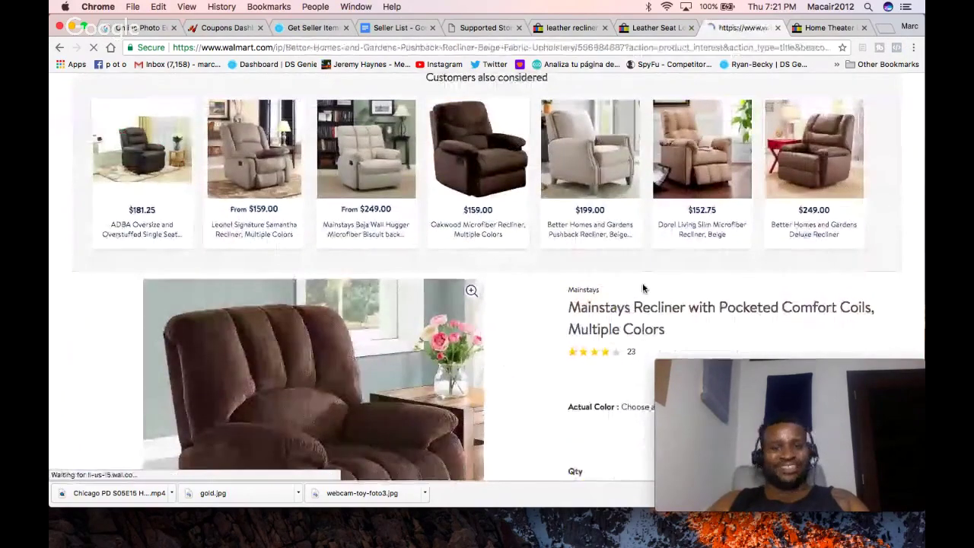
{"action": "left_click", "coordinate": [63, 48]}
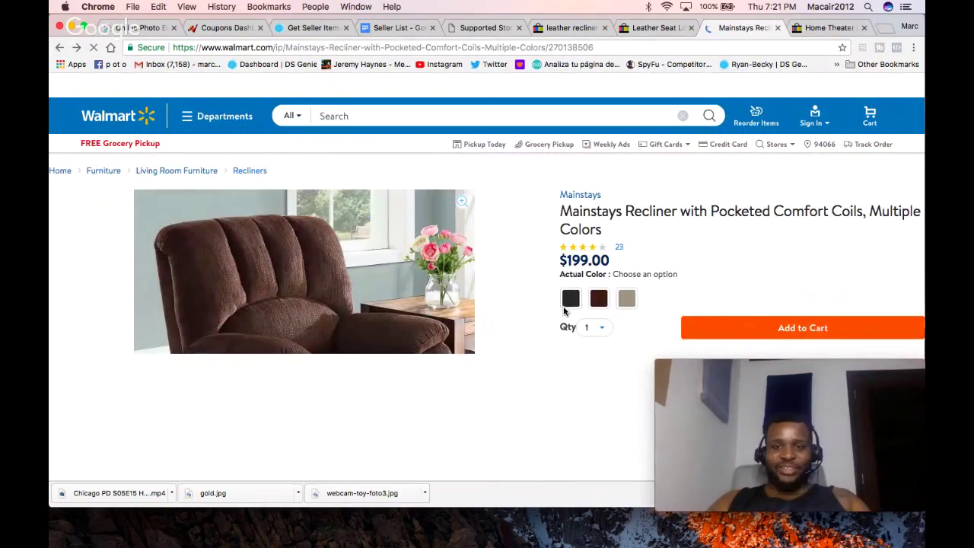
Step: Show the black color option of the Mainstays recliner on Walmart's product page
{"action": "scroll", "coordinate": [606, 378], "scroll_direction": "down", "scroll_amount": 2}
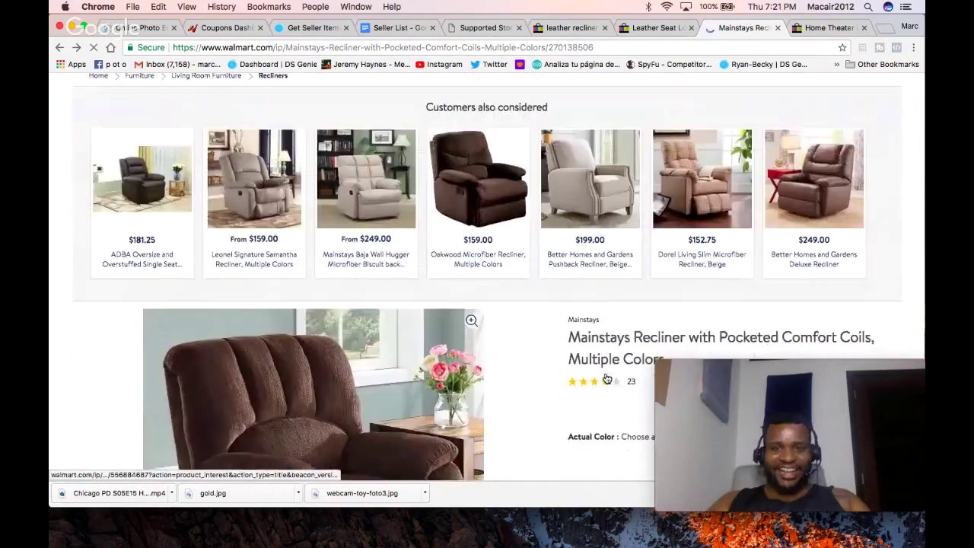
{"action": "scroll", "coordinate": [606, 378], "scroll_direction": "down", "scroll_amount": 4}
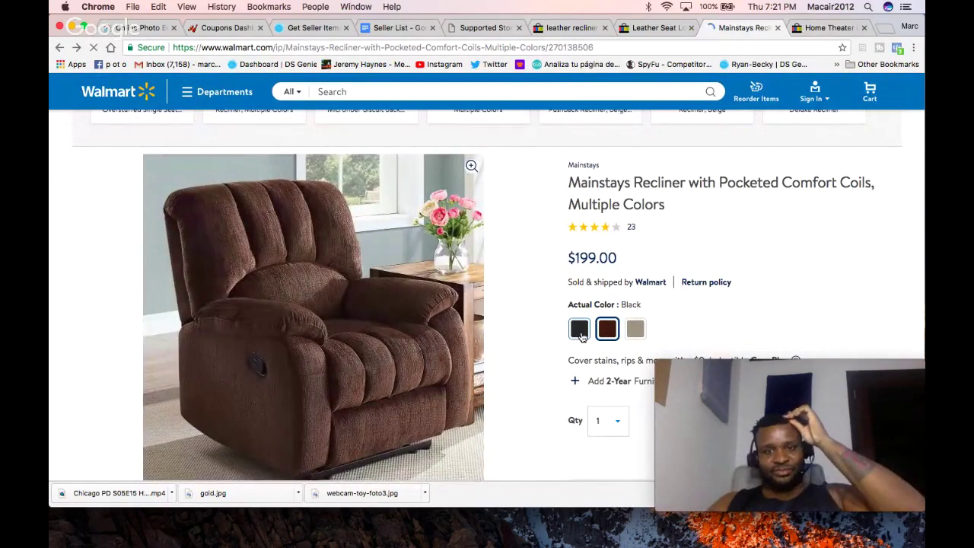
{"action": "left_click", "coordinate": [579, 333]}
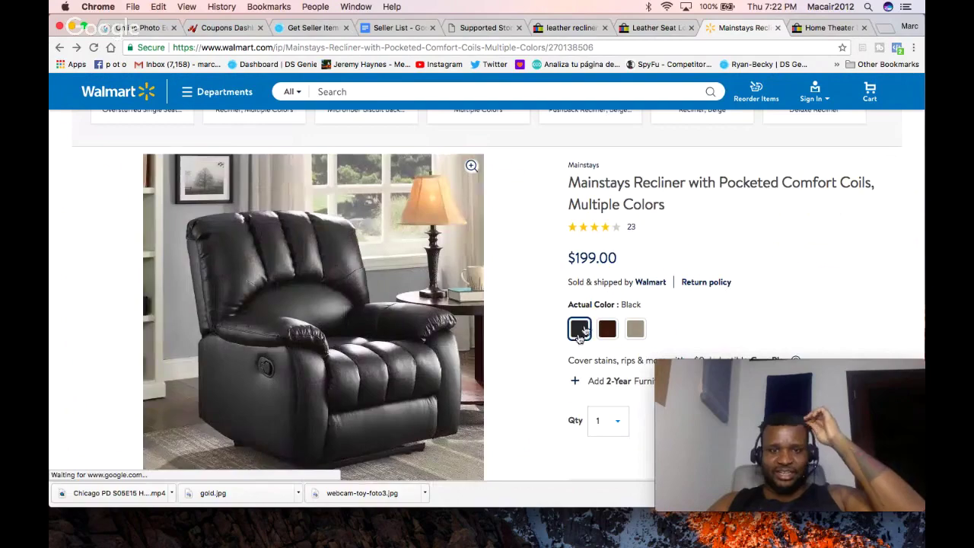
Step: Return to the eBay Leather Seat Lounge Sofa listing and view the purchase history of its sold items
{"action": "left_click", "coordinate": [643, 29]}
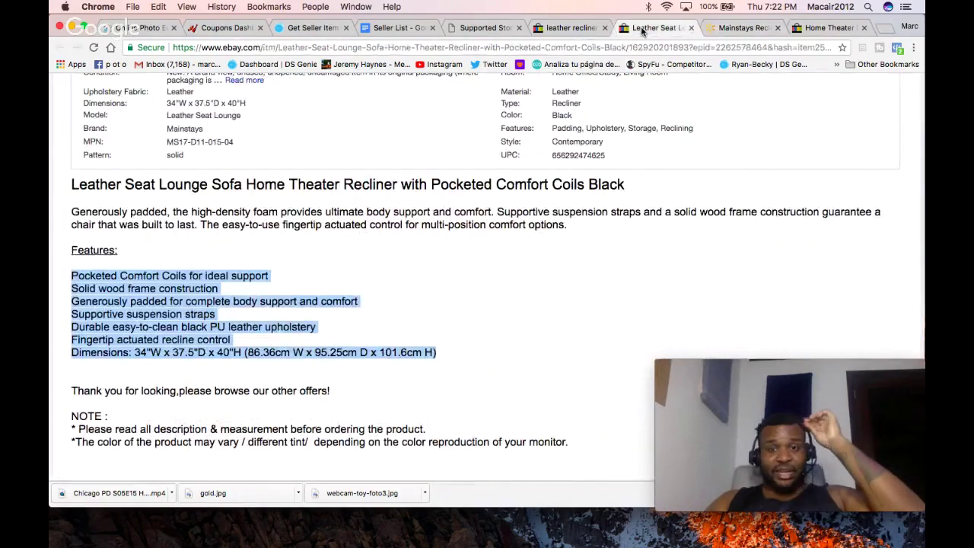
{"action": "scroll", "coordinate": [613, 168], "scroll_direction": "up", "scroll_amount": 15}
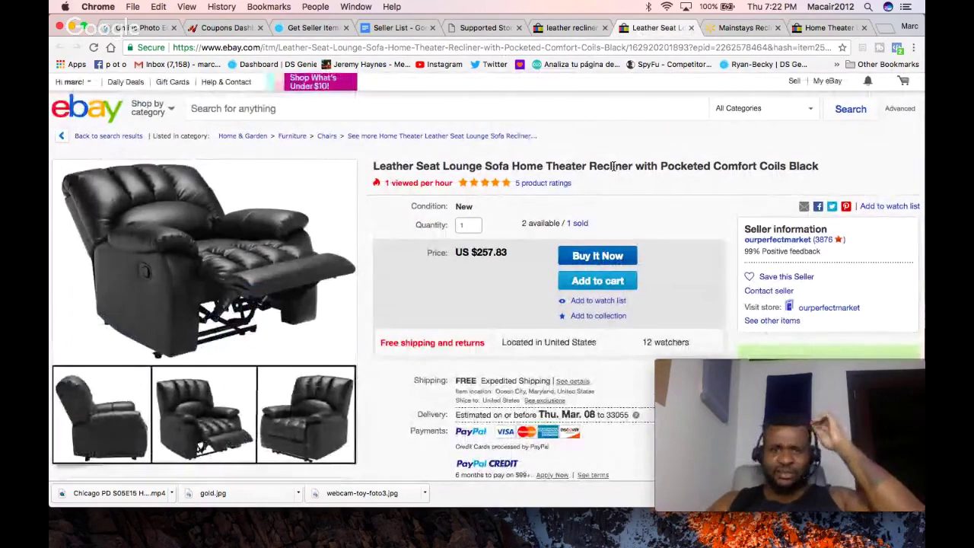
{"action": "left_click", "coordinate": [576, 224]}
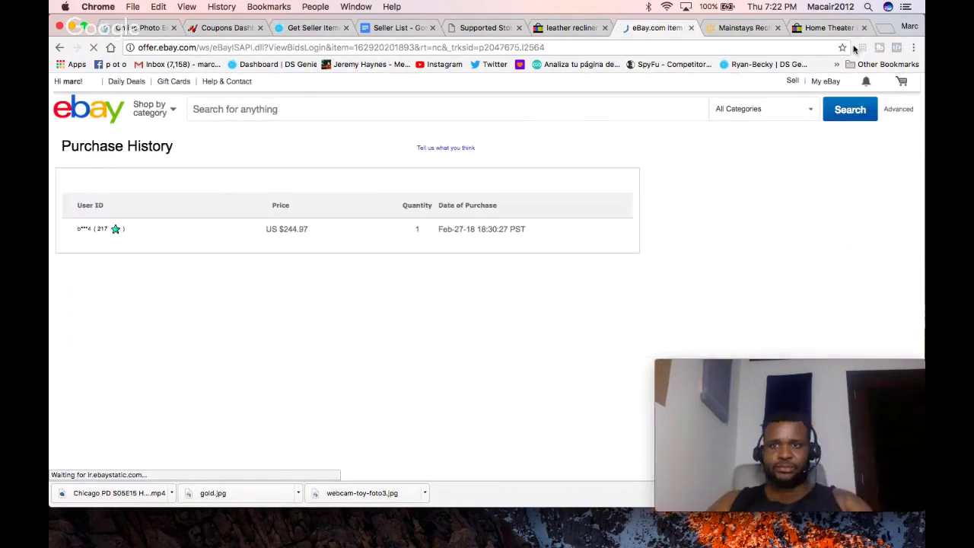
Step: Open the eBay and PayPal Fee Calculator at newlifeauctions.com/calc.html in a new browser tab
{"action": "left_click", "coordinate": [885, 29]}
{"action": "type", "text": "calculator.com"}
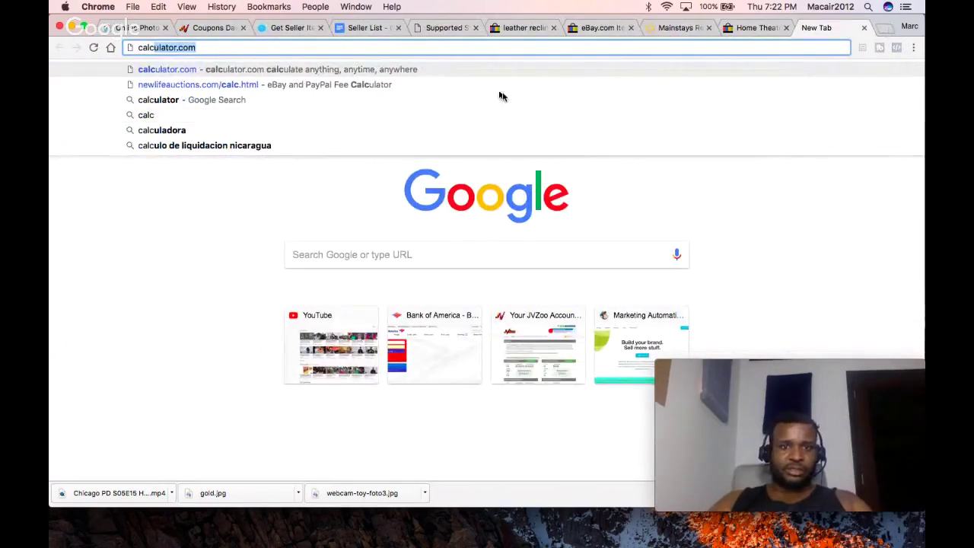
{"action": "left_click", "coordinate": [491, 90]}
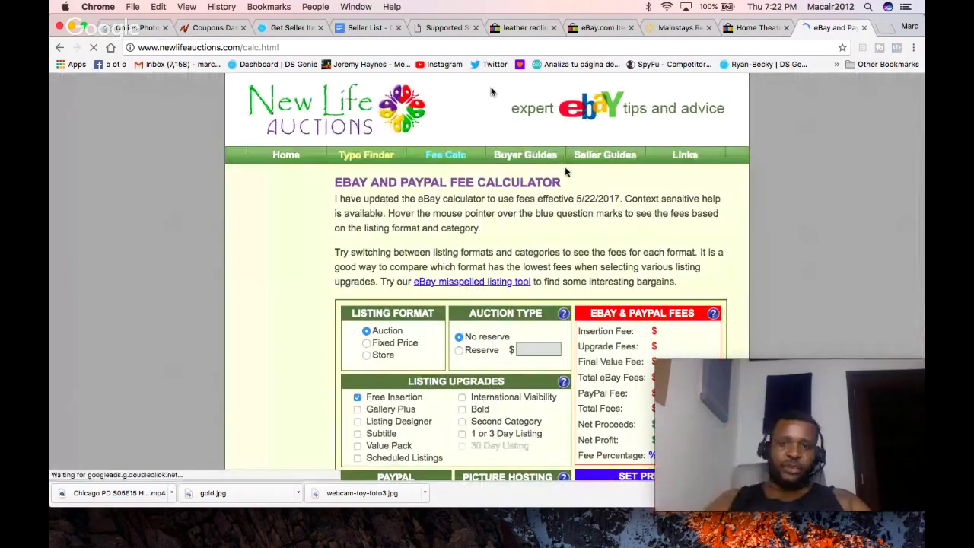
Step: Calculate the fees and profit for the Store listing format with an item cost of 199 and a BIN price of 257
{"action": "scroll", "coordinate": [447, 172], "scroll_direction": "down", "scroll_amount": 5}
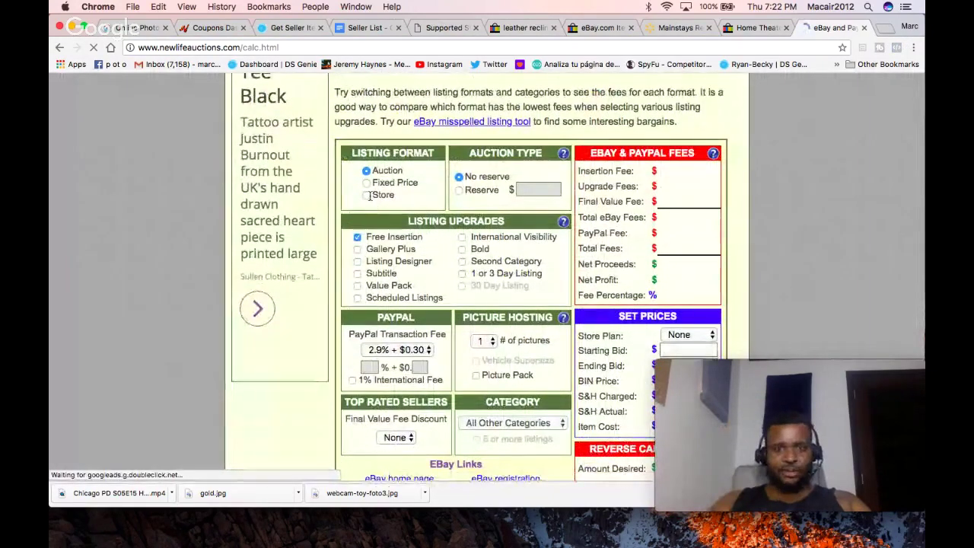
{"action": "left_click", "coordinate": [366, 195]}
{"action": "scroll", "coordinate": [759, 227], "scroll_direction": "down", "scroll_amount": 2}
{"action": "scroll", "coordinate": [759, 227], "scroll_direction": "down", "scroll_amount": 3}
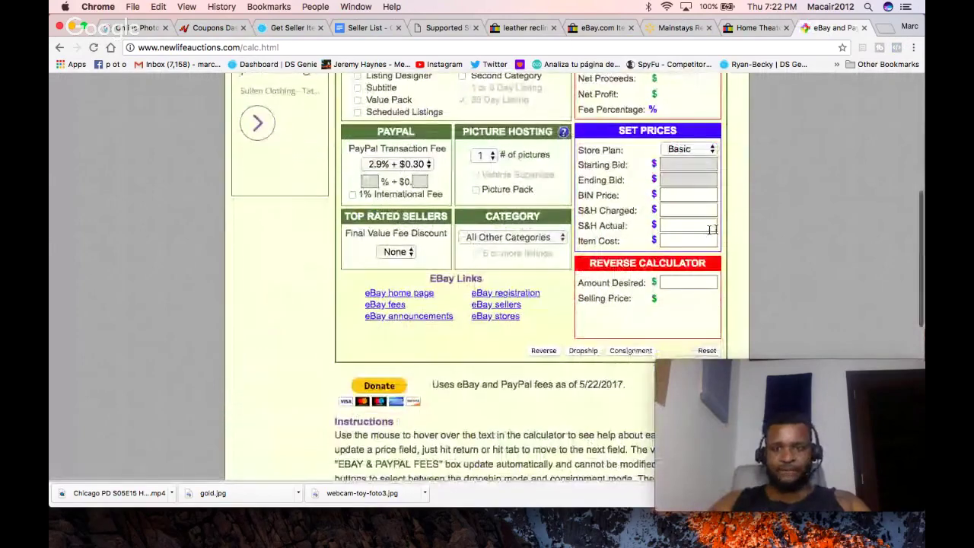
{"action": "left_click", "coordinate": [683, 239]}
{"action": "type", "text": "199"}
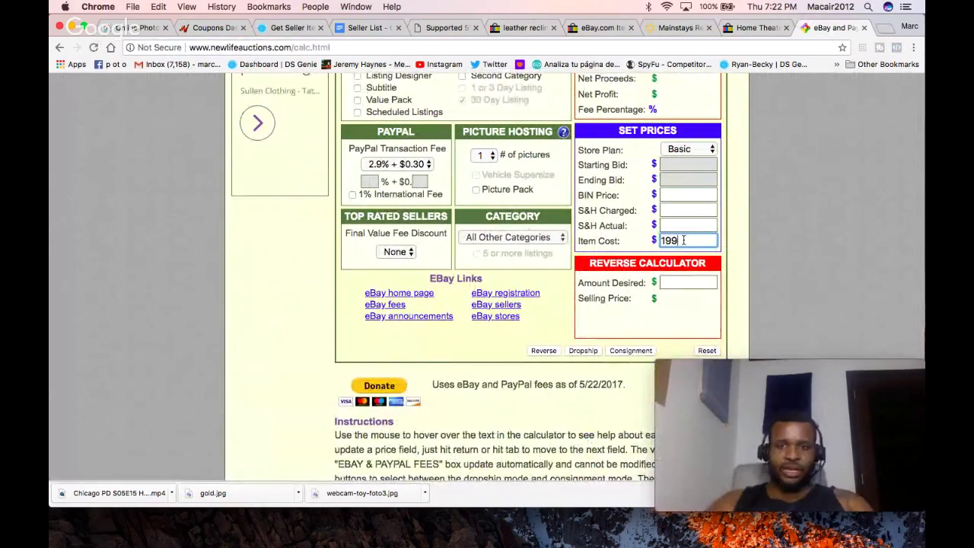
{"action": "left_click", "coordinate": [670, 196]}
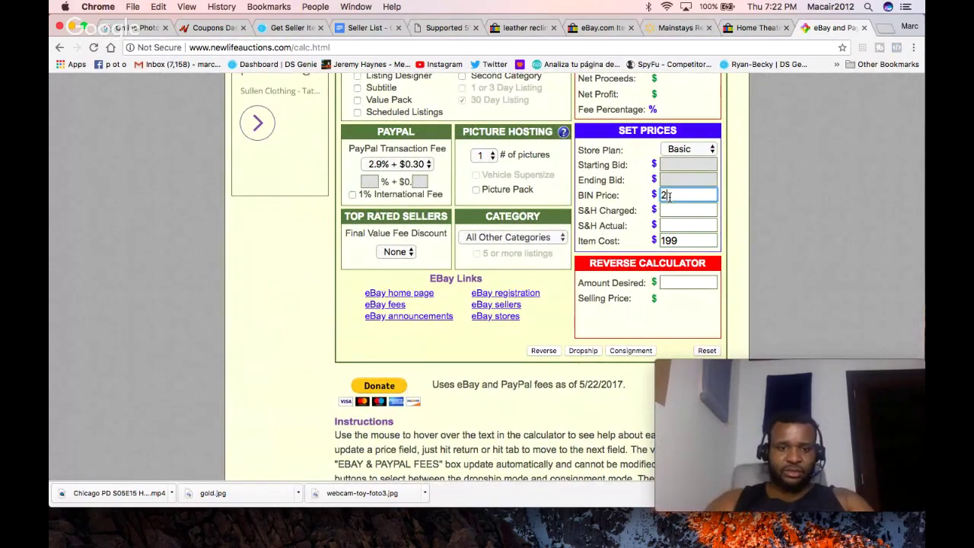
{"action": "left_click", "coordinate": [814, 209]}
{"action": "scroll", "coordinate": [813, 204], "scroll_direction": "up", "scroll_amount": 2}
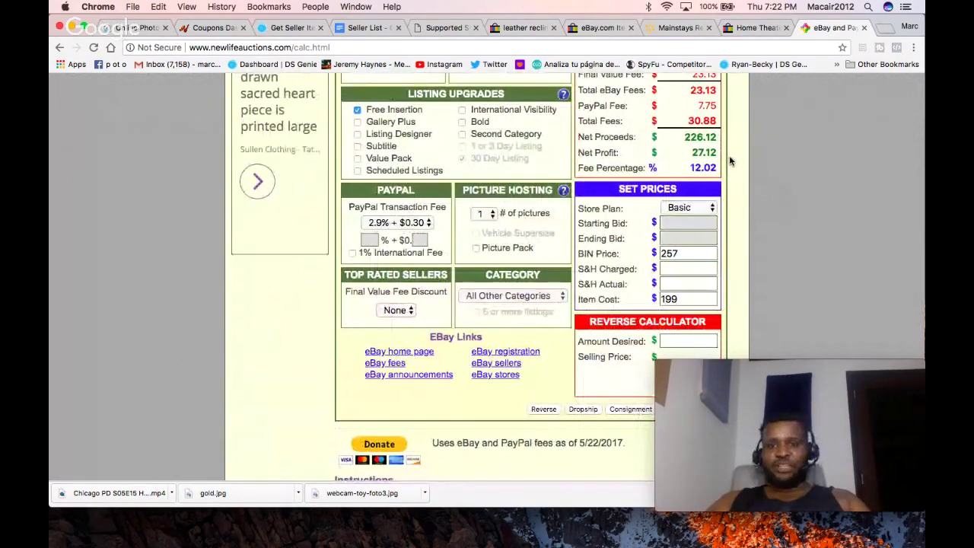
Step: Recalculate the fees and profit with a BIN price of 249.97
{"action": "scroll", "coordinate": [729, 161], "scroll_direction": "up", "scroll_amount": 1}
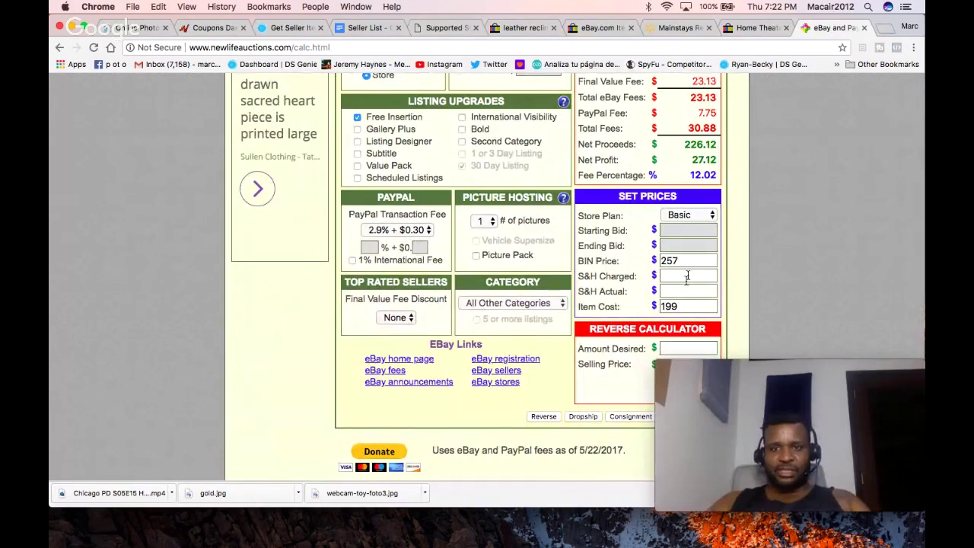
{"action": "left_click", "coordinate": [684, 260]}
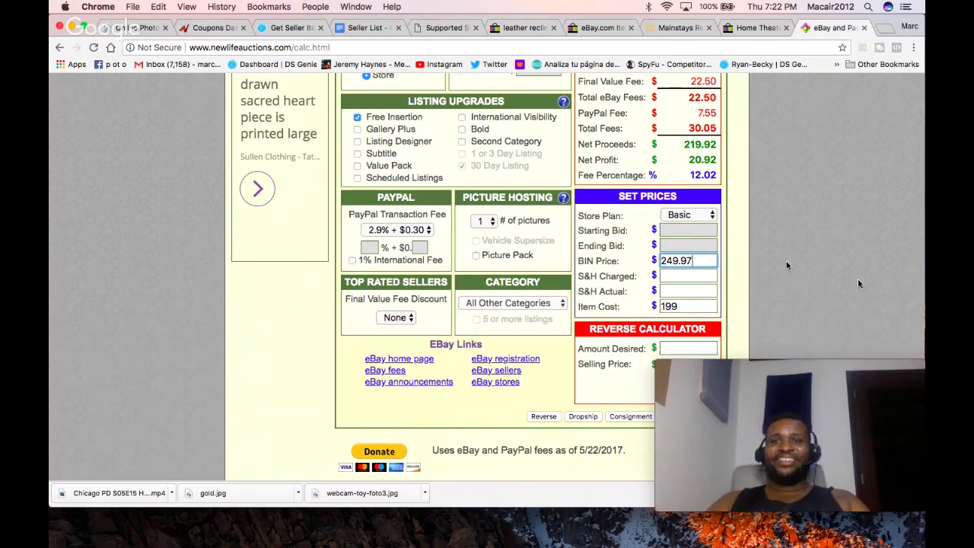
{"action": "left_click", "coordinate": [839, 235]}
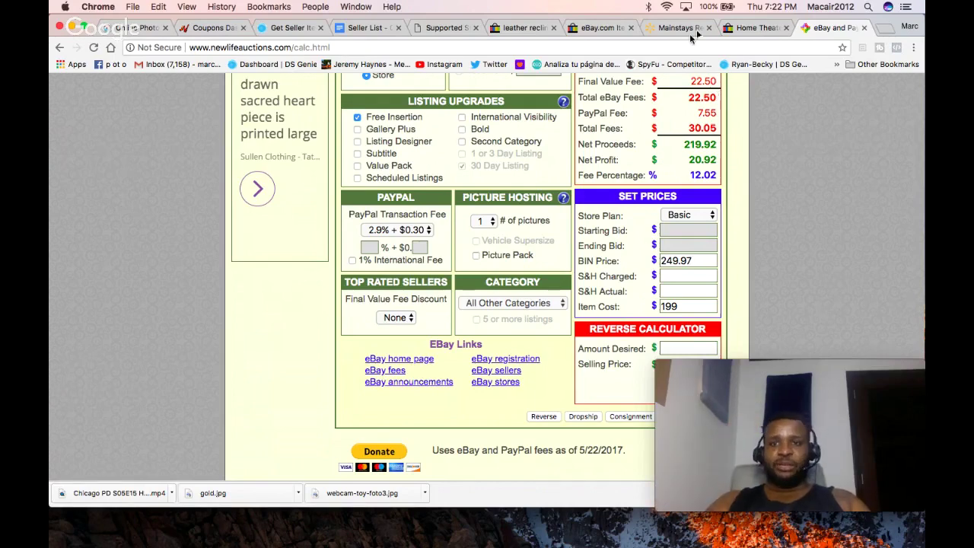
Step: Copy the title of the $257.83 Leather Seat Lounge Sofa listing from the eBay leather recliner search results
{"action": "left_click", "coordinate": [751, 28]}
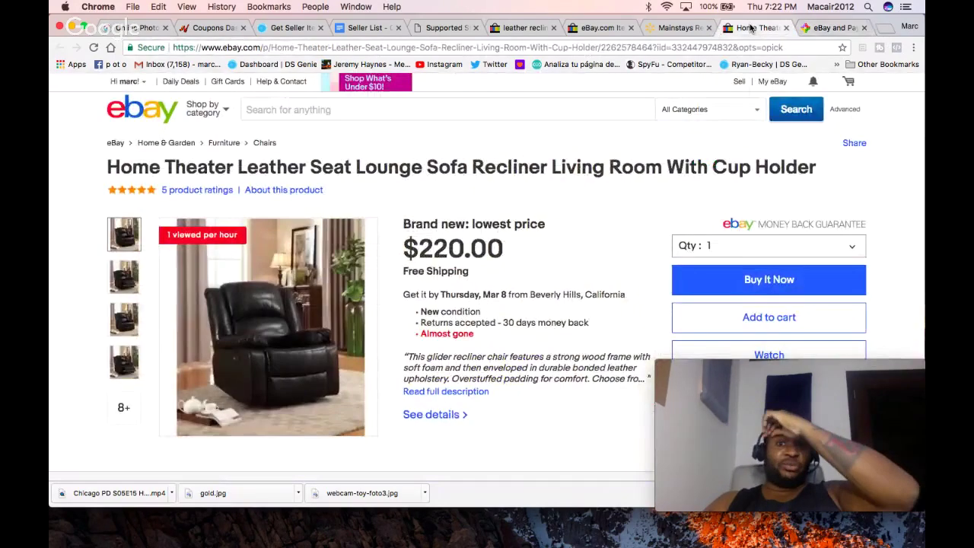
{"action": "left_click", "coordinate": [601, 28]}
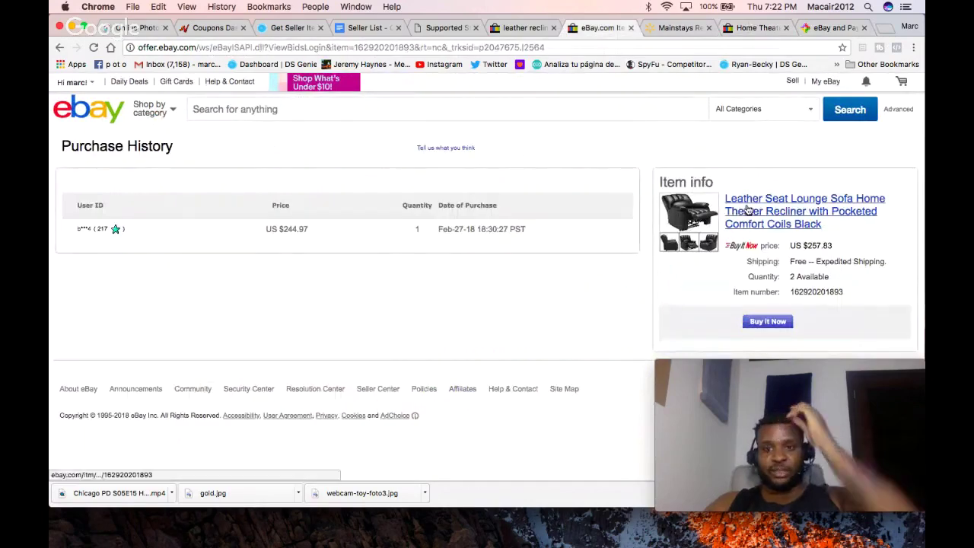
{"action": "left_click", "coordinate": [524, 28]}
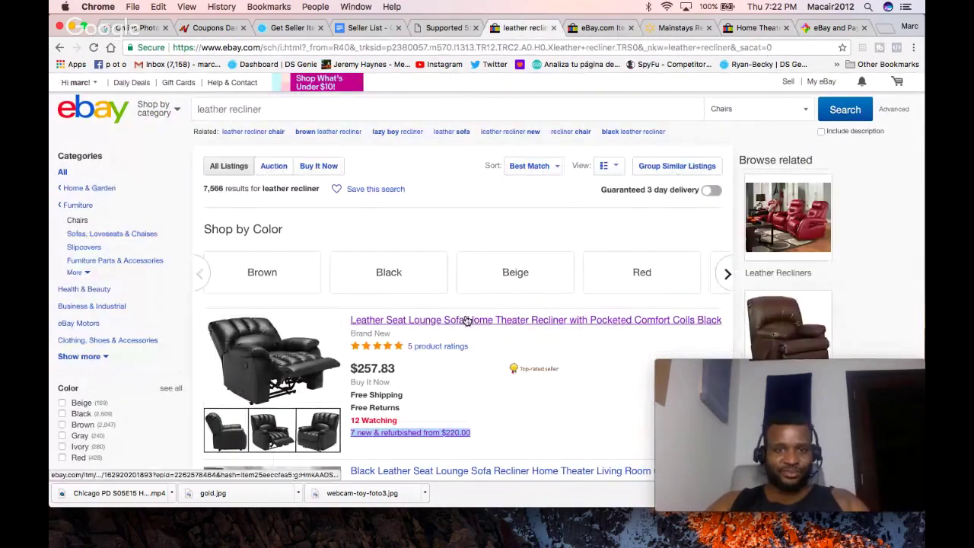
{"action": "left_click_drag", "start_coordinate": [347, 321], "coordinate": [672, 318]}
{"action": "key", "text": "super+c"}
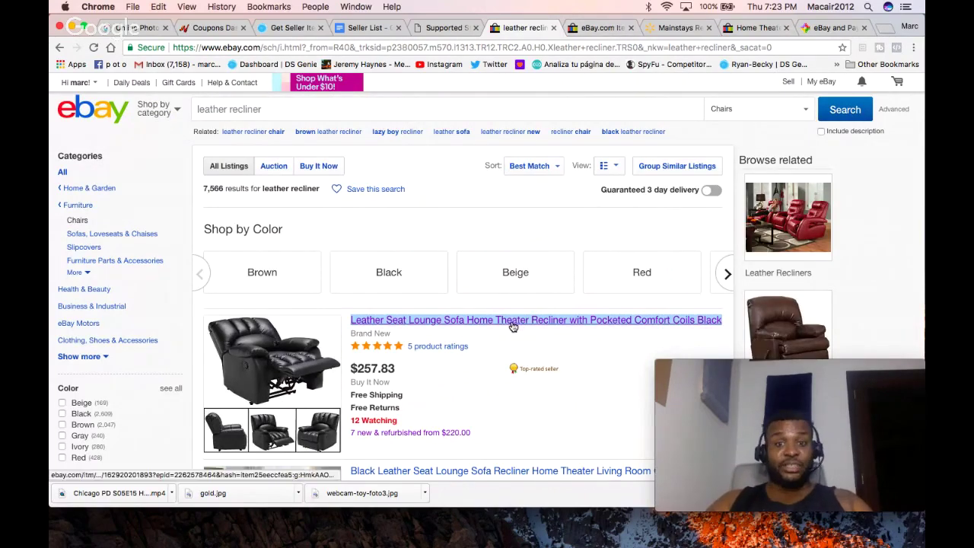
Step: Open DS Genie's Get Sellers from Title page in a new browser tab
{"action": "left_click", "coordinate": [289, 27]}
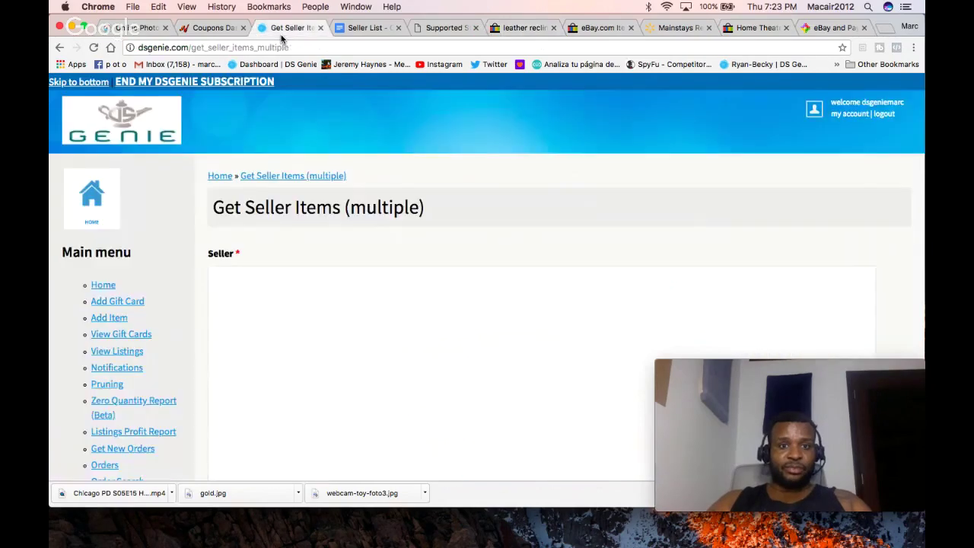
{"action": "scroll", "coordinate": [373, 342], "scroll_direction": "down", "scroll_amount": 1}
{"action": "scroll", "coordinate": [373, 342], "scroll_direction": "down", "scroll_amount": 10}
{"action": "scroll", "coordinate": [374, 344], "scroll_direction": "up", "scroll_amount": 3}
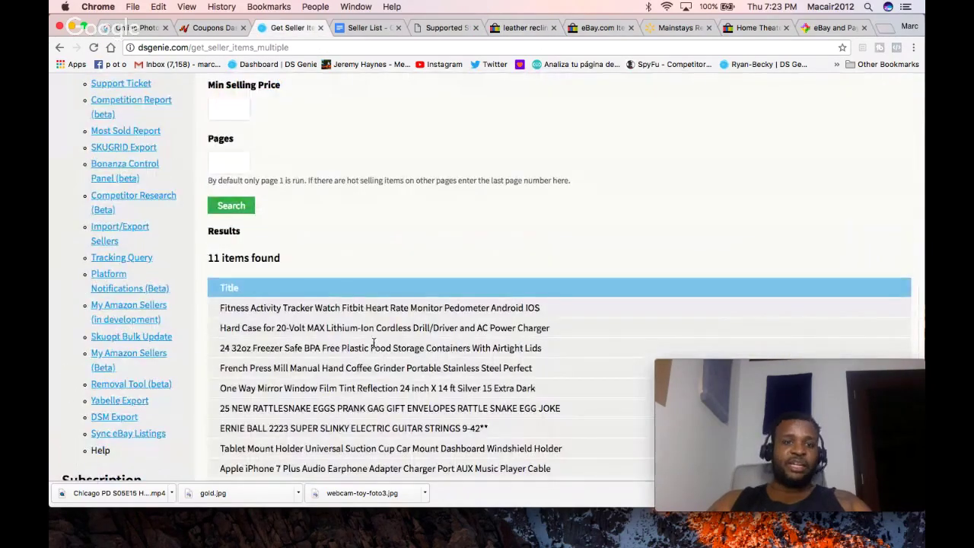
{"action": "scroll", "coordinate": [339, 323], "scroll_direction": "down", "scroll_amount": 4}
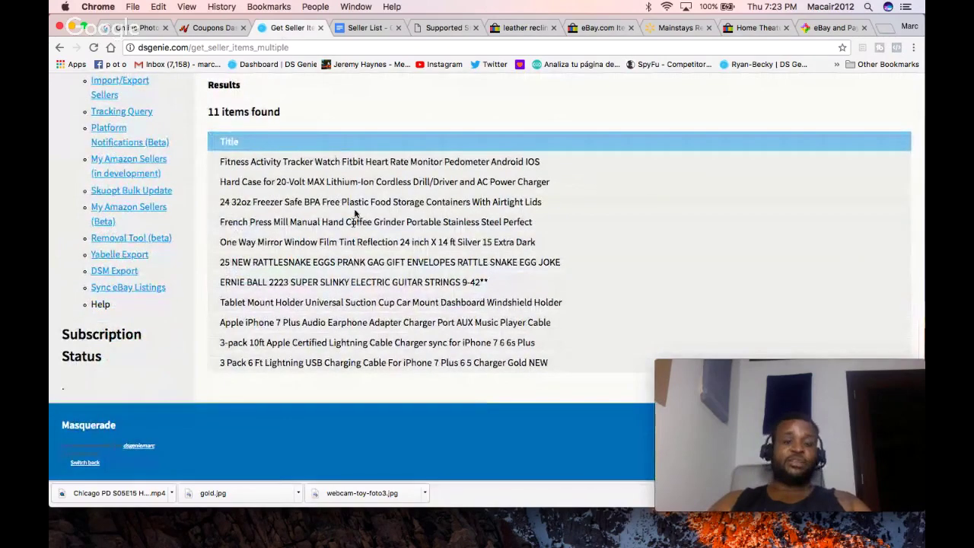
{"action": "scroll", "coordinate": [358, 196], "scroll_direction": "up", "scroll_amount": 5}
{"action": "scroll", "coordinate": [359, 196], "scroll_direction": "down", "scroll_amount": 4}
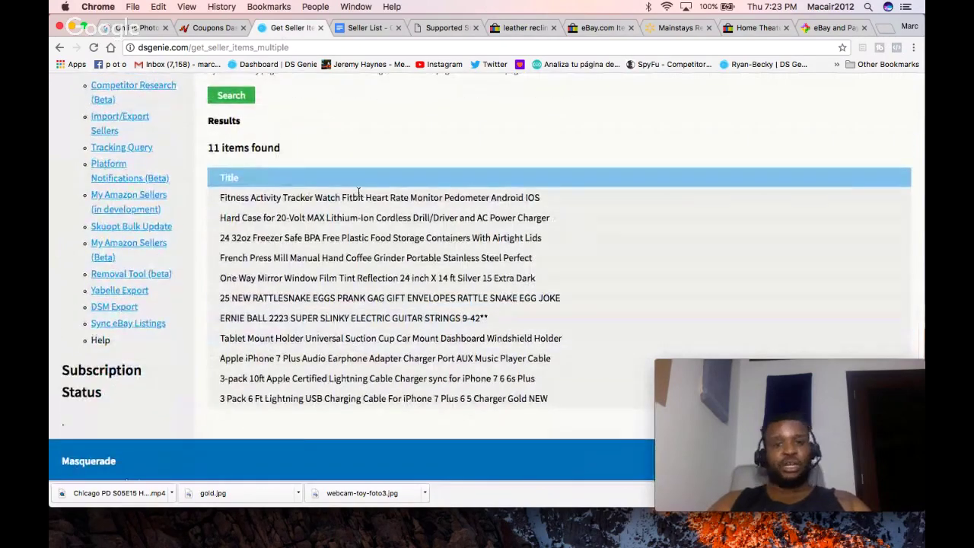
{"action": "scroll", "coordinate": [358, 196], "scroll_direction": "up", "scroll_amount": 7}
{"action": "scroll", "coordinate": [358, 196], "scroll_direction": "up", "scroll_amount": 4}
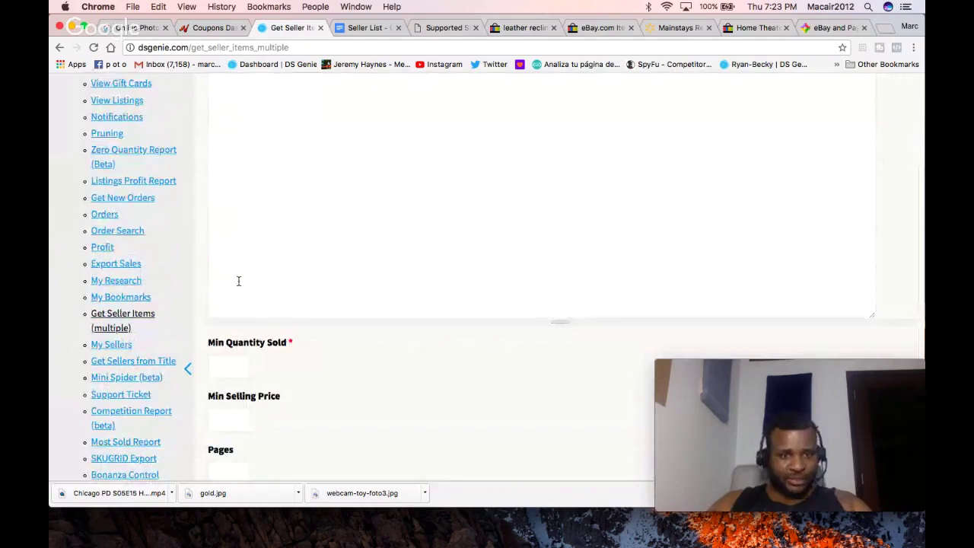
{"action": "scroll", "coordinate": [238, 280], "scroll_direction": "down", "scroll_amount": 1}
{"action": "right_click", "coordinate": [147, 315]}
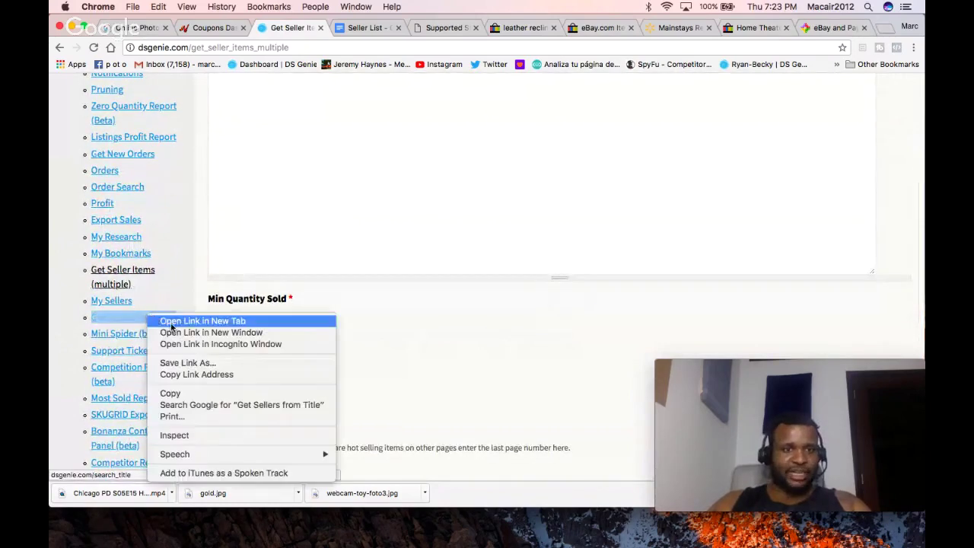
{"action": "left_click", "coordinate": [172, 324]}
{"action": "left_click", "coordinate": [342, 31]}
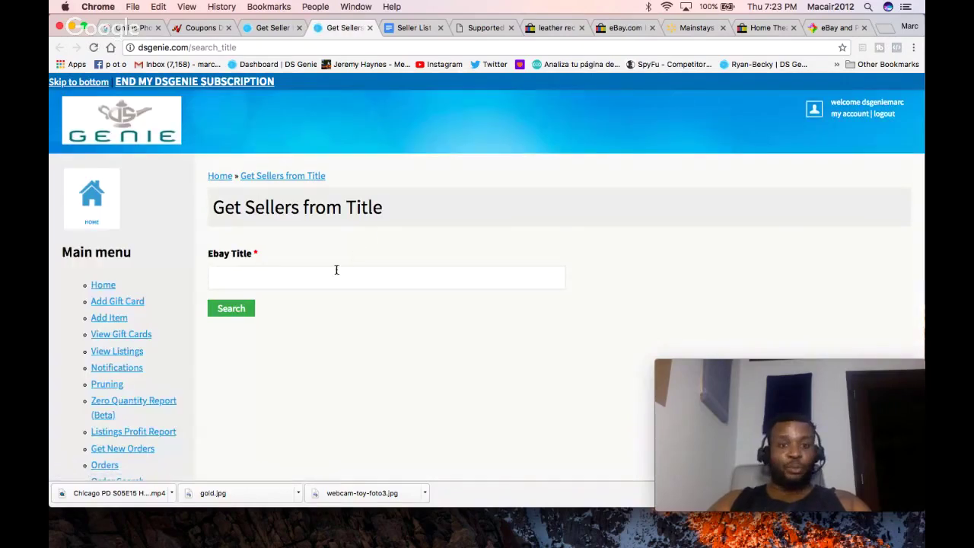
Step: Search for sellers using the copied title "Leather Seat Lounge Sofa Home Theater Recliner with Pocketed Comfort Coils Black" and highlight the found seller
{"action": "key", "text": "super+v"}
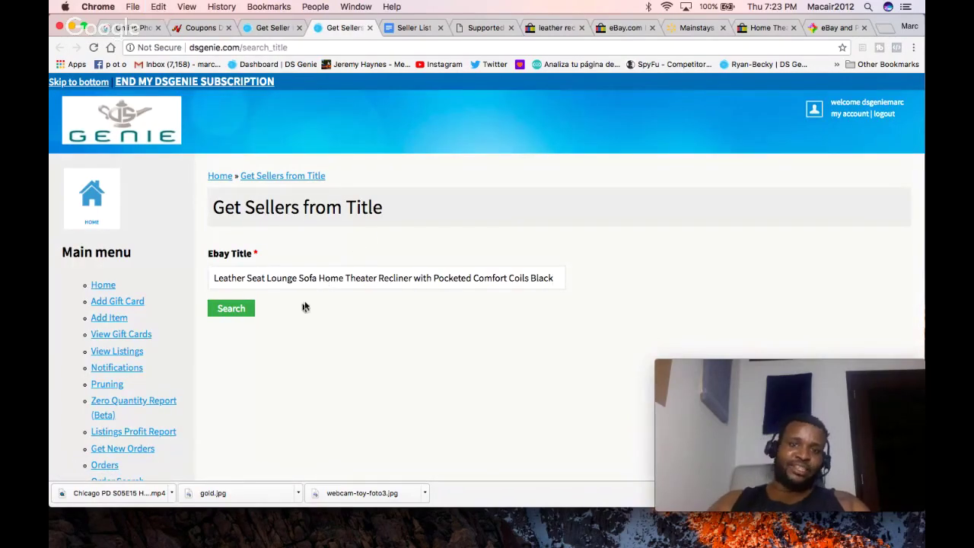
{"action": "left_click", "coordinate": [231, 308]}
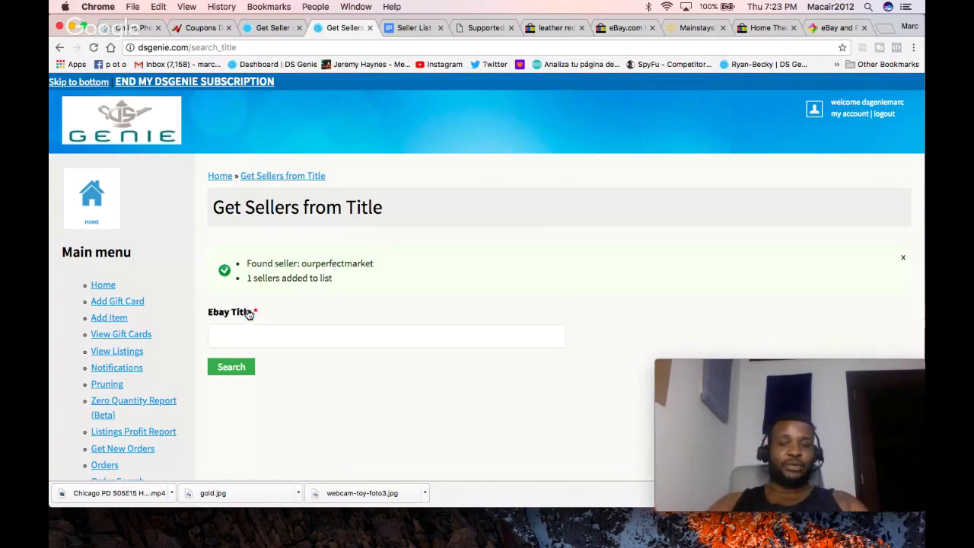
{"action": "triple_click", "coordinate": [347, 262]}
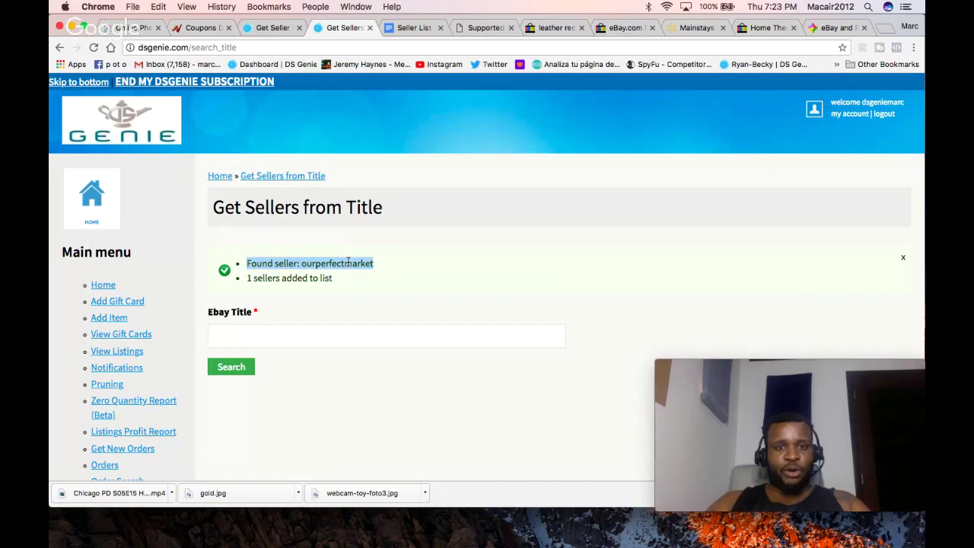
Step: Check the seller information on the Leather Seat Lounge Sofa listing and return to the leather recliner search results
{"action": "left_click", "coordinate": [551, 28]}
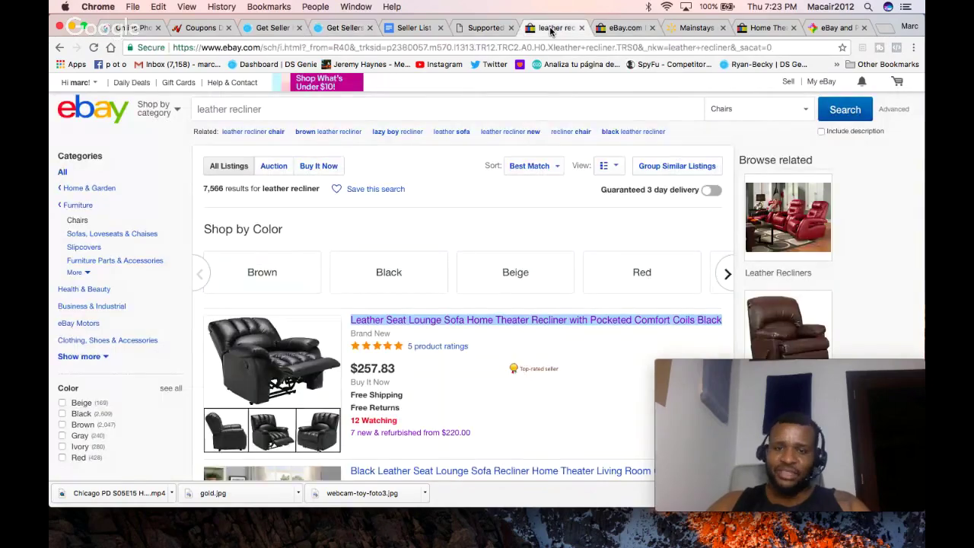
{"action": "left_click", "coordinate": [624, 29]}
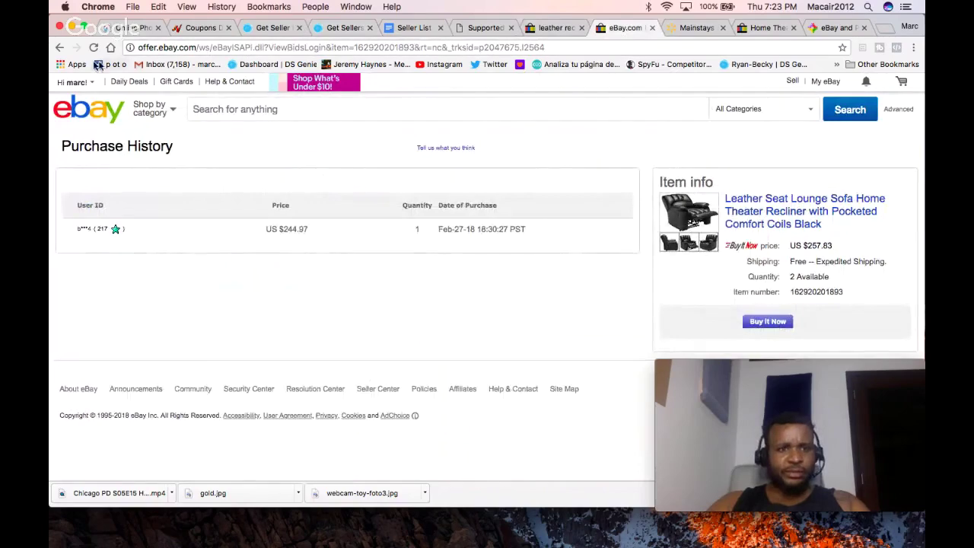
{"action": "left_click", "coordinate": [61, 49]}
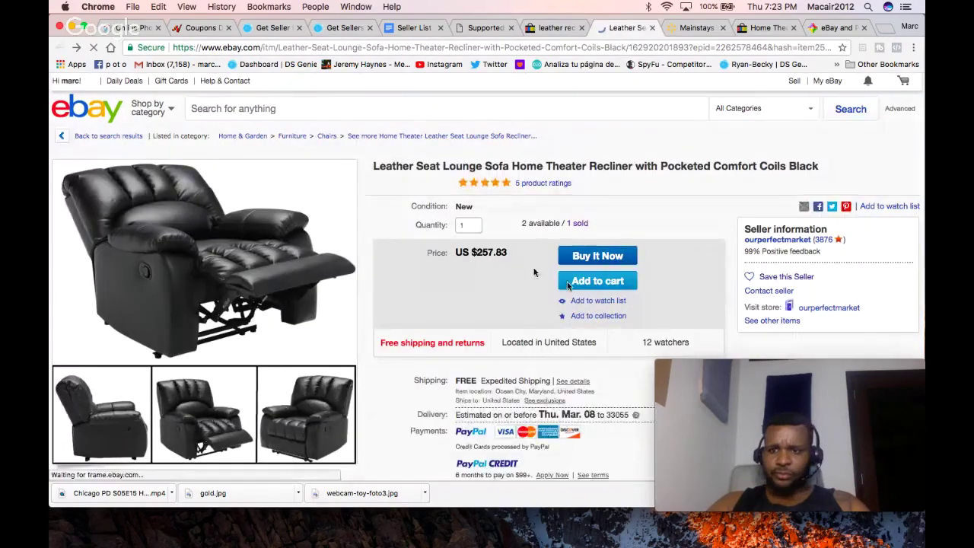
{"action": "scroll", "coordinate": [594, 303], "scroll_direction": "down", "scroll_amount": 2}
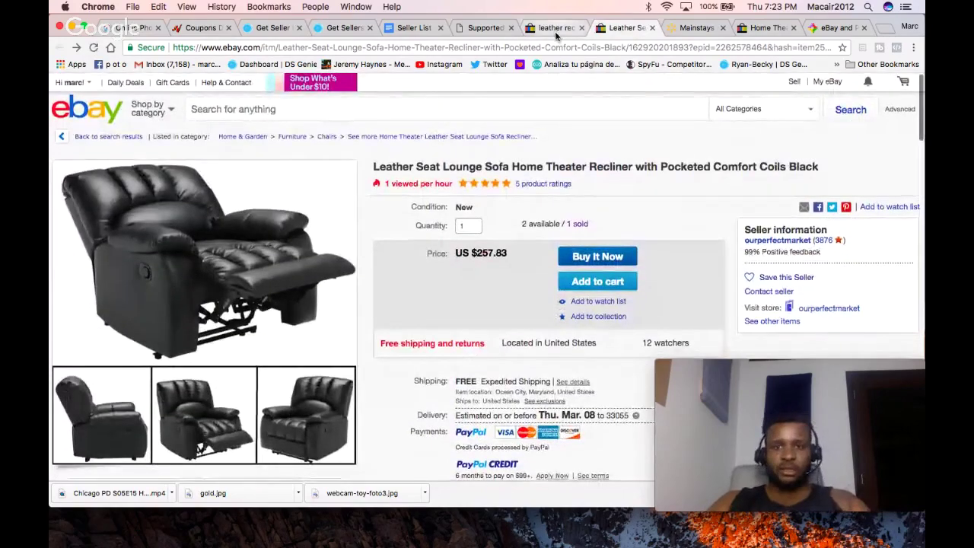
{"action": "left_click", "coordinate": [554, 28]}
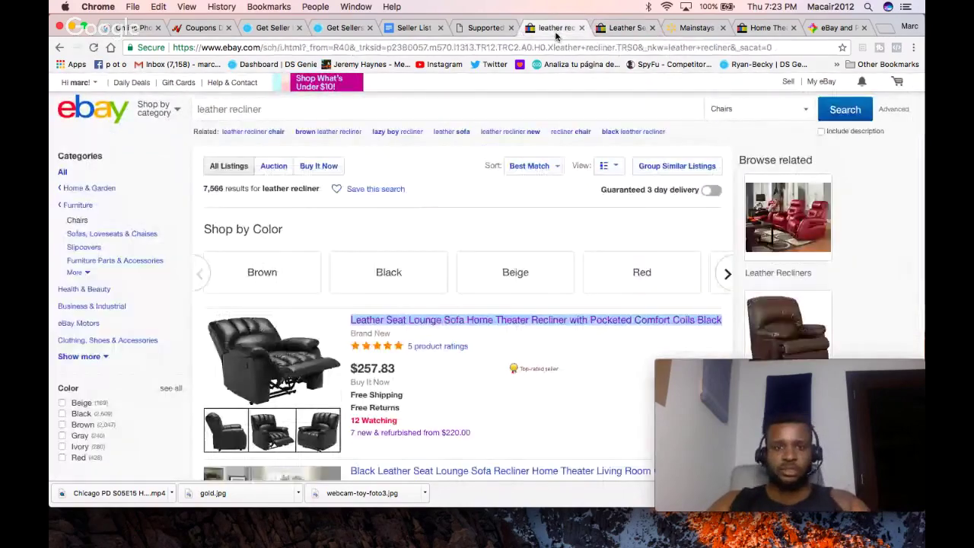
Step: Copy the found seller name ourperfectmarket from DS Genie's Get Sellers from Title result
{"action": "left_click", "coordinate": [344, 28]}
{"action": "double_click", "coordinate": [323, 264]}
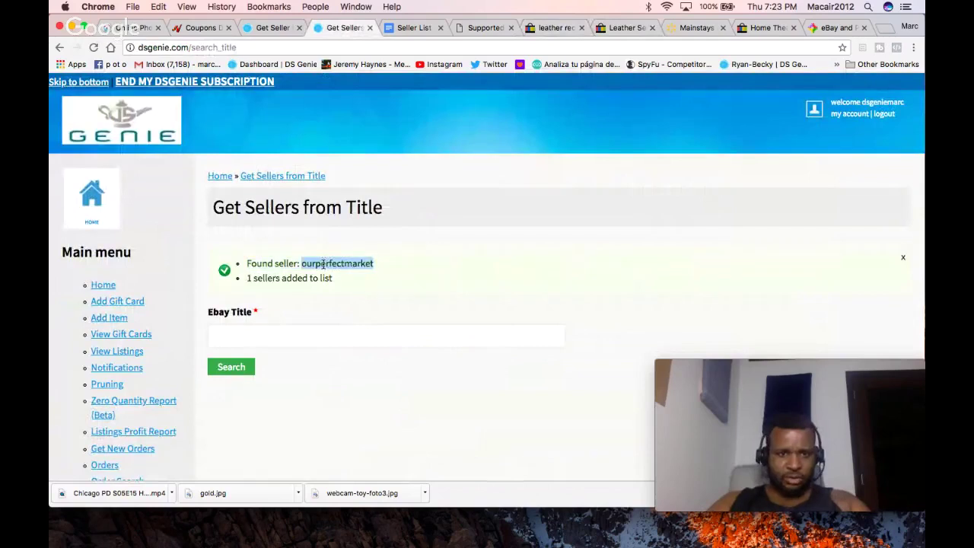
{"action": "right_click", "coordinate": [323, 263]}
{"action": "left_click", "coordinate": [342, 289]}
Step: Open the My Sellers list in DS Genie, select only the seller ourperfectmarket and run it
{"action": "scroll", "coordinate": [340, 288], "scroll_direction": "down", "scroll_amount": 5}
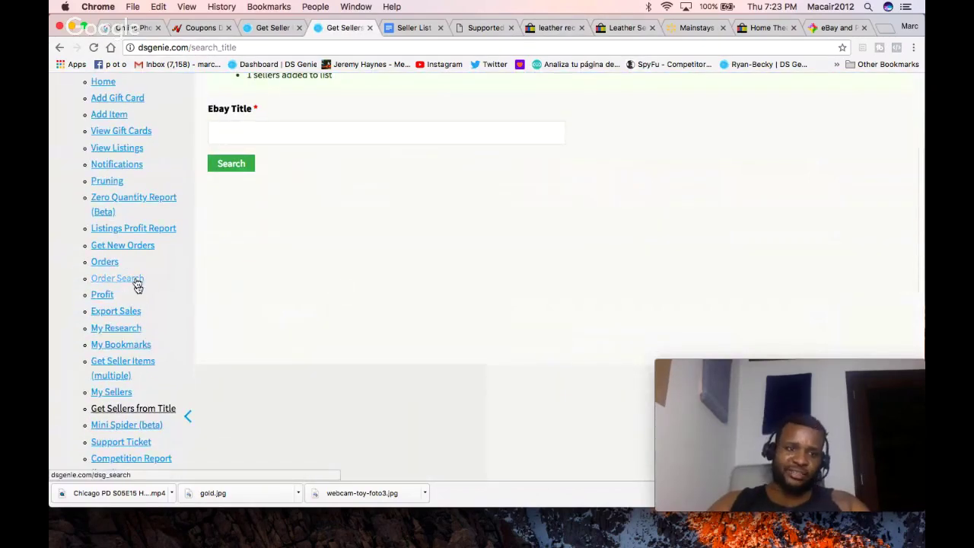
{"action": "scroll", "coordinate": [146, 378], "scroll_direction": "down", "scroll_amount": 2}
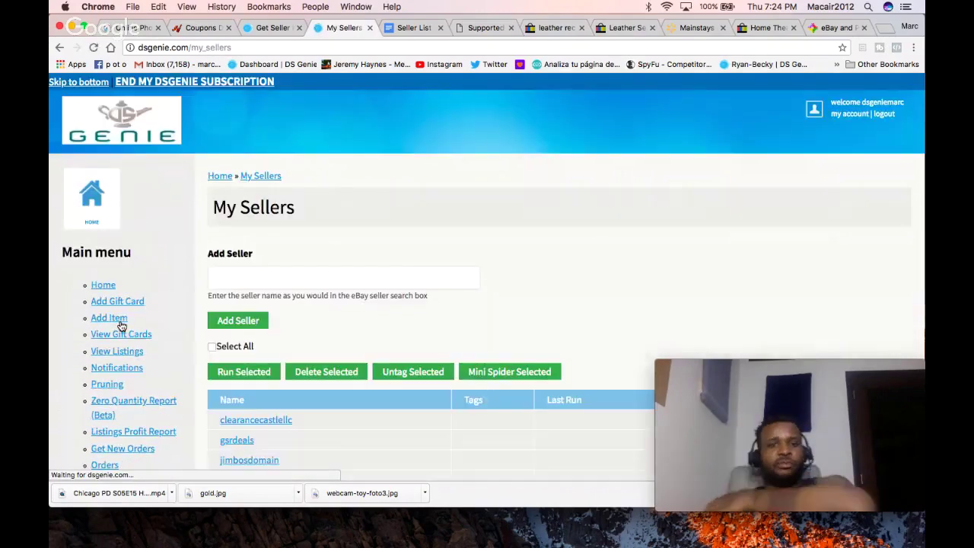
{"action": "scroll", "coordinate": [406, 262], "scroll_direction": "down", "scroll_amount": 8}
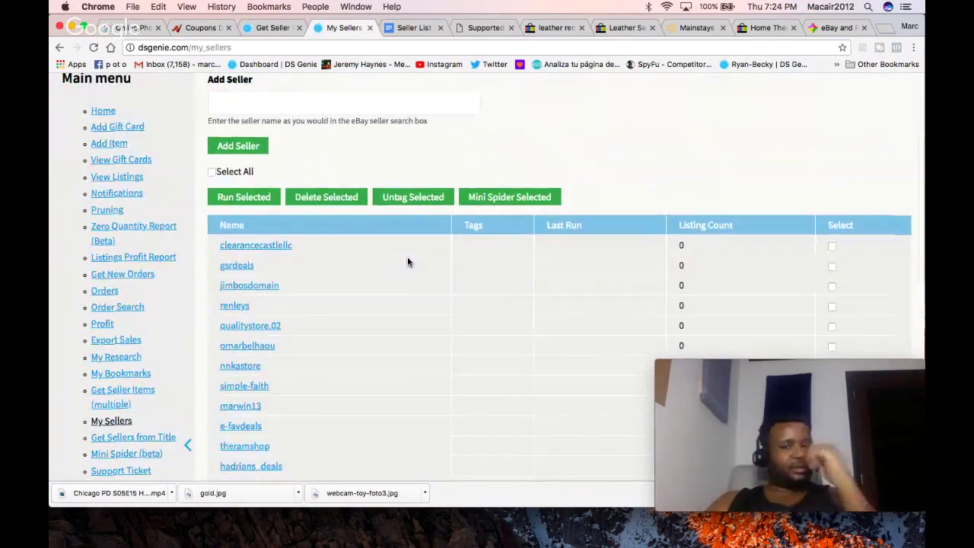
{"action": "scroll", "coordinate": [407, 263], "scroll_direction": "down", "scroll_amount": 1}
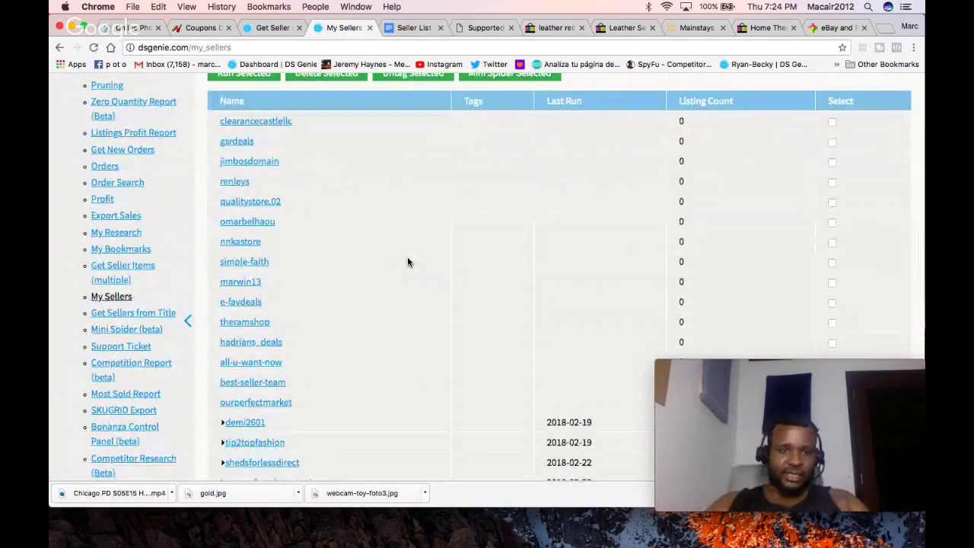
{"action": "scroll", "coordinate": [407, 262], "scroll_direction": "down", "scroll_amount": 5}
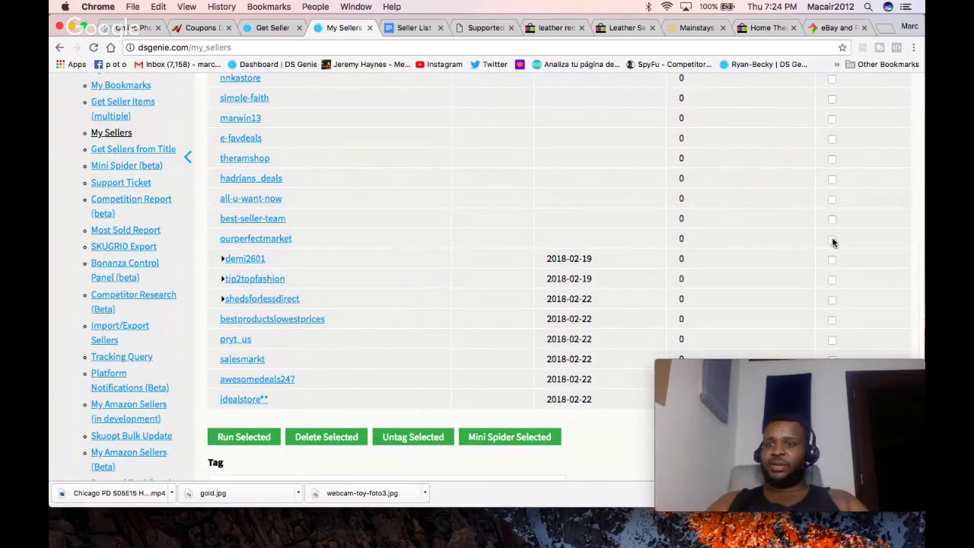
{"action": "left_click", "coordinate": [245, 439]}
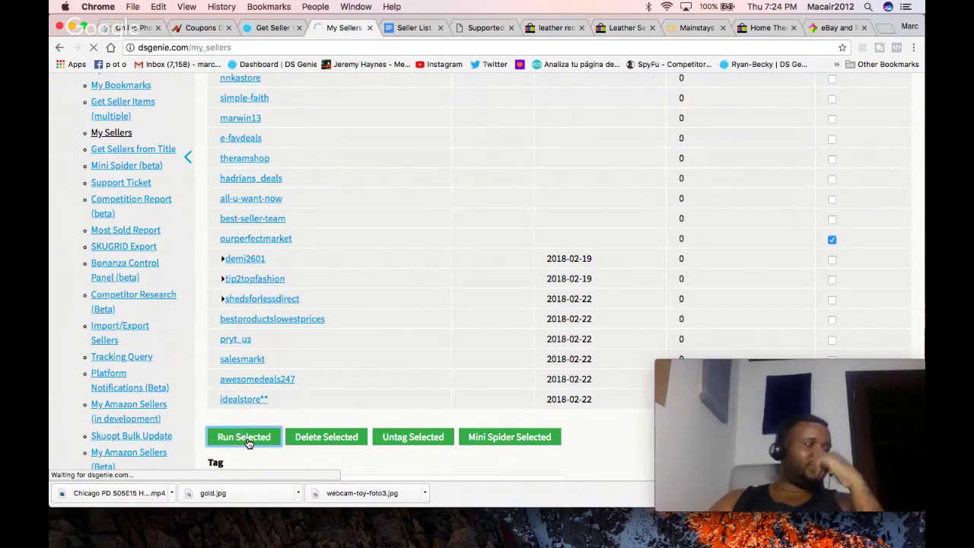
Step: Search ourperfectmarket's items with a minimum quantity sold of 1
{"action": "scroll", "coordinate": [401, 380], "scroll_direction": "down", "scroll_amount": 5}
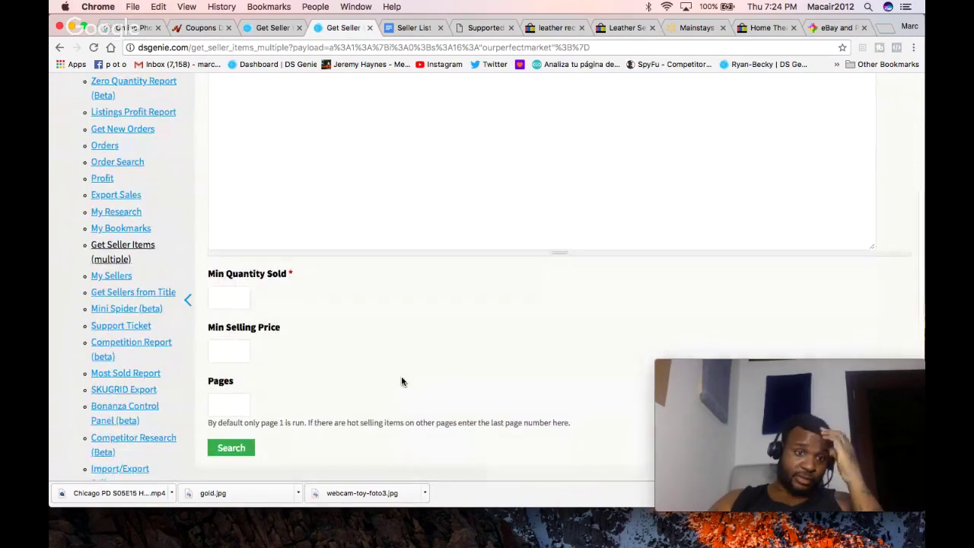
{"action": "left_click", "coordinate": [238, 298]}
{"action": "type", "text": "1"}
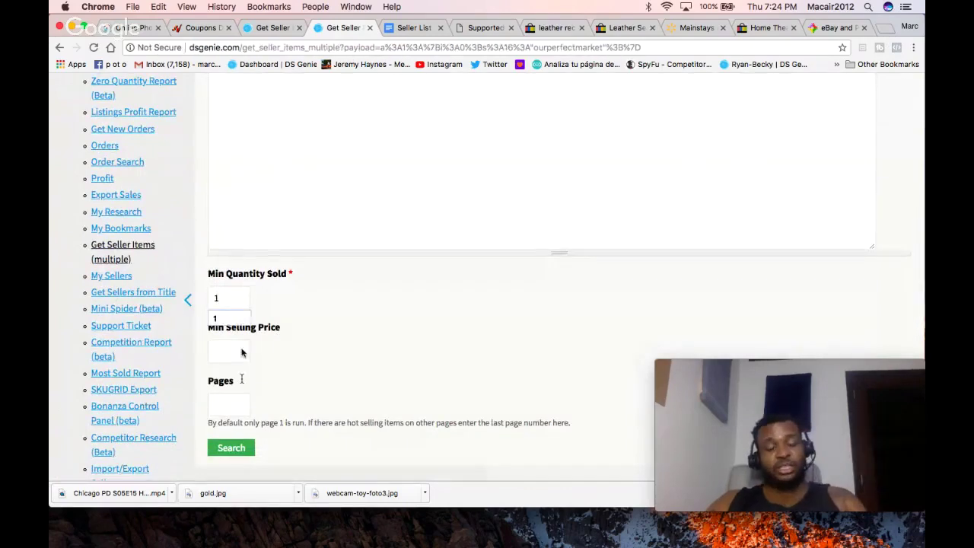
{"action": "left_click", "coordinate": [231, 448]}
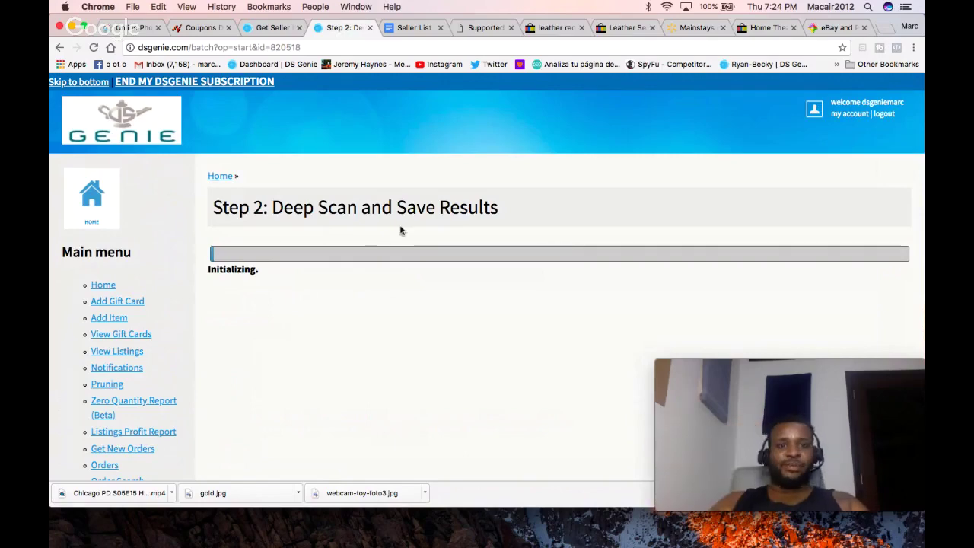
Step: Check the deep scan's progress and return to the other DS Genie tab with the Get Seller Items page
{"action": "left_click", "coordinate": [276, 30]}
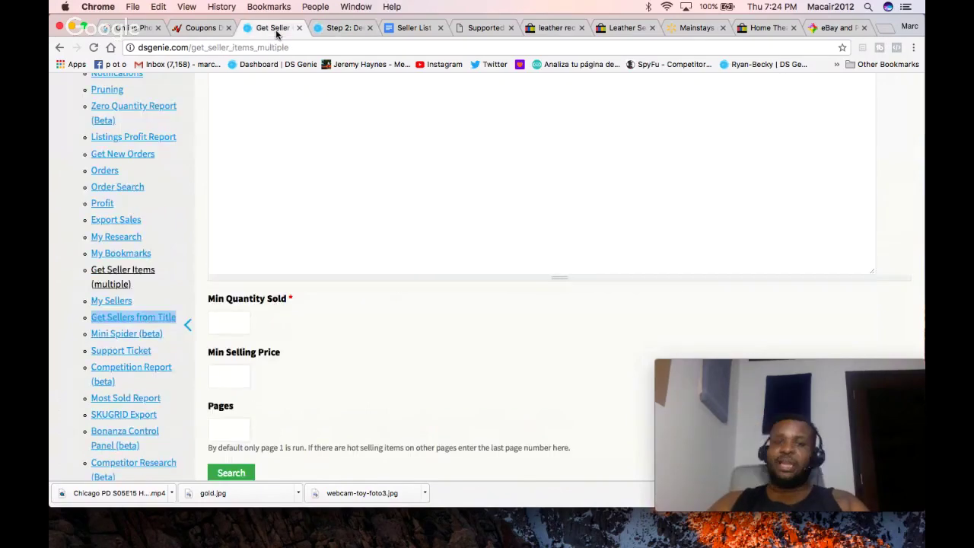
{"action": "scroll", "coordinate": [378, 300], "scroll_direction": "up", "scroll_amount": 4}
{"action": "scroll", "coordinate": [378, 300], "scroll_direction": "down", "scroll_amount": 4}
{"action": "scroll", "coordinate": [378, 301], "scroll_direction": "up", "scroll_amount": 4}
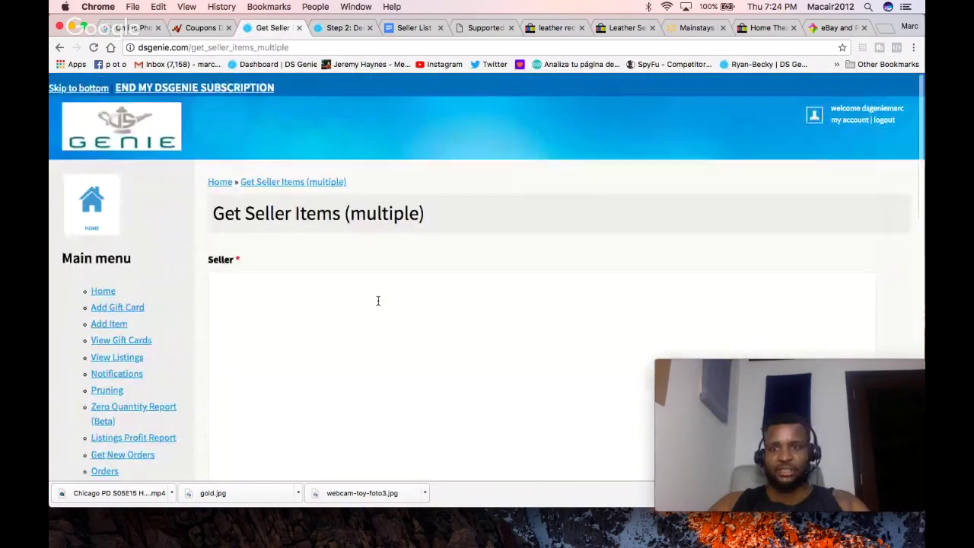
{"action": "left_click", "coordinate": [344, 27]}
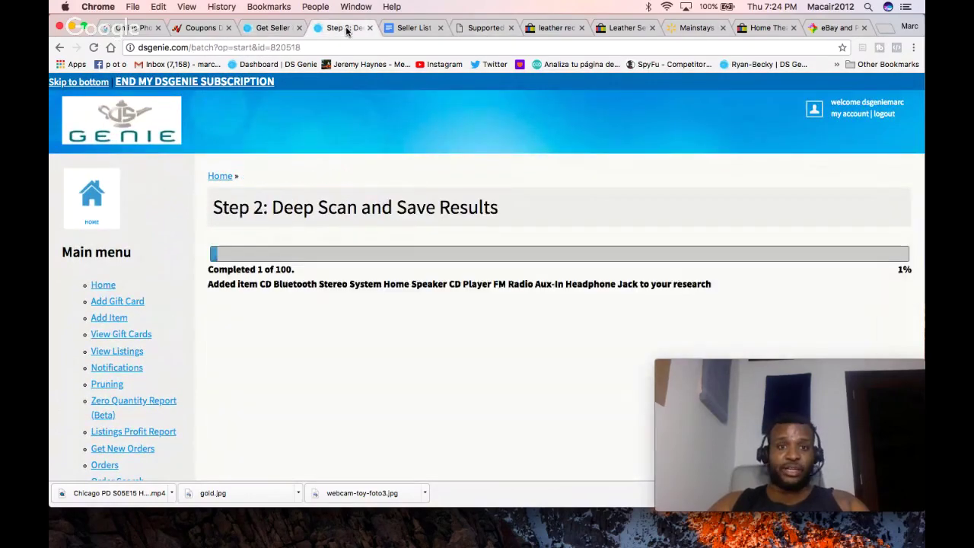
{"action": "left_click", "coordinate": [284, 29]}
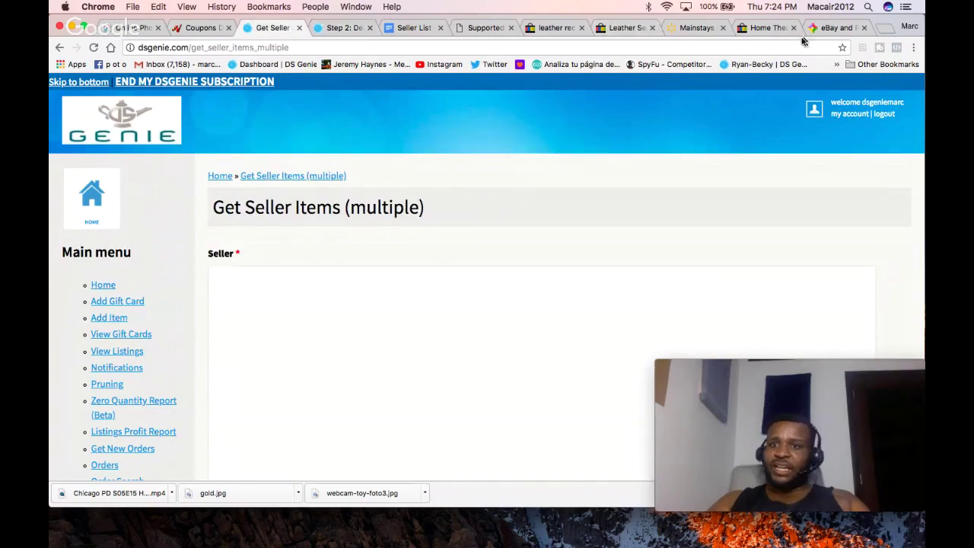
Step: Show ourperfectmarket's other items from the Leather Seat Lounge Sofa listing and sort them by Price + Shipping: highest first
{"action": "left_click", "coordinate": [621, 29]}
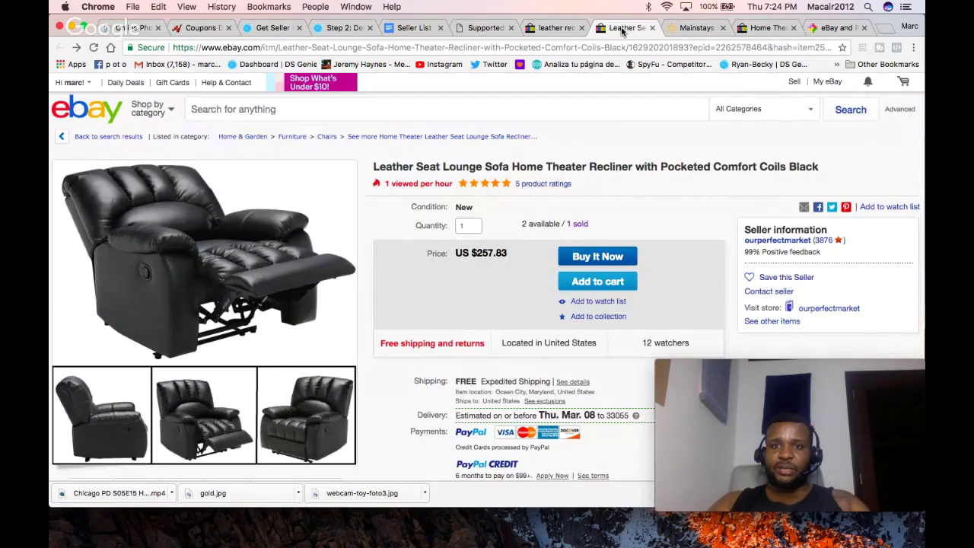
{"action": "left_click", "coordinate": [779, 322]}
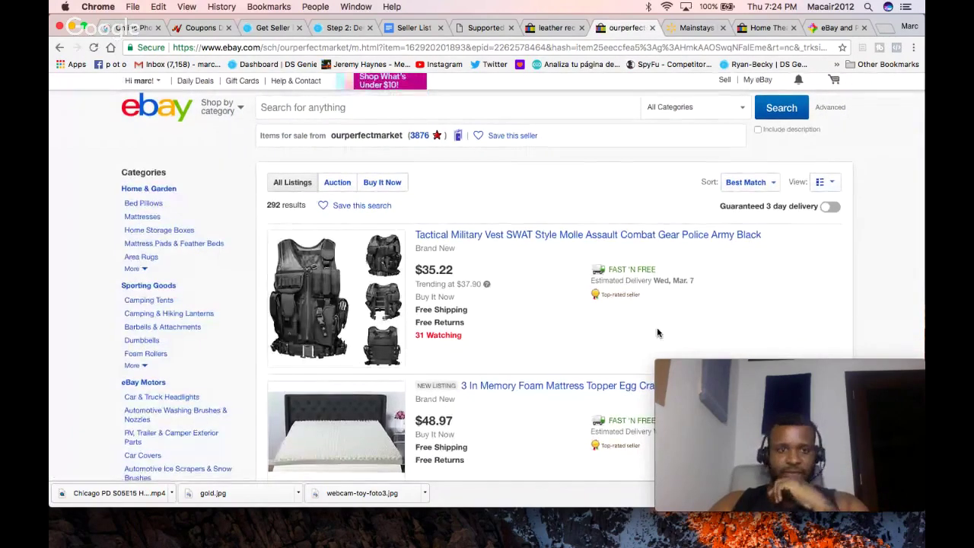
{"action": "scroll", "coordinate": [660, 332], "scroll_direction": "down", "scroll_amount": 3}
{"action": "scroll", "coordinate": [660, 332], "scroll_direction": "up", "scroll_amount": 1}
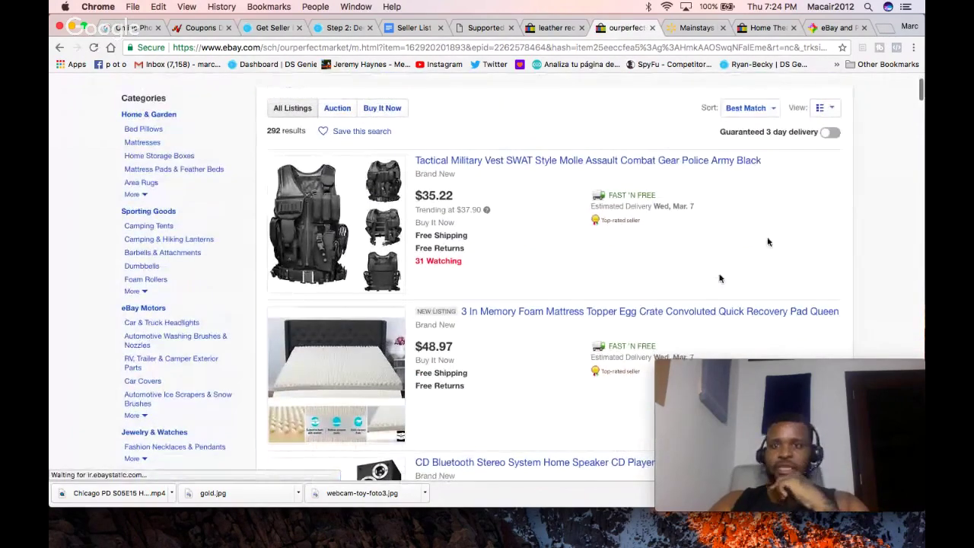
{"action": "left_click", "coordinate": [774, 112]}
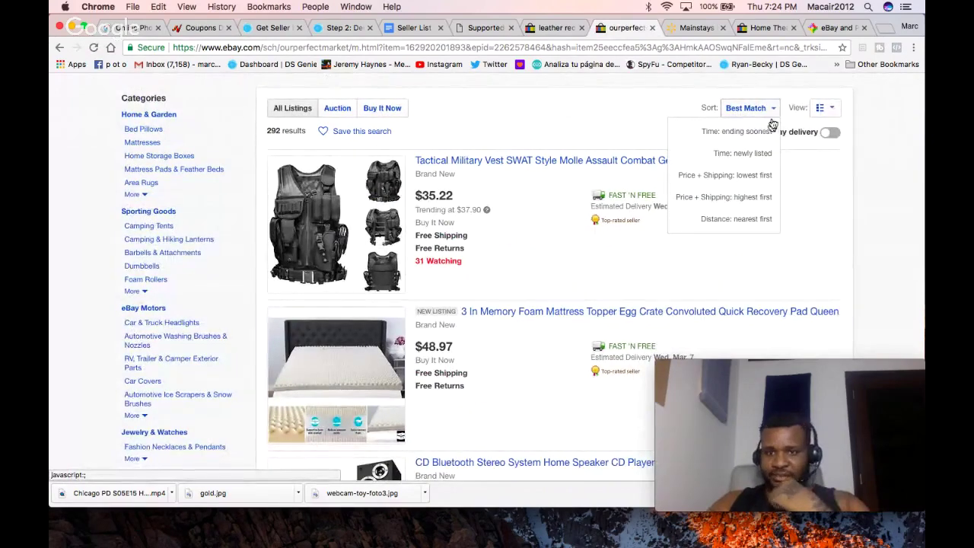
{"action": "left_click", "coordinate": [741, 196]}
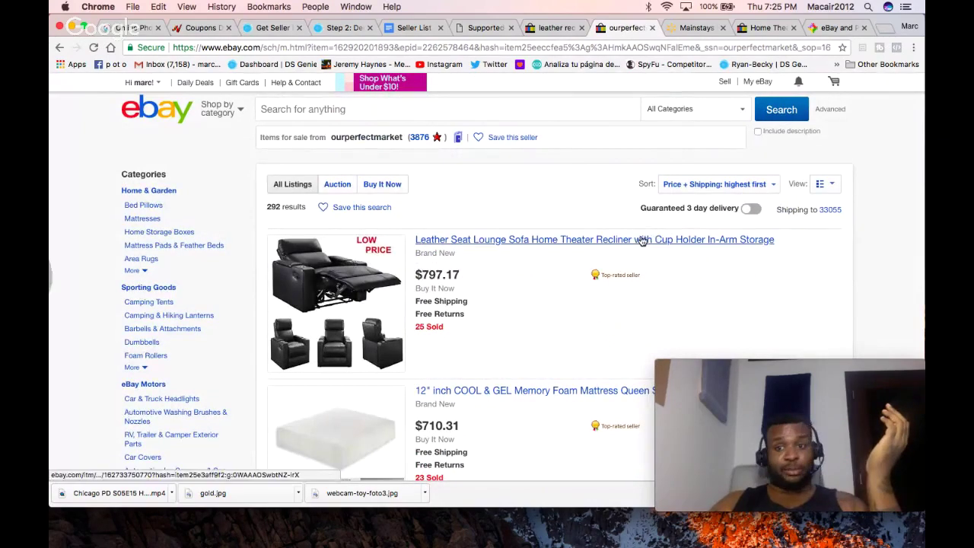
Step: Open the $797.17 leather recliner, the $710.31 COOL & GEL queen mattress and the $630.54 gel-infused king mattress listings in new tabs
{"action": "right_click", "coordinate": [643, 240]}
{"action": "left_click", "coordinate": [581, 306]}
{"action": "scroll", "coordinate": [581, 306], "scroll_direction": "down", "scroll_amount": 3}
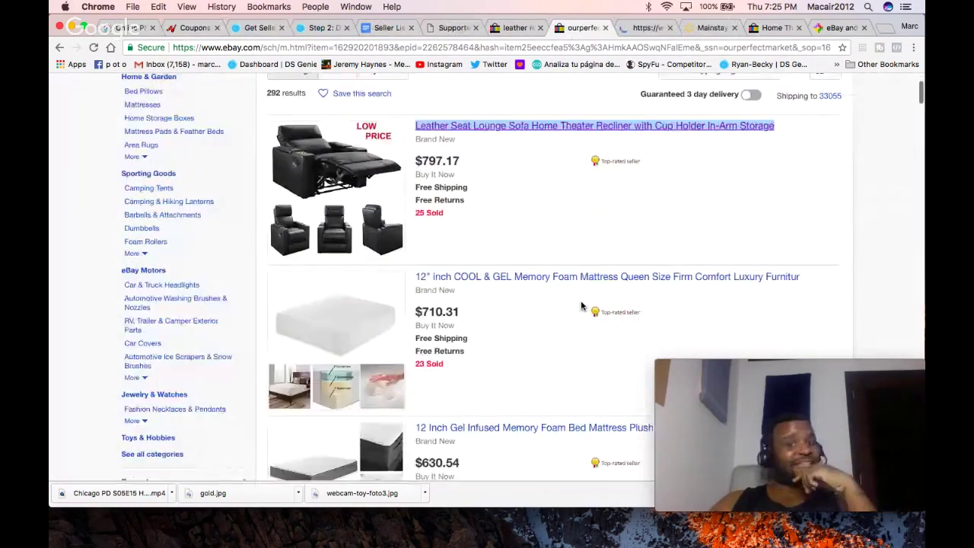
{"action": "right_click", "coordinate": [525, 279]}
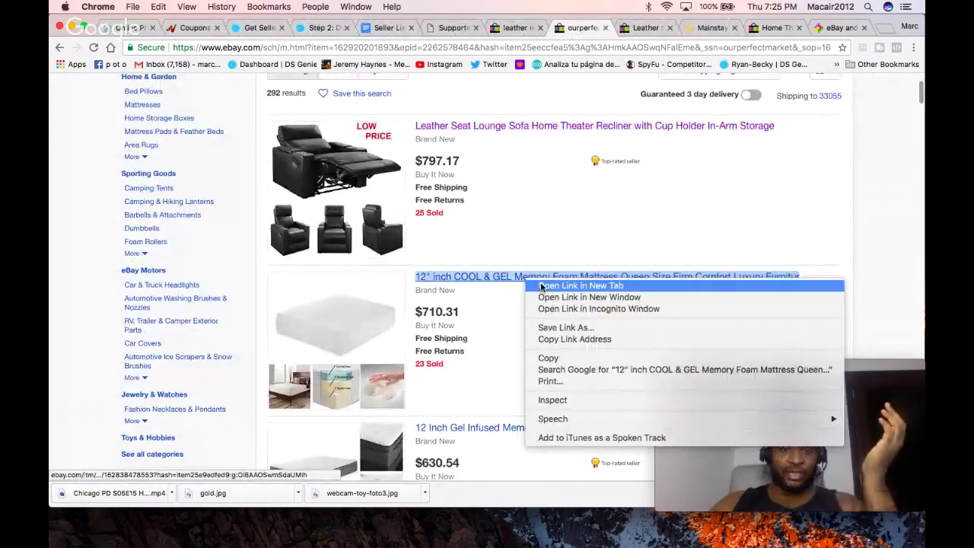
{"action": "left_click", "coordinate": [544, 284]}
{"action": "scroll", "coordinate": [541, 287], "scroll_direction": "down", "scroll_amount": 3}
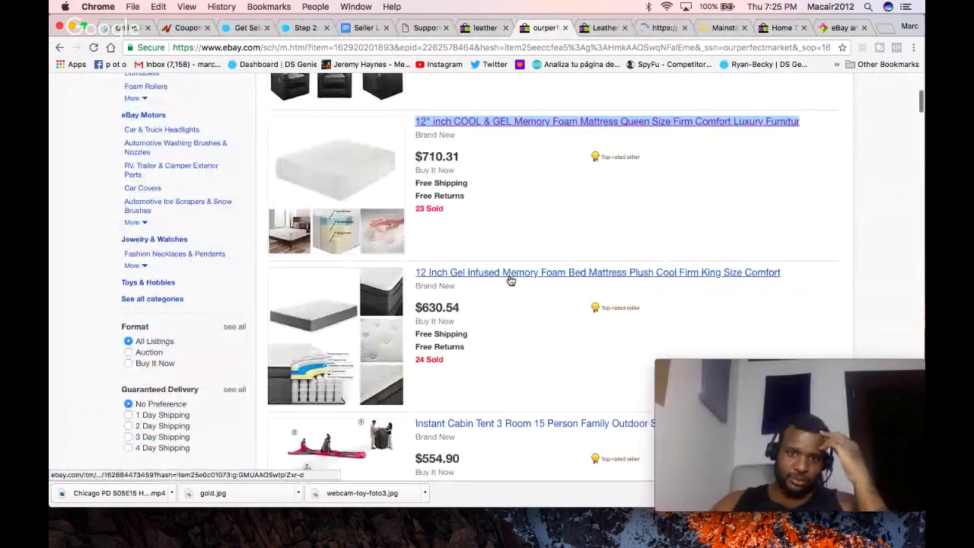
{"action": "right_click", "coordinate": [511, 279]}
{"action": "left_click", "coordinate": [521, 280]}
Step: Open the $554.90 Instant Cabin Tent and the $557.06 gel-infused queen mattress listings in new tabs
{"action": "scroll", "coordinate": [474, 295], "scroll_direction": "down", "scroll_amount": 3}
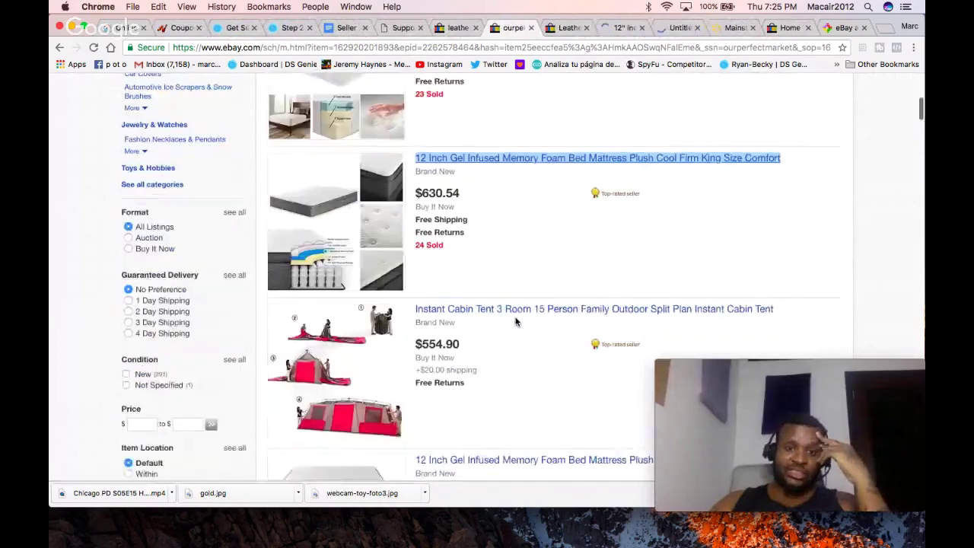
{"action": "right_click", "coordinate": [454, 275]}
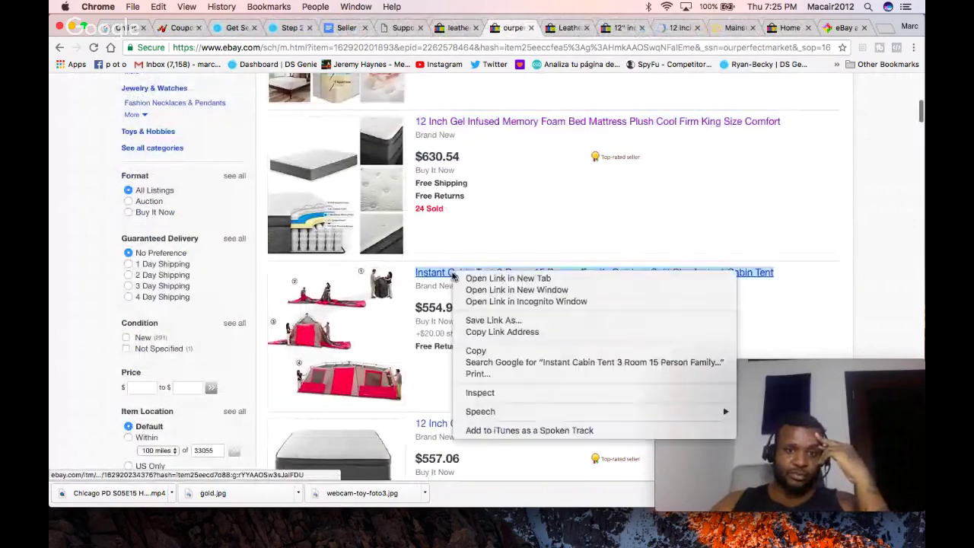
{"action": "left_click", "coordinate": [467, 280]}
{"action": "scroll", "coordinate": [464, 284], "scroll_direction": "down", "scroll_amount": 3}
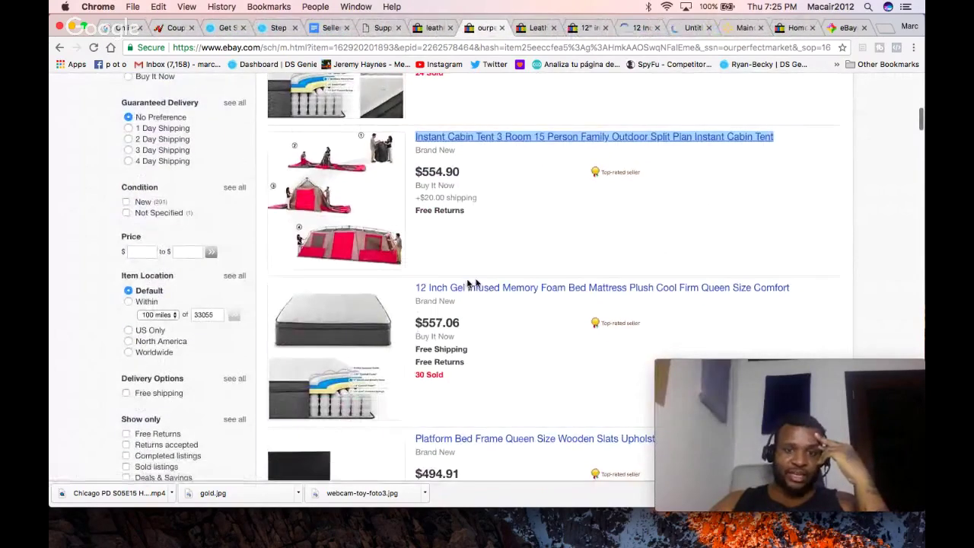
{"action": "right_click", "coordinate": [489, 291]}
{"action": "left_click", "coordinate": [517, 295]}
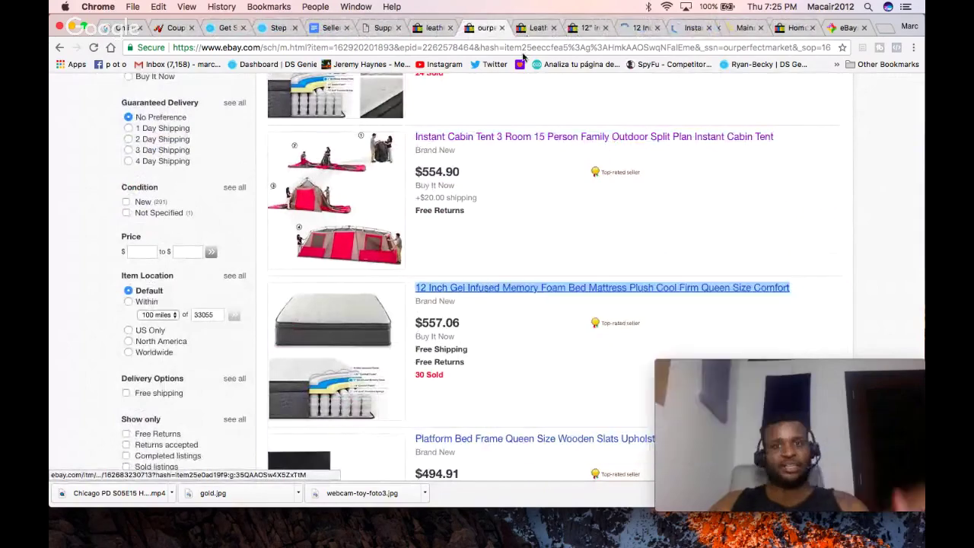
Step: Copy the title of the "Leather Seat Lounge Sofa Home Theater Recliner with Cup Holder In-Arm Storage" listing
{"action": "left_click", "coordinate": [508, 29]}
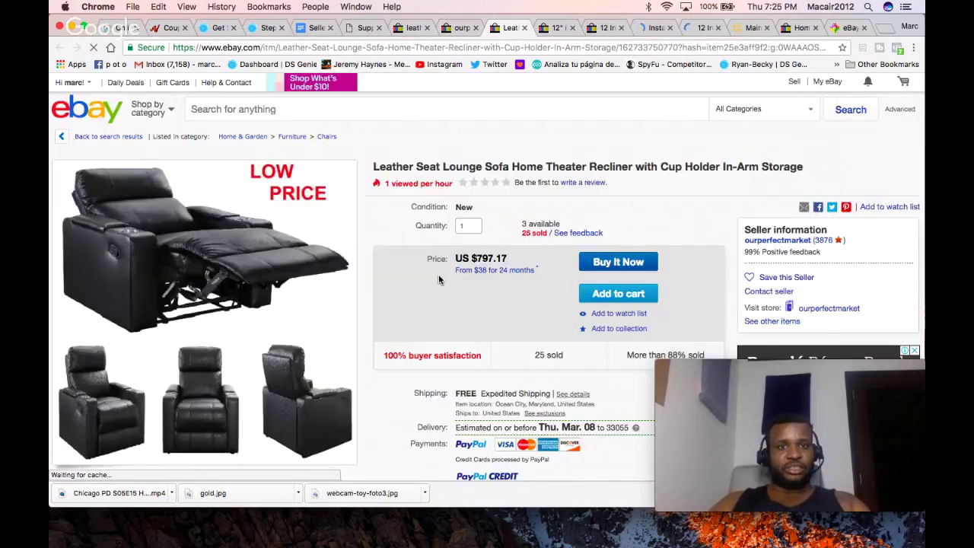
{"action": "triple_click", "coordinate": [516, 165]}
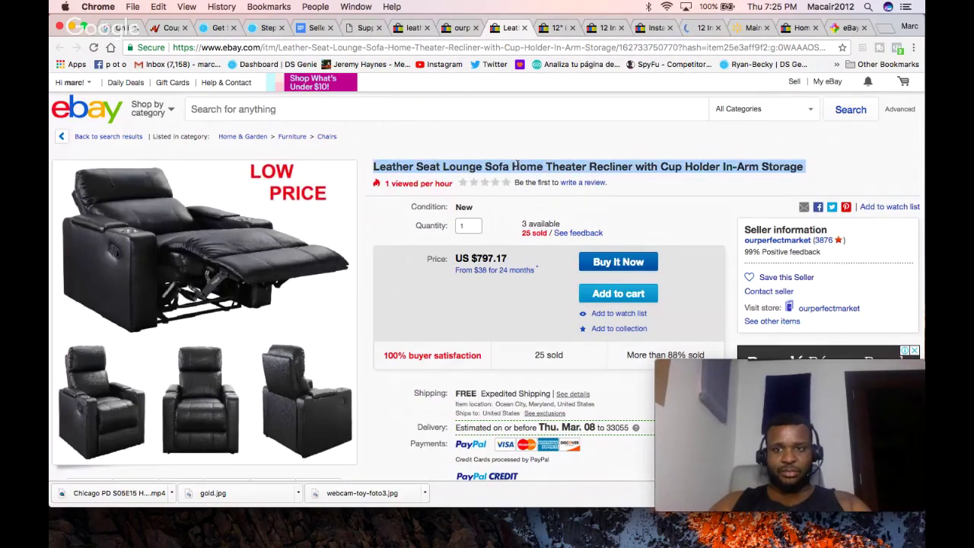
{"action": "right_click", "coordinate": [516, 166]}
{"action": "left_click", "coordinate": [541, 190]}
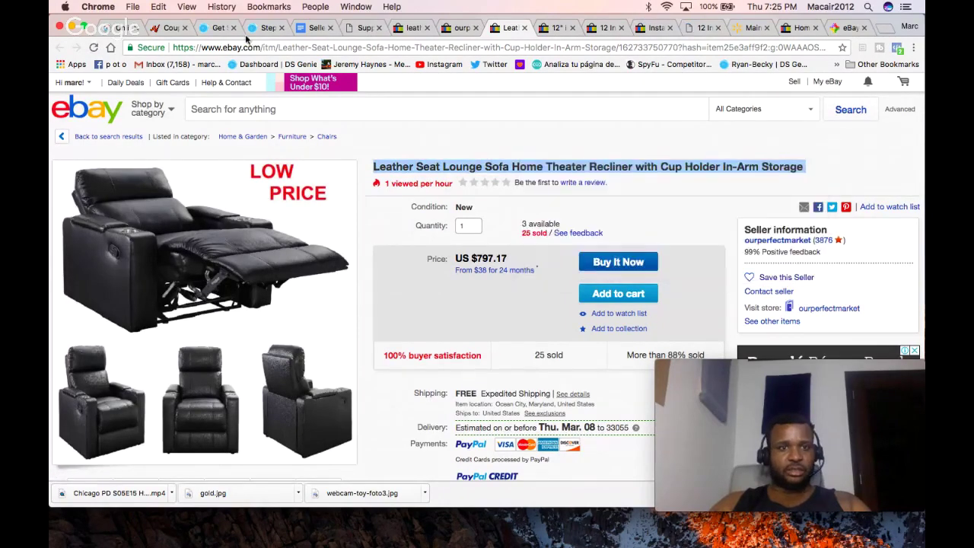
Step: Search DS Genie's Get Sellers from Title page using the copied "Cup Holder In-Arm Storage" recliner title
{"action": "left_click", "coordinate": [219, 28]}
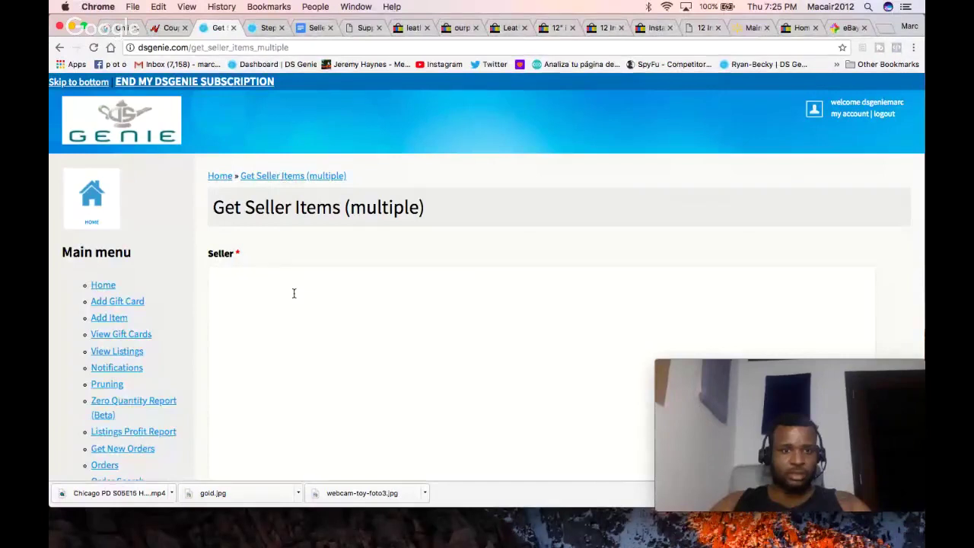
{"action": "scroll", "coordinate": [293, 293], "scroll_direction": "down", "scroll_amount": 5}
{"action": "left_click", "coordinate": [139, 357]}
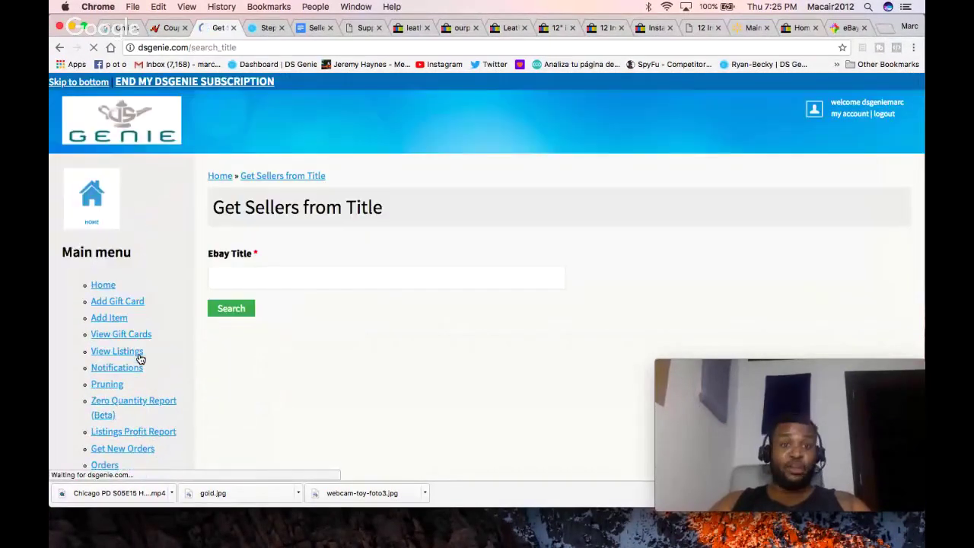
{"action": "key", "text": "super+v"}
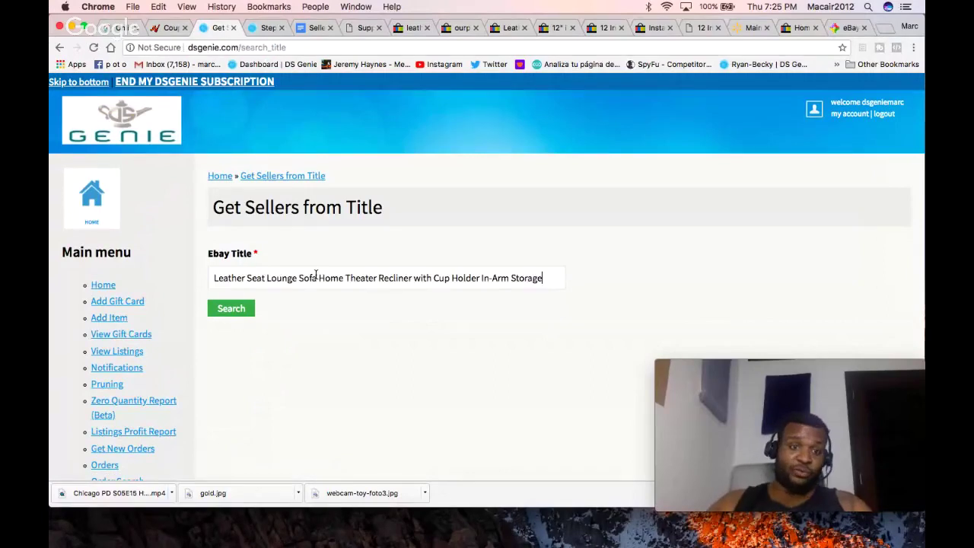
{"action": "left_click", "coordinate": [238, 309]}
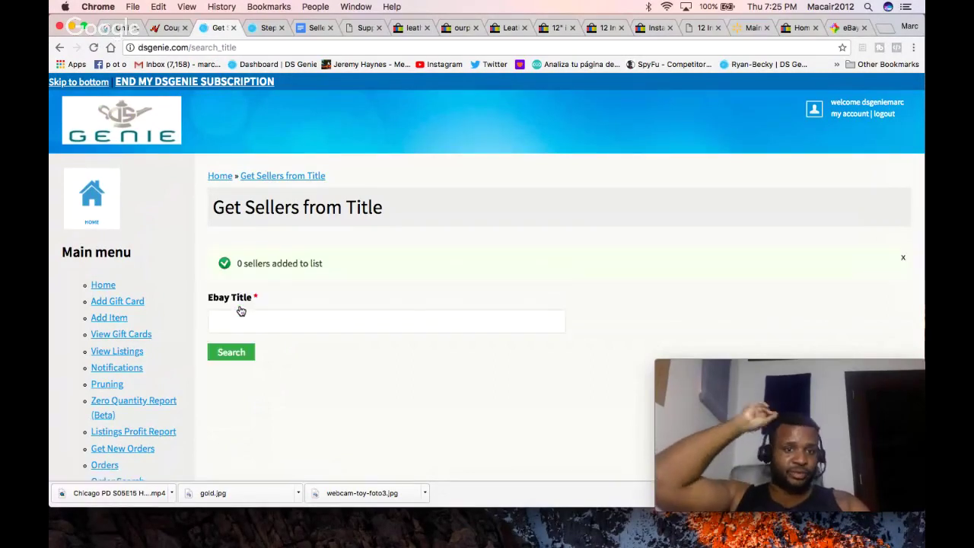
Step: Go back to the opened eBay listings and view the 12" COOL & GEL Memory Foam Mattress listing
{"action": "left_click", "coordinate": [462, 30]}
{"action": "left_click", "coordinate": [508, 28]}
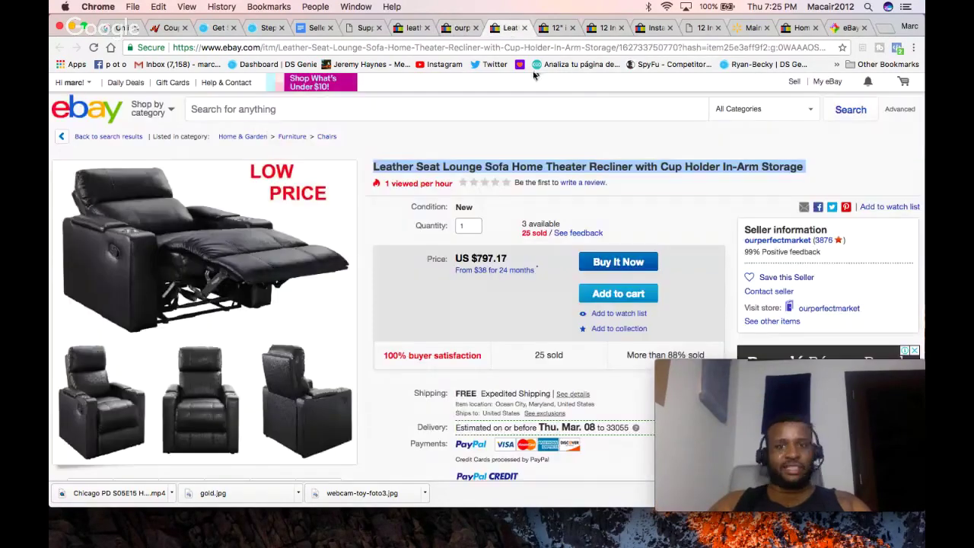
{"action": "left_click", "coordinate": [555, 28]}
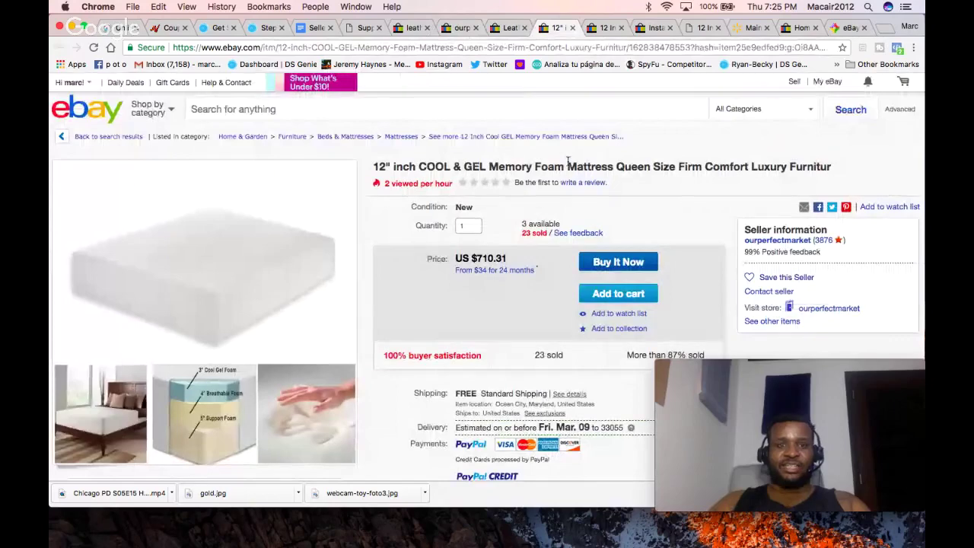
Step: Copy the 12" COOL & GEL Memory Foam Mattress listing's title and search for it on DS Genie's Get Sellers from Title page
{"action": "triple_click", "coordinate": [567, 164]}
{"action": "right_click", "coordinate": [568, 165]}
{"action": "left_click", "coordinate": [597, 186]}
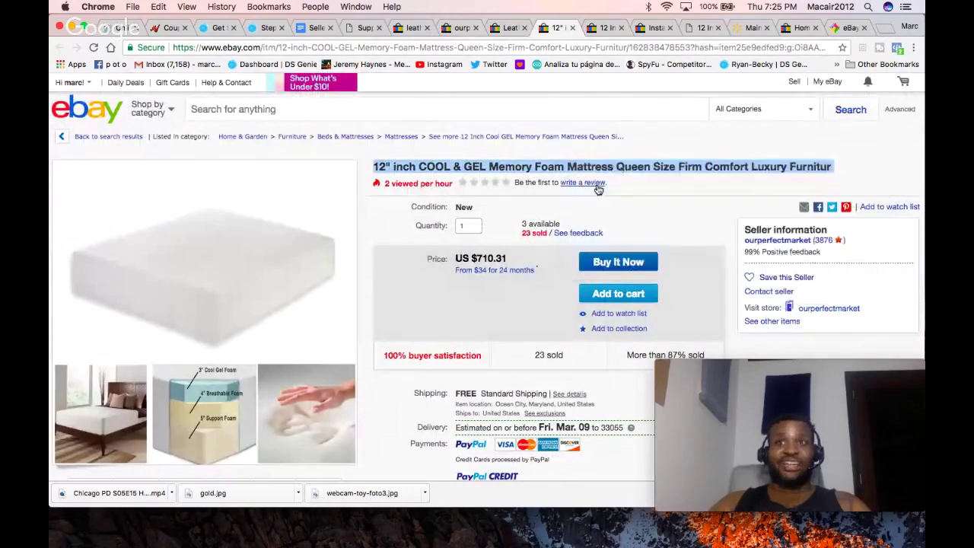
{"action": "left_click", "coordinate": [261, 27]}
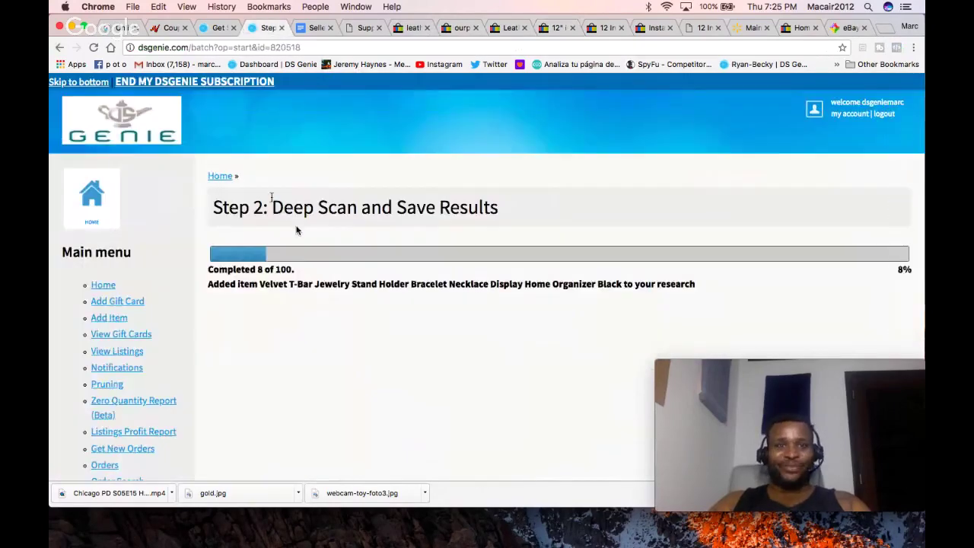
{"action": "left_click", "coordinate": [219, 28]}
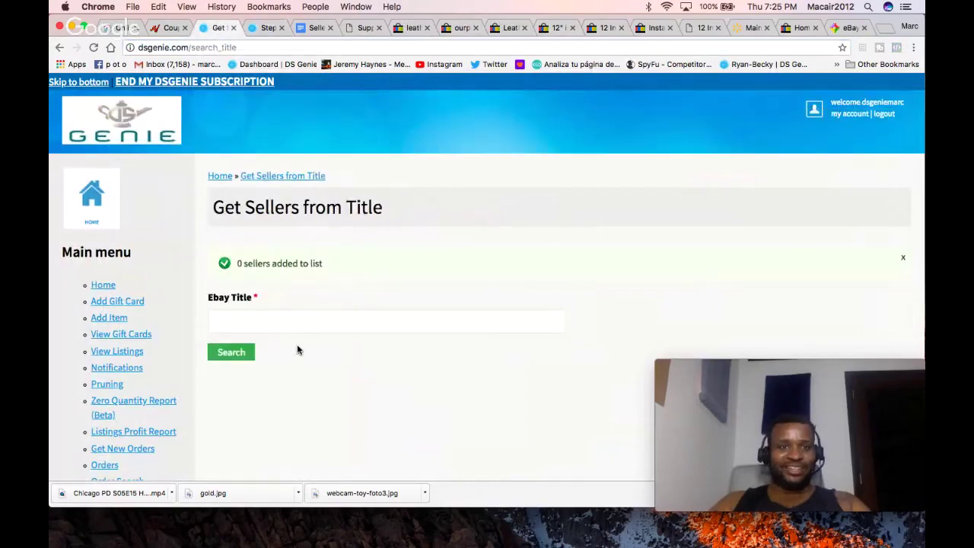
{"action": "key", "text": "super+v"}
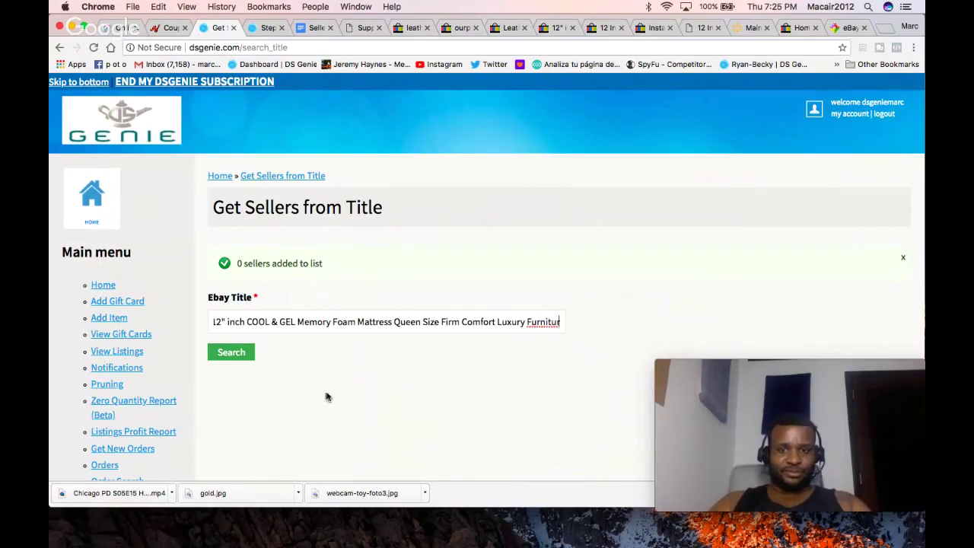
{"action": "left_click", "coordinate": [246, 353]}
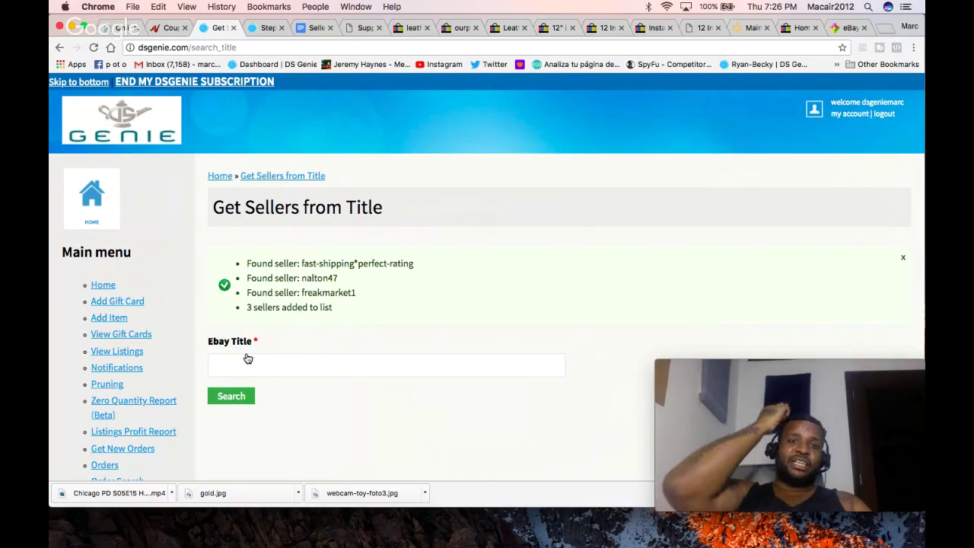
Step: Review ourperfectmarket's item list and the 12" COOL & GEL mattress listing, returning to the sellers found in DS Genie
{"action": "left_click", "coordinate": [457, 28]}
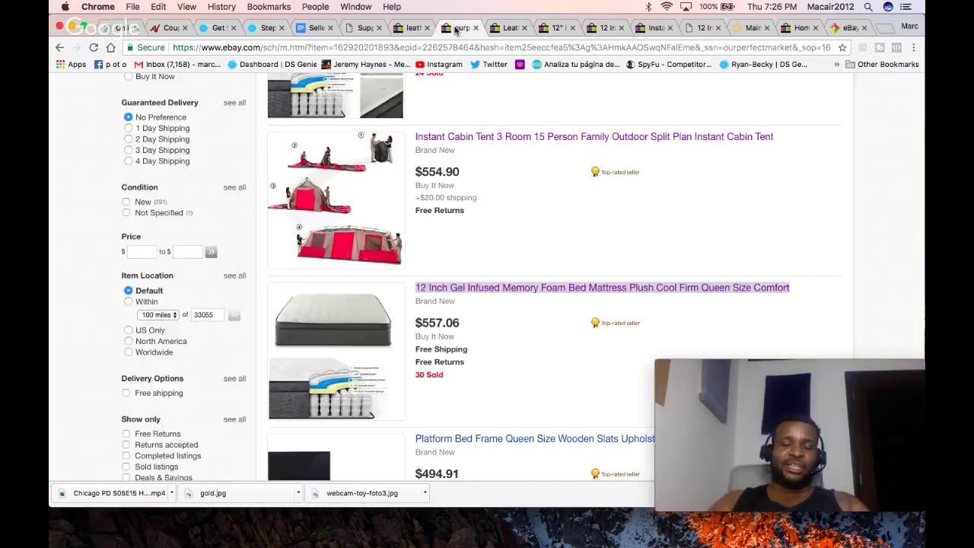
{"action": "scroll", "coordinate": [532, 185], "scroll_direction": "down", "scroll_amount": 2}
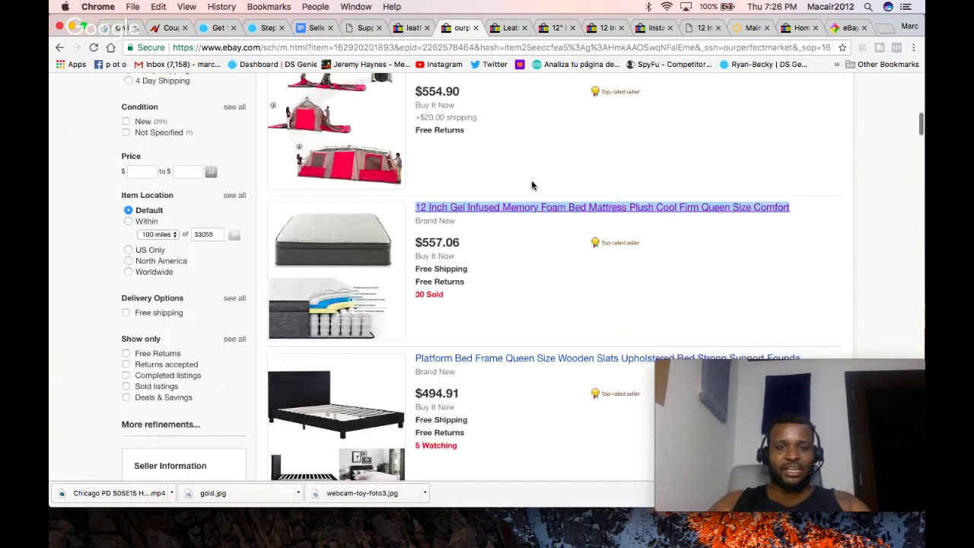
{"action": "scroll", "coordinate": [532, 185], "scroll_direction": "up", "scroll_amount": 5}
{"action": "left_click", "coordinate": [546, 28]}
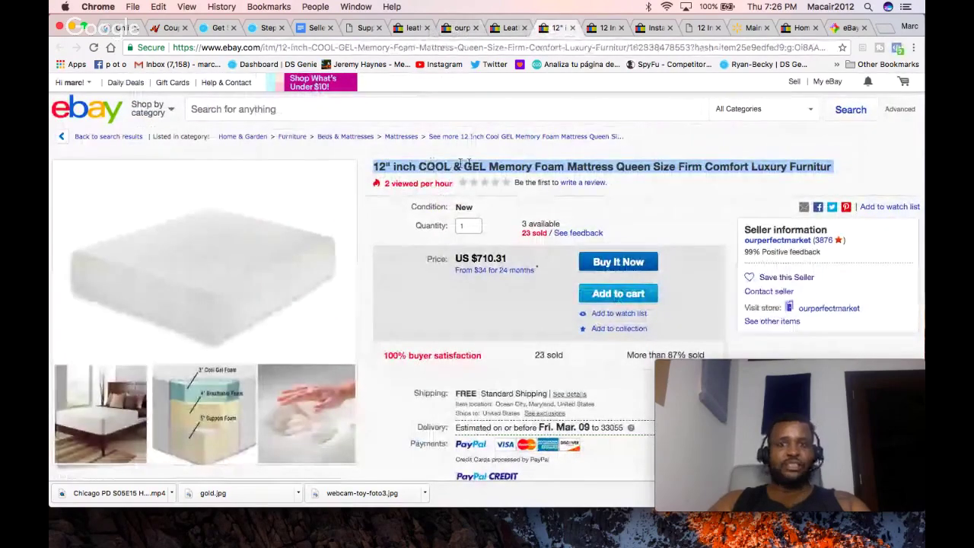
{"action": "left_click", "coordinate": [208, 31]}
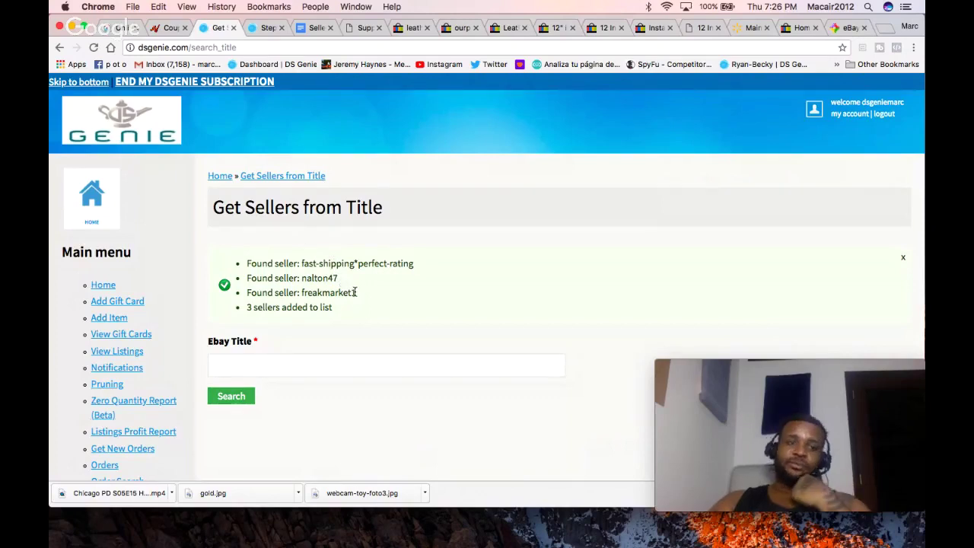
Step: Open DS Genie's Get Seller Items (multiple) page in a new tab, keeping the found-sellers list in view
{"action": "scroll", "coordinate": [355, 293], "scroll_direction": "down", "scroll_amount": 5}
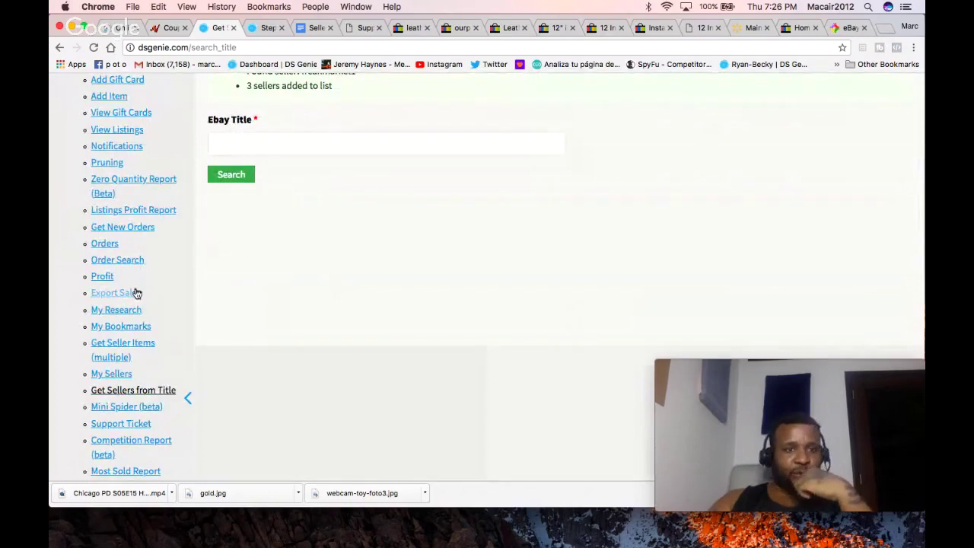
{"action": "scroll", "coordinate": [244, 288], "scroll_direction": "down", "scroll_amount": 2}
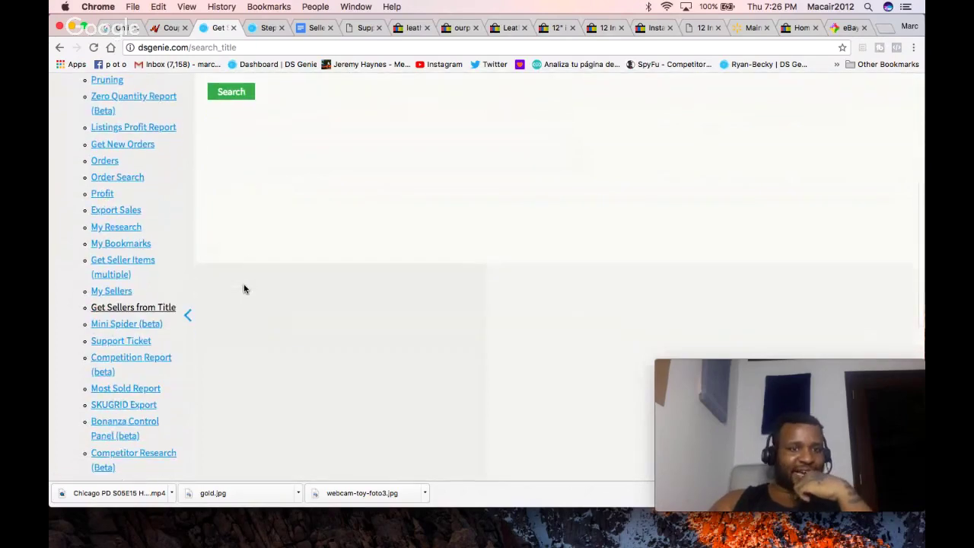
{"action": "right_click", "coordinate": [145, 259]}
{"action": "left_click", "coordinate": [175, 264]}
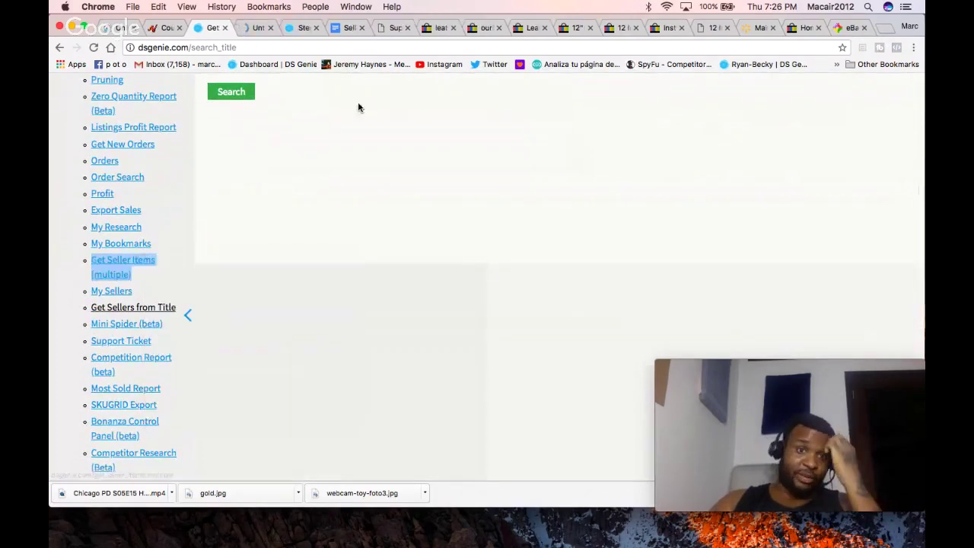
{"action": "scroll", "coordinate": [328, 195], "scroll_direction": "up", "scroll_amount": 8}
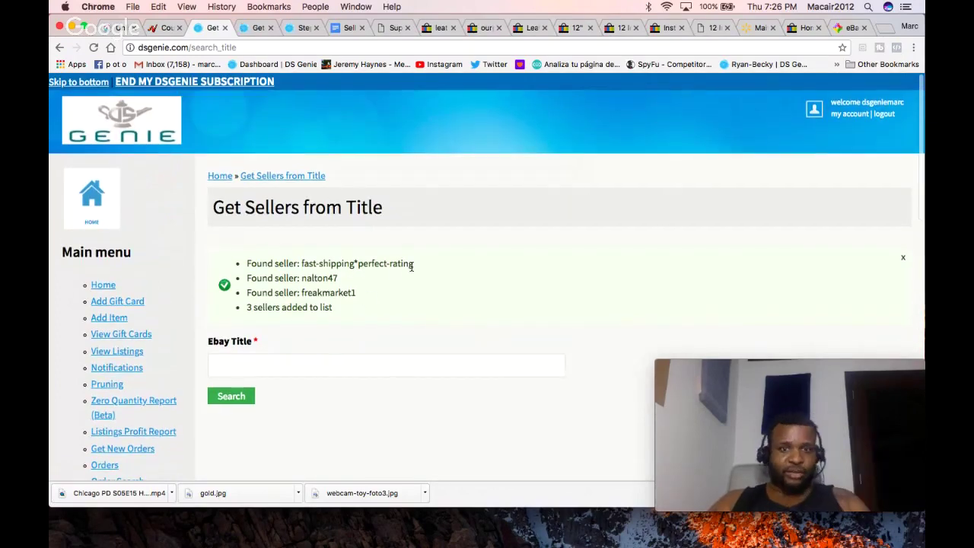
{"action": "left_click_drag", "start_coordinate": [416, 265], "coordinate": [305, 264]}
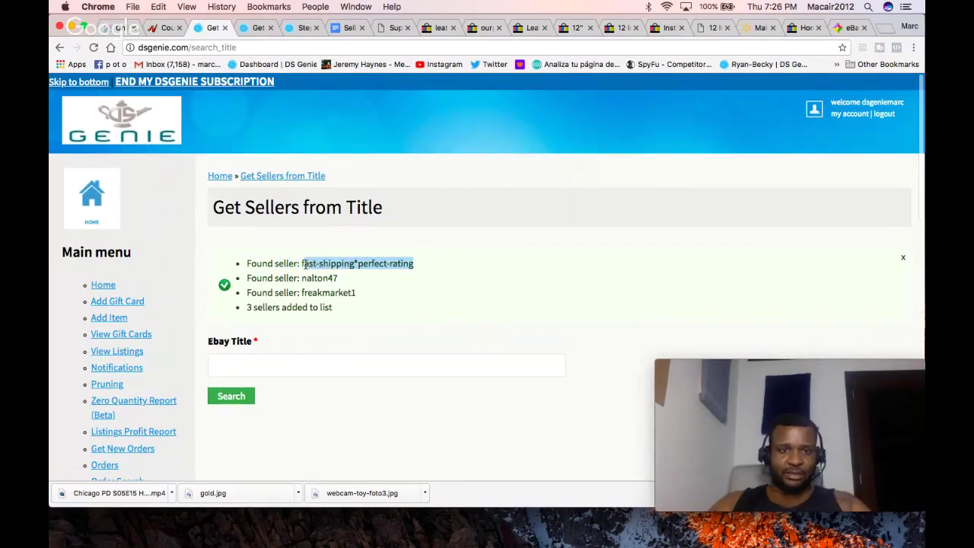
{"action": "right_click", "coordinate": [302, 263]}
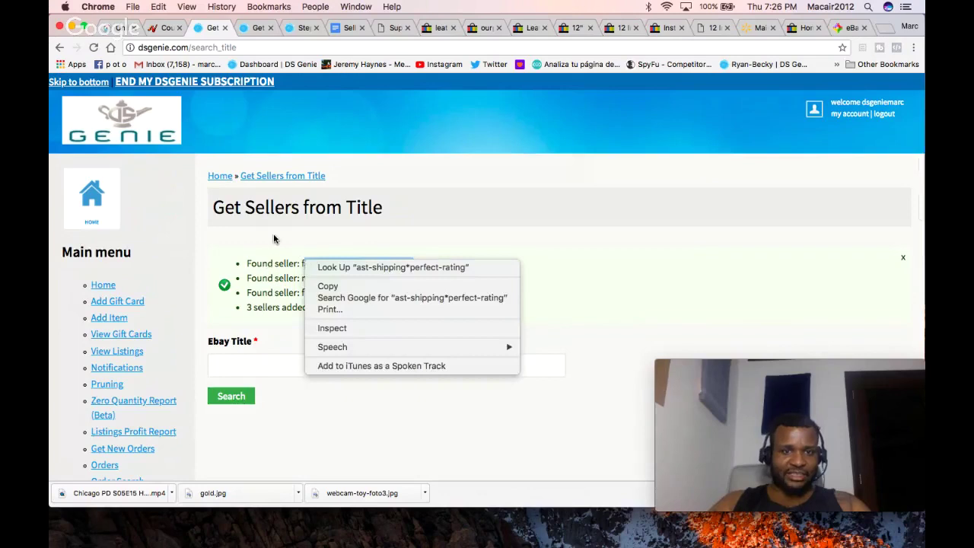
{"action": "left_click", "coordinate": [325, 284]}
Step: Copy the second found seller's user ID into the Seller box of the Get Seller Items (multiple) page
{"action": "left_click", "coordinate": [319, 277]}
{"action": "triple_click", "coordinate": [319, 276]}
{"action": "double_click", "coordinate": [318, 277]}
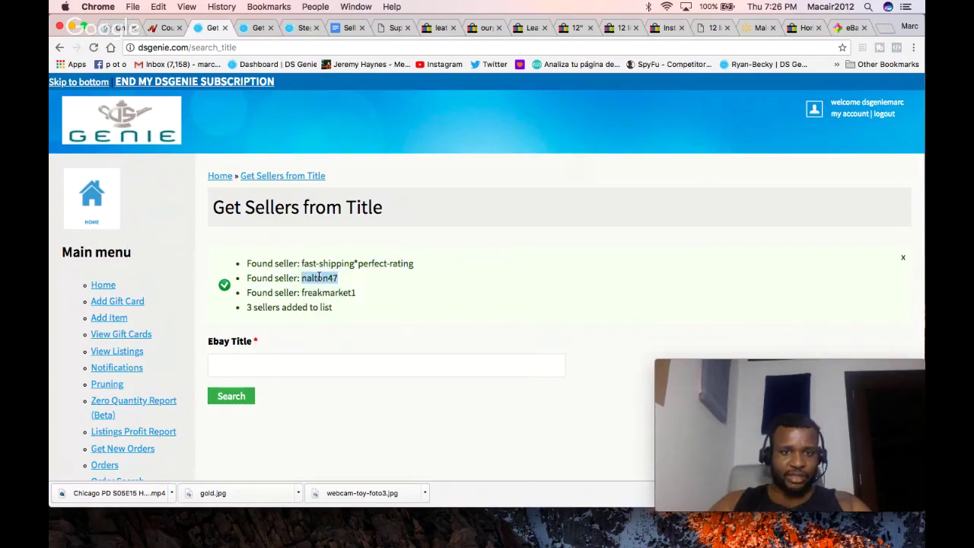
{"action": "right_click", "coordinate": [319, 278]}
{"action": "left_click", "coordinate": [378, 301]}
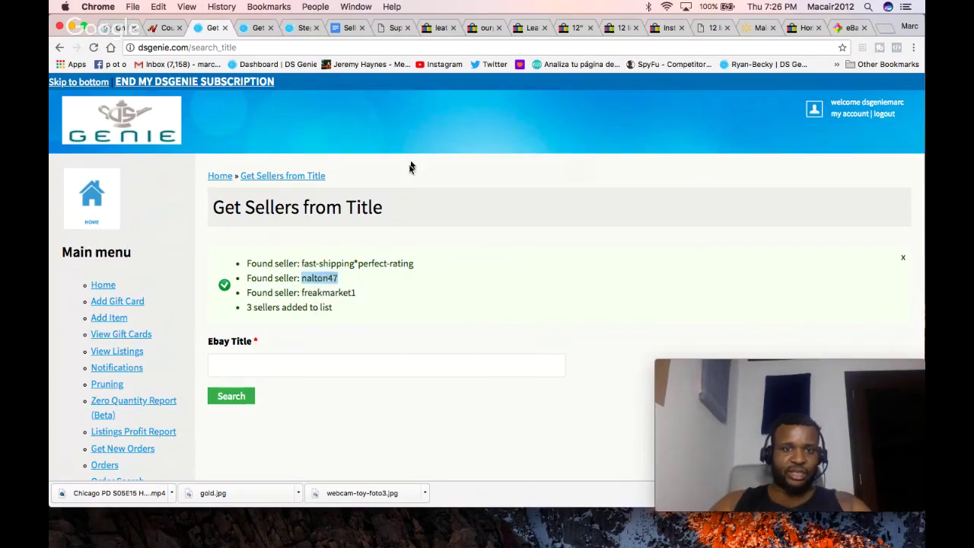
{"action": "left_click", "coordinate": [257, 27]}
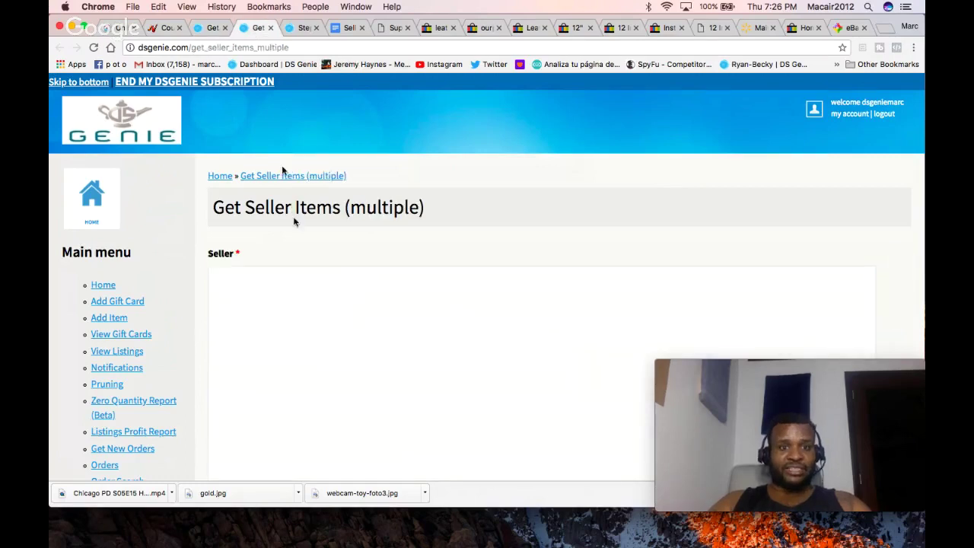
{"action": "left_click", "coordinate": [298, 306]}
{"action": "key", "text": "super+v"}
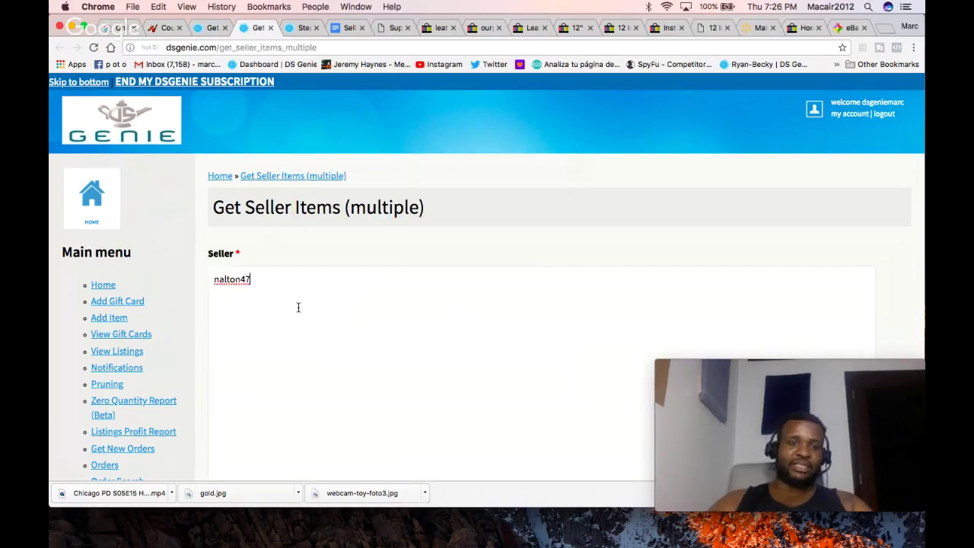
Step: Copy the found seller freakmarket1 and add it on the second line of the multiple-seller list
{"action": "left_click", "coordinate": [205, 29]}
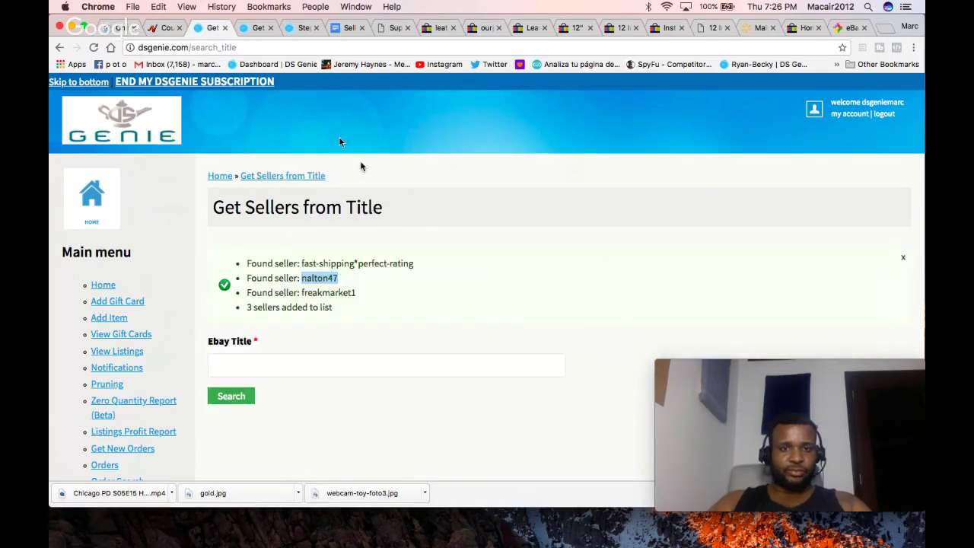
{"action": "double_click", "coordinate": [333, 292]}
{"action": "right_click", "coordinate": [333, 293]}
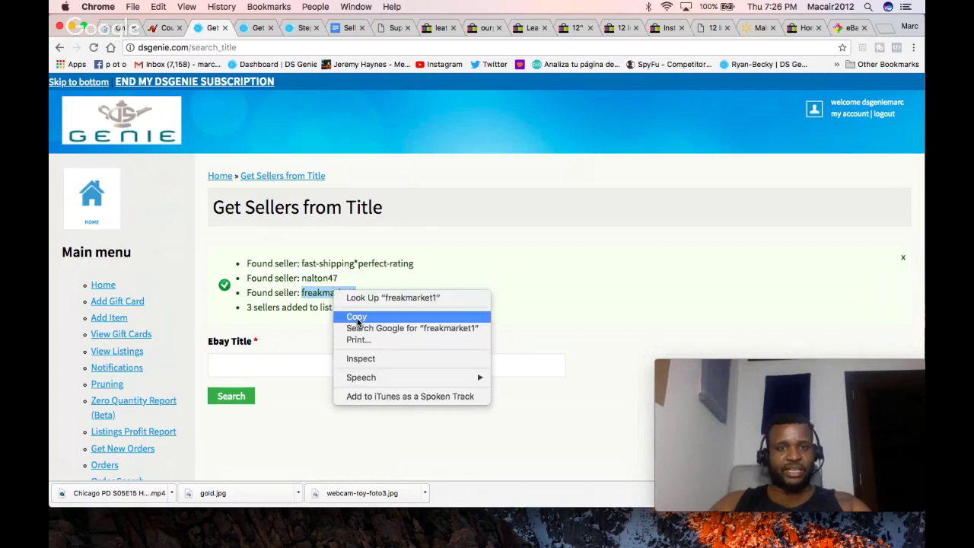
{"action": "left_click", "coordinate": [357, 316]}
{"action": "left_click", "coordinate": [259, 29]}
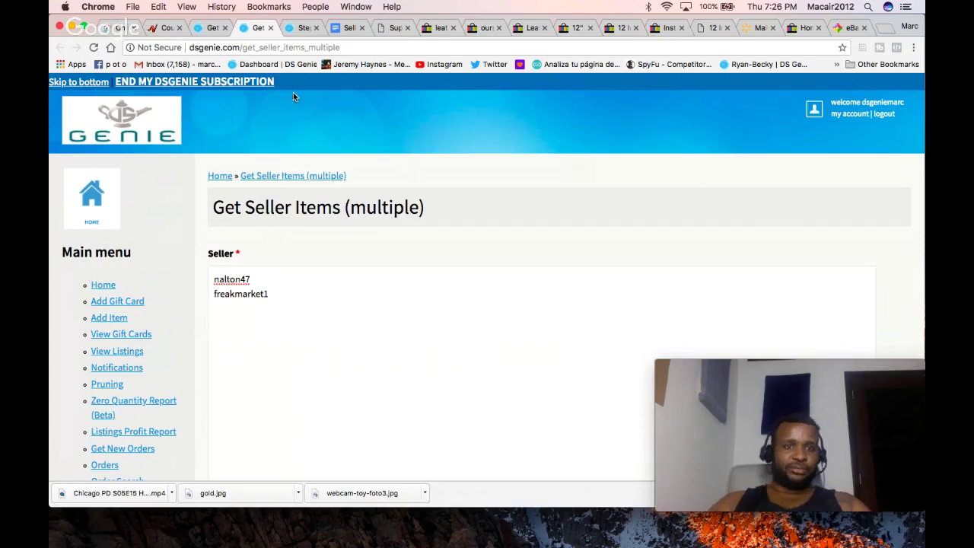
Step: Copy the found seller fast-shipping*perfect-rating and add it on the third line of the multiple-seller list
{"action": "left_click", "coordinate": [203, 30]}
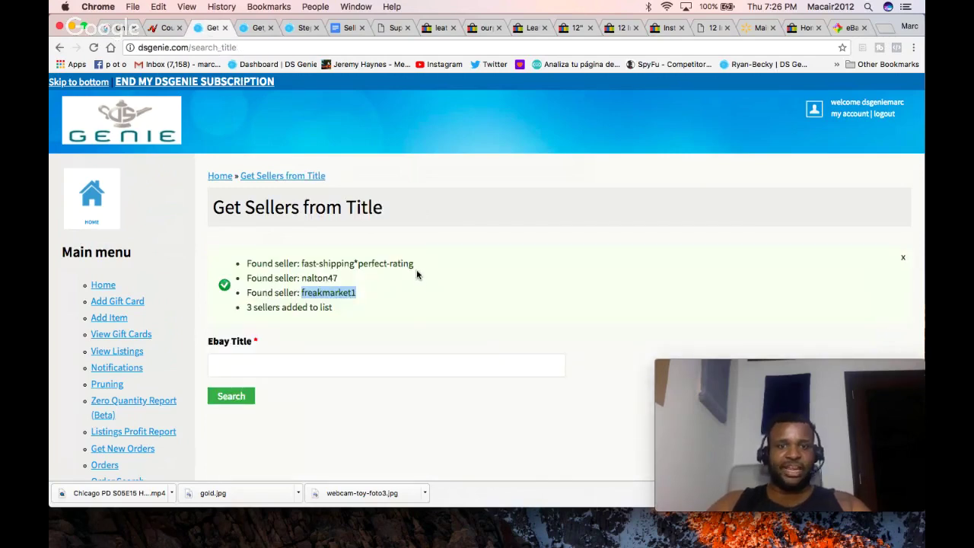
{"action": "left_click_drag", "start_coordinate": [416, 264], "coordinate": [302, 263]}
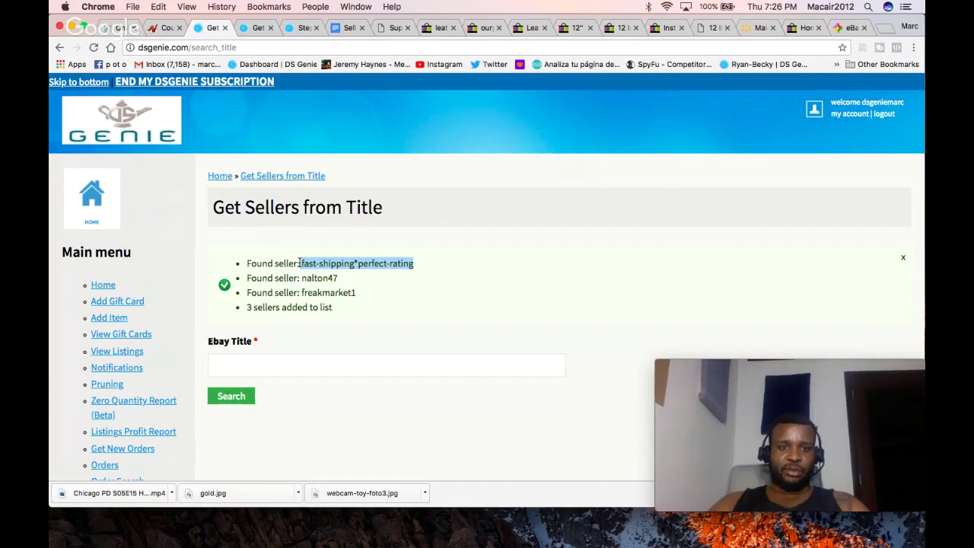
{"action": "right_click", "coordinate": [319, 263]}
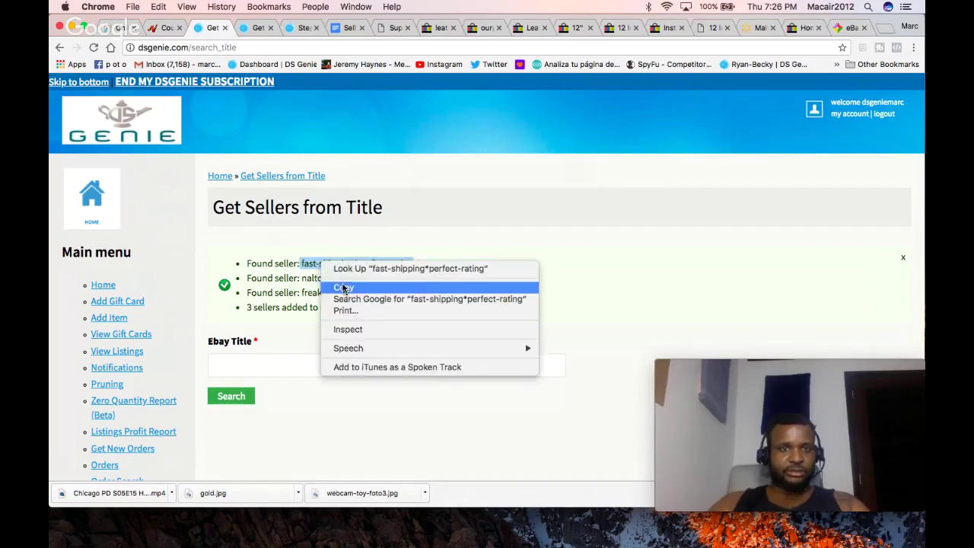
{"action": "left_click", "coordinate": [343, 287]}
{"action": "left_click", "coordinate": [256, 28]}
{"action": "key", "text": "super+v"}
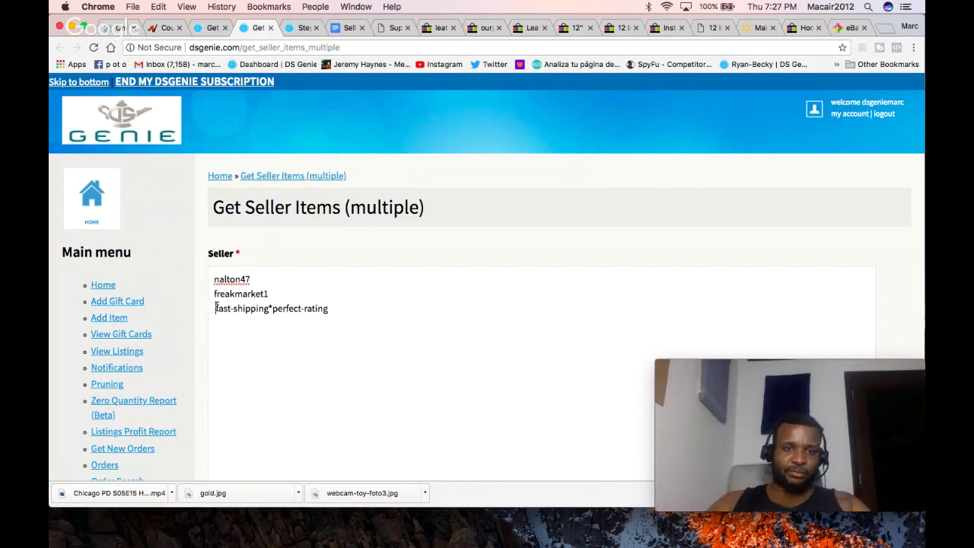
{"action": "key", "text": "BackSpace"}
Step: Set the minimum quantity sold to 1 and run the item search for the listed sellers
{"action": "scroll", "coordinate": [413, 308], "scroll_direction": "down", "scroll_amount": 5}
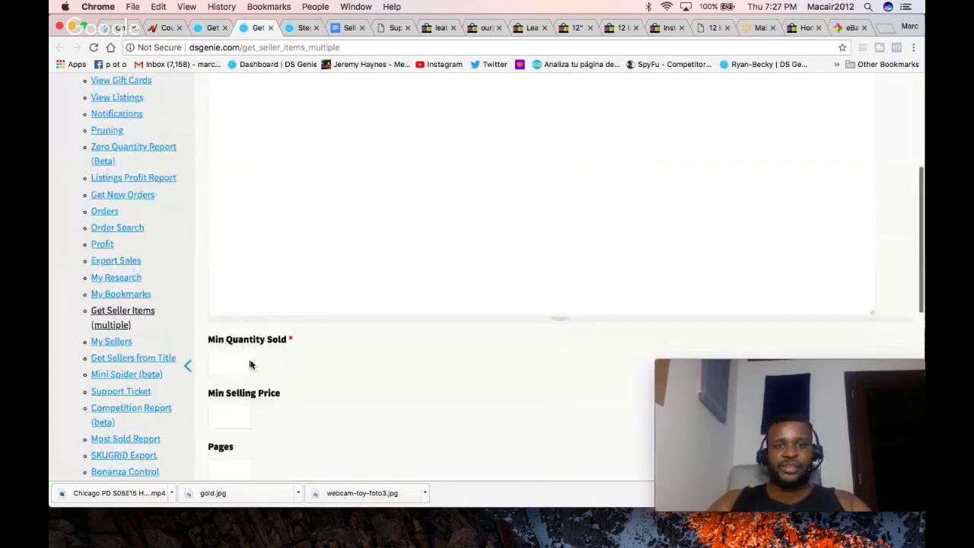
{"action": "type", "text": "1"}
{"action": "scroll", "coordinate": [350, 387], "scroll_direction": "down", "scroll_amount": 3}
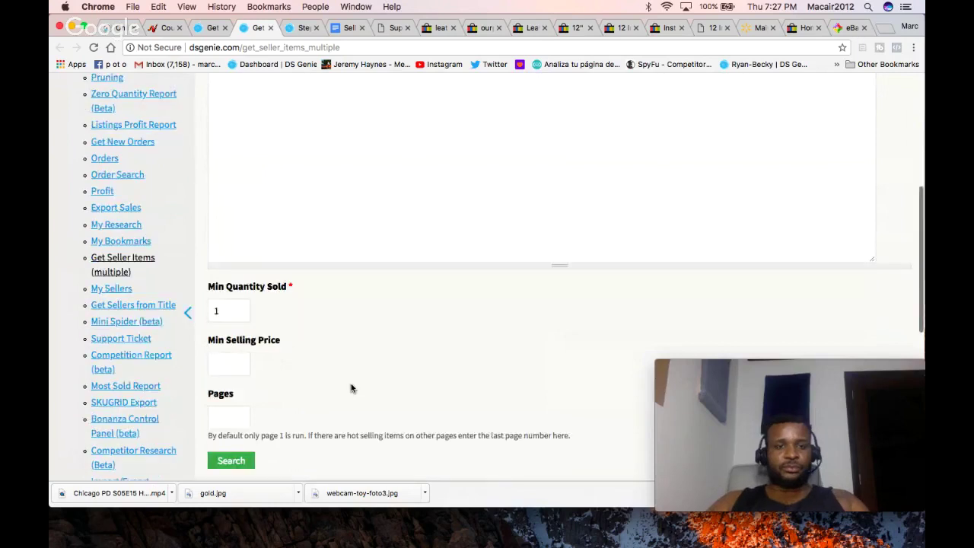
{"action": "left_click", "coordinate": [232, 376]}
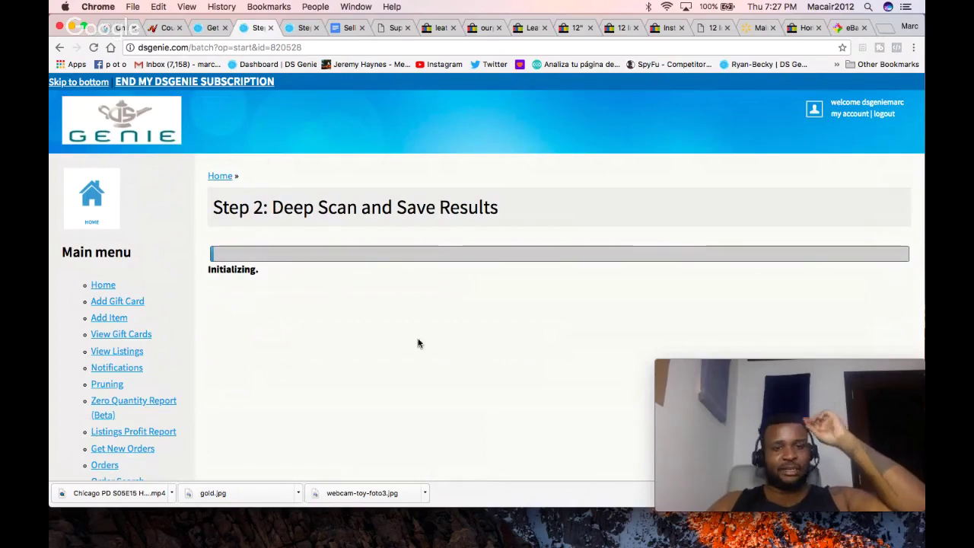
Step: Return to the Get Sellers from Title results and copy the seller name freakmarket1
{"action": "left_click", "coordinate": [206, 29]}
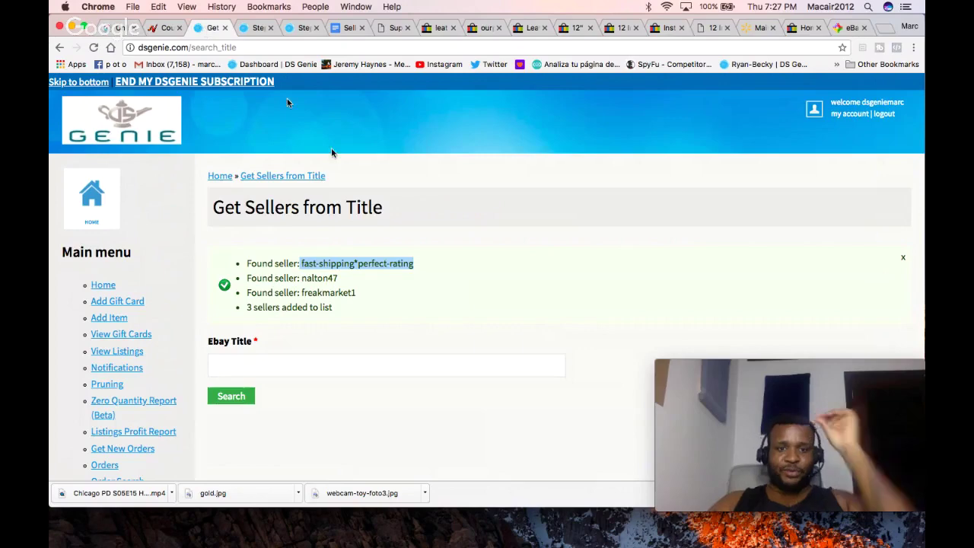
{"action": "left_click", "coordinate": [339, 297]}
{"action": "right_click", "coordinate": [339, 295]}
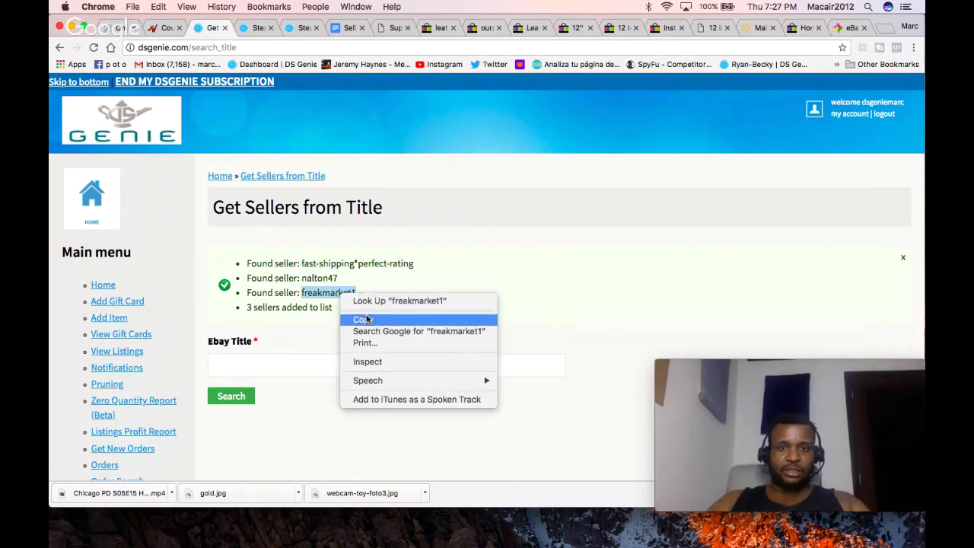
{"action": "left_click", "coordinate": [357, 318]}
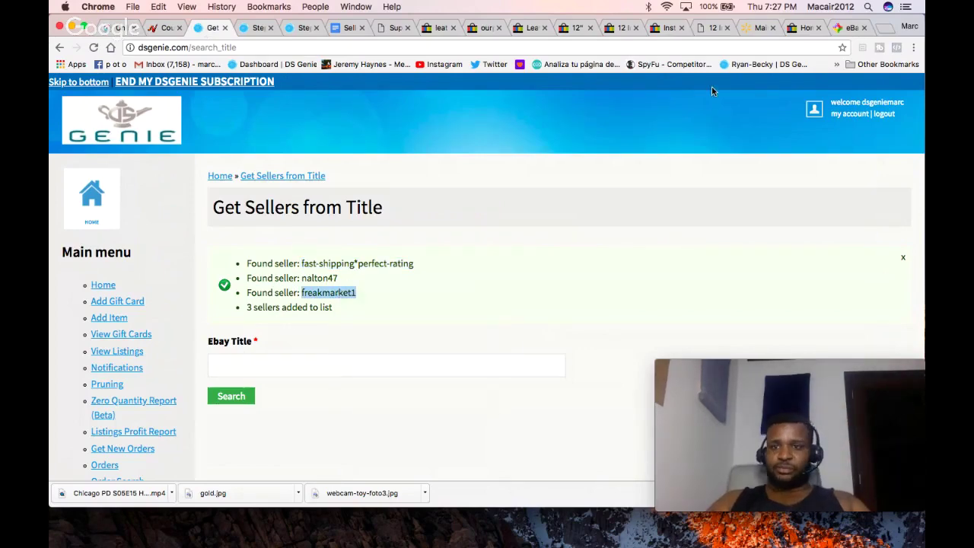
Step: Switch to the eBay recliner page and open the Advanced Search form for finding items by seller
{"action": "left_click", "coordinate": [807, 29]}
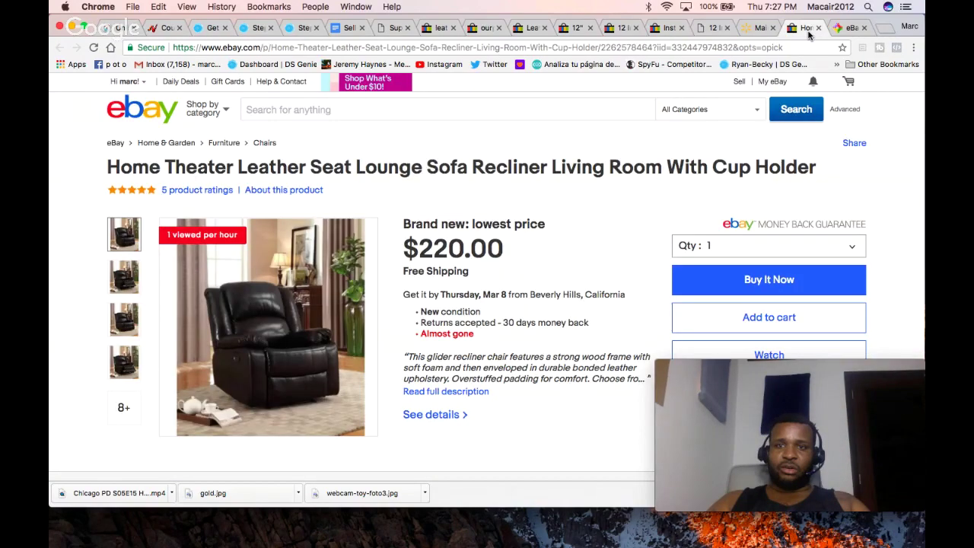
{"action": "left_click", "coordinate": [855, 112]}
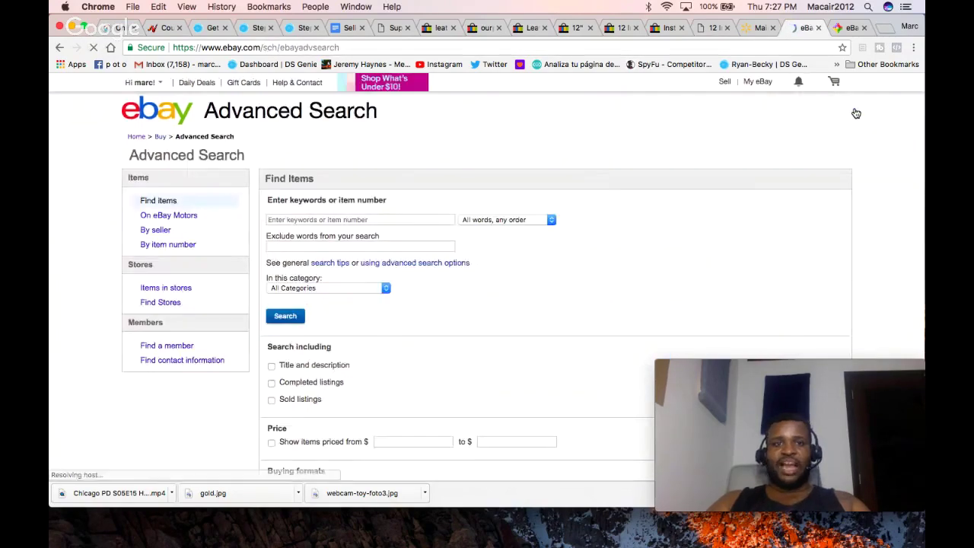
{"action": "left_click", "coordinate": [158, 230]}
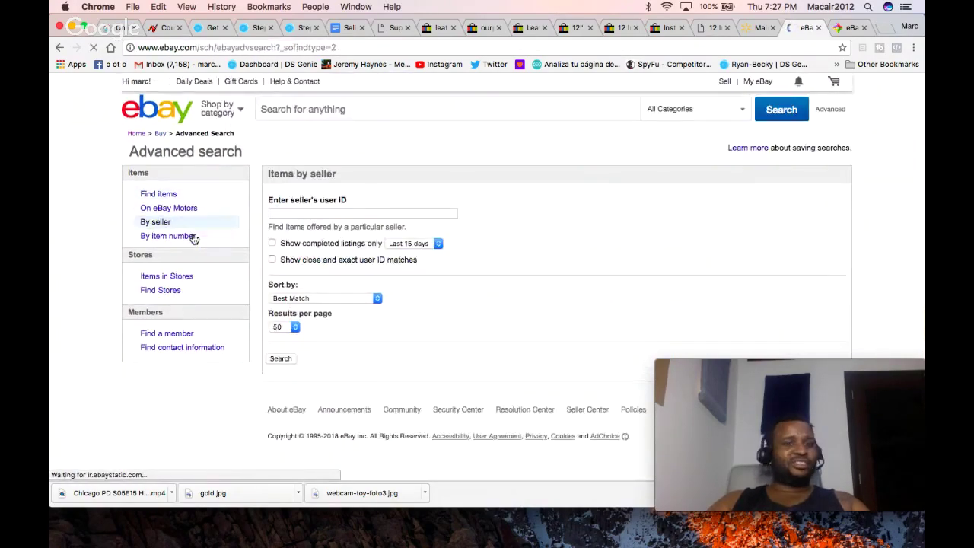
Step: Search the completed listings of seller freakmarket1 and sort them by highest price plus shipping first
{"action": "left_click", "coordinate": [328, 213]}
{"action": "key", "text": "super+v"}
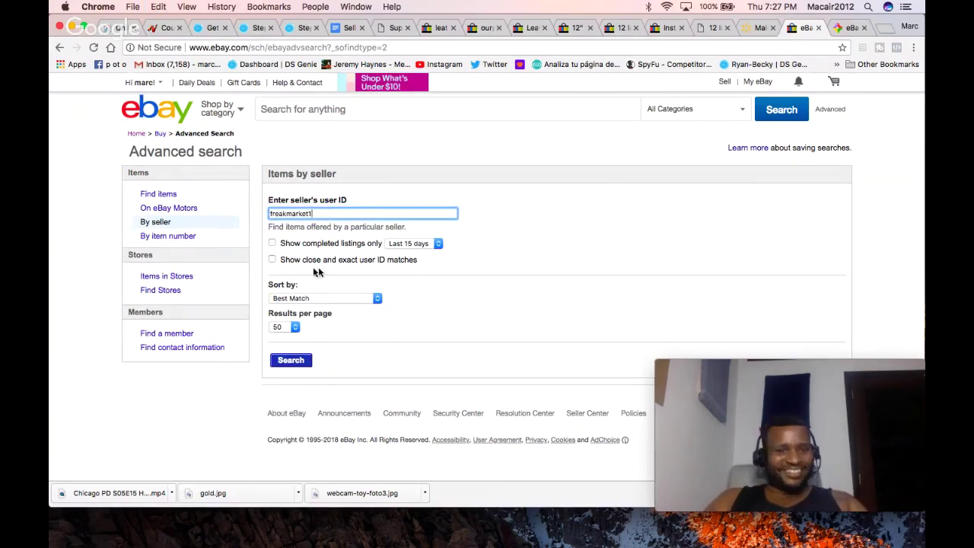
{"action": "left_click", "coordinate": [272, 244]}
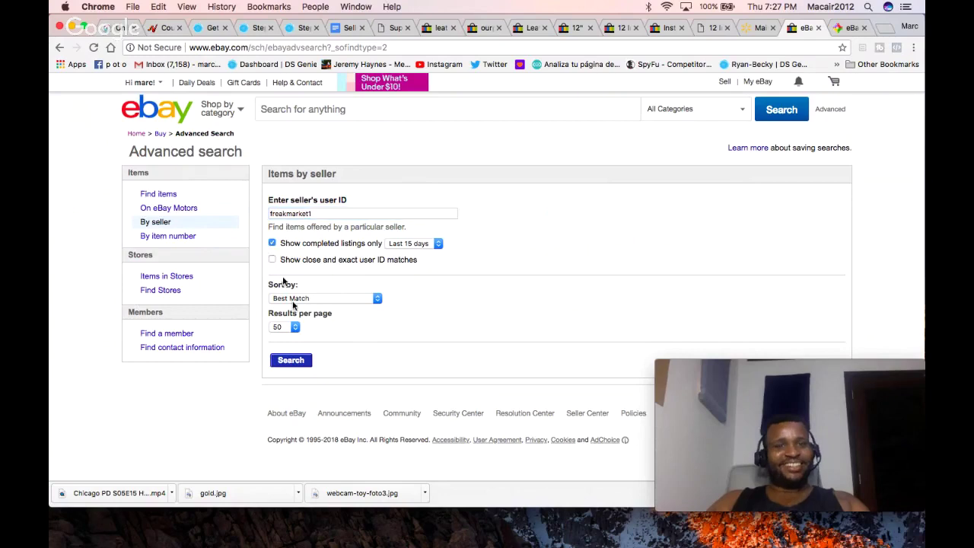
{"action": "left_click", "coordinate": [300, 360]}
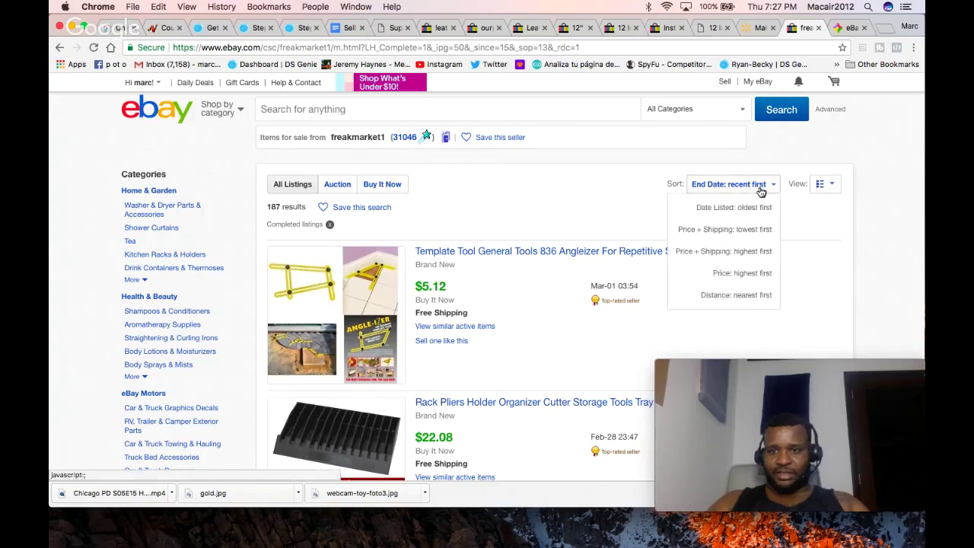
{"action": "mouse_move", "coordinate": [748, 194]}
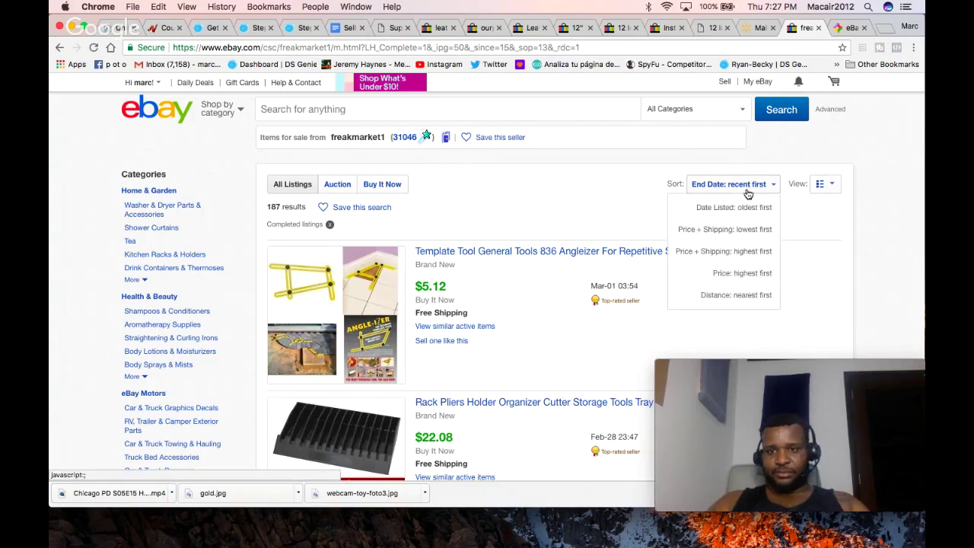
{"action": "left_click", "coordinate": [750, 251]}
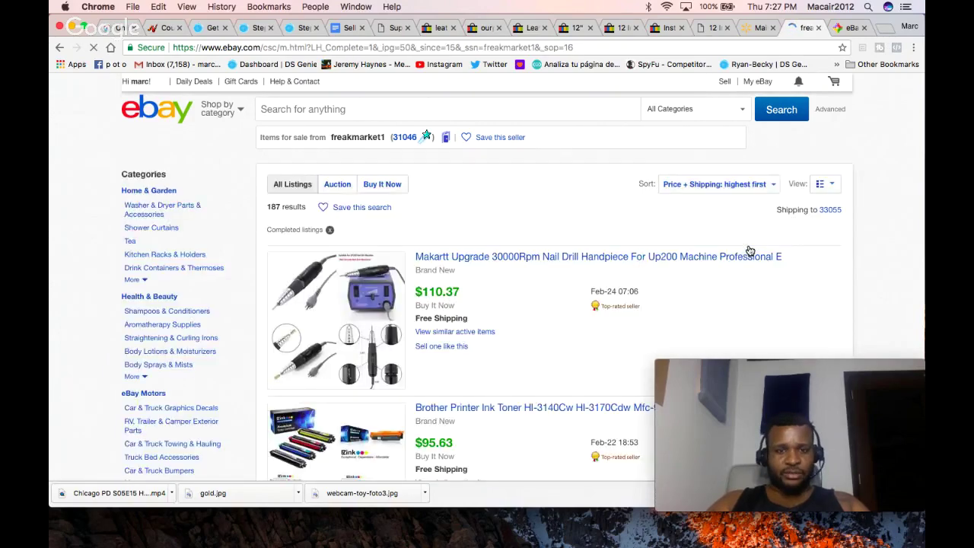
Step: Open the seller's Makartt 30000Rpm nail drill handpiece listing in a new tab
{"action": "scroll", "coordinate": [750, 251], "scroll_direction": "down", "scroll_amount": 2}
{"action": "scroll", "coordinate": [750, 251], "scroll_direction": "down", "scroll_amount": 3}
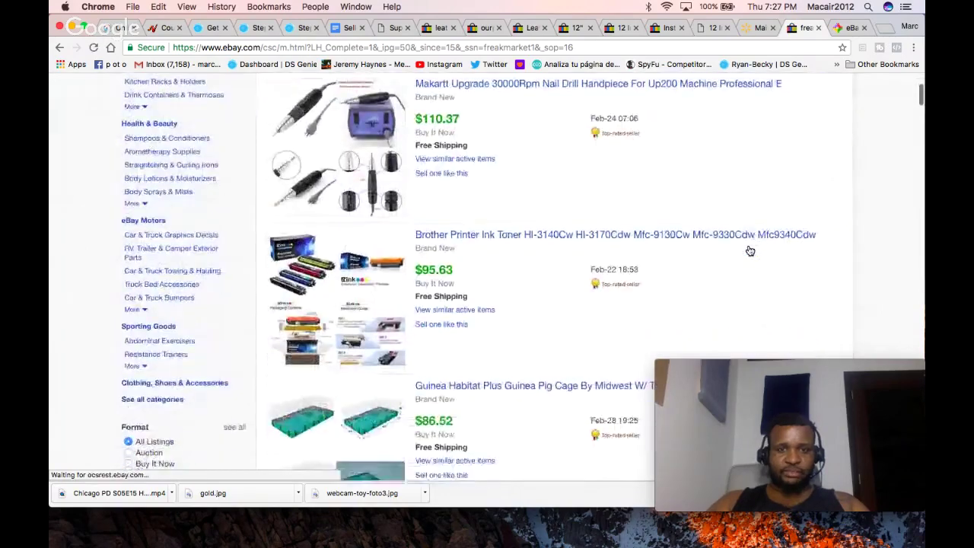
{"action": "scroll", "coordinate": [748, 250], "scroll_direction": "up", "scroll_amount": 2}
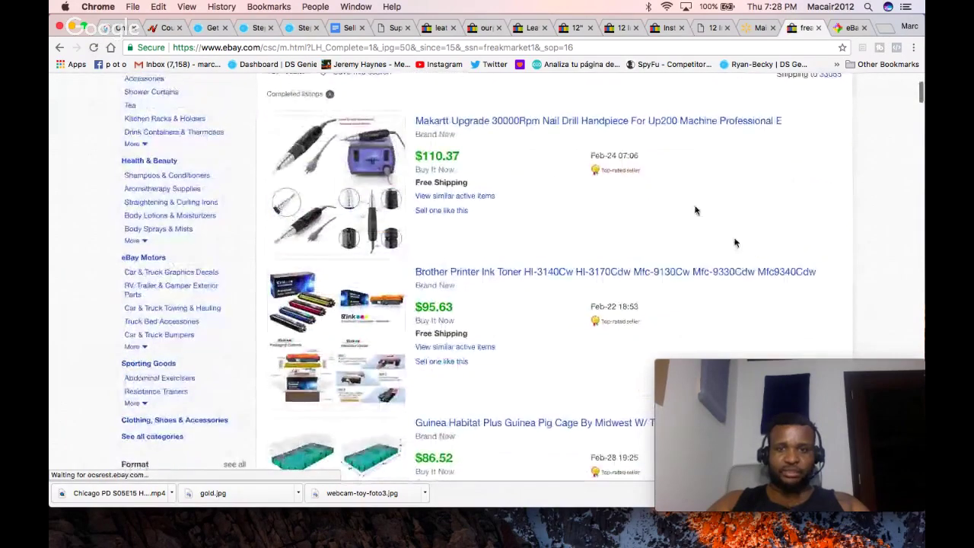
{"action": "right_click", "coordinate": [589, 122]}
{"action": "left_click", "coordinate": [596, 126]}
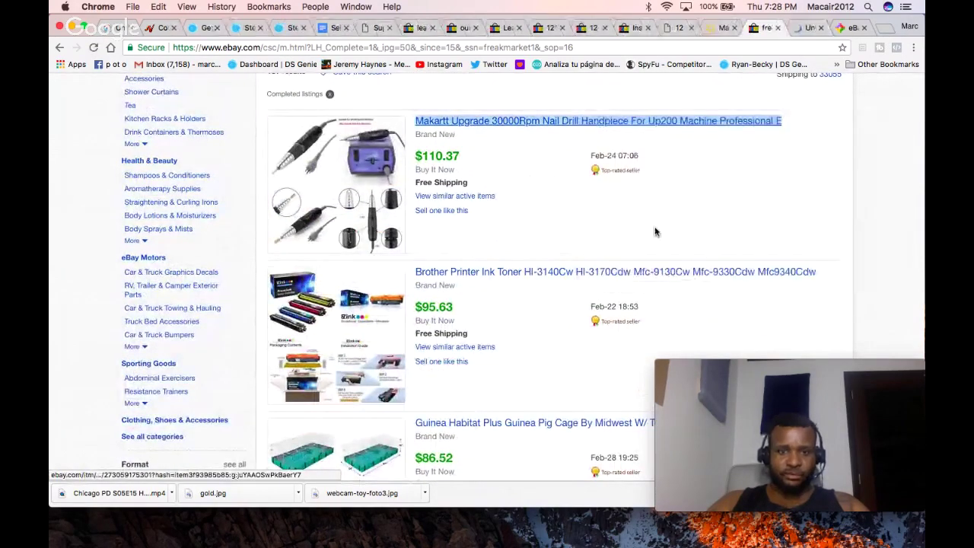
Step: Open the Hotel Collection goose down bed pillow listing in a new tab
{"action": "scroll", "coordinate": [654, 231], "scroll_direction": "down", "scroll_amount": 8}
{"action": "scroll", "coordinate": [655, 231], "scroll_direction": "down", "scroll_amount": 1}
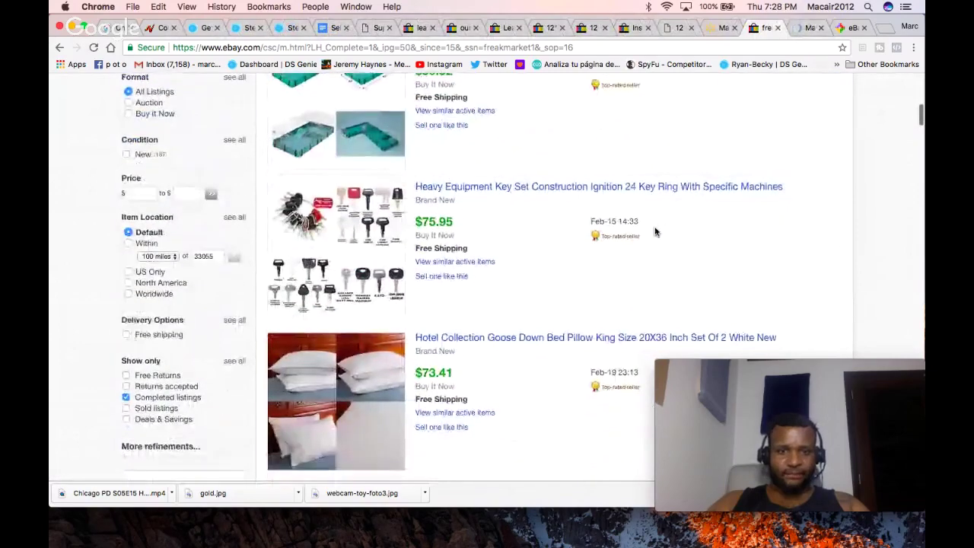
{"action": "scroll", "coordinate": [654, 231], "scroll_direction": "down", "scroll_amount": 2}
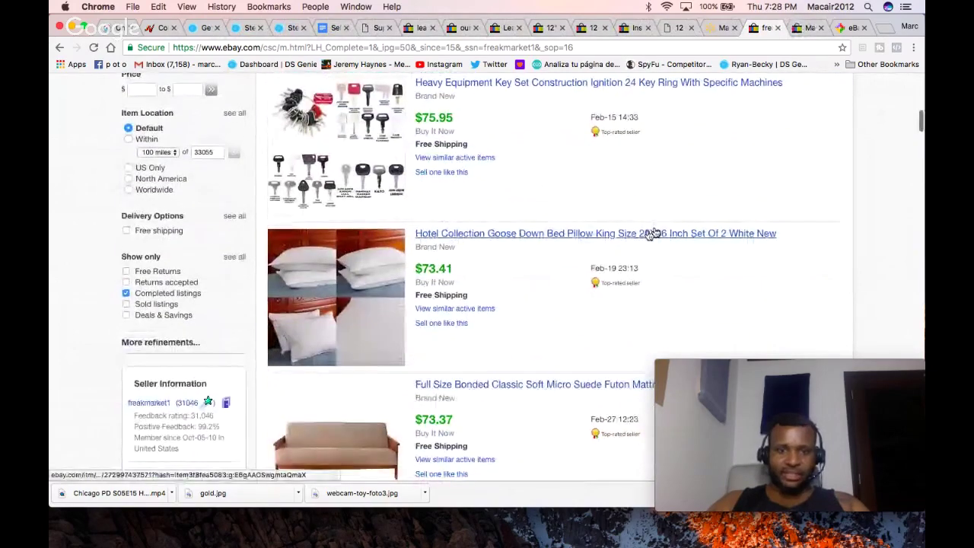
{"action": "right_click", "coordinate": [631, 239]}
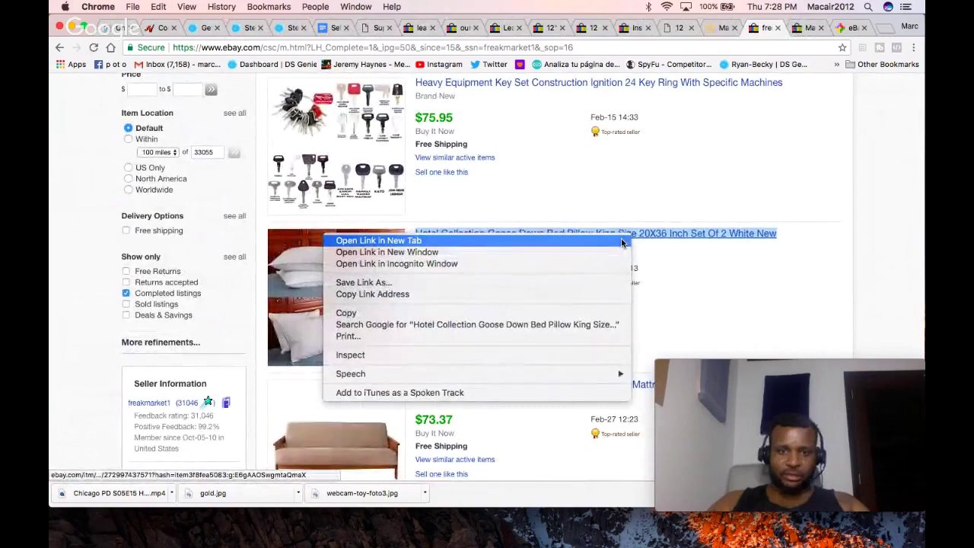
{"action": "left_click", "coordinate": [622, 241]}
Step: Open the micro suede futon mattress sofa bed listing and the loud portable Bluetooth speaker listing in new tabs
{"action": "scroll", "coordinate": [622, 191], "scroll_direction": "down", "scroll_amount": 3}
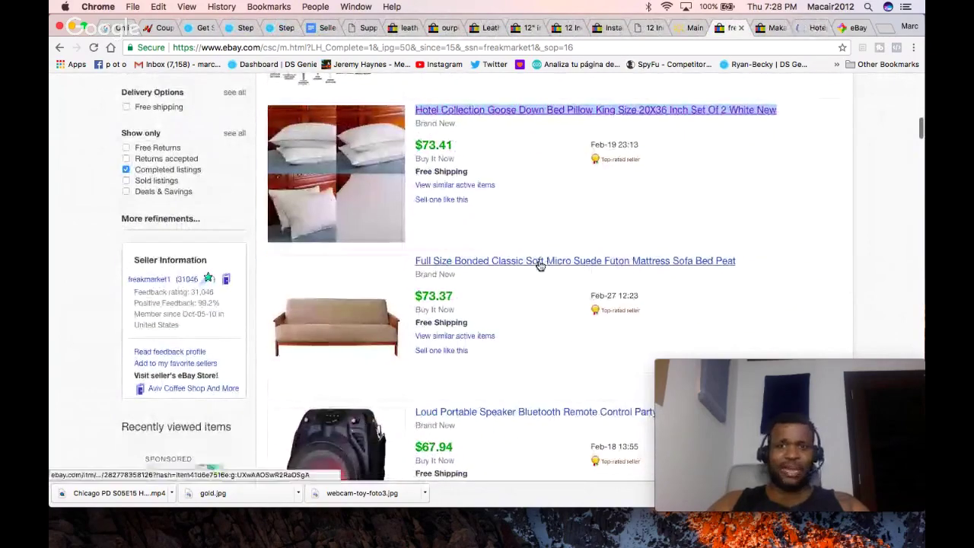
{"action": "right_click", "coordinate": [539, 263]}
{"action": "left_click", "coordinate": [554, 267]}
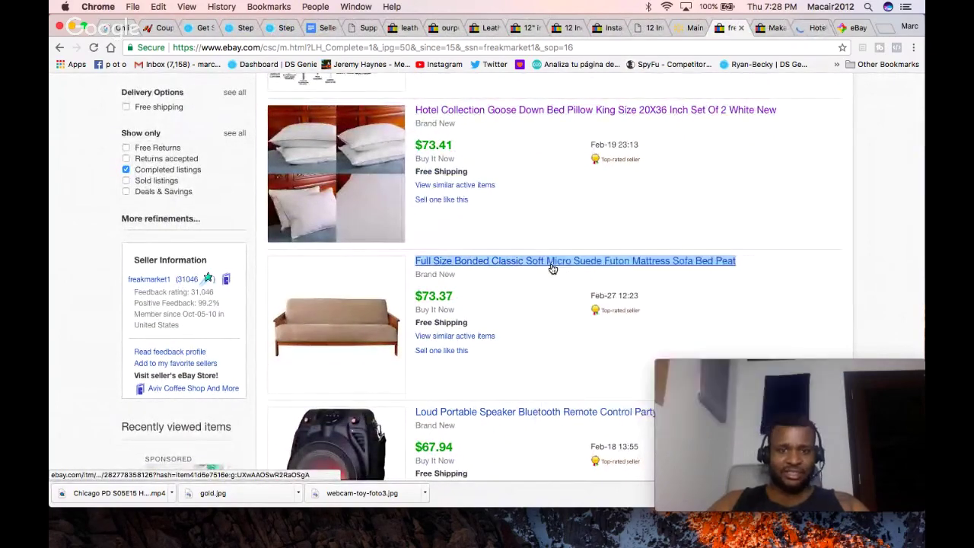
{"action": "scroll", "coordinate": [552, 268], "scroll_direction": "down", "scroll_amount": 5}
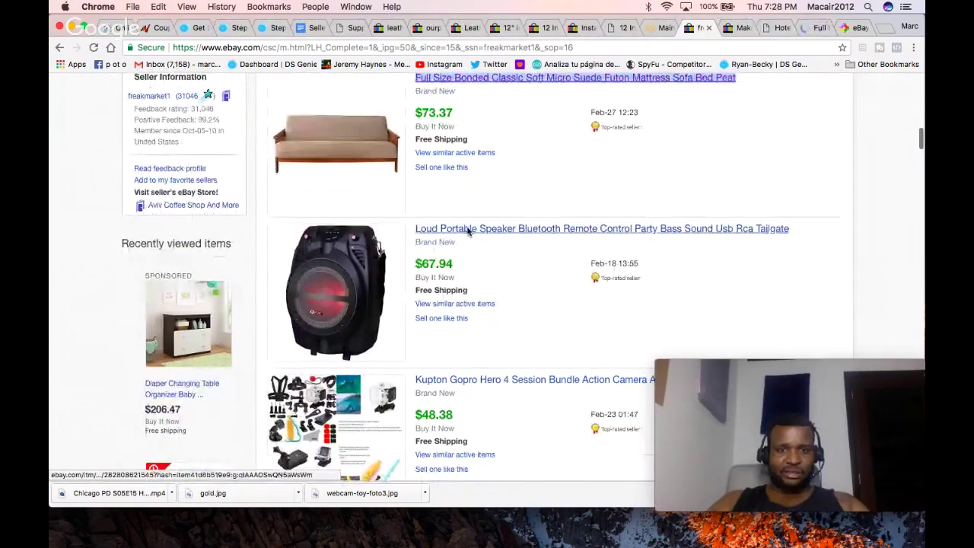
{"action": "right_click", "coordinate": [468, 230]}
{"action": "left_click", "coordinate": [486, 232]}
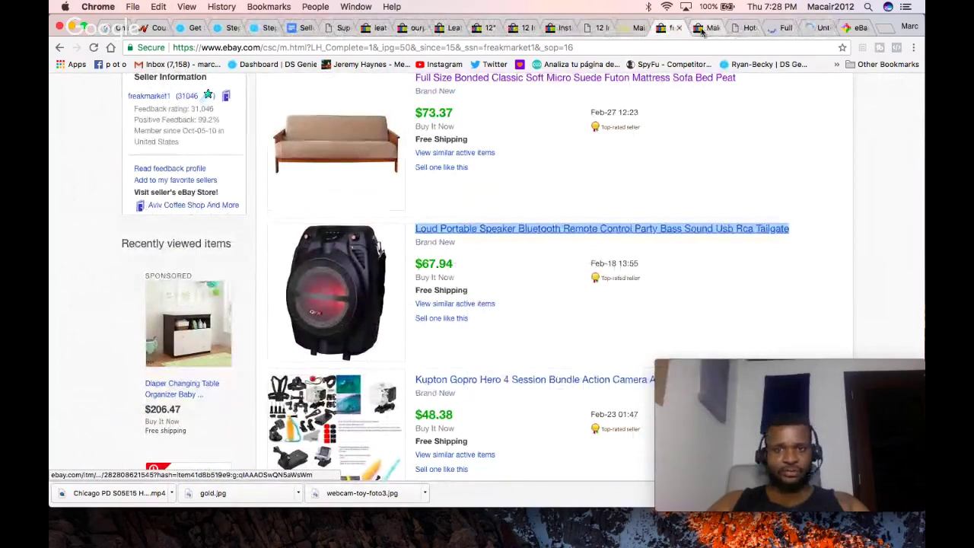
Step: Search Google for the main features text, from color to usage, in the Makartt nail drill listing's description
{"action": "left_click", "coordinate": [702, 30]}
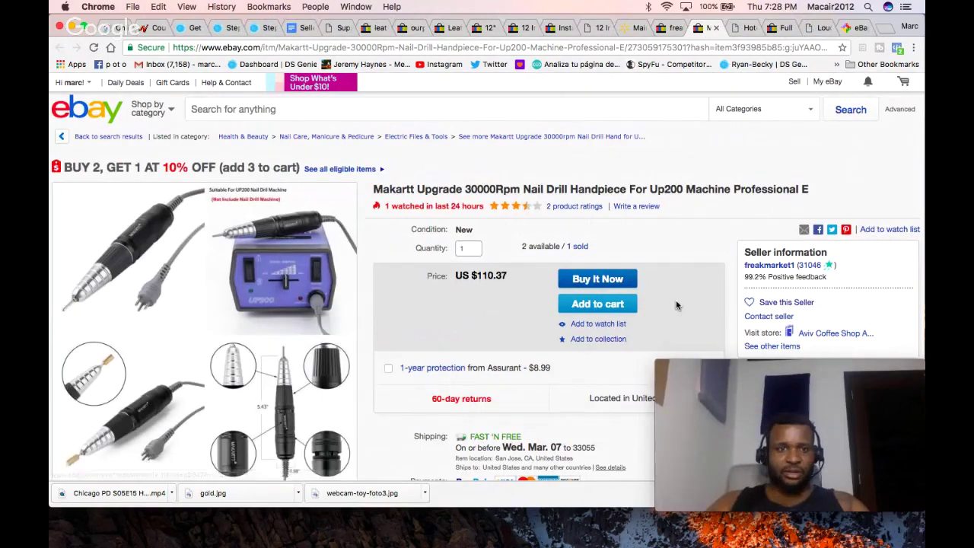
{"action": "scroll", "coordinate": [676, 305], "scroll_direction": "down", "scroll_amount": 15}
{"action": "scroll", "coordinate": [677, 305], "scroll_direction": "down", "scroll_amount": 10}
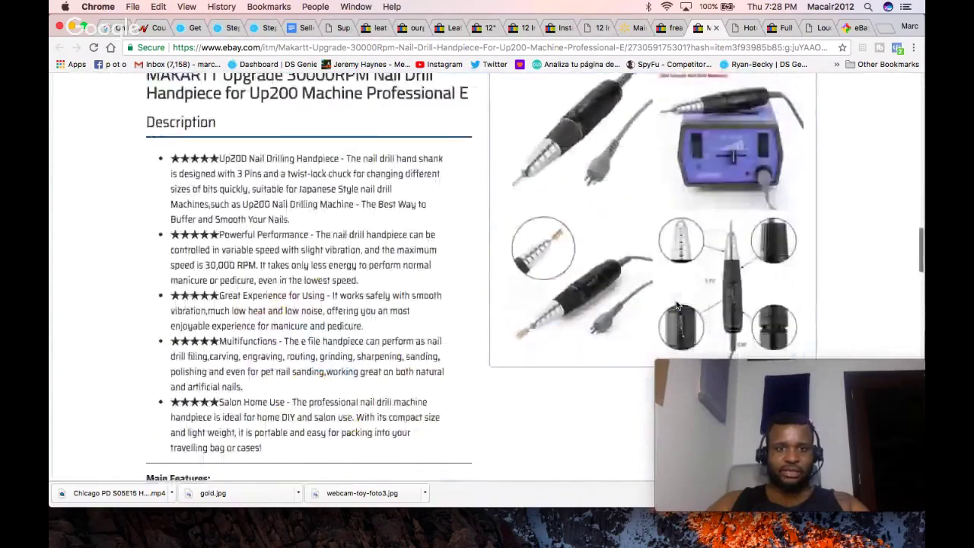
{"action": "scroll", "coordinate": [676, 305], "scroll_direction": "down", "scroll_amount": 5}
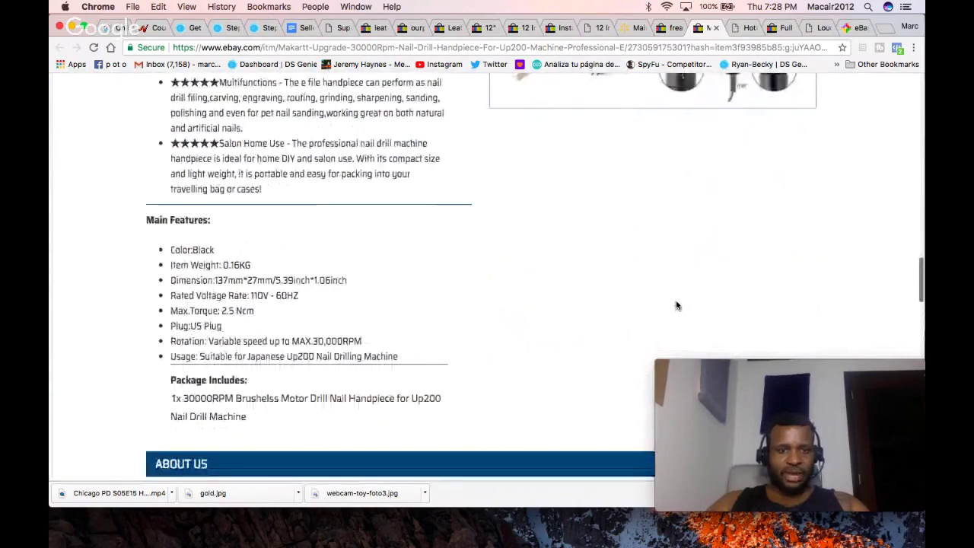
{"action": "left_click_drag", "start_coordinate": [399, 359], "coordinate": [176, 249]}
{"action": "right_click", "coordinate": [182, 266]}
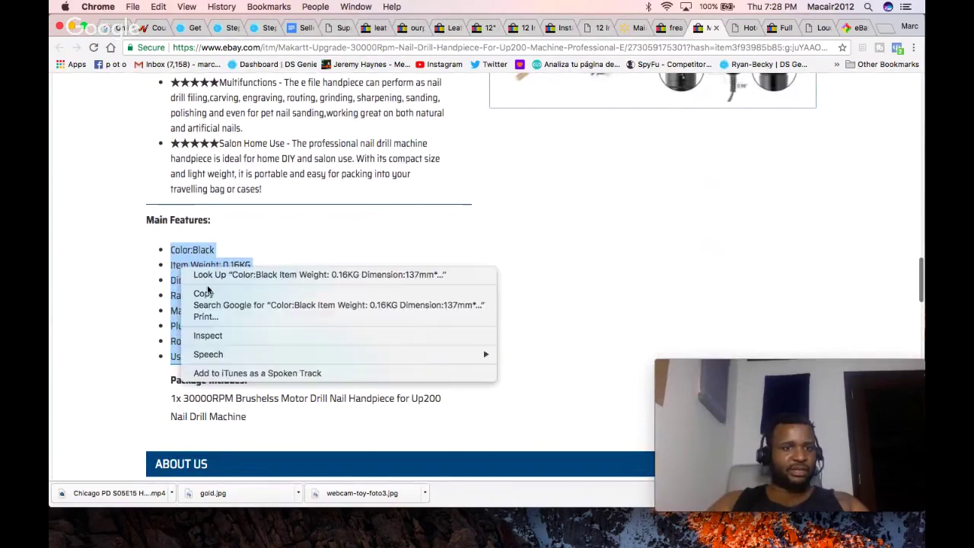
{"action": "left_click", "coordinate": [216, 306]}
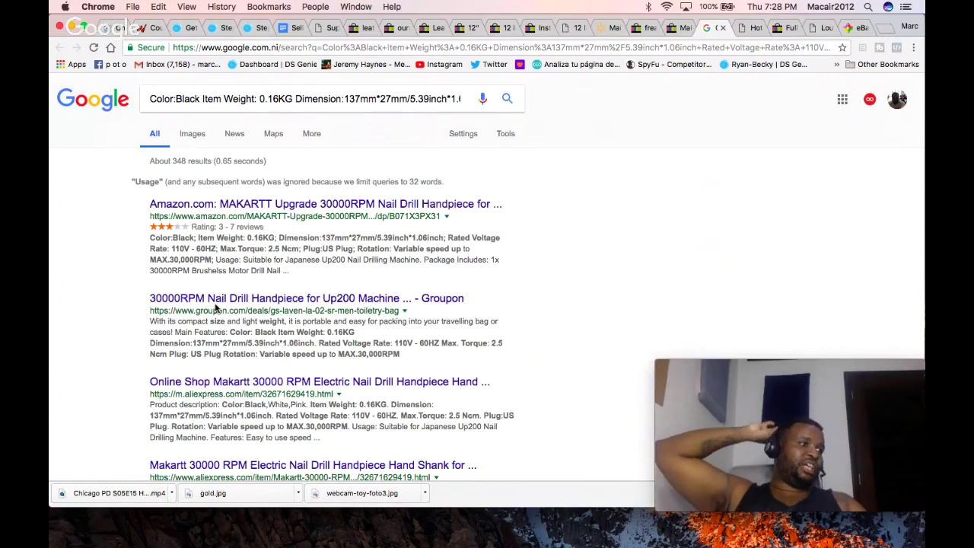
Step: Check and close the goose down pillow listing, and review the futon and portable speaker listings
{"action": "mouse_move", "coordinate": [735, 397]}
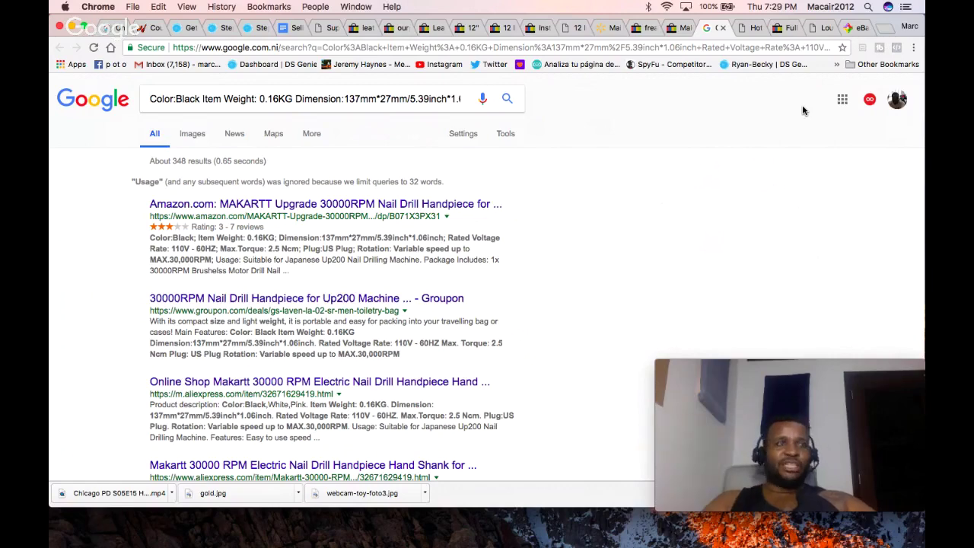
{"action": "left_click", "coordinate": [749, 27]}
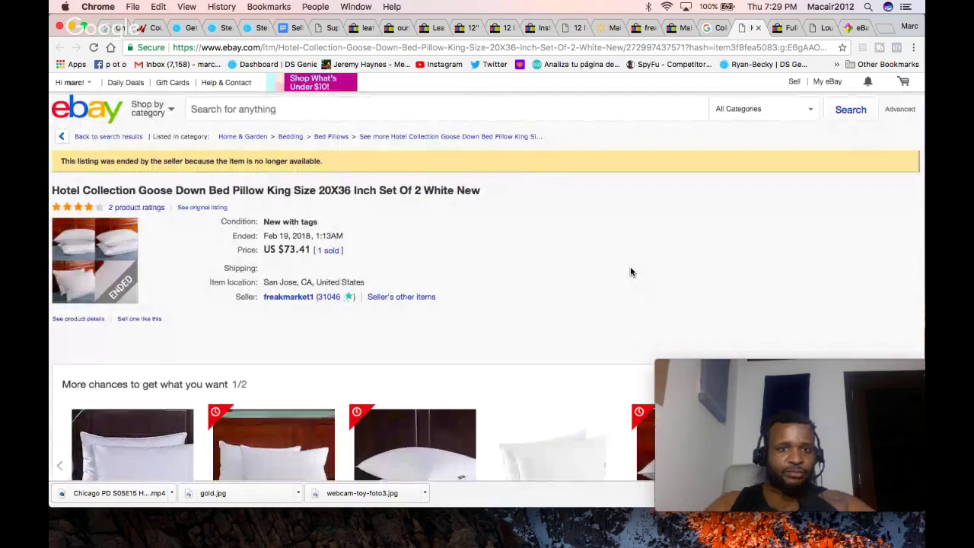
{"action": "scroll", "coordinate": [630, 272], "scroll_direction": "down", "scroll_amount": 3}
{"action": "scroll", "coordinate": [631, 272], "scroll_direction": "up", "scroll_amount": 3}
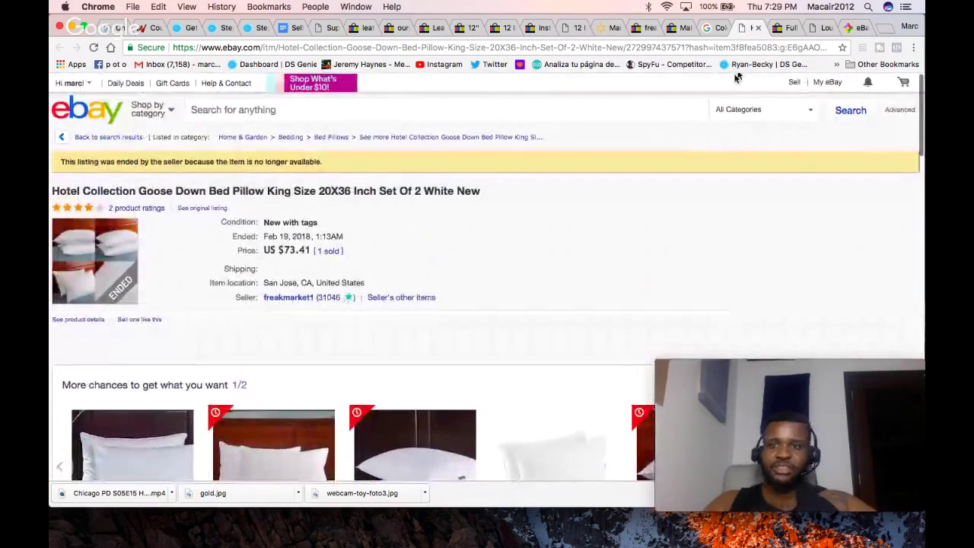
{"action": "left_click", "coordinate": [758, 28]}
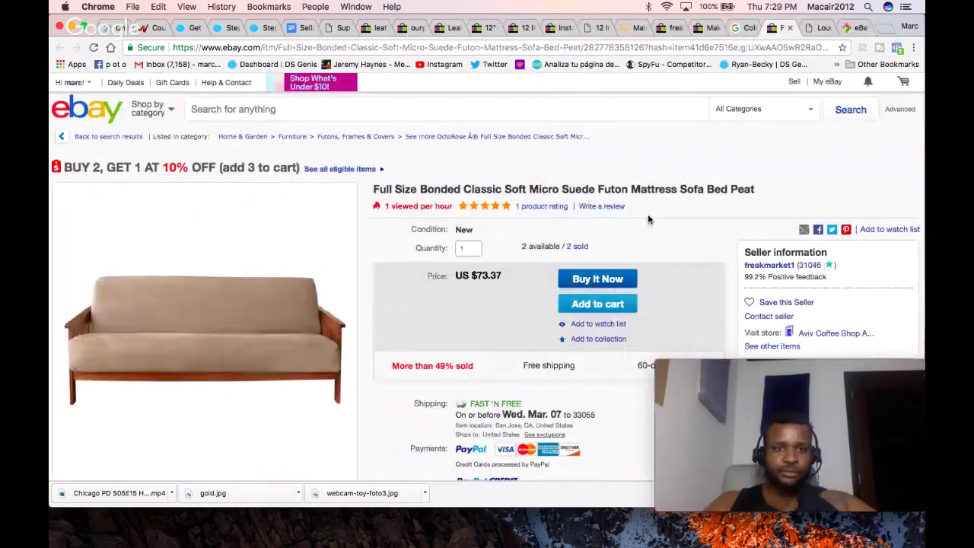
{"action": "scroll", "coordinate": [647, 214], "scroll_direction": "down", "scroll_amount": 15}
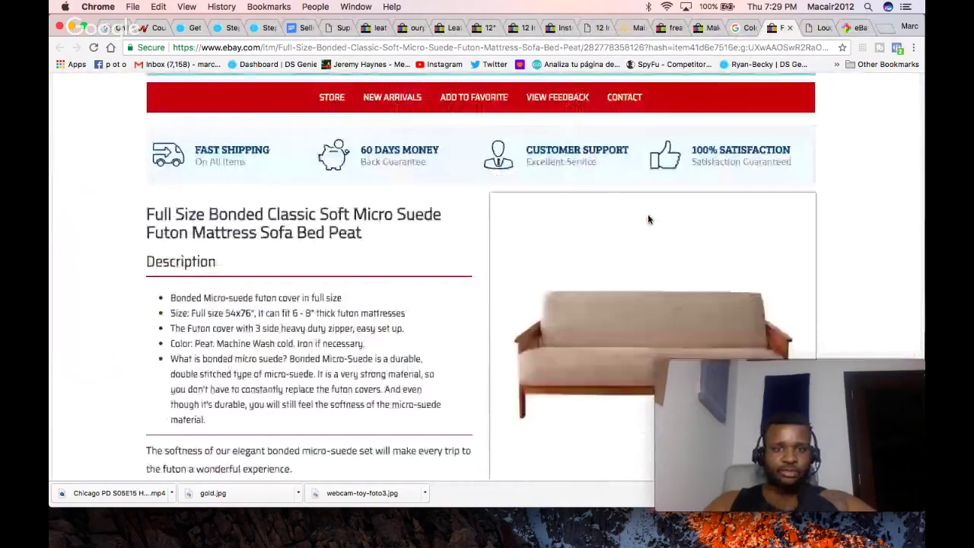
{"action": "left_click", "coordinate": [821, 28]}
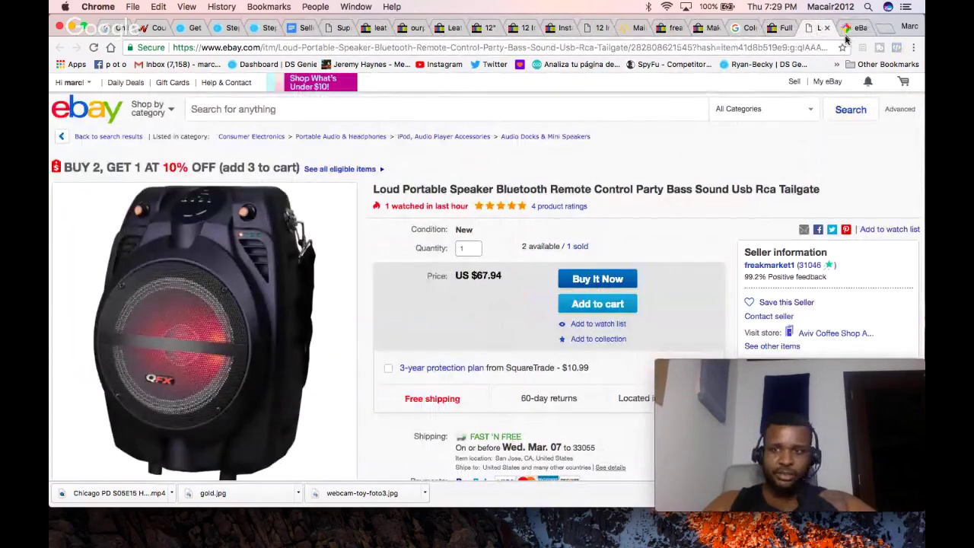
Step: Return to the Google results and open the Amazon page for the MAKARTT nail drill handpiece to check its price
{"action": "left_click", "coordinate": [737, 29]}
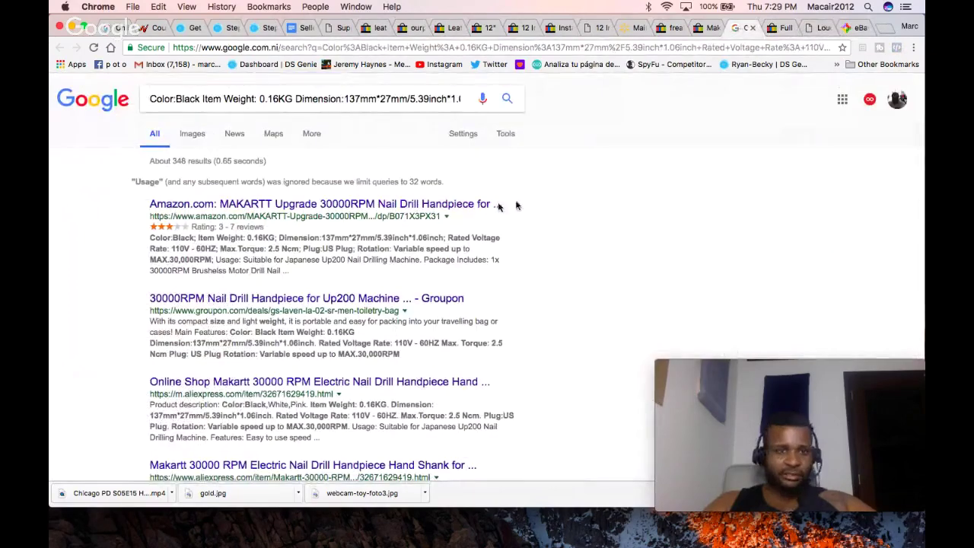
{"action": "left_click", "coordinate": [431, 202]}
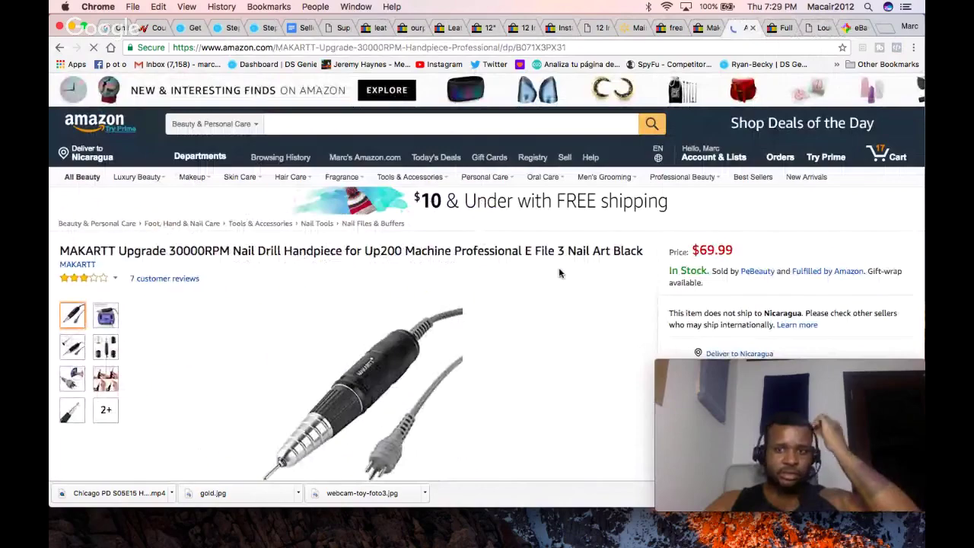
{"action": "scroll", "coordinate": [558, 267], "scroll_direction": "down", "scroll_amount": 3}
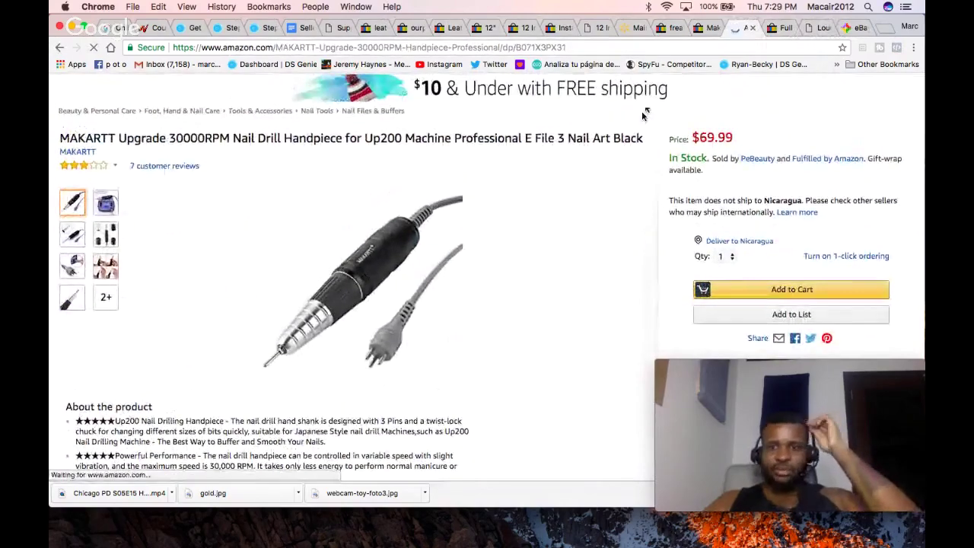
Step: Check the purchase history of the eBay nail drill listing and return to the listing page
{"action": "left_click", "coordinate": [703, 27]}
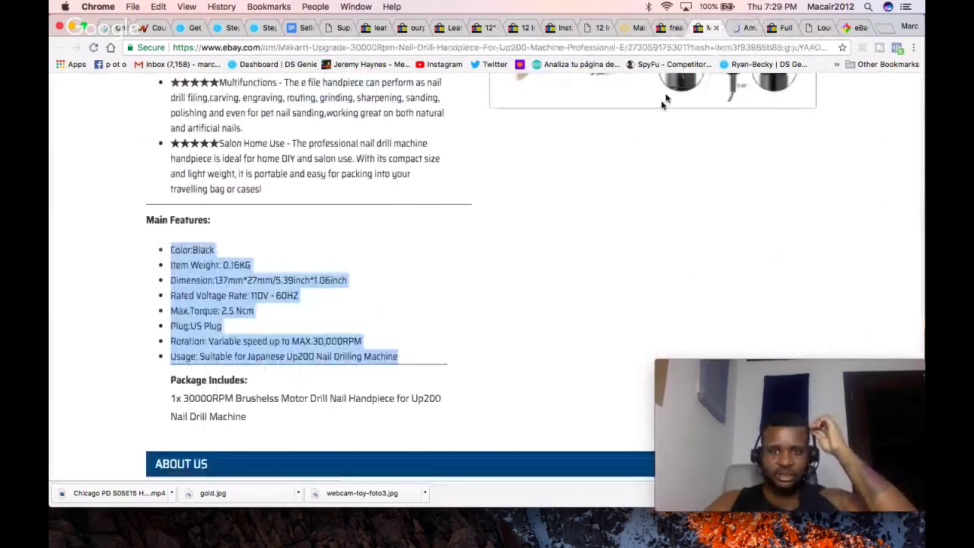
{"action": "scroll", "coordinate": [662, 102], "scroll_direction": "up", "scroll_amount": 15}
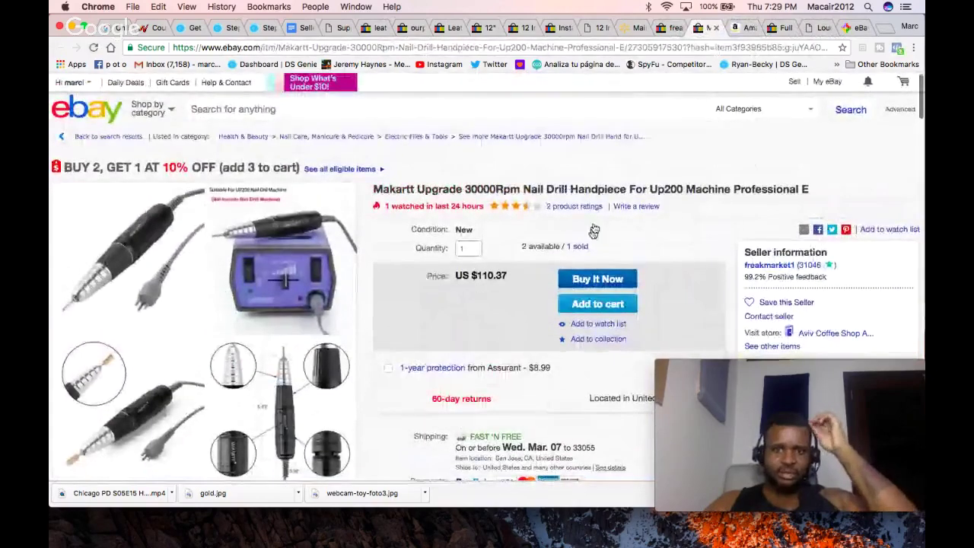
{"action": "left_click", "coordinate": [585, 250]}
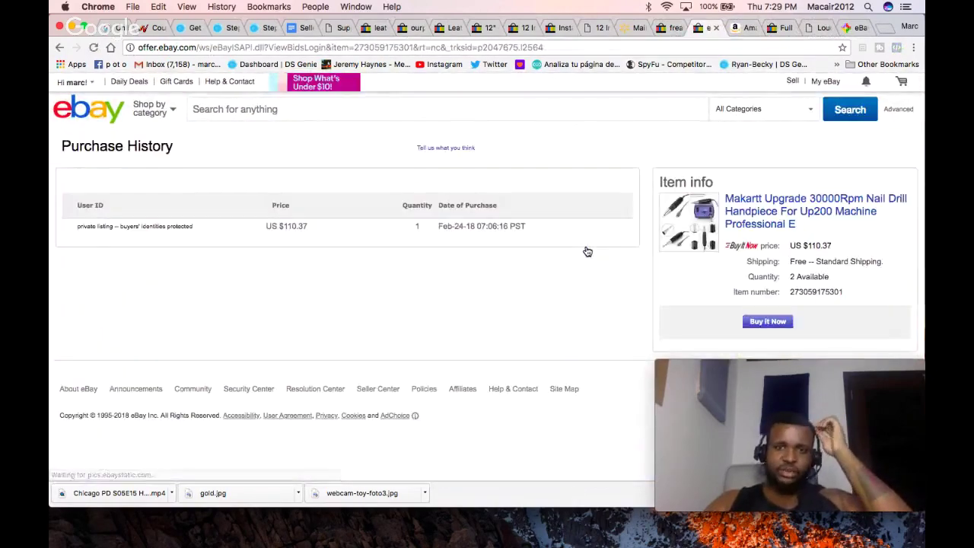
{"action": "left_click", "coordinate": [60, 47]}
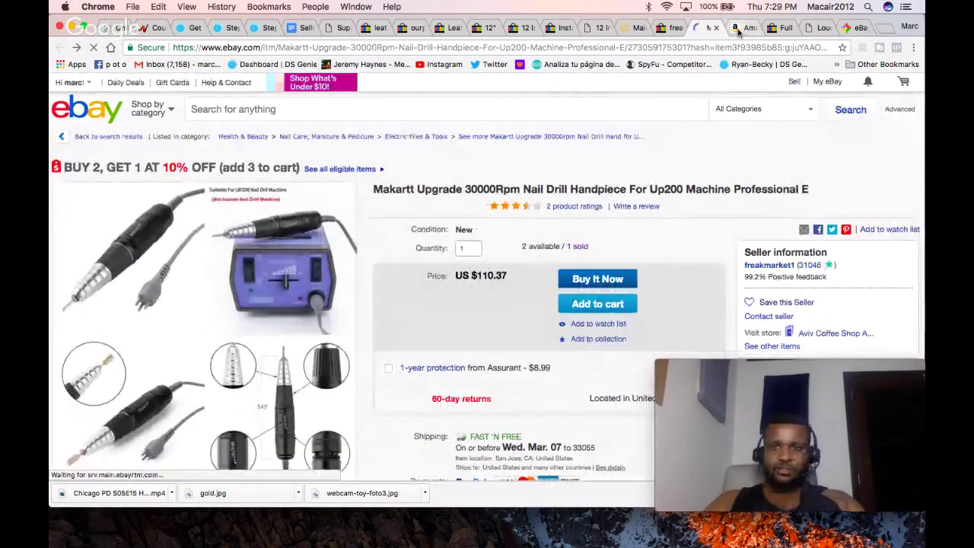
Step: Switch back to the Amazon nail drill page and review its price and product details against the eBay listing
{"action": "left_click", "coordinate": [739, 28]}
{"action": "scroll", "coordinate": [611, 267], "scroll_direction": "down", "scroll_amount": 1}
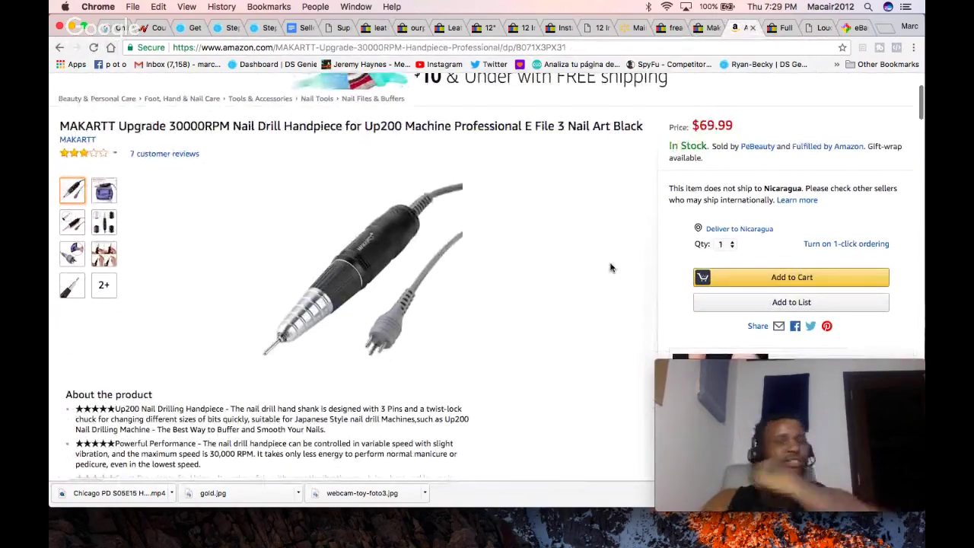
{"action": "scroll", "coordinate": [610, 267], "scroll_direction": "up", "scroll_amount": 2}
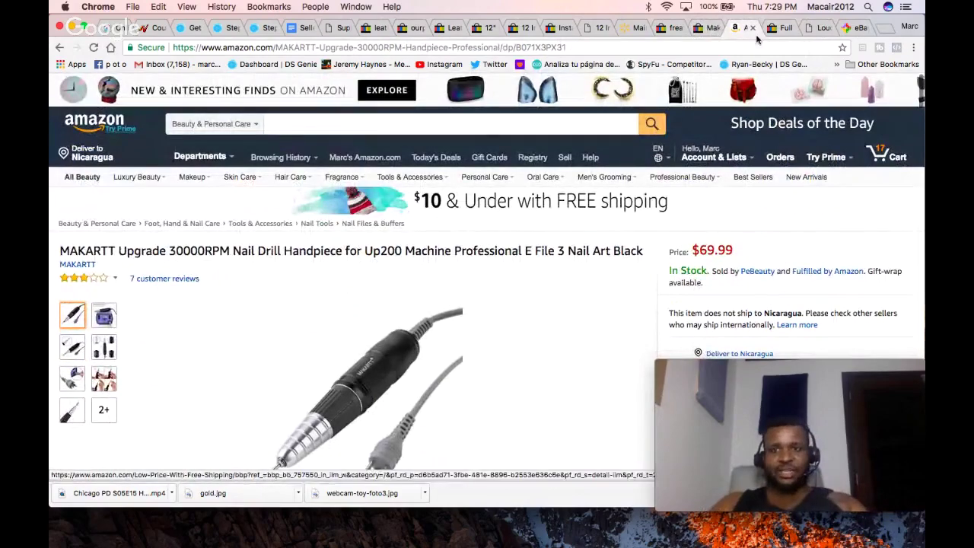
Step: Check the eBay nail drill's purchase history, and calculate its profit in the fee calculator with item cost 70 and BIN price 110
{"action": "left_click", "coordinate": [703, 28]}
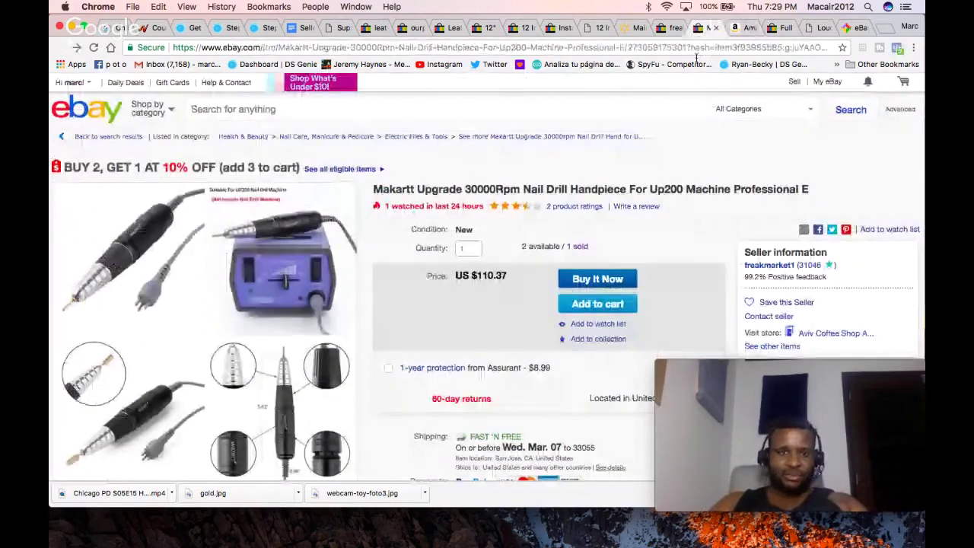
{"action": "left_click", "coordinate": [579, 247]}
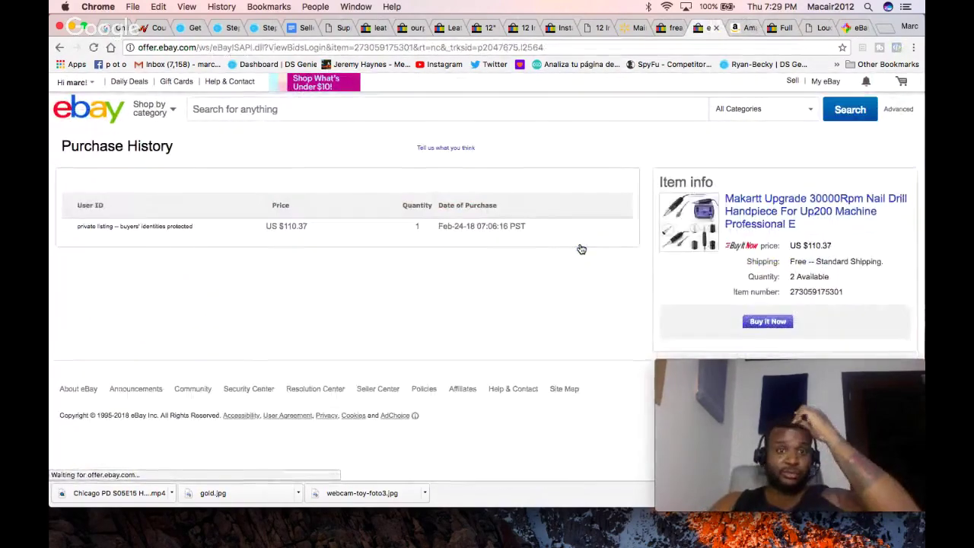
{"action": "left_click", "coordinate": [851, 27]}
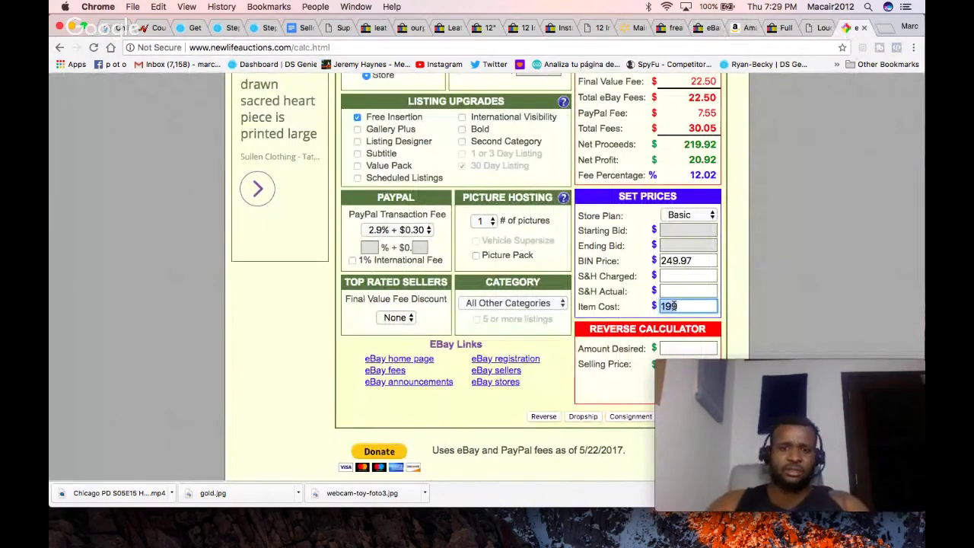
{"action": "double_click", "coordinate": [679, 260]}
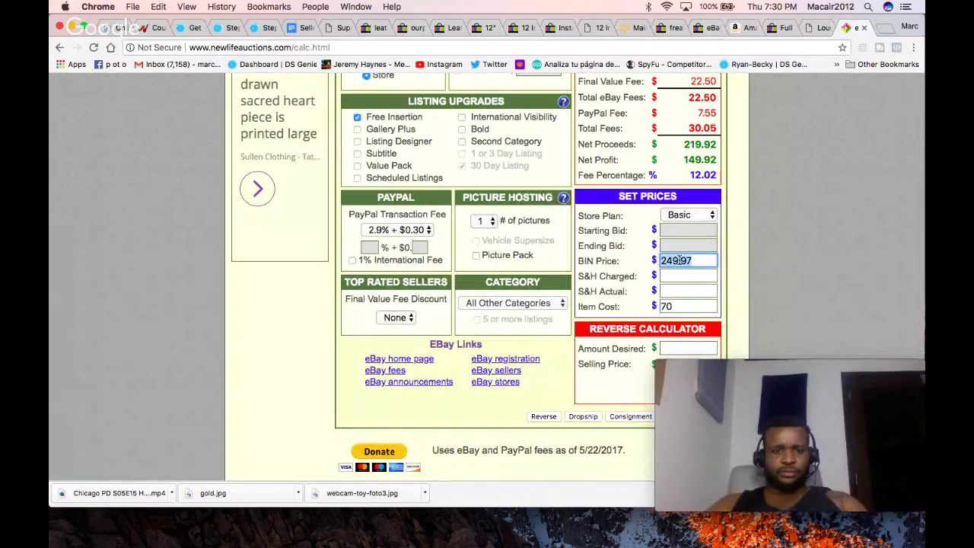
{"action": "type", "text": "110"}
{"action": "left_click", "coordinate": [811, 251]}
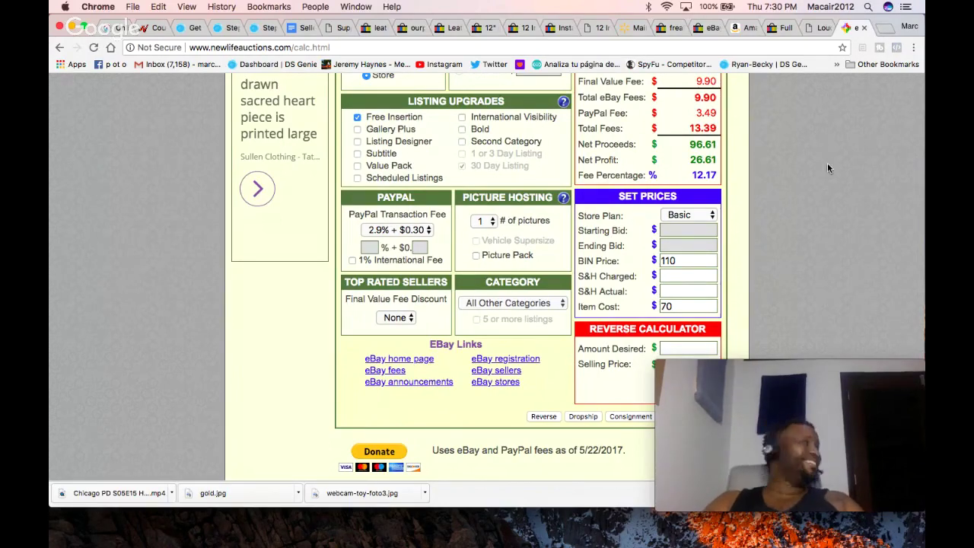
Step: Search Google for the description paragraph of the eBay portable speaker listing that begins "QFX's Bluetooth Party PA Speaker packs big sound"
{"action": "left_click", "coordinate": [812, 31]}
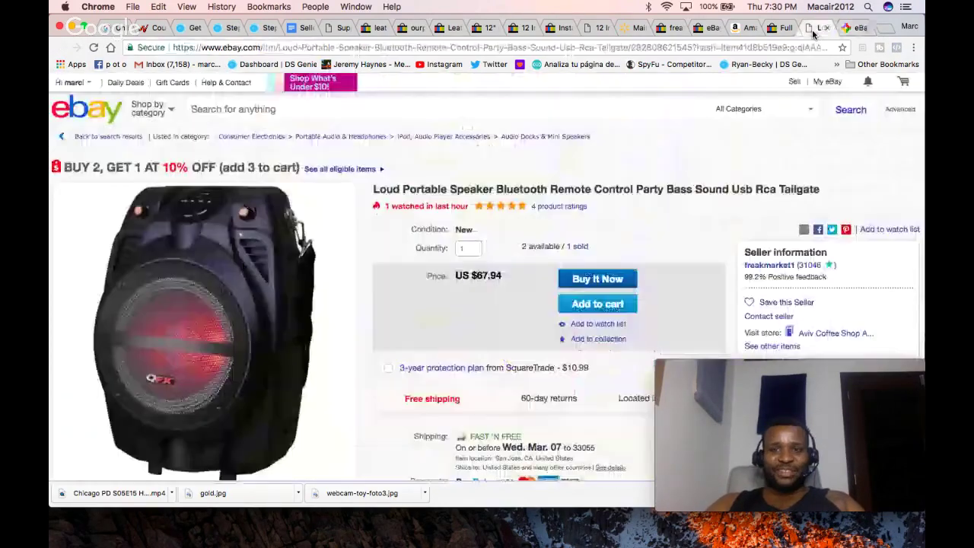
{"action": "scroll", "coordinate": [689, 228], "scroll_direction": "down", "scroll_amount": 3}
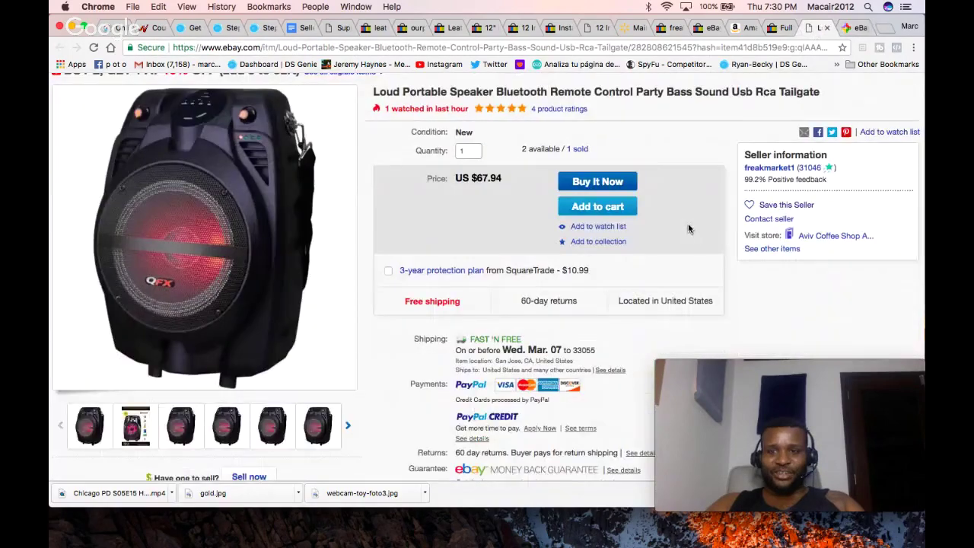
{"action": "scroll", "coordinate": [688, 228], "scroll_direction": "down", "scroll_amount": 15}
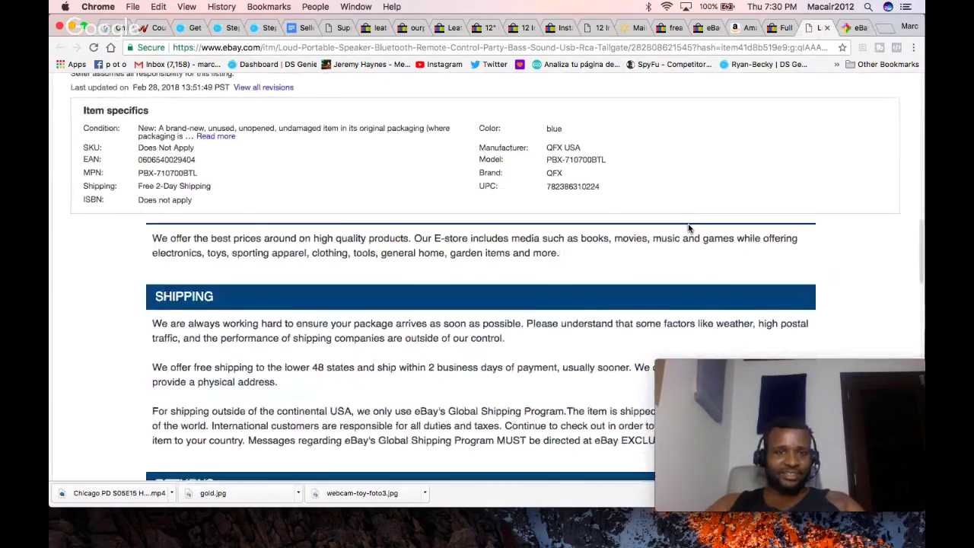
{"action": "scroll", "coordinate": [687, 228], "scroll_direction": "up", "scroll_amount": 5}
{"action": "scroll", "coordinate": [687, 228], "scroll_direction": "down", "scroll_amount": 3}
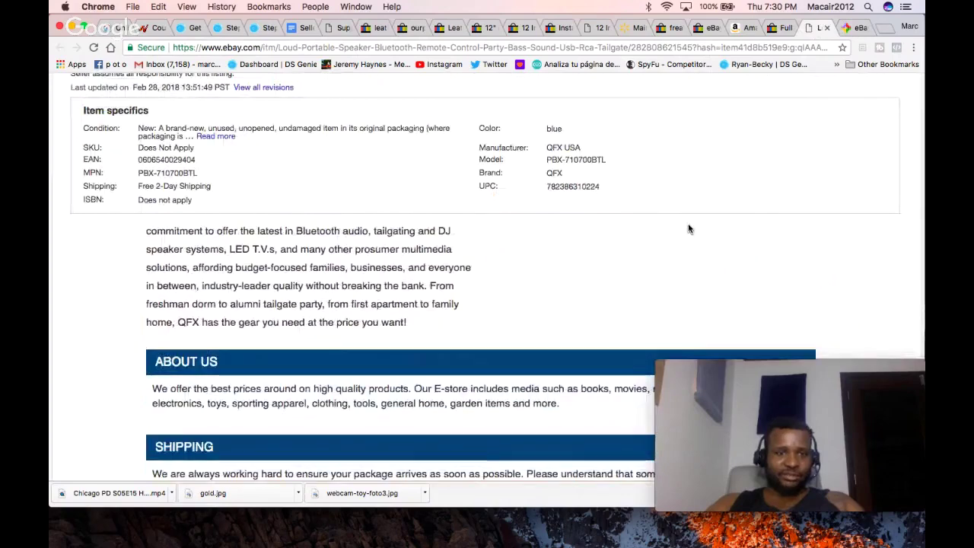
{"action": "scroll", "coordinate": [687, 225], "scroll_direction": "up", "scroll_amount": 5}
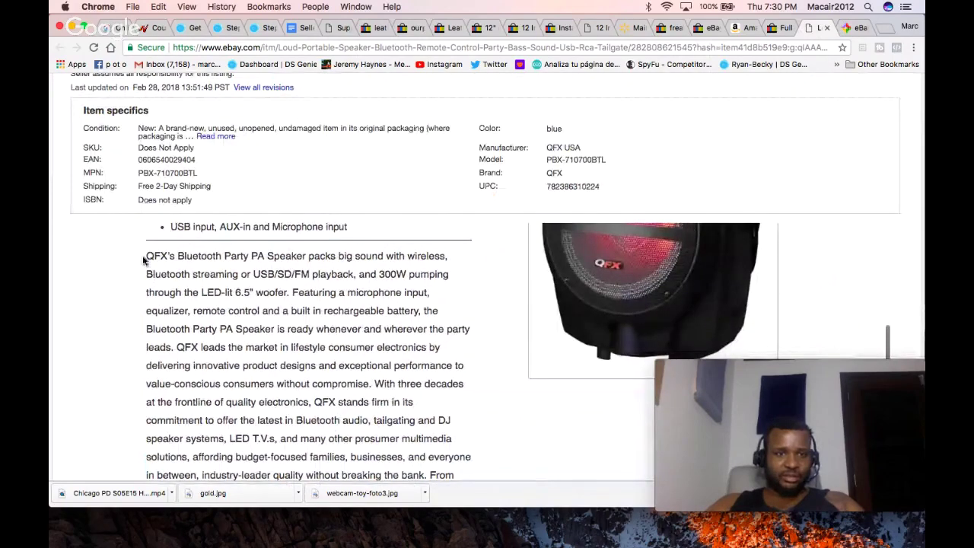
{"action": "left_click_drag", "start_coordinate": [144, 257], "coordinate": [428, 472]}
{"action": "right_click", "coordinate": [359, 378]}
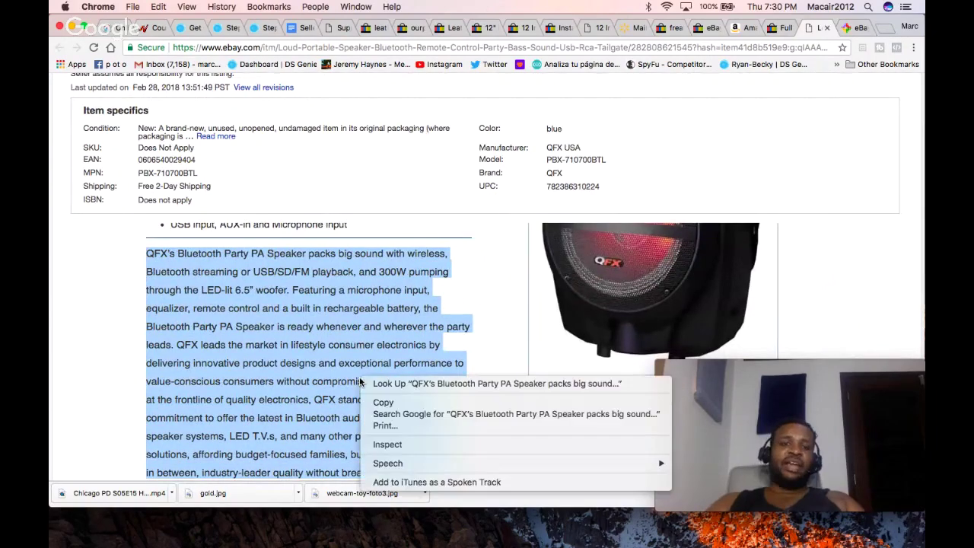
{"action": "left_click", "coordinate": [400, 414]}
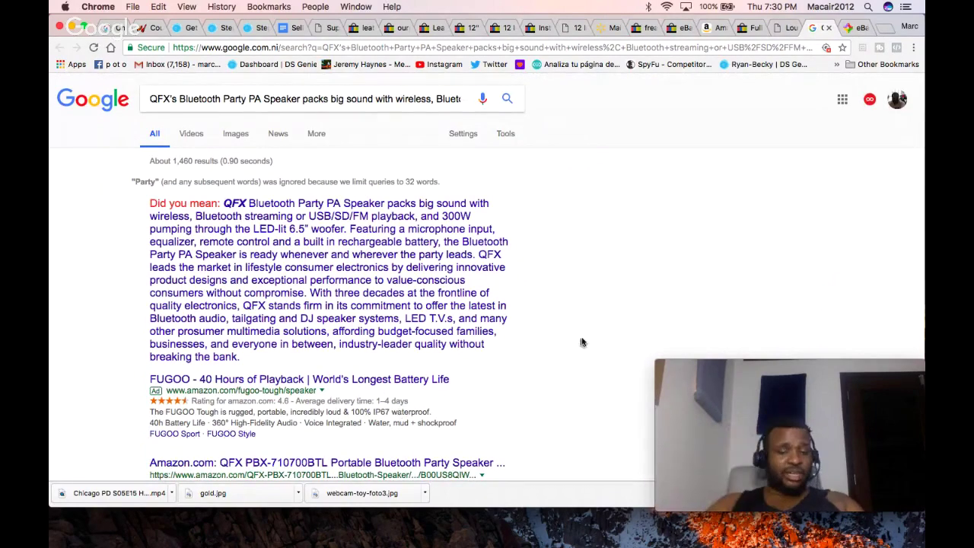
Step: Open the Amazon result for the QFX PBX-710700BTL Portable Bluetooth Party Speaker, review its product page, and return to the Google results
{"action": "scroll", "coordinate": [576, 326], "scroll_direction": "down", "scroll_amount": 4}
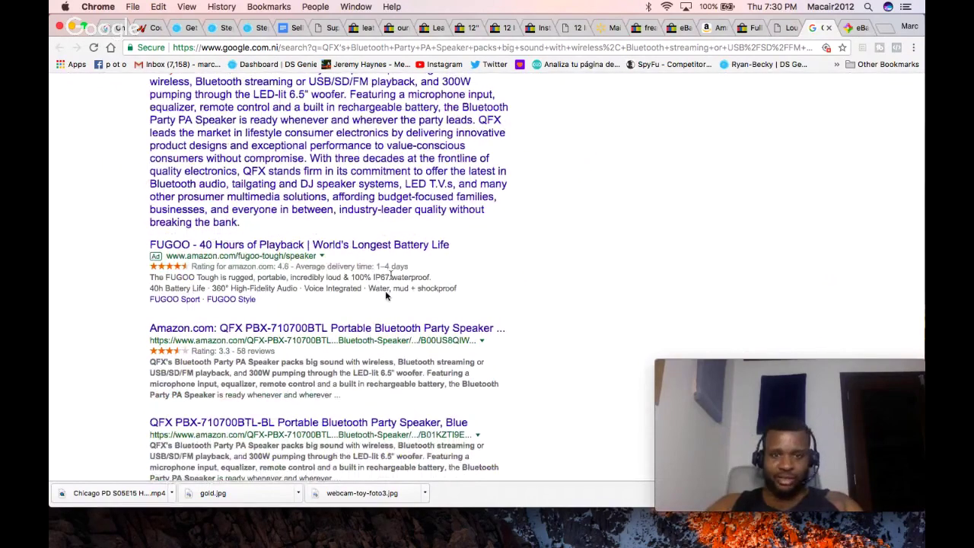
{"action": "left_click", "coordinate": [397, 327]}
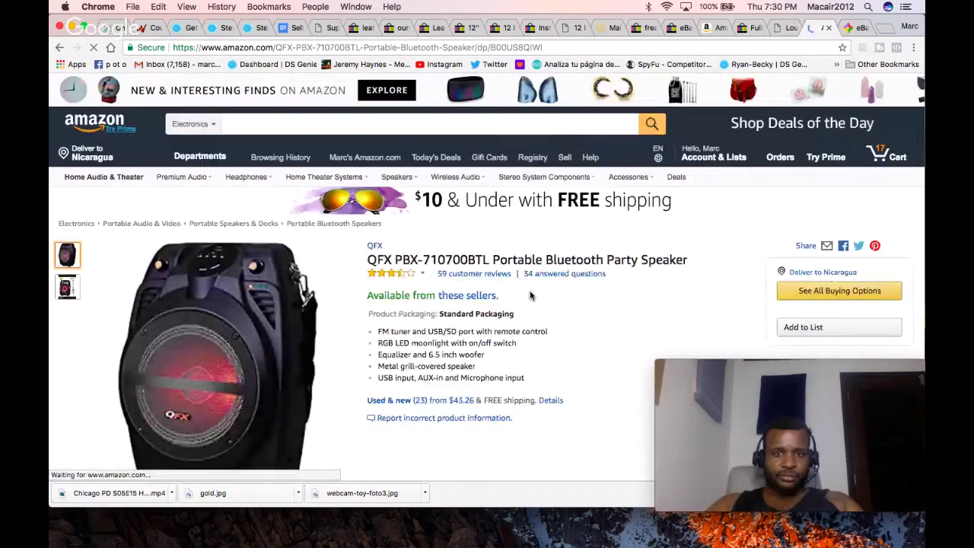
{"action": "scroll", "coordinate": [531, 295], "scroll_direction": "down", "scroll_amount": 3}
{"action": "scroll", "coordinate": [530, 296], "scroll_direction": "up", "scroll_amount": 3}
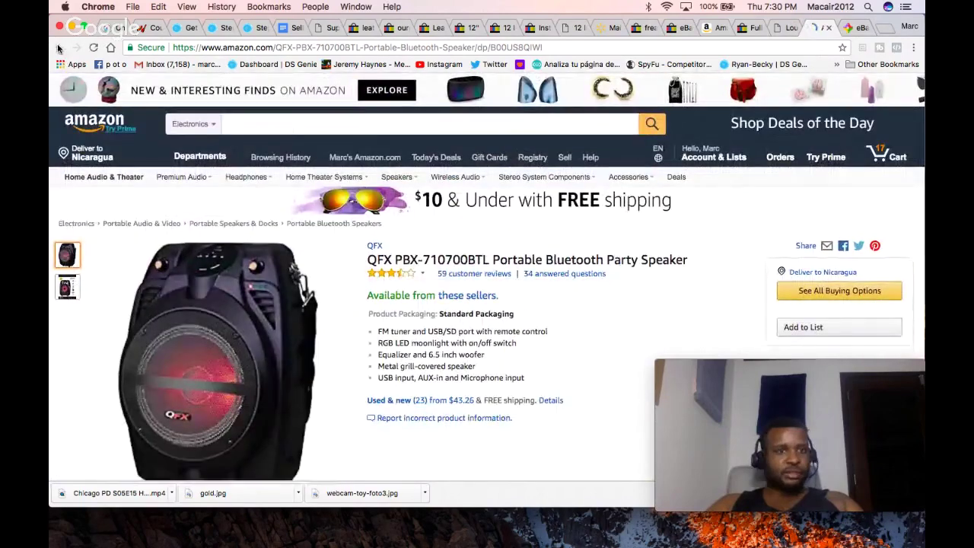
{"action": "left_click", "coordinate": [59, 47]}
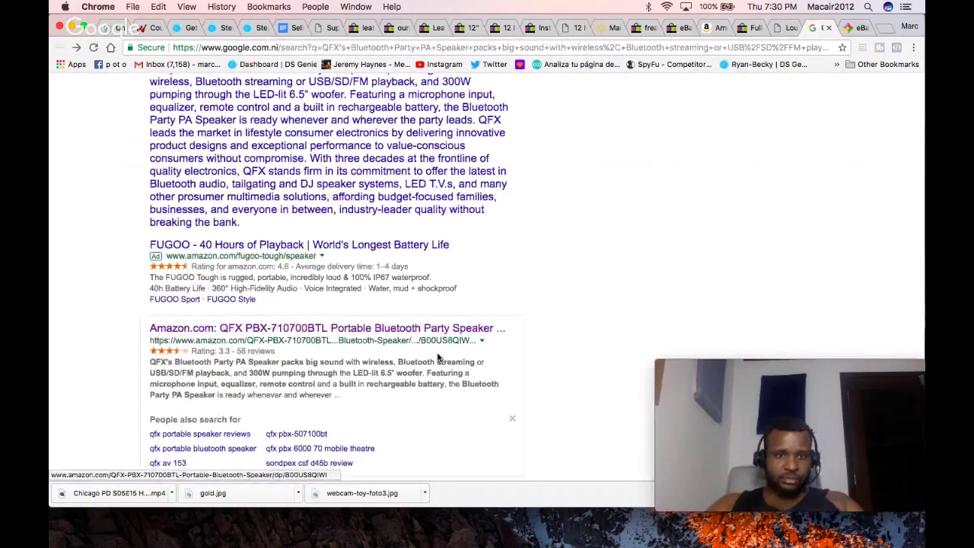
Step: Open the Amazon result for the blue QFX PBX-710700BTL-BL speaker and return to the search results
{"action": "scroll", "coordinate": [436, 356], "scroll_direction": "down", "scroll_amount": 5}
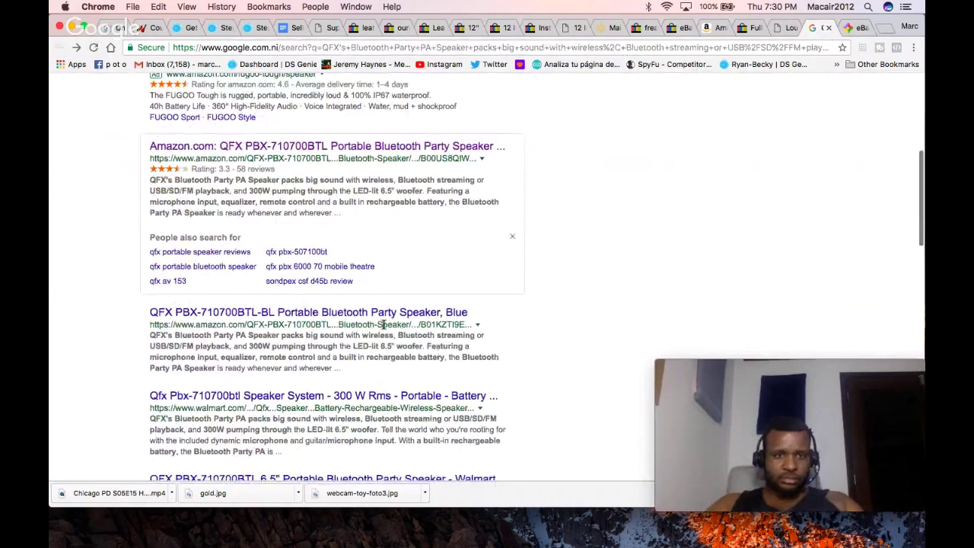
{"action": "left_click", "coordinate": [371, 313]}
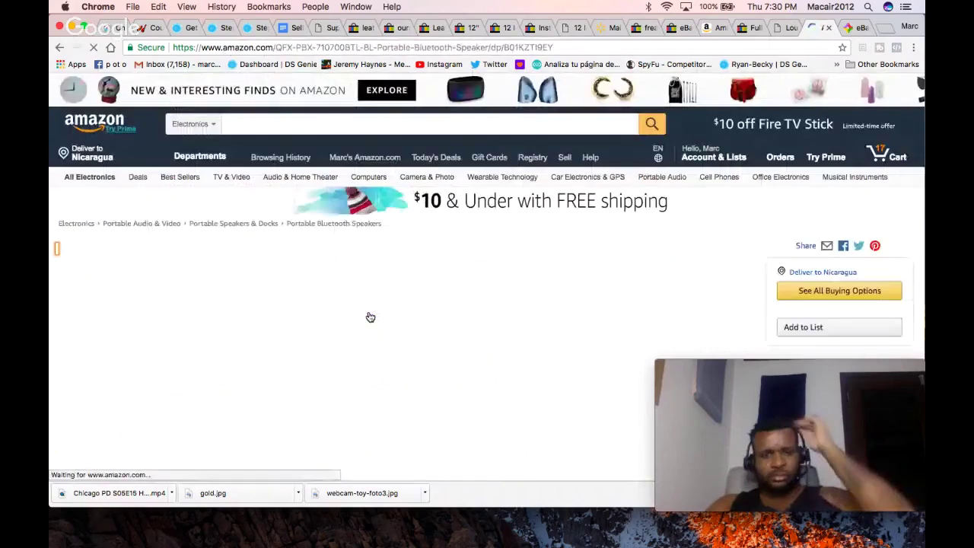
{"action": "left_click", "coordinate": [56, 47]}
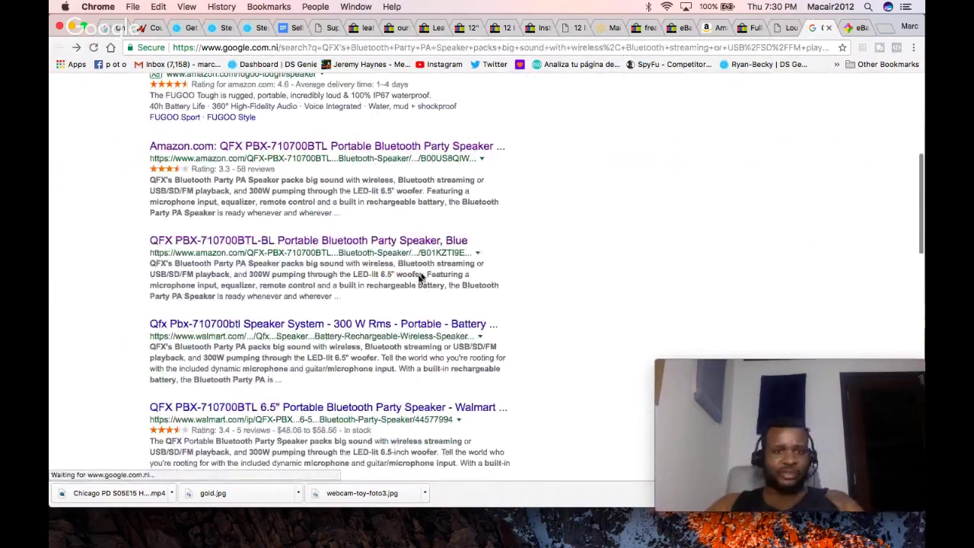
Step: Reopen the Amazon page for the QFX PBX-710700BTL speaker and view all its buying options to compare seller prices
{"action": "left_click", "coordinate": [378, 147]}
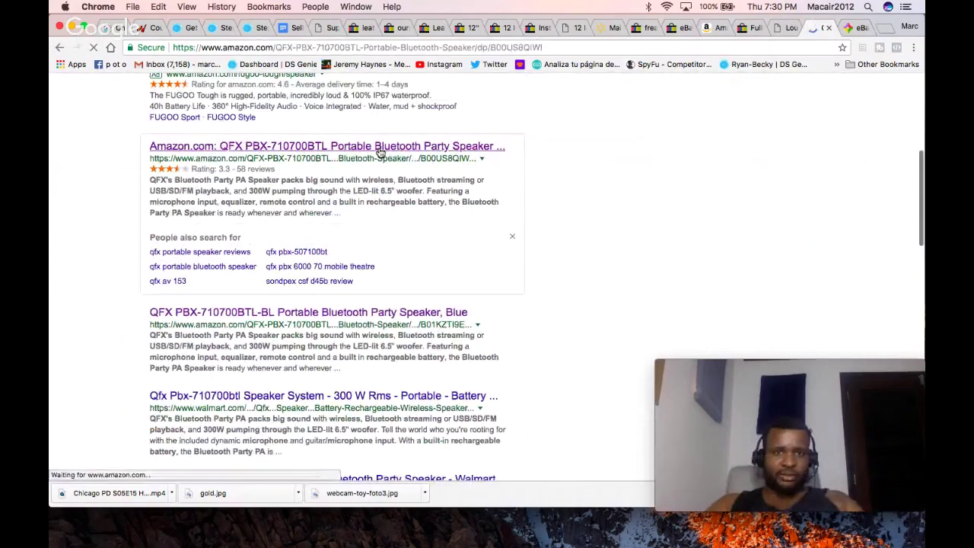
{"action": "scroll", "coordinate": [628, 286], "scroll_direction": "down", "scroll_amount": 2}
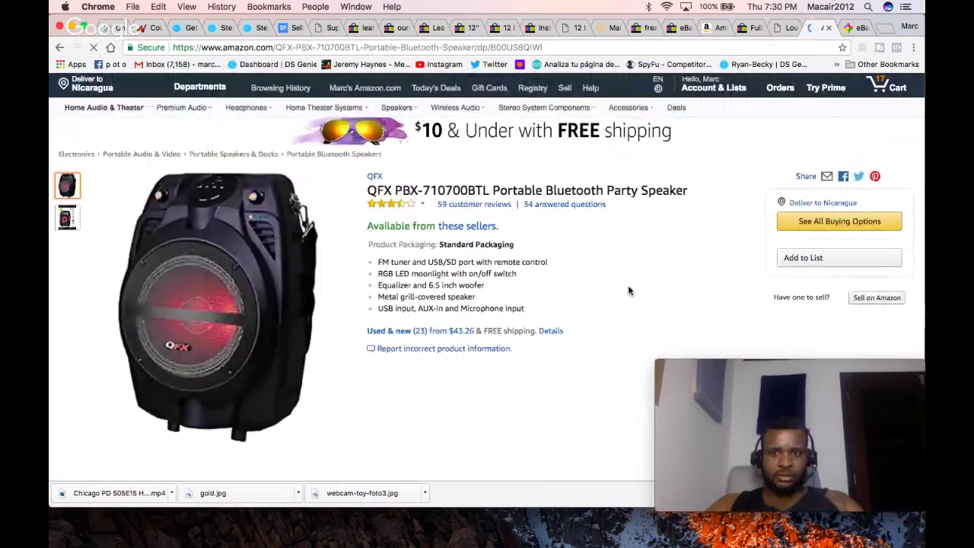
{"action": "left_click", "coordinate": [862, 222]}
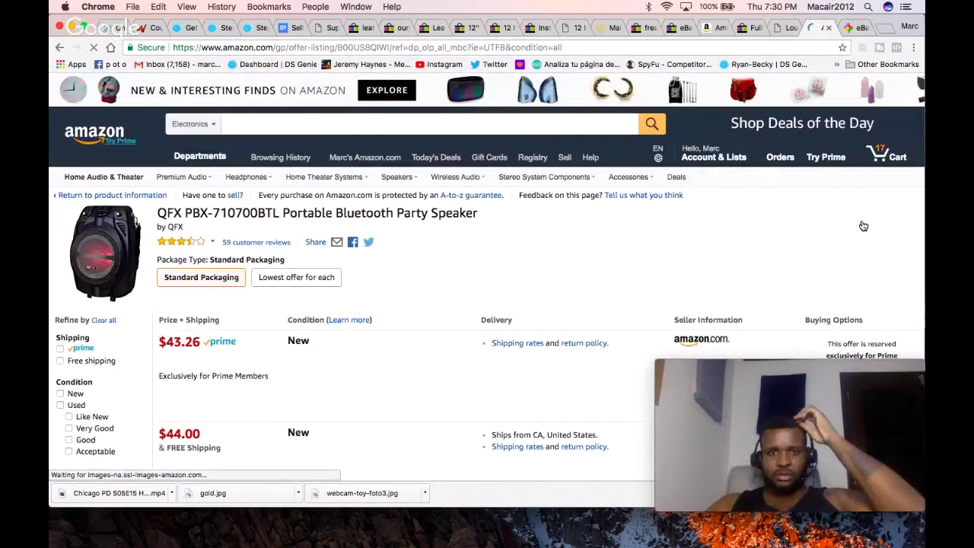
{"action": "scroll", "coordinate": [675, 301], "scroll_direction": "down", "scroll_amount": 2}
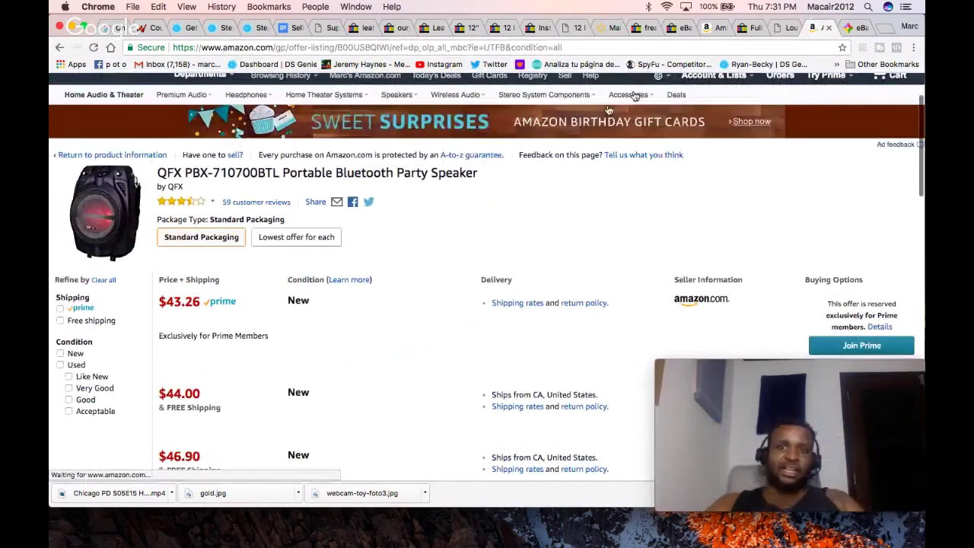
Step: Go back to the eBay portable speaker listing to check its selling price
{"action": "left_click", "coordinate": [749, 29]}
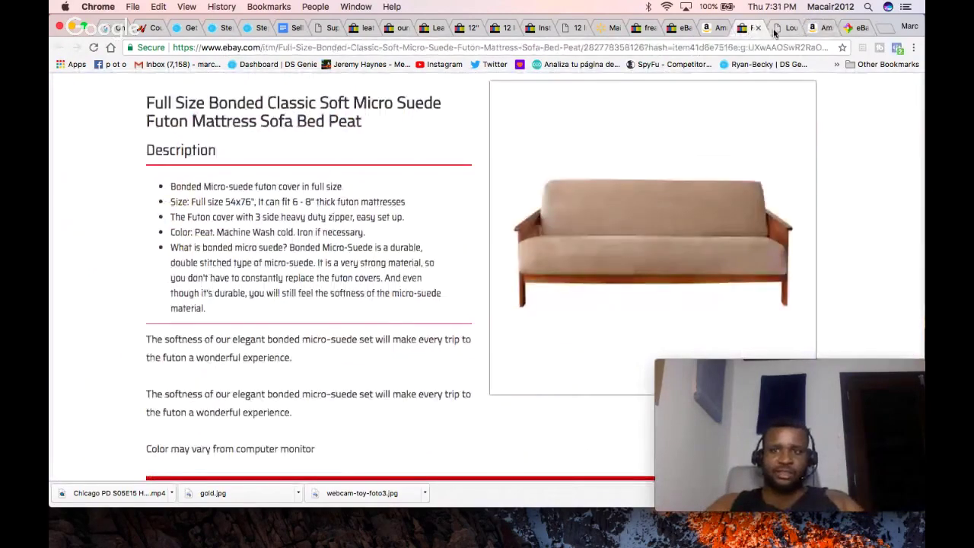
{"action": "left_click", "coordinate": [776, 28]}
{"action": "scroll", "coordinate": [755, 143], "scroll_direction": "up", "scroll_amount": 10}
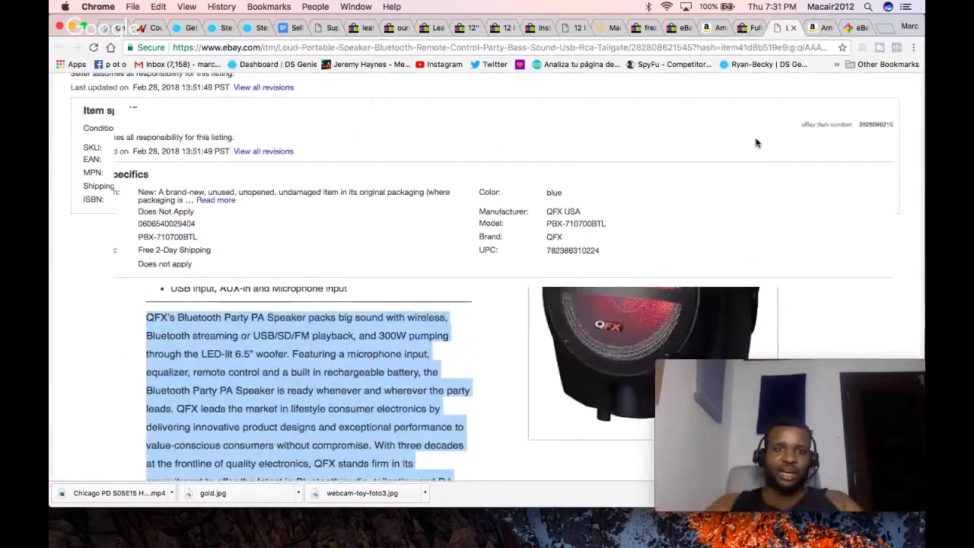
Step: Calculate the speaker's profit in the fee calculator with item cost 43 and BIN price 67
{"action": "left_click", "coordinate": [850, 28]}
{"action": "double_click", "coordinate": [685, 306]}
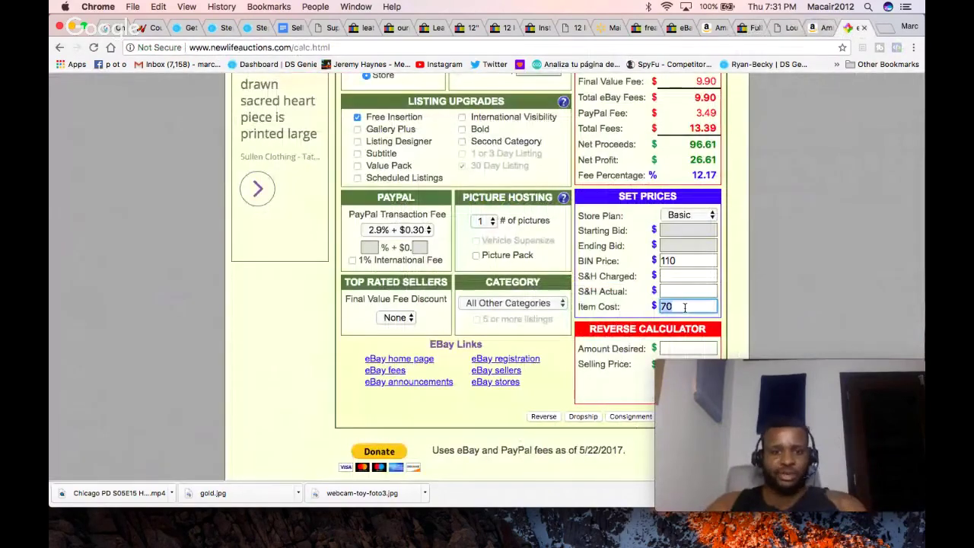
{"action": "type", "text": "43"}
{"action": "double_click", "coordinate": [685, 260]}
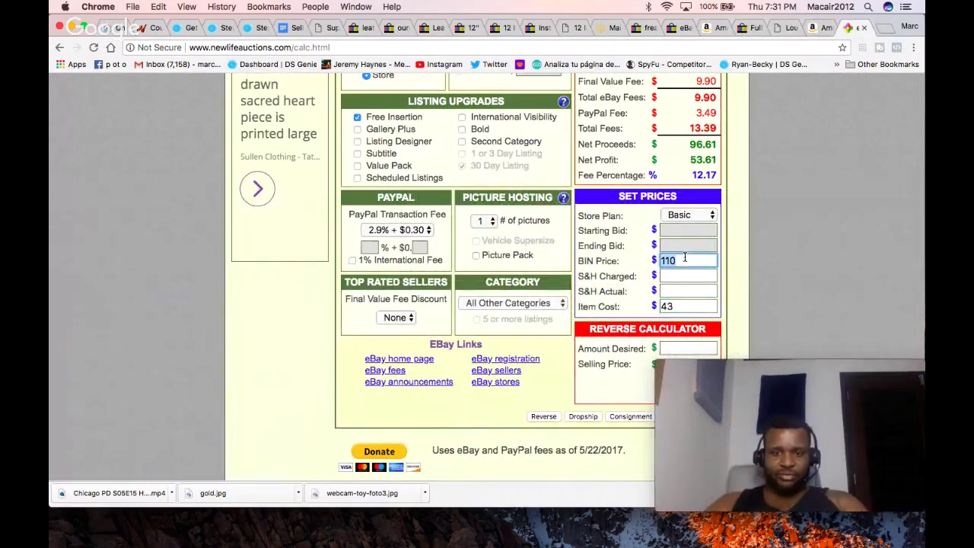
{"action": "left_click", "coordinate": [756, 240]}
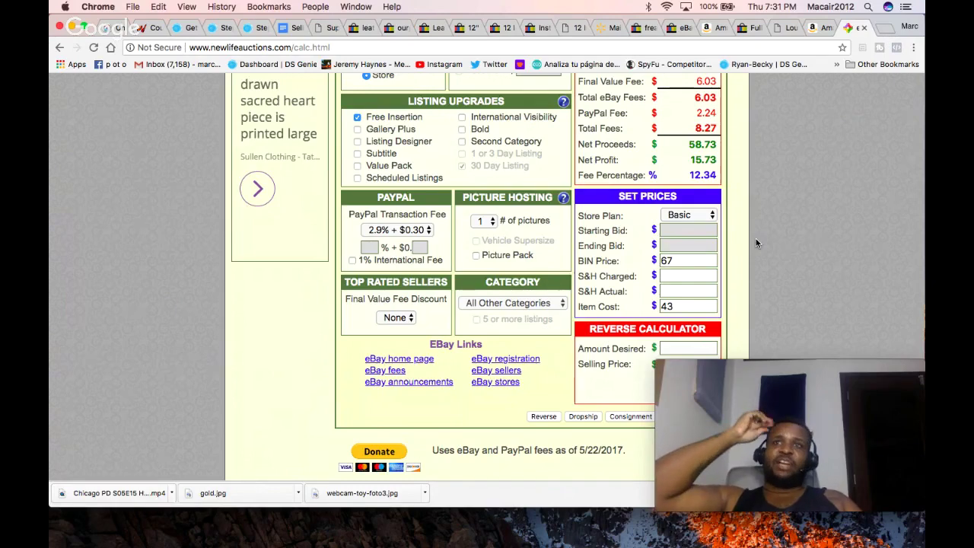
Step: Recalculate the speaker's profit with a BIN price of 59.97 and with a BIN price of 56.97
{"action": "double_click", "coordinate": [667, 263]}
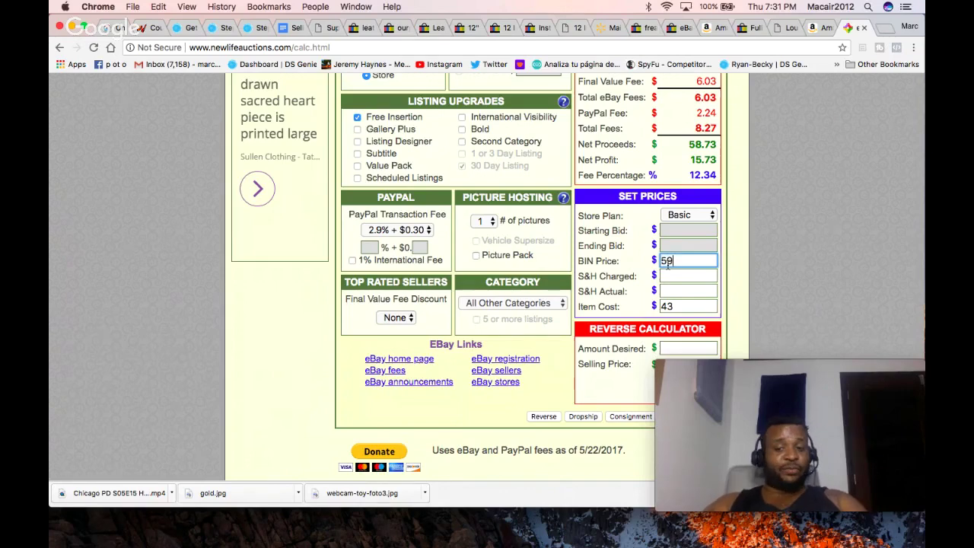
{"action": "left_click", "coordinate": [826, 259]}
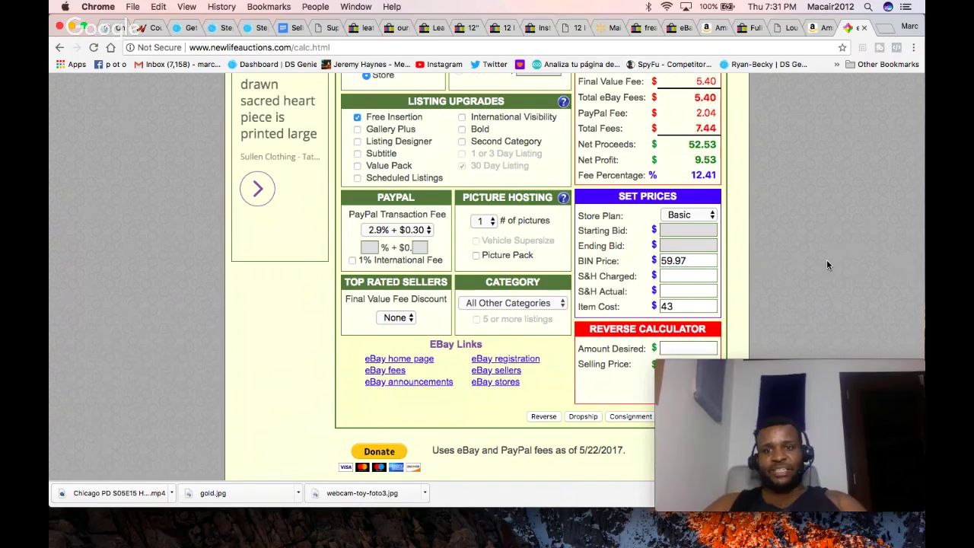
{"action": "double_click", "coordinate": [683, 261]}
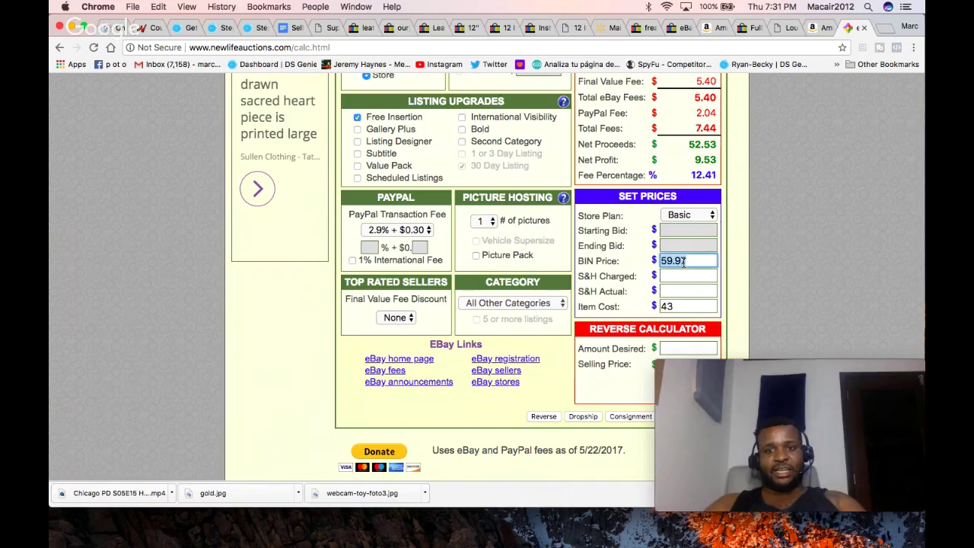
{"action": "type", "text": "56"}
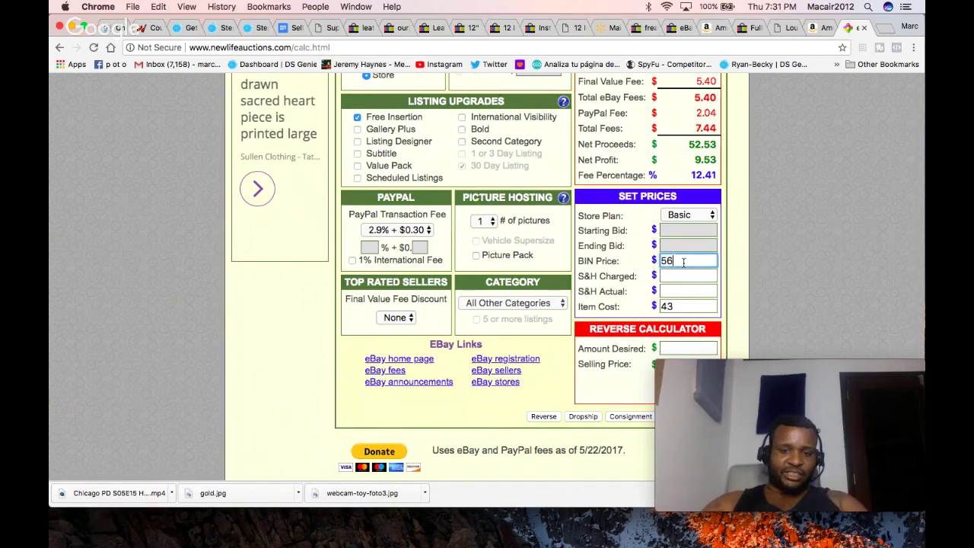
{"action": "type", "text": ".97"}
{"action": "left_click", "coordinate": [788, 255]}
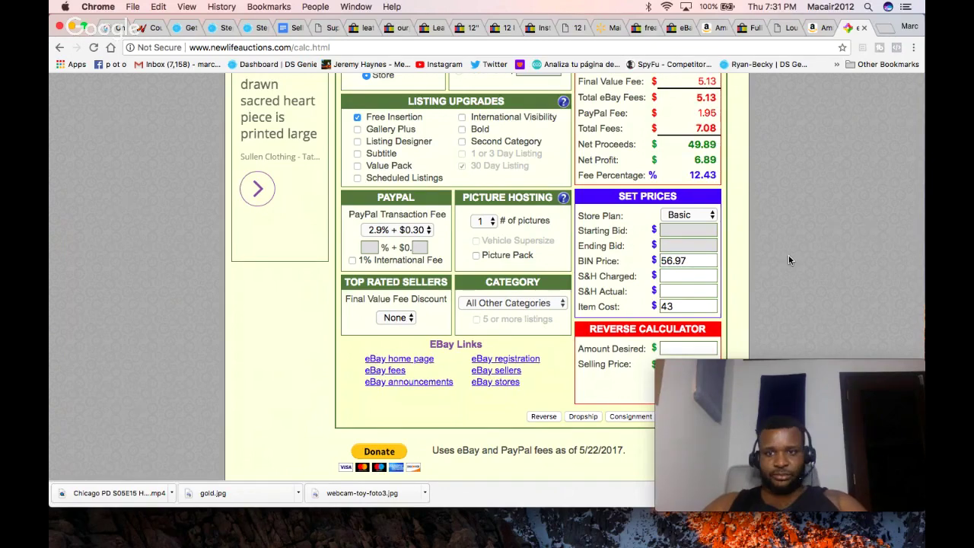
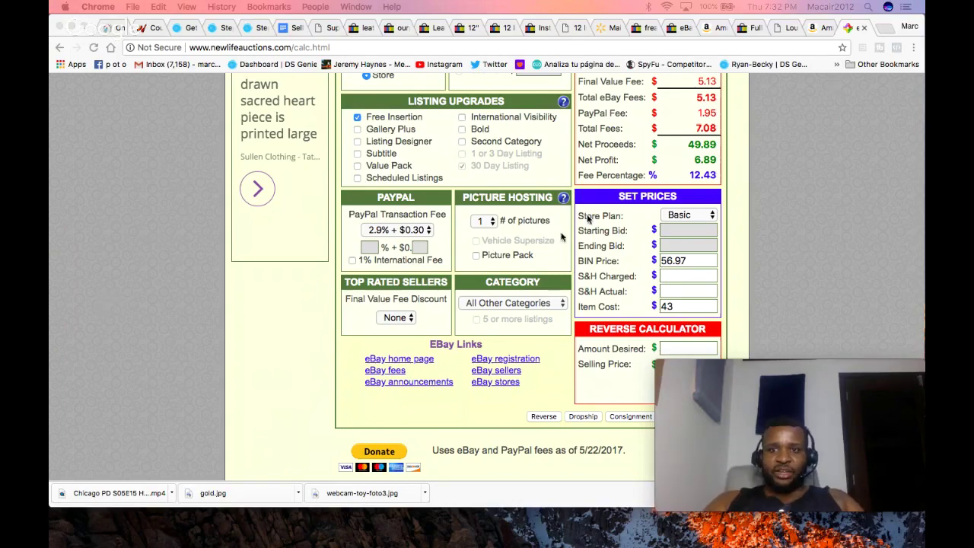
Step: Review the Amazon seller offers for the QFX PBX-710700BTL speaker once more
{"action": "left_click", "coordinate": [819, 29]}
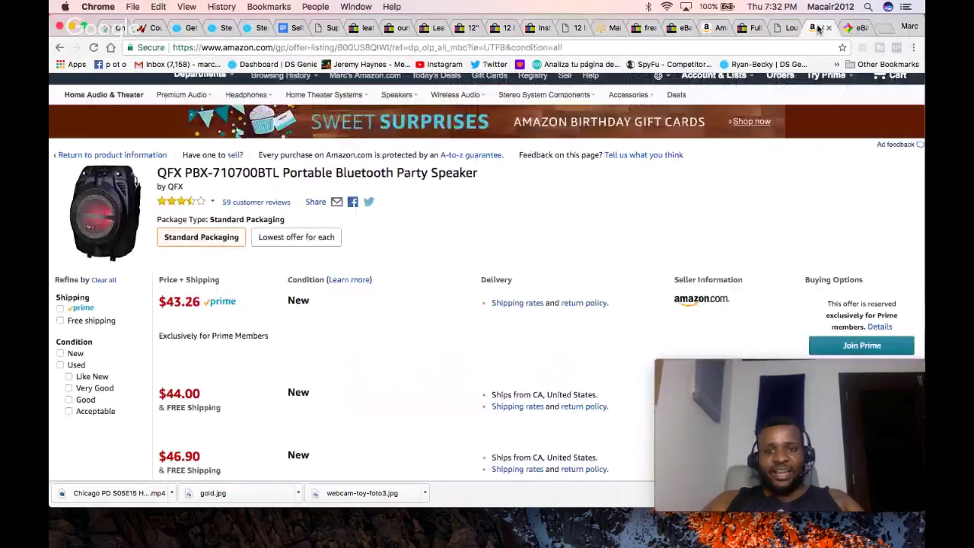
{"action": "scroll", "coordinate": [651, 249], "scroll_direction": "down", "scroll_amount": 5}
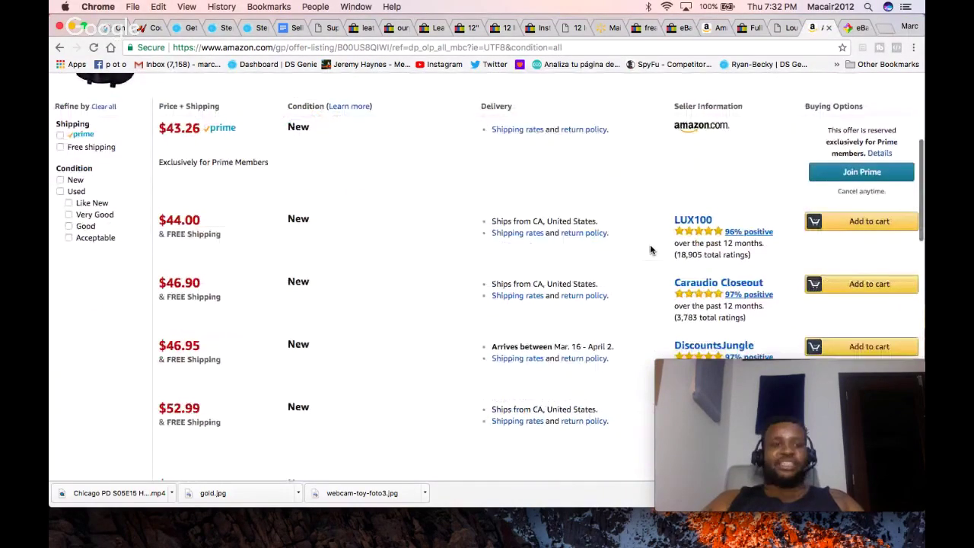
{"action": "scroll", "coordinate": [650, 250], "scroll_direction": "up", "scroll_amount": 5}
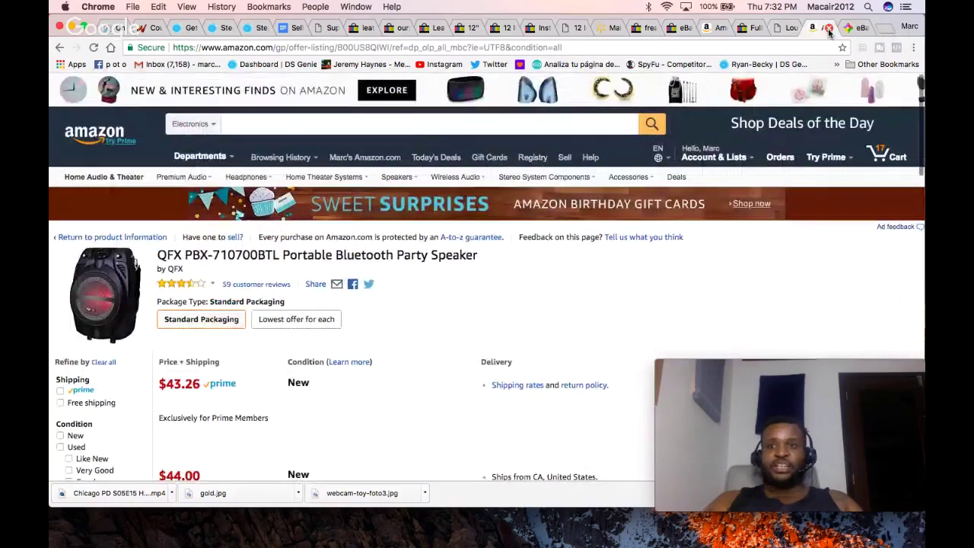
Step: Close the Amazon speaker offers page, the eBay portable speaker listing and the old futon listing
{"action": "left_click", "coordinate": [820, 31]}
{"action": "left_click", "coordinate": [787, 28]}
{"action": "left_click", "coordinate": [794, 28]}
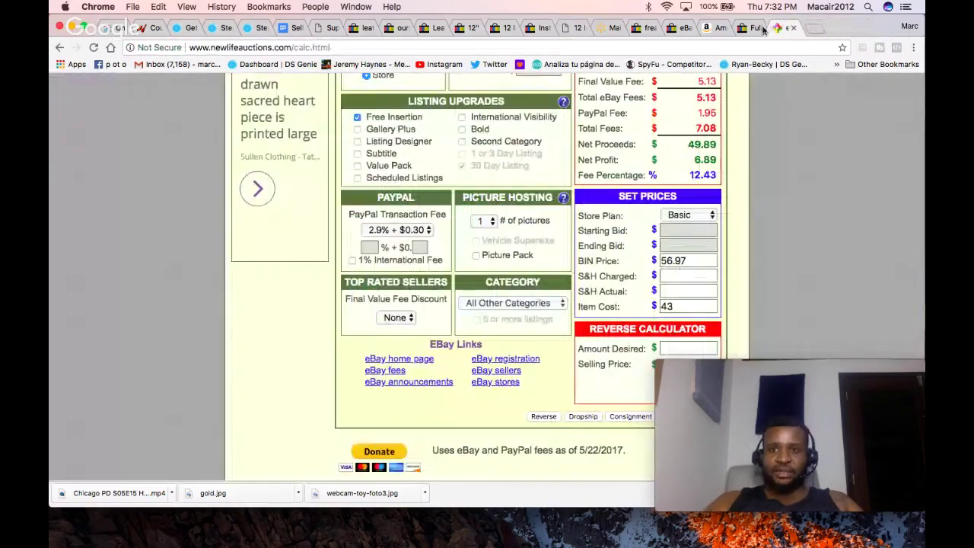
{"action": "left_click", "coordinate": [751, 28]}
{"action": "left_click", "coordinate": [760, 28]}
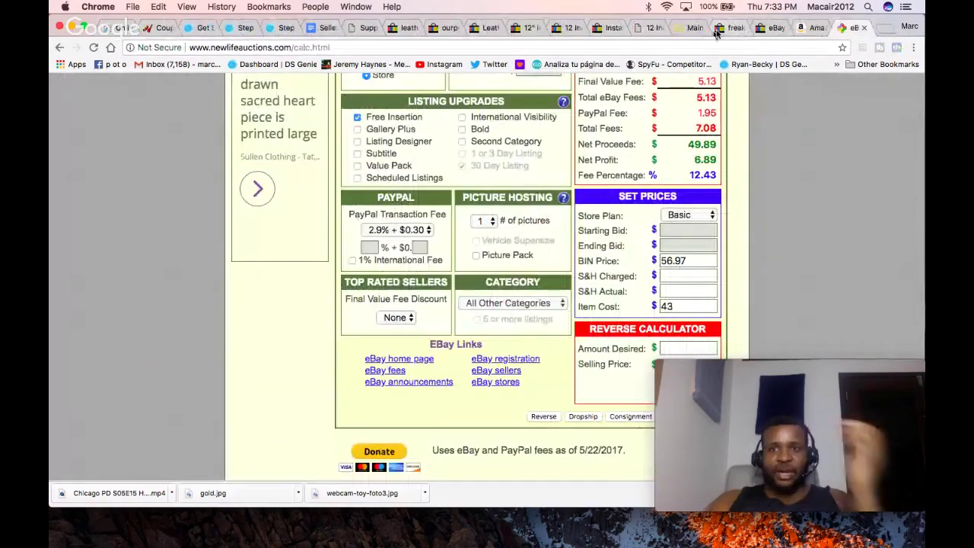
Step: From freakmarket1's sold items, open the Full Size Bonded Classic Soft Micro Suede Futon Mattress listing in a separate tab
{"action": "left_click", "coordinate": [725, 29]}
{"action": "scroll", "coordinate": [551, 144], "scroll_direction": "up", "scroll_amount": 2}
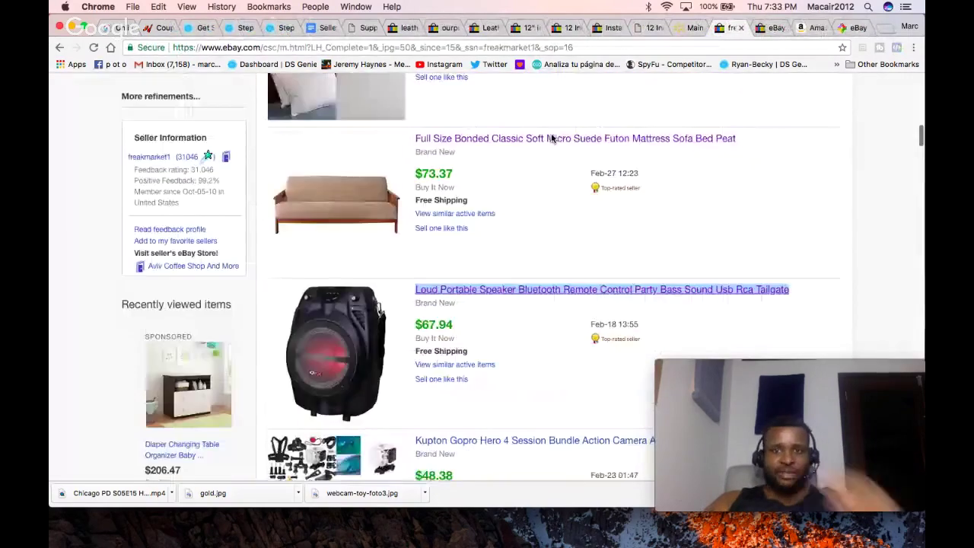
{"action": "right_click", "coordinate": [527, 153]}
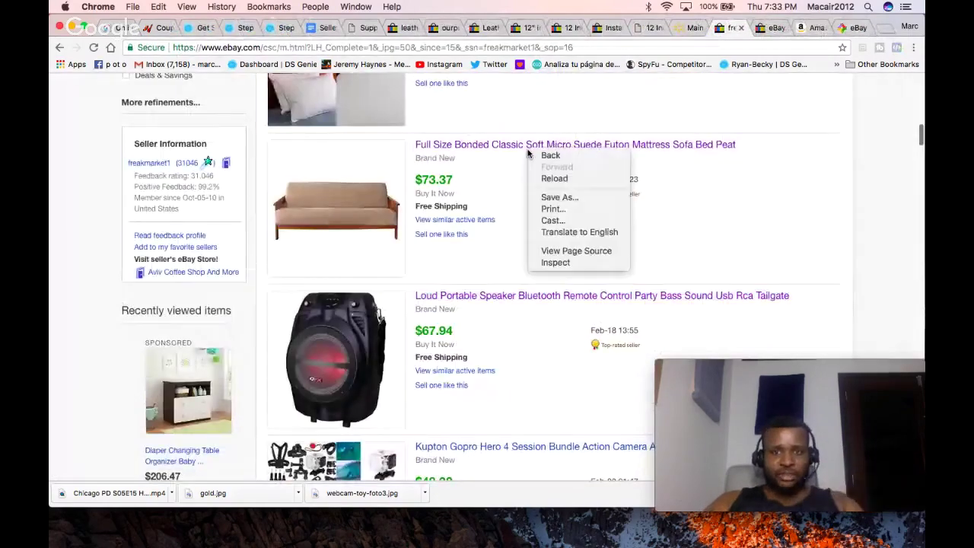
{"action": "right_click", "coordinate": [489, 146]}
{"action": "left_click", "coordinate": [542, 150]}
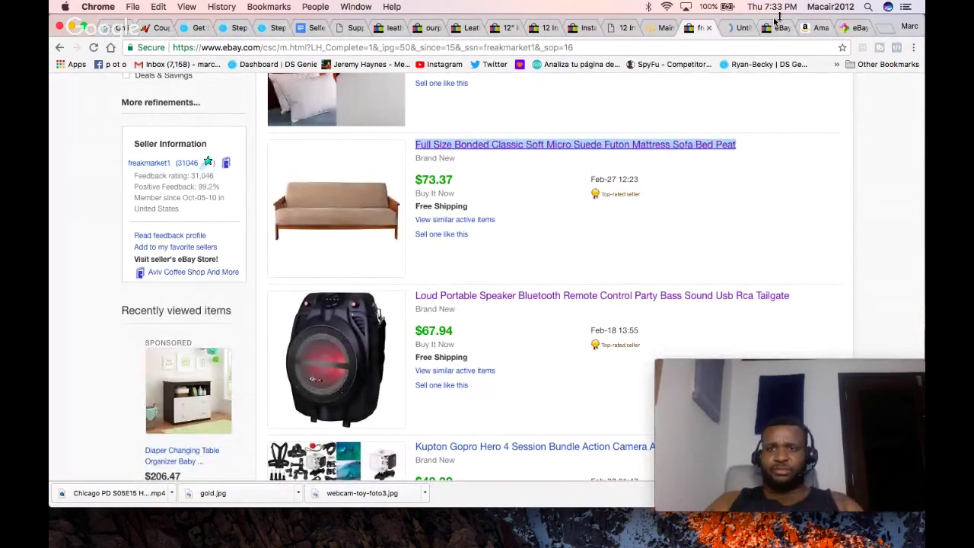
Step: Close the nail drill's eBay purchase history page and bring up the futon listing
{"action": "left_click", "coordinate": [738, 29]}
{"action": "left_click", "coordinate": [777, 29]}
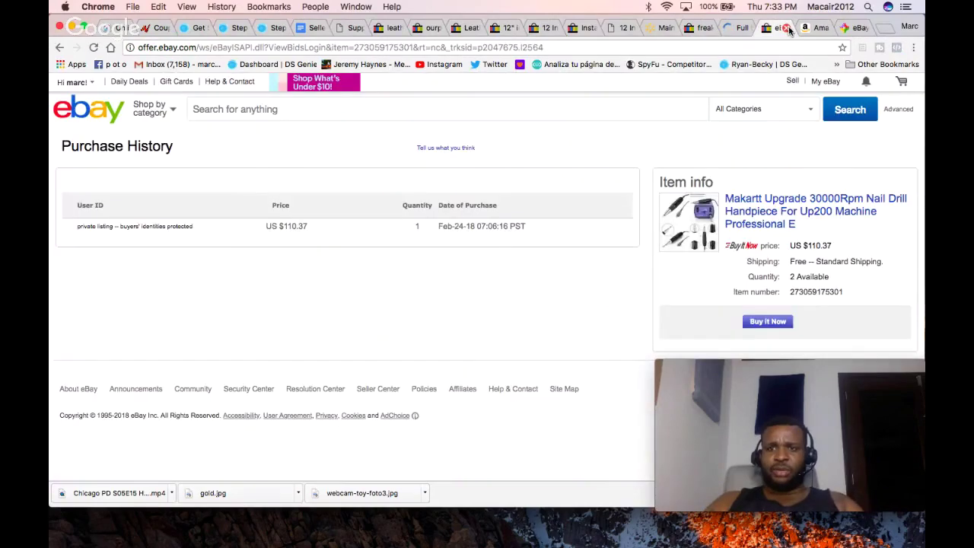
{"action": "left_click", "coordinate": [789, 29]}
{"action": "left_click", "coordinate": [738, 28]}
Step: Search Google for the full bulleted description text of the futon listing
{"action": "scroll", "coordinate": [586, 242], "scroll_direction": "down", "scroll_amount": 10}
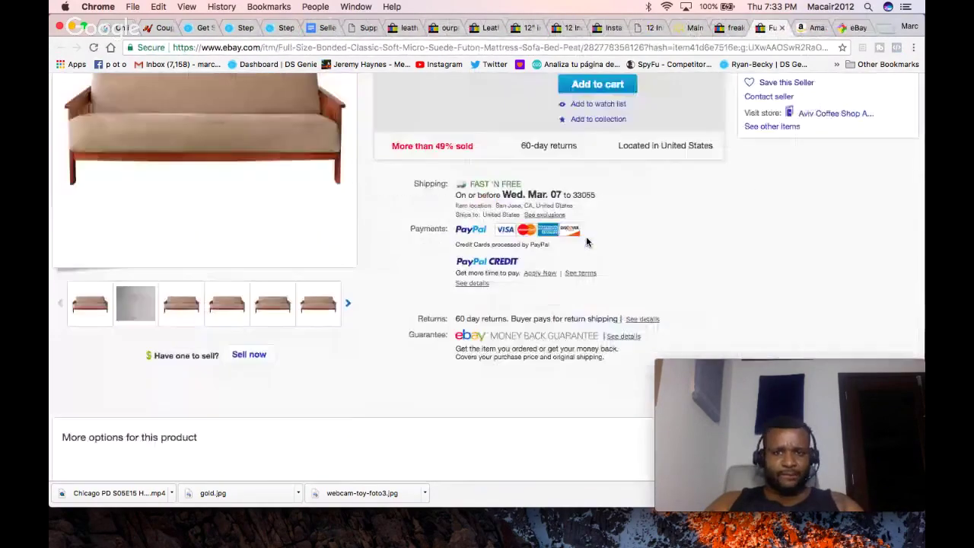
{"action": "scroll", "coordinate": [586, 242], "scroll_direction": "down", "scroll_amount": 15}
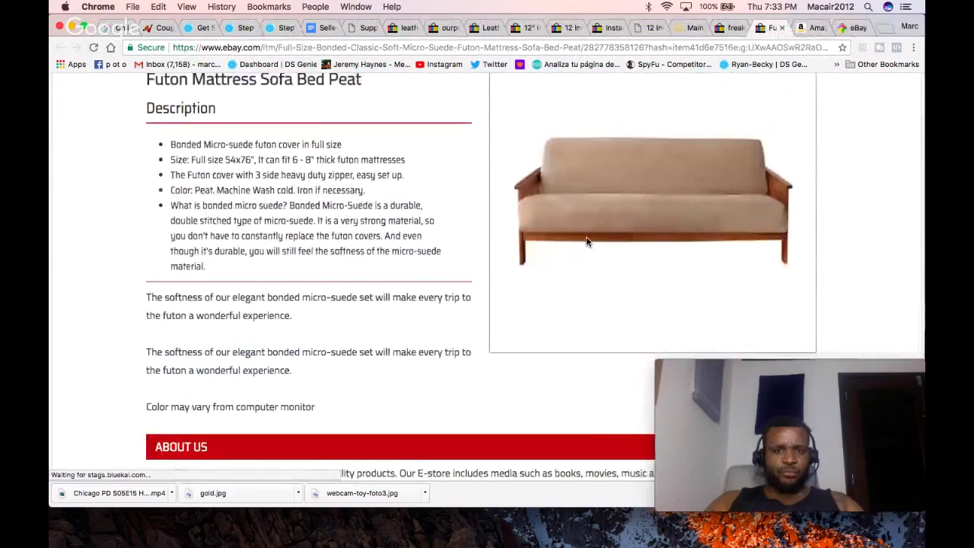
{"action": "left_click_drag", "start_coordinate": [208, 251], "coordinate": [172, 133]}
{"action": "right_click", "coordinate": [192, 145]}
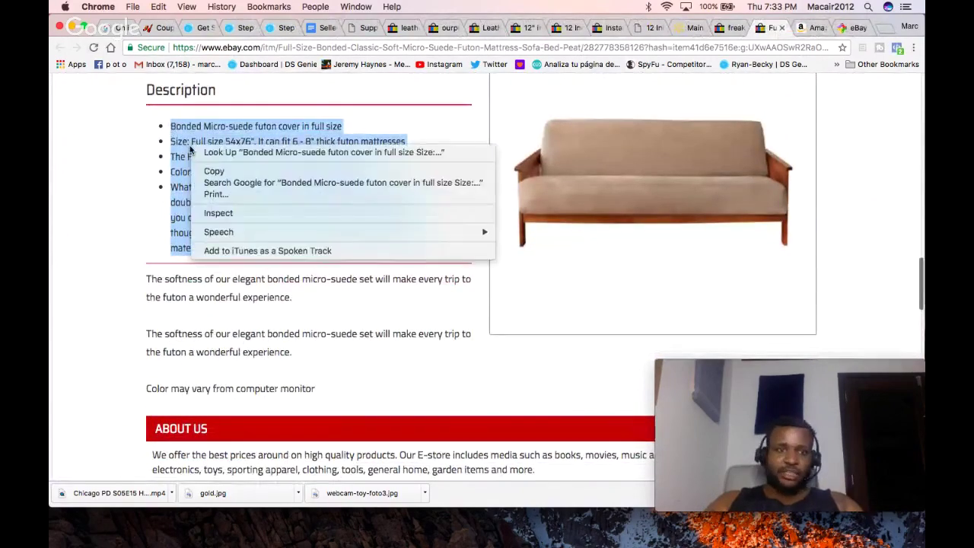
{"action": "left_click", "coordinate": [226, 182]}
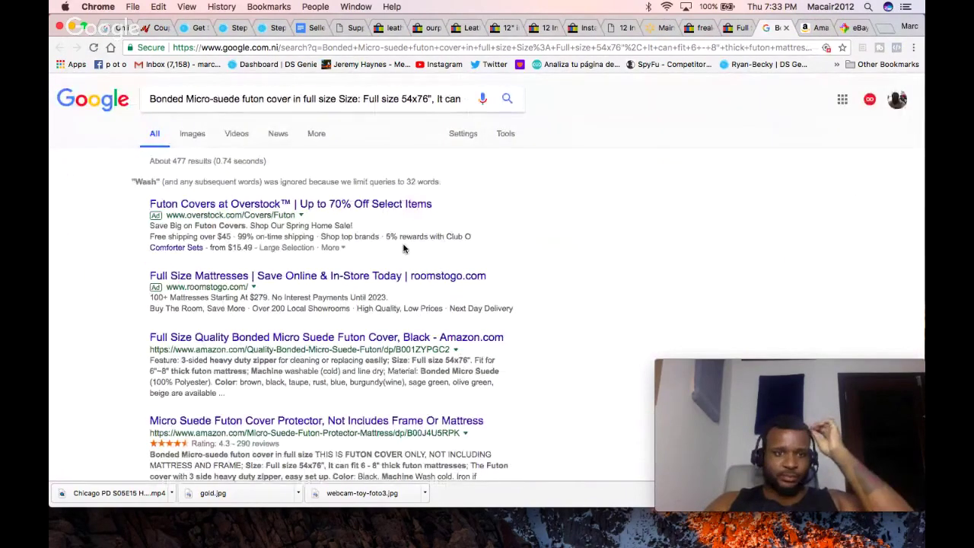
Step: Open Amazon's Micro Suede Futon Cover Protector from the Google results and select its Peat color
{"action": "scroll", "coordinate": [380, 239], "scroll_direction": "down", "scroll_amount": 5}
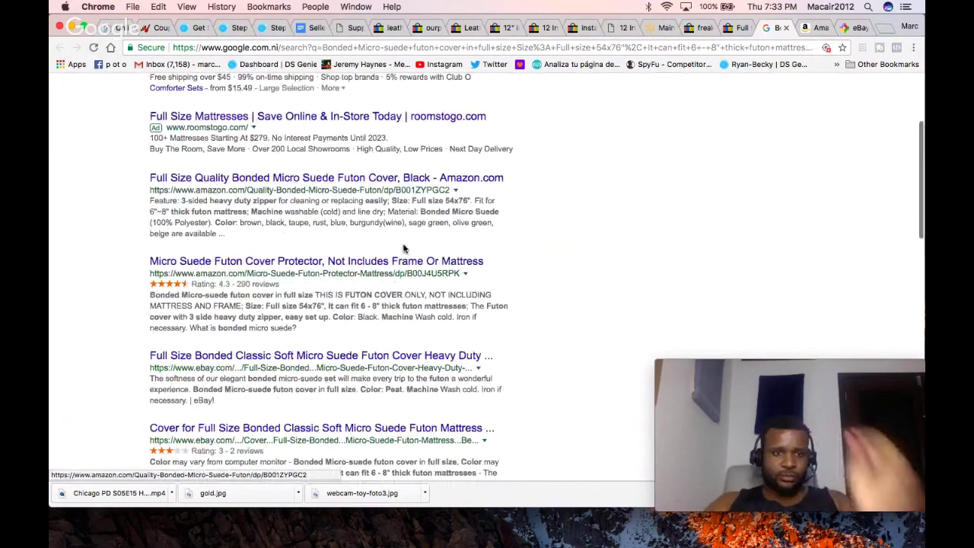
{"action": "left_click", "coordinate": [387, 266]}
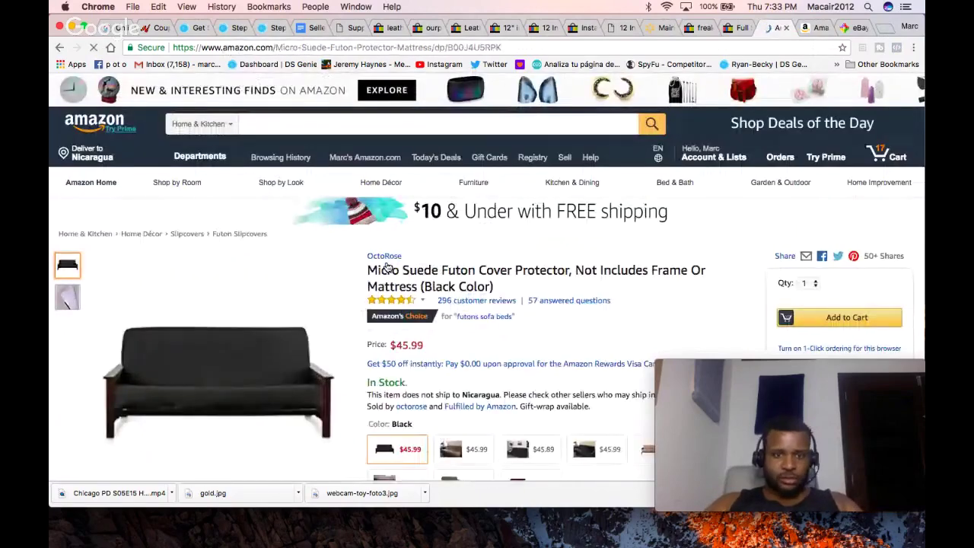
{"action": "scroll", "coordinate": [496, 320], "scroll_direction": "down", "scroll_amount": 3}
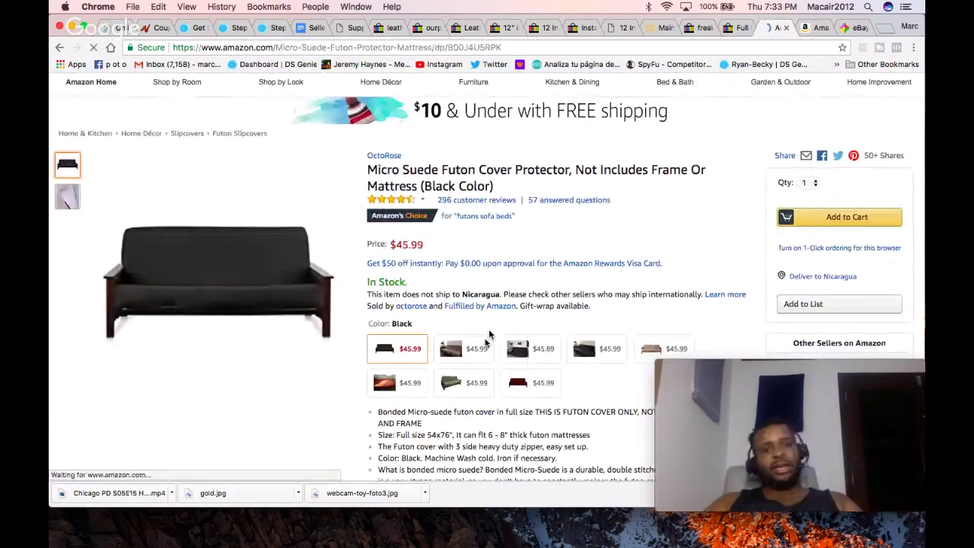
{"action": "left_click", "coordinate": [656, 346]}
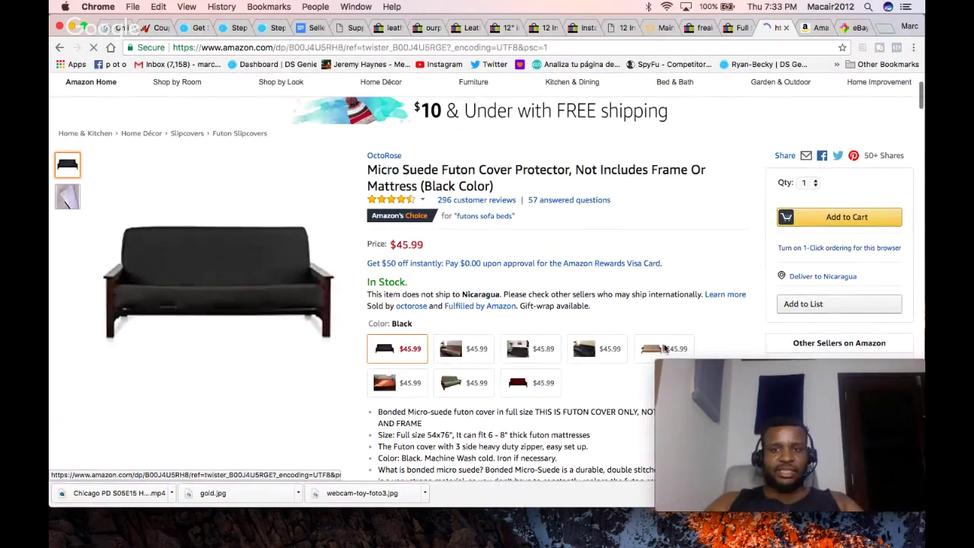
Step: Go back to the eBay futon listing to check its selling price
{"action": "left_click", "coordinate": [735, 27]}
{"action": "scroll", "coordinate": [586, 242], "scroll_direction": "up", "scroll_amount": 5}
{"action": "scroll", "coordinate": [586, 242], "scroll_direction": "up", "scroll_amount": 10}
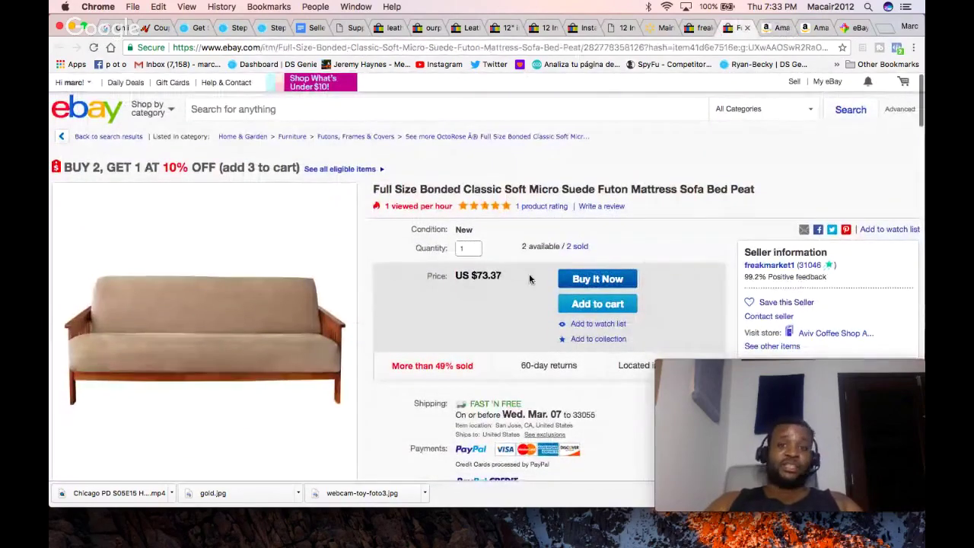
Step: Calculate the futon cover's profit in the fee calculator with item cost 46 and BIN price 73.37
{"action": "left_click", "coordinate": [847, 28]}
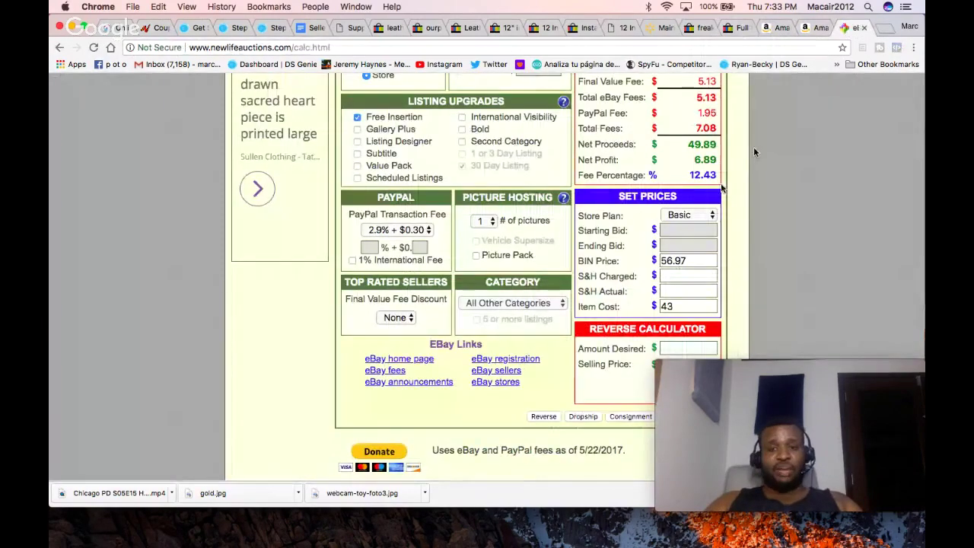
{"action": "left_click", "coordinate": [687, 306]}
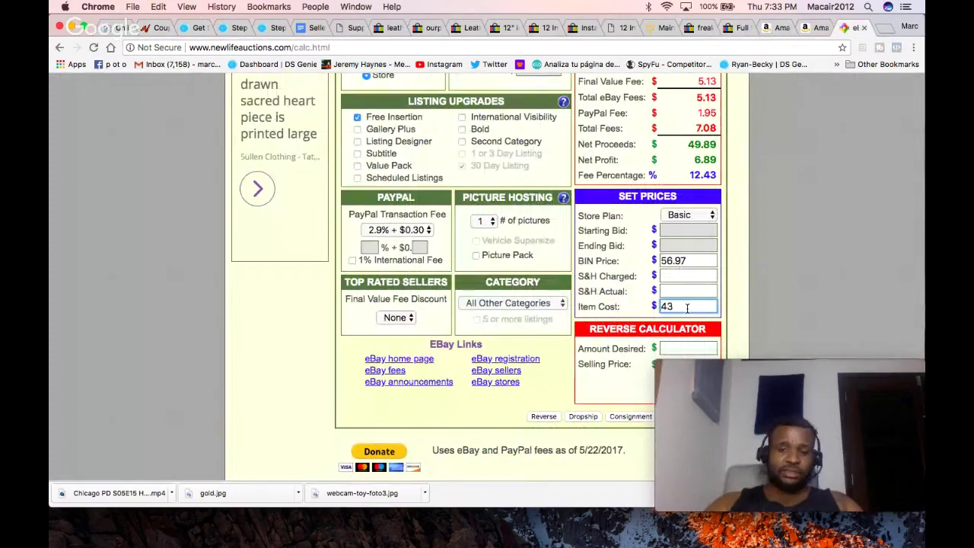
{"action": "left_click", "coordinate": [683, 260]}
{"action": "double_click", "coordinate": [682, 260]}
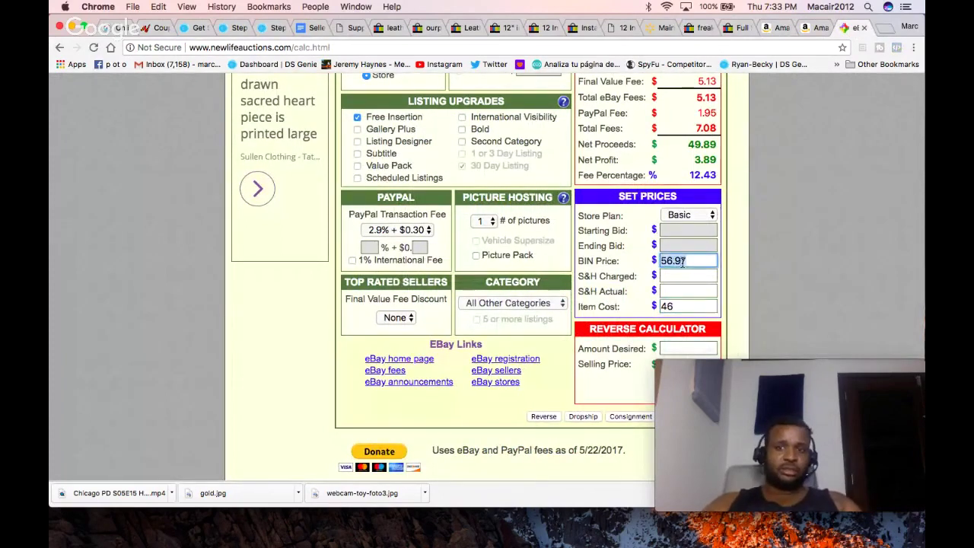
{"action": "type", "text": "72"}
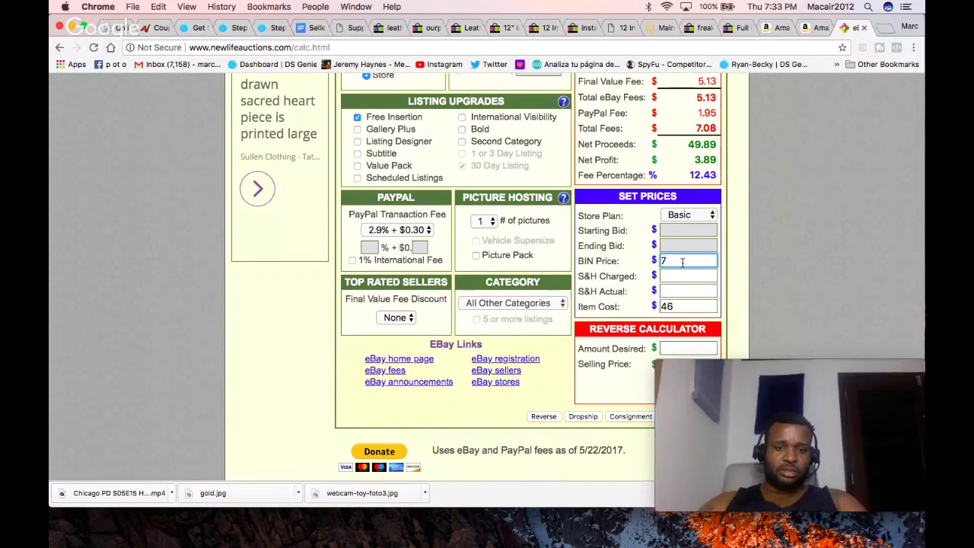
{"action": "type", "text": ".37"}
{"action": "left_click", "coordinate": [788, 275]}
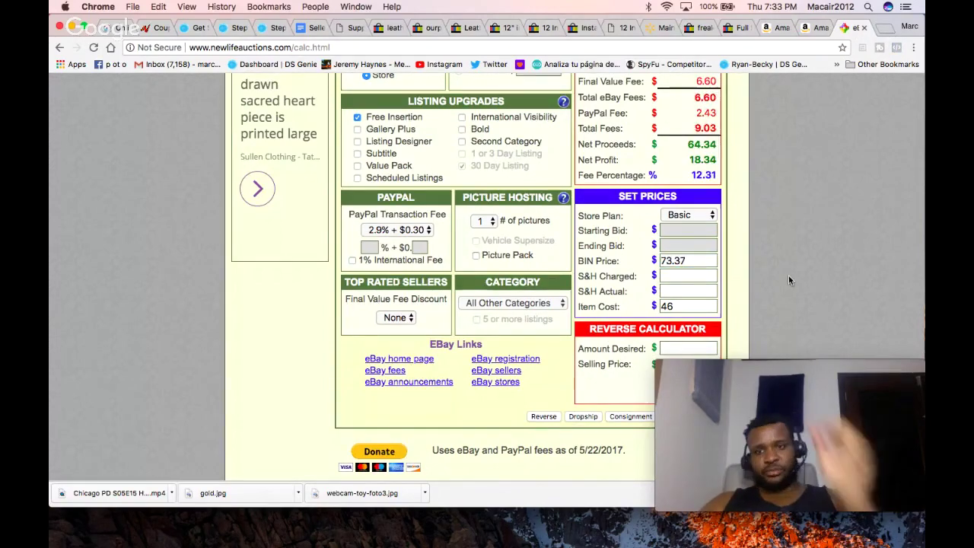
{"action": "scroll", "coordinate": [789, 275], "scroll_direction": "down", "scroll_amount": 1}
{"action": "scroll", "coordinate": [788, 280], "scroll_direction": "up", "scroll_amount": 1}
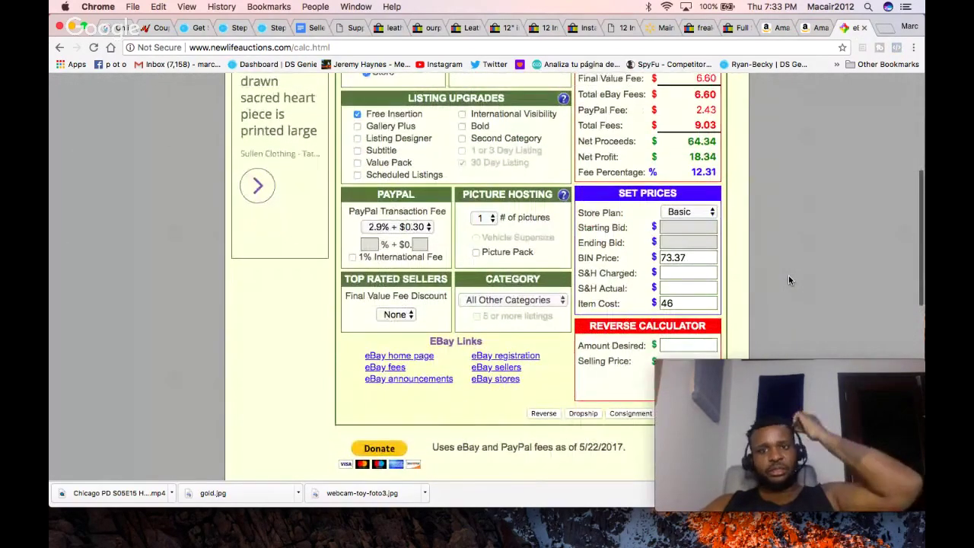
Step: Recalculate the futon cover's profit with a BIN price of 59.97
{"action": "double_click", "coordinate": [697, 258]}
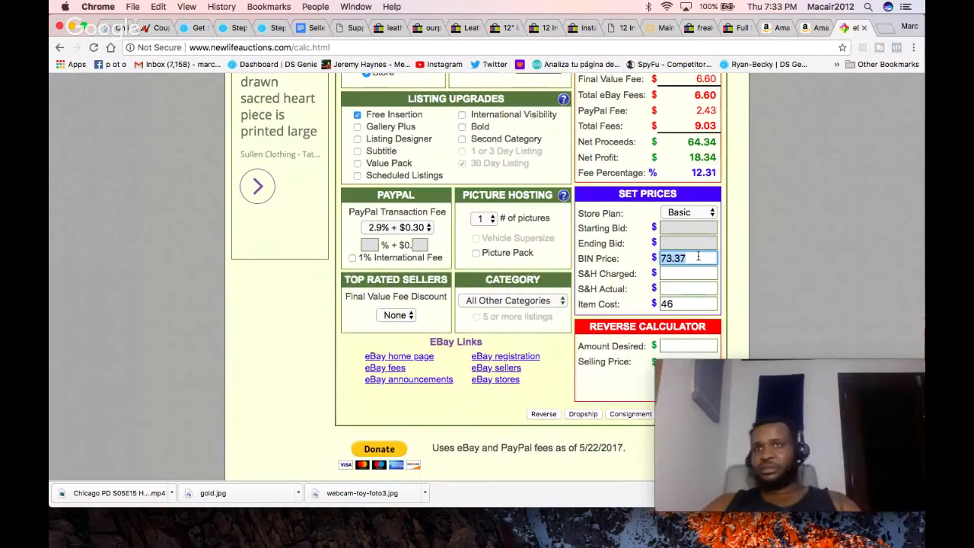
{"action": "type", "text": "5"}
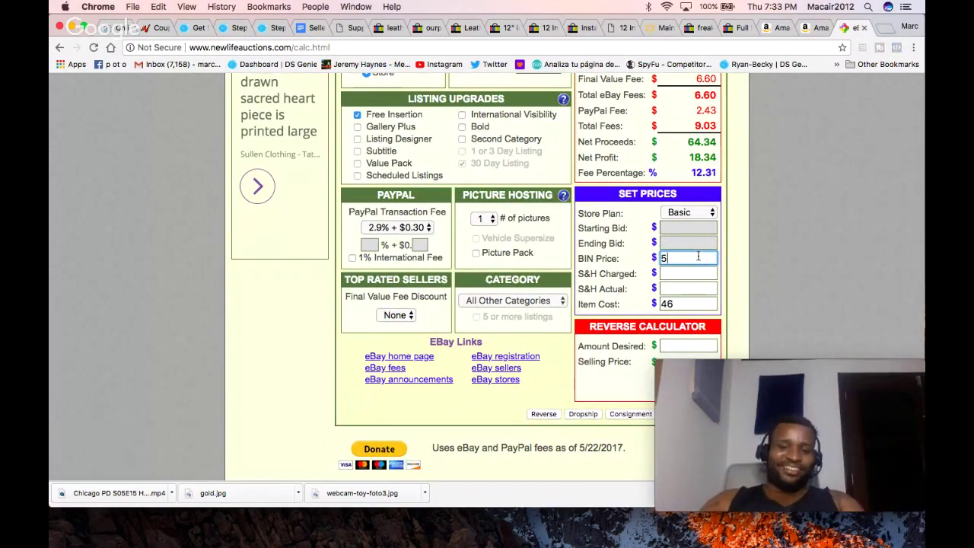
{"action": "type", "text": "9.97"}
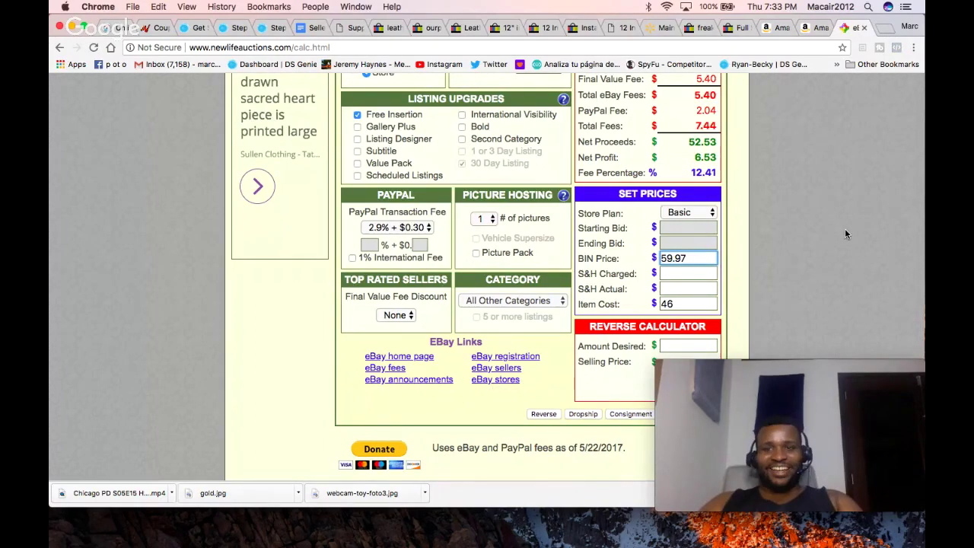
{"action": "left_click", "coordinate": [844, 228]}
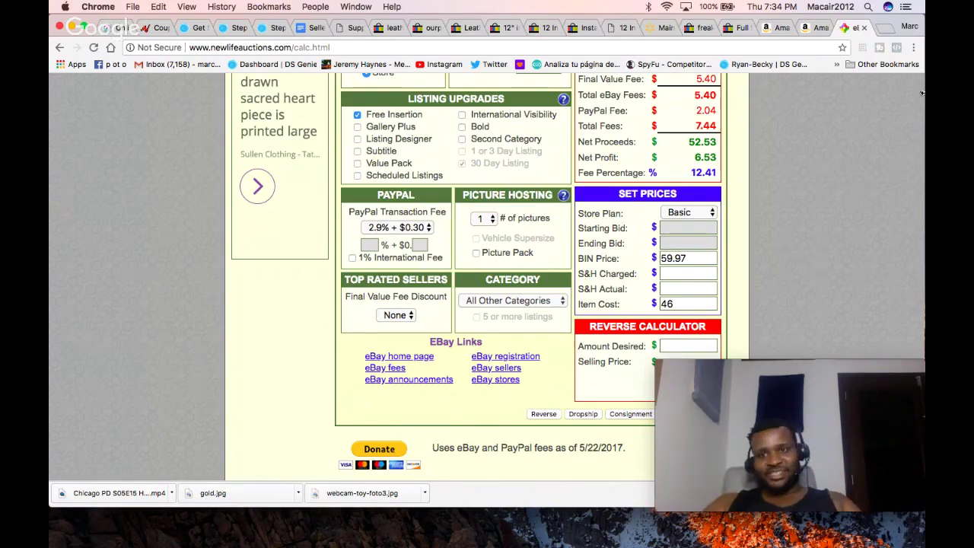
Step: Close the fee calculator and the Amazon pages for the nail drill and the futon cover
{"action": "left_click", "coordinate": [863, 28]}
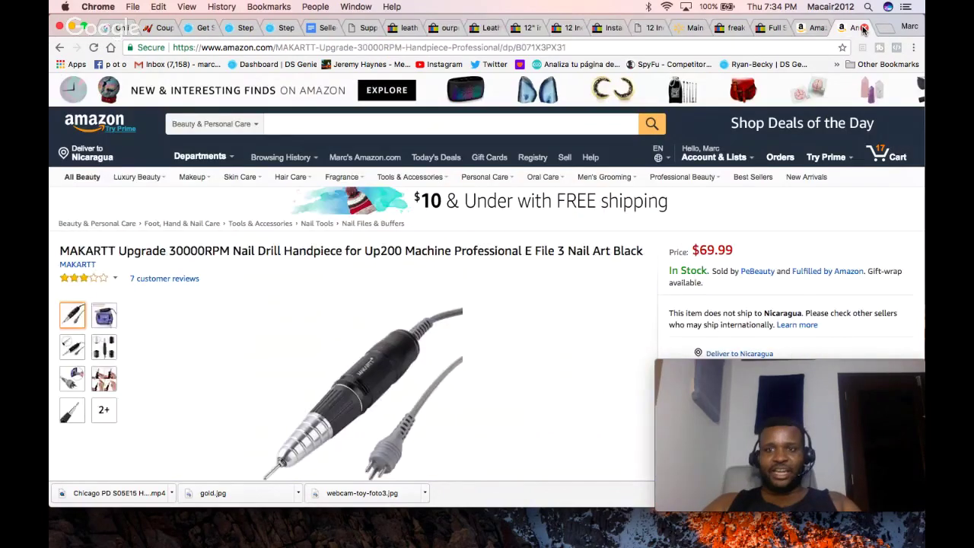
{"action": "left_click", "coordinate": [862, 28]}
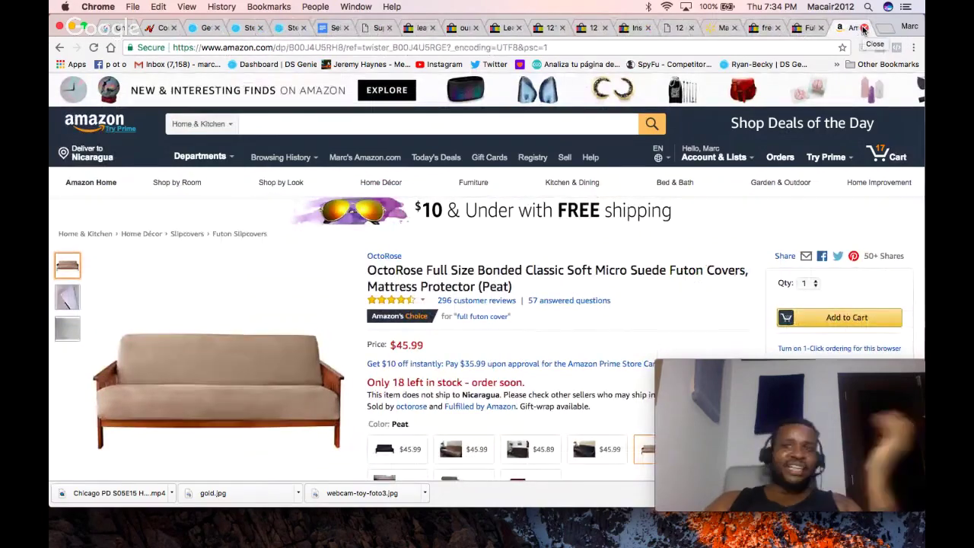
{"action": "left_click", "coordinate": [862, 28]}
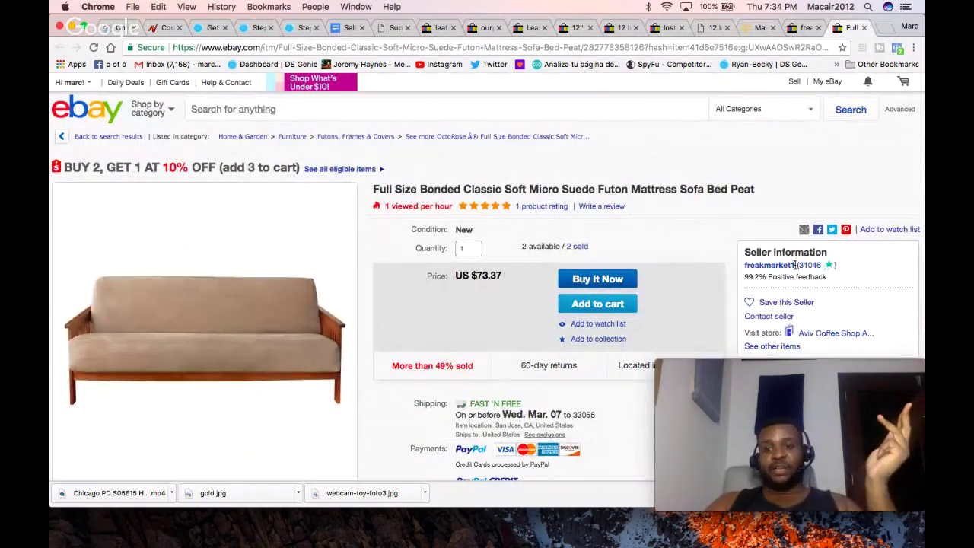
Step: Copy the seller name freakmarket1 from the futon listing and return from DS Genie's deep scan error page to its dashboard
{"action": "left_click_drag", "start_coordinate": [795, 265], "coordinate": [744, 260]}
{"action": "key", "text": "super+c"}
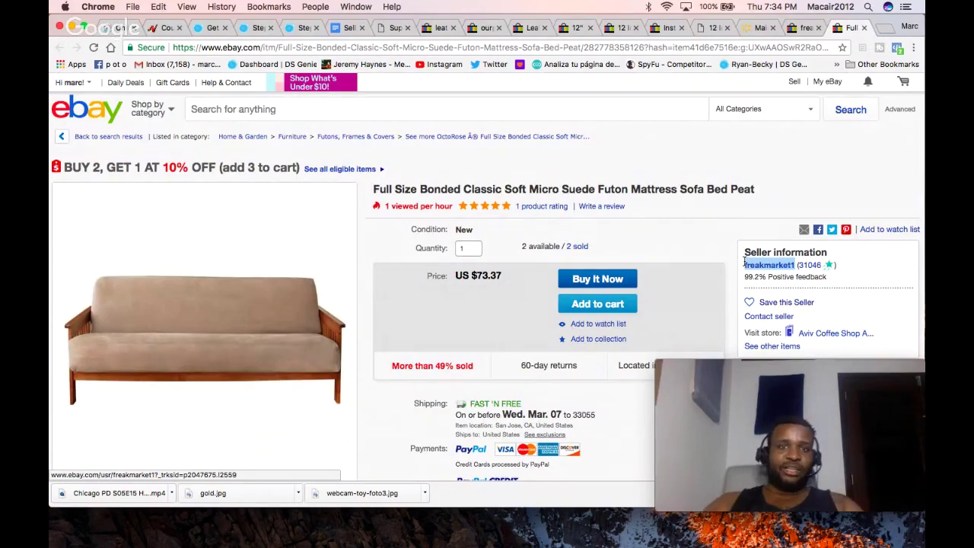
{"action": "left_click", "coordinate": [257, 28]}
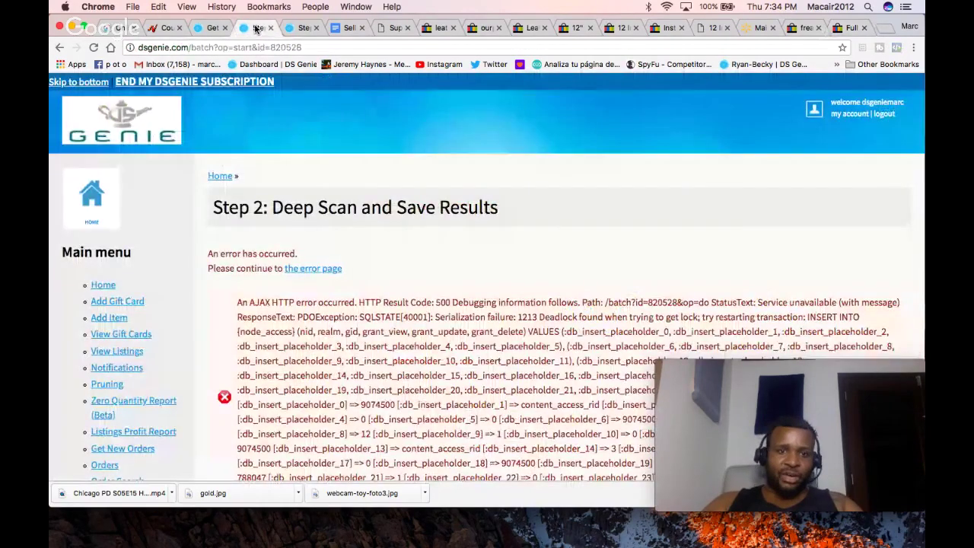
{"action": "scroll", "coordinate": [404, 242], "scroll_direction": "down", "scroll_amount": 6}
{"action": "scroll", "coordinate": [404, 241], "scroll_direction": "up", "scroll_amount": 5}
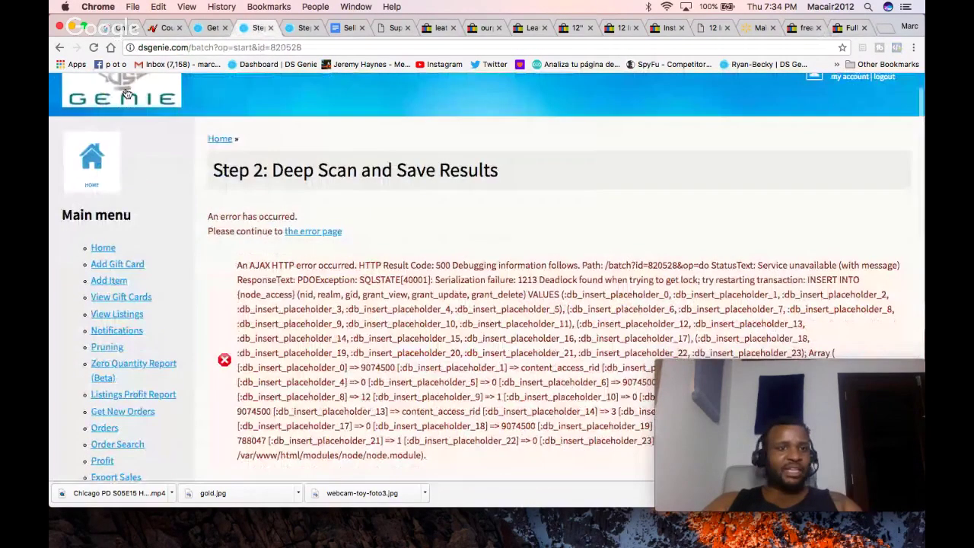
{"action": "left_click", "coordinate": [58, 48]}
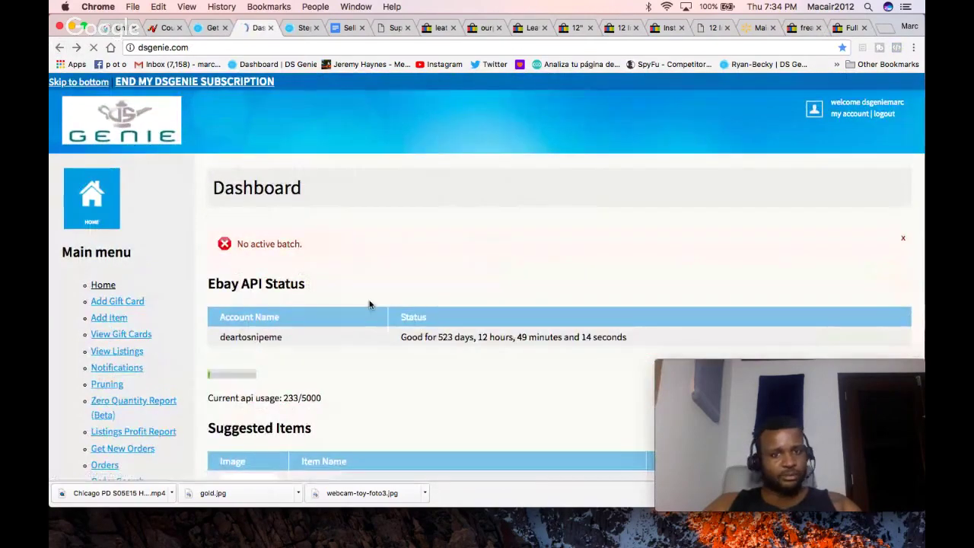
Step: Look over the suggested items and My Research sellers on the dashboard, and open the Get Seller Items (multiple) form
{"action": "scroll", "coordinate": [370, 303], "scroll_direction": "down", "scroll_amount": 4}
{"action": "scroll", "coordinate": [371, 303], "scroll_direction": "down", "scroll_amount": 8}
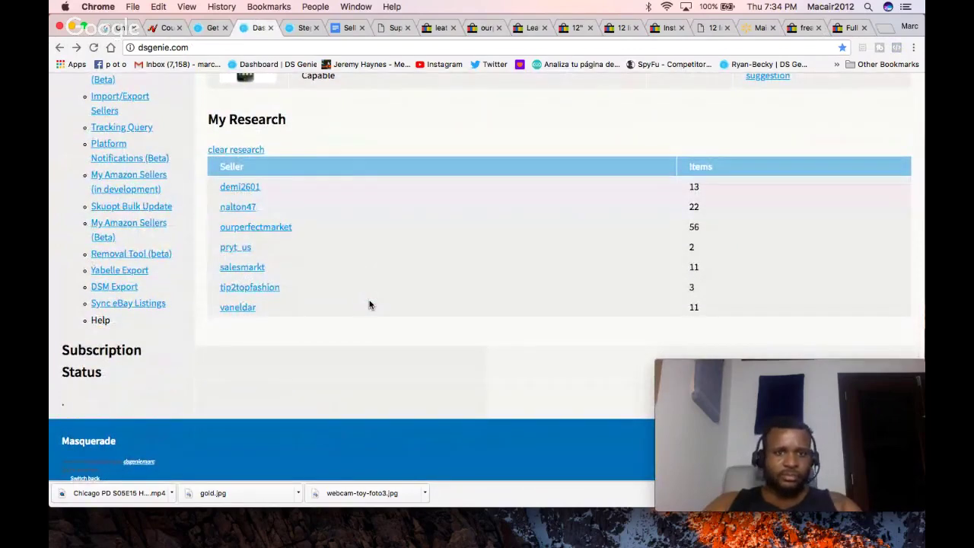
{"action": "scroll", "coordinate": [142, 159], "scroll_direction": "up", "scroll_amount": 3}
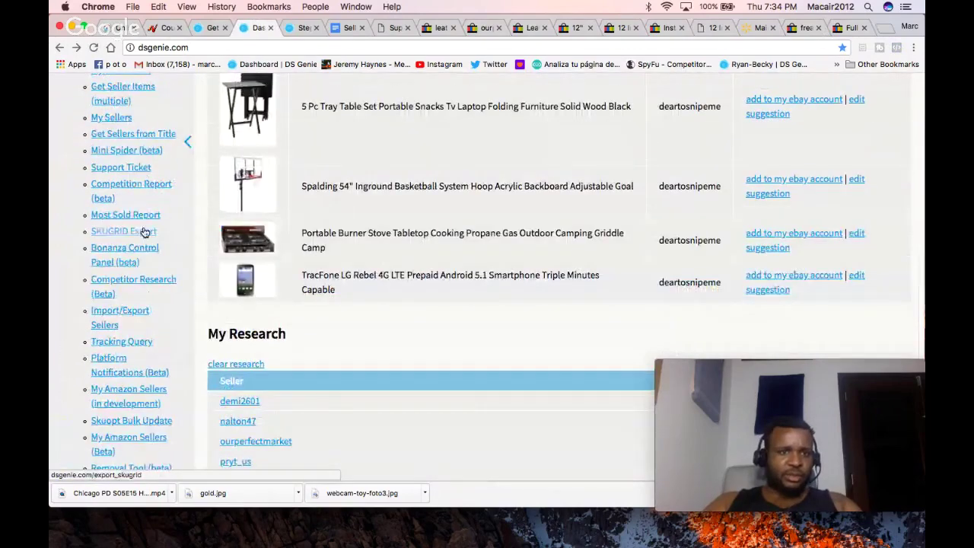
{"action": "scroll", "coordinate": [149, 287], "scroll_direction": "up", "scroll_amount": 3}
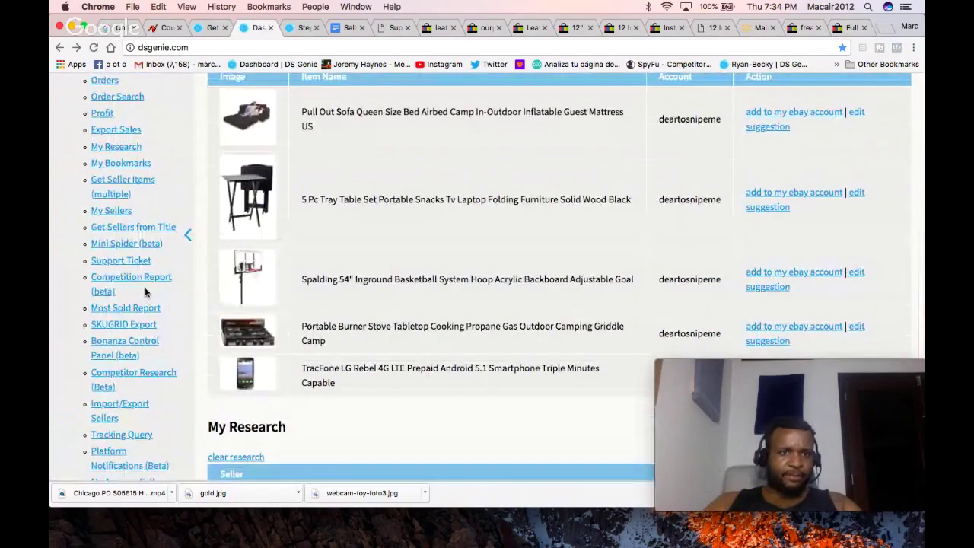
{"action": "left_click", "coordinate": [132, 188]}
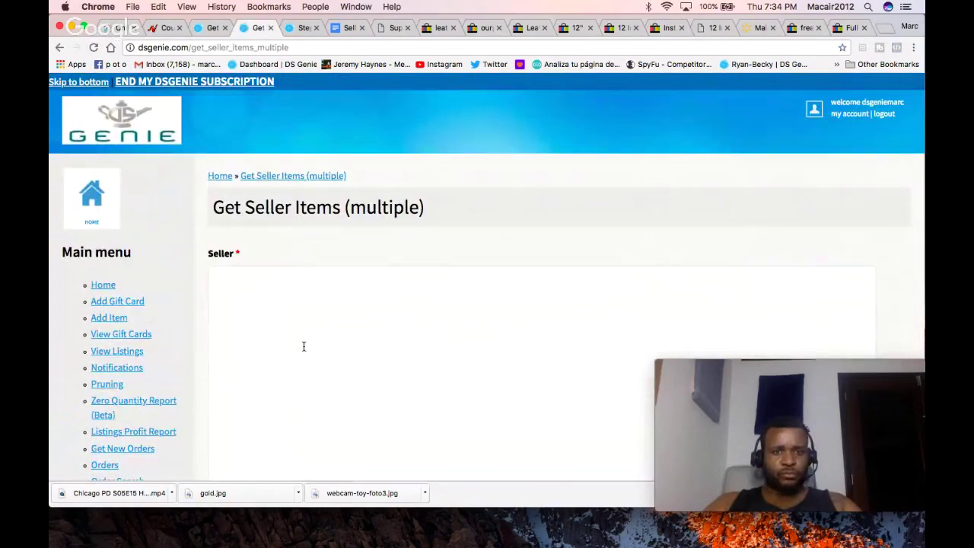
Step: Search for items of seller freakmarket1 with a minimum quantity sold of 1, and check the other running deep scan's progress
{"action": "left_click", "coordinate": [303, 346]}
{"action": "key", "text": "super+v"}
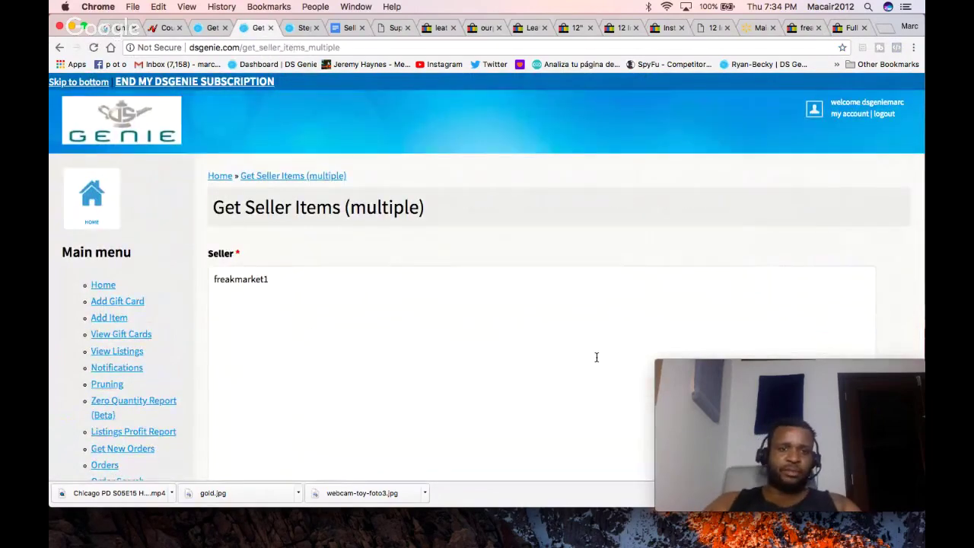
{"action": "scroll", "coordinate": [596, 357], "scroll_direction": "down", "scroll_amount": 10}
{"action": "type", "text": "1"}
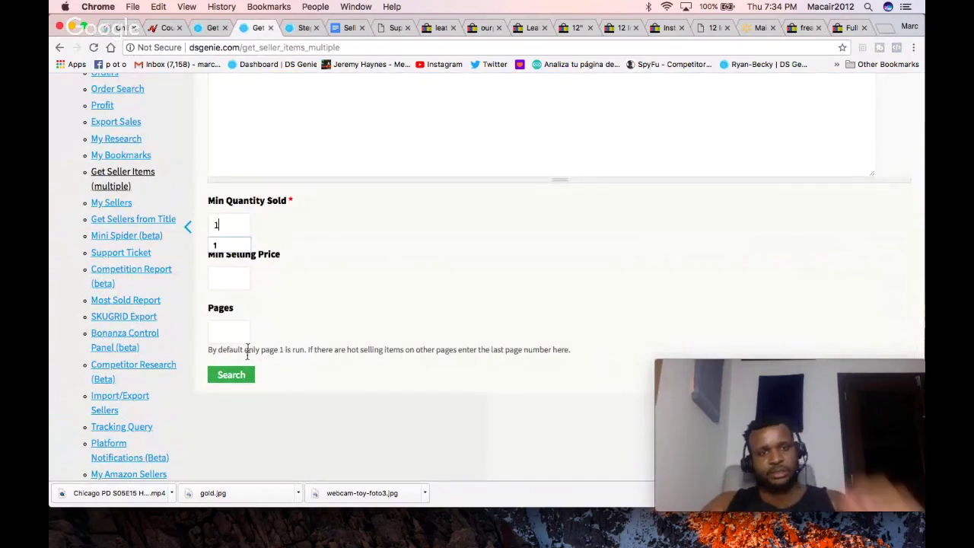
{"action": "left_click", "coordinate": [232, 375]}
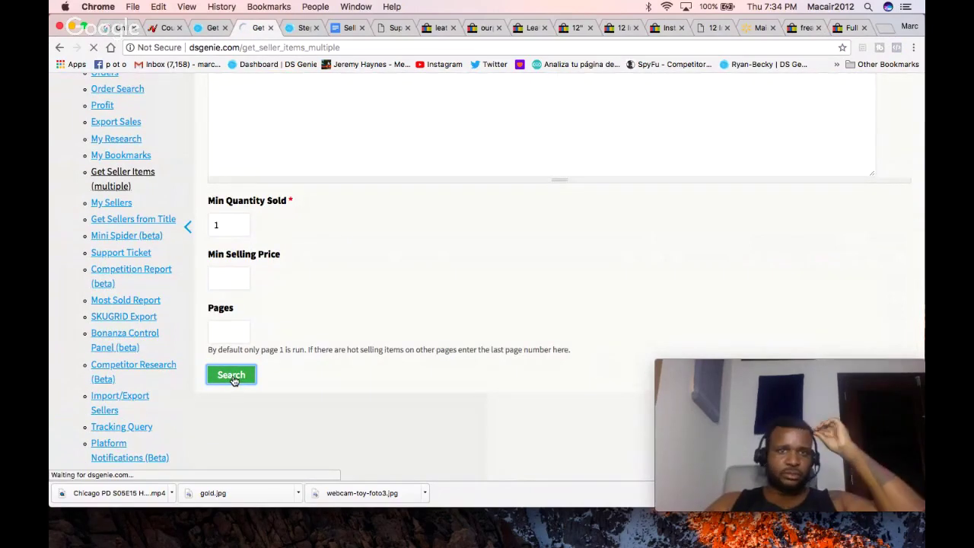
{"action": "left_click", "coordinate": [290, 30]}
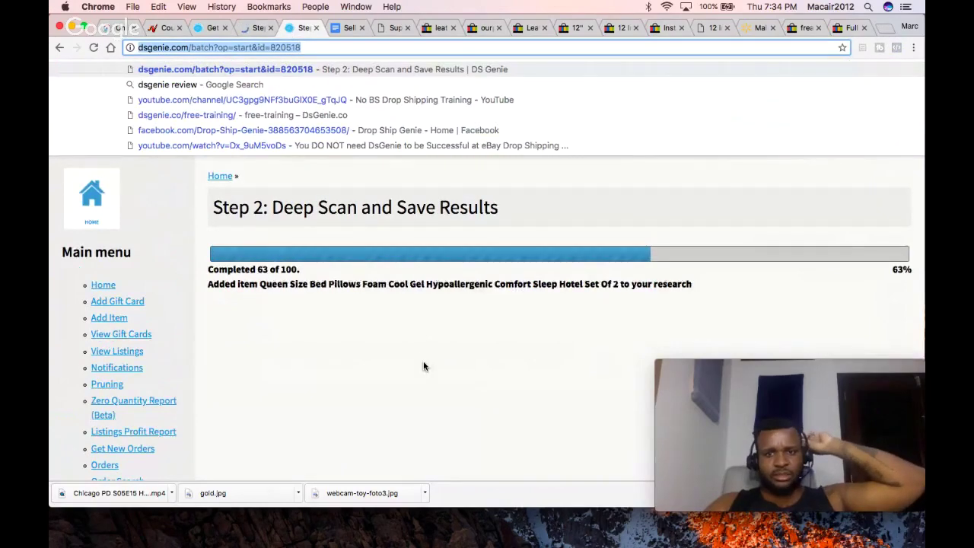
Step: Open the My Sellers list in DS Genie and review the saved sellers and their last run dates
{"action": "left_click", "coordinate": [255, 28]}
{"action": "left_click", "coordinate": [206, 33]}
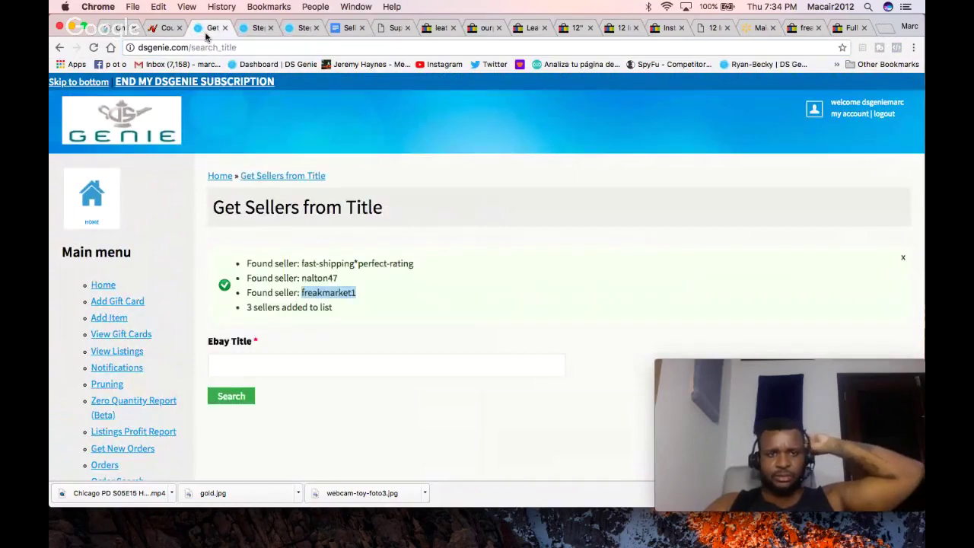
{"action": "scroll", "coordinate": [190, 363], "scroll_direction": "down", "scroll_amount": 5}
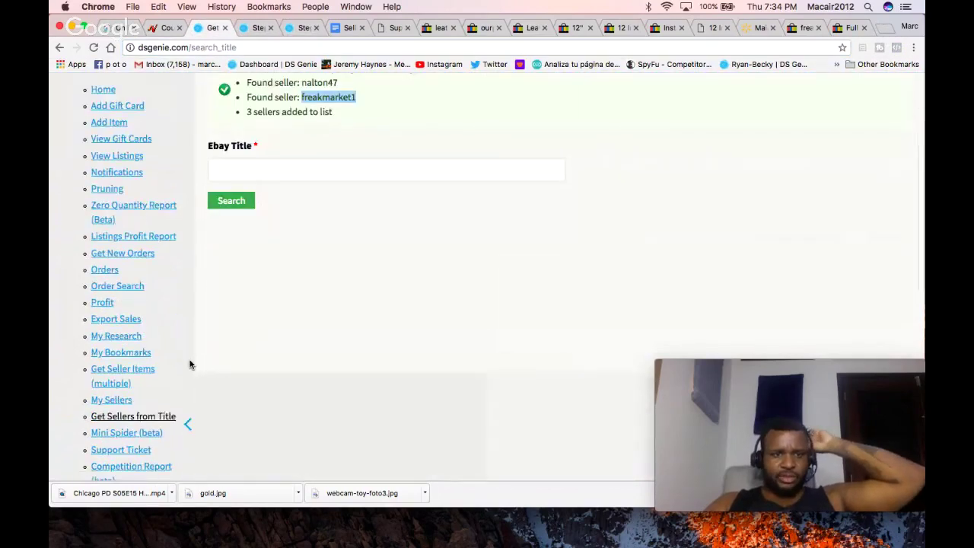
{"action": "scroll", "coordinate": [159, 338], "scroll_direction": "down", "scroll_amount": 3}
{"action": "left_click", "coordinate": [124, 277]}
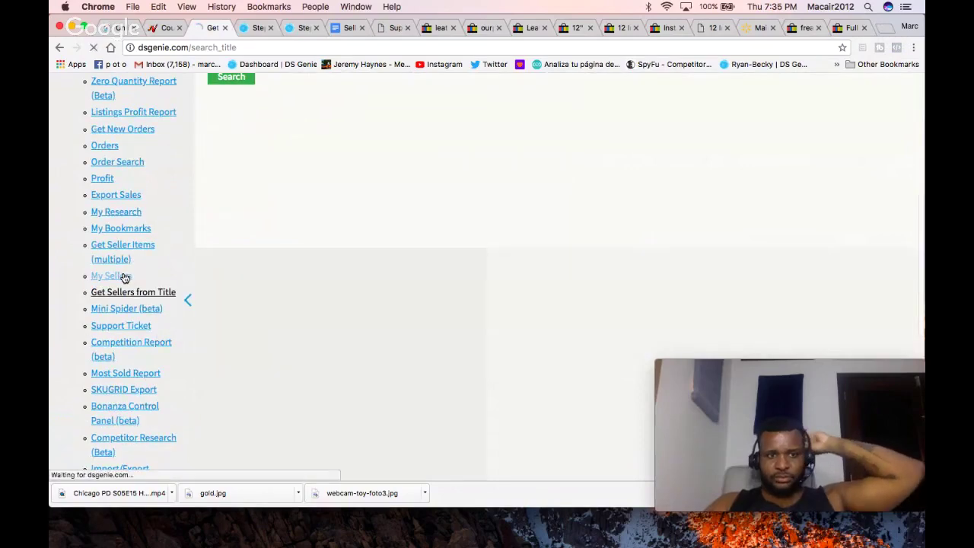
{"action": "scroll", "coordinate": [482, 281], "scroll_direction": "down", "scroll_amount": 12}
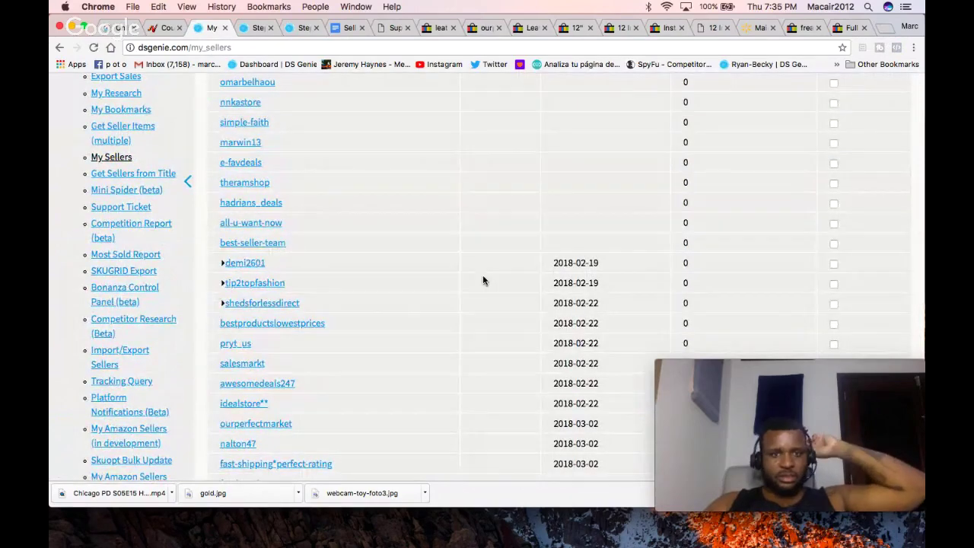
{"action": "scroll", "coordinate": [482, 280], "scroll_direction": "up", "scroll_amount": 4}
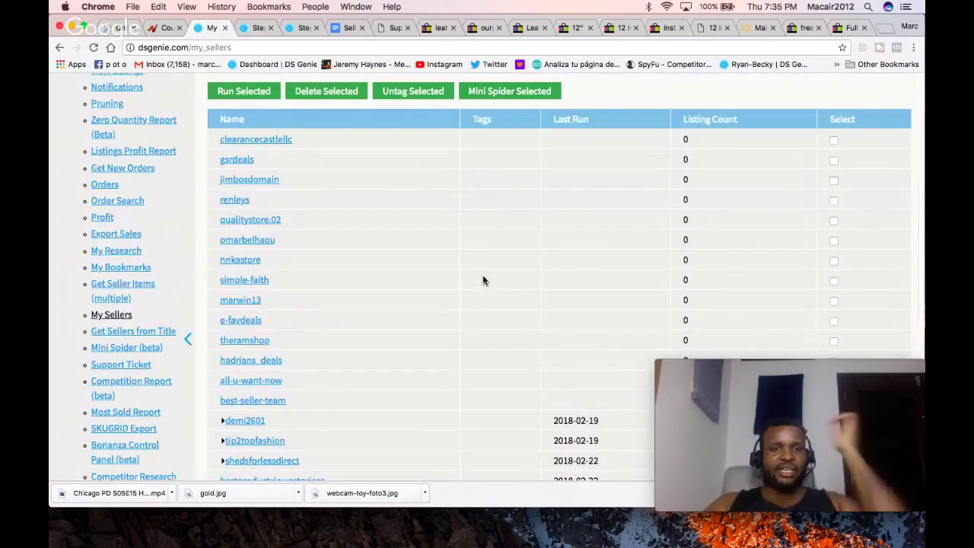
Step: Copy the title of the micro suede futon listing on eBay and open DS Genie's Get Sellers from Title page
{"action": "left_click", "coordinate": [802, 27]}
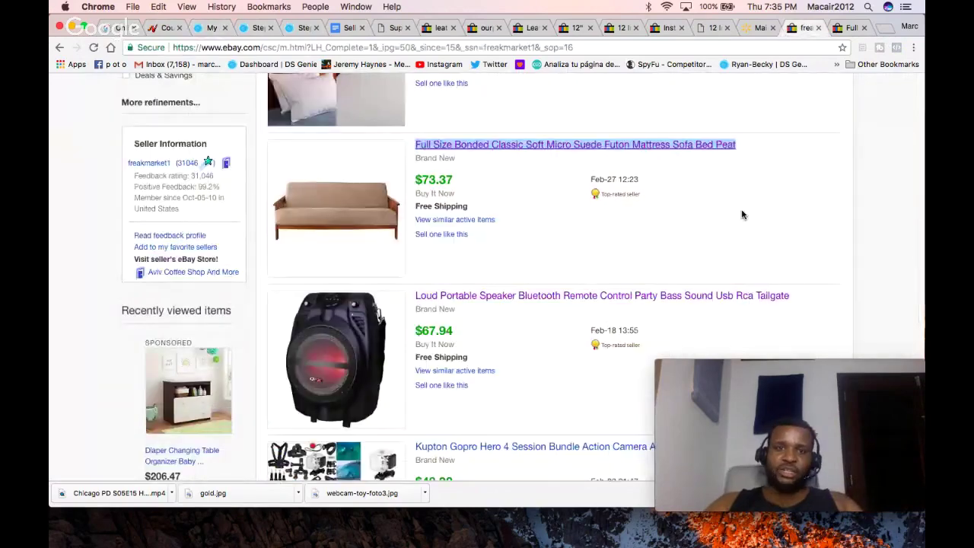
{"action": "left_click", "coordinate": [849, 29]}
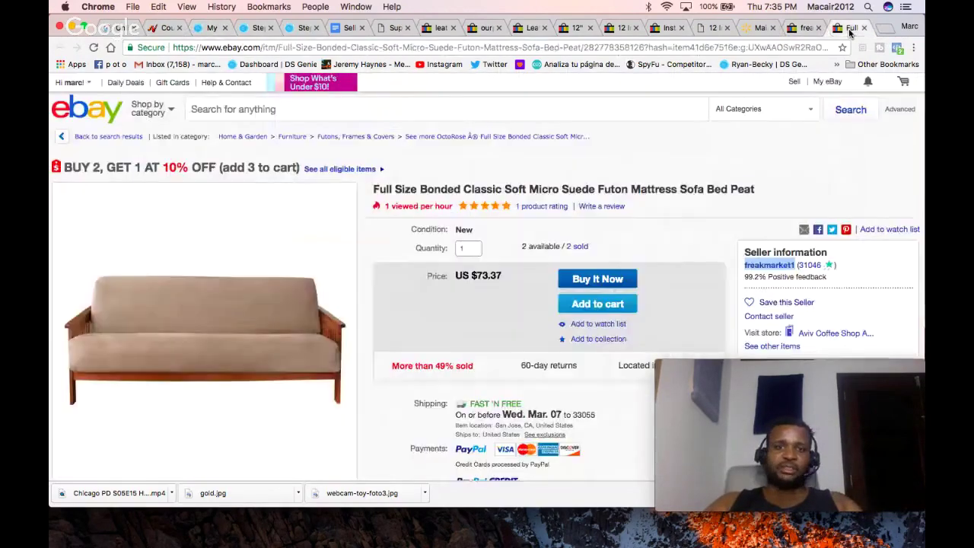
{"action": "triple_click", "coordinate": [582, 189]}
{"action": "right_click", "coordinate": [582, 189]}
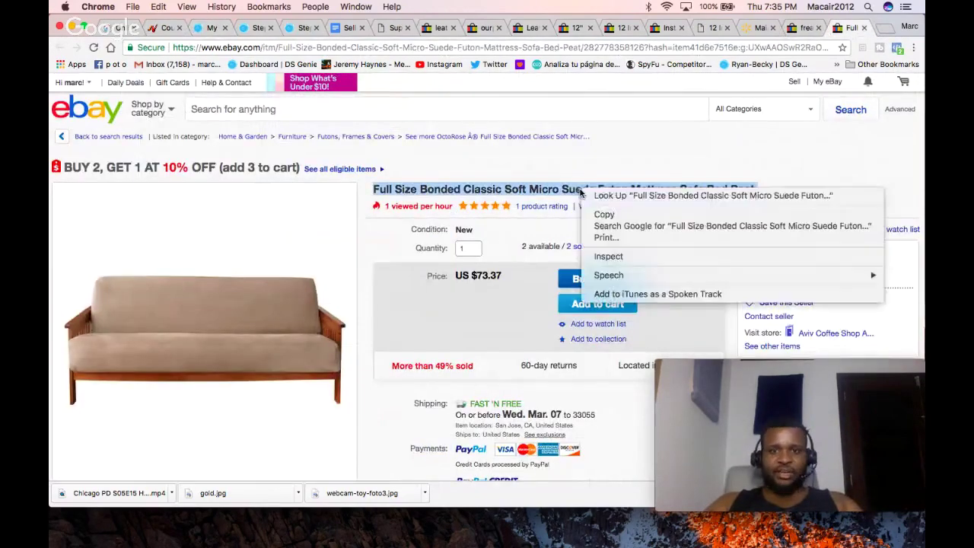
{"action": "left_click", "coordinate": [613, 217]}
{"action": "left_click", "coordinate": [208, 28]}
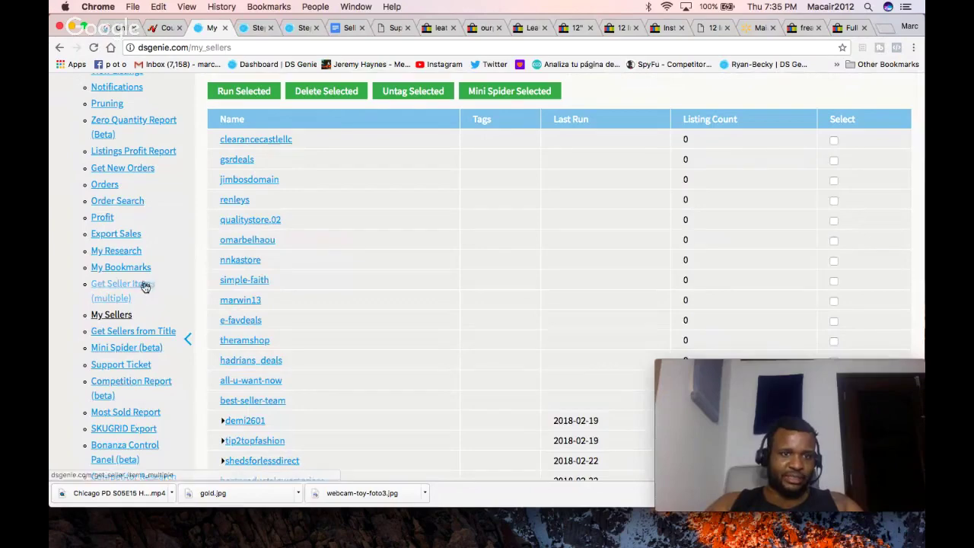
{"action": "left_click", "coordinate": [148, 333]}
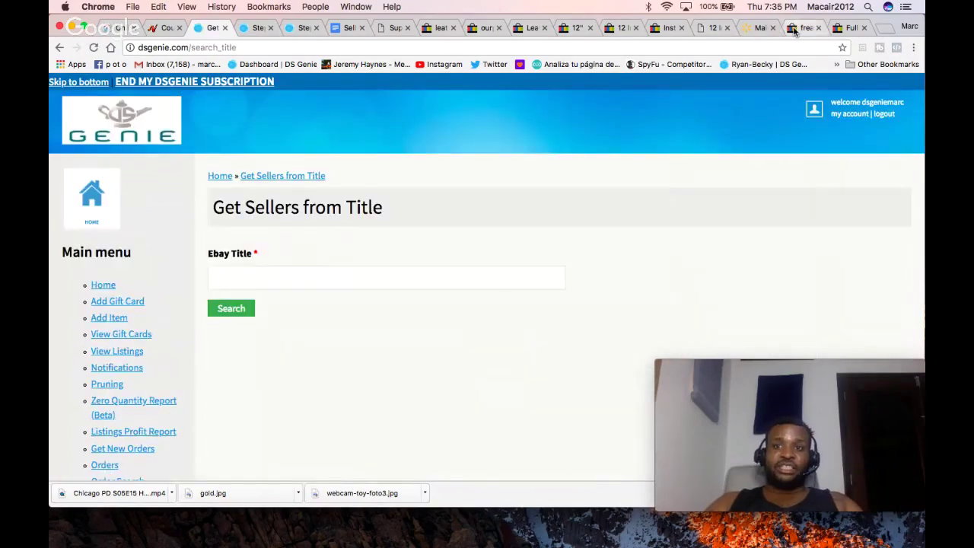
Step: Return to the eBay futon listing and close the leftover page open just before the seller's completed listings
{"action": "left_click", "coordinate": [794, 28]}
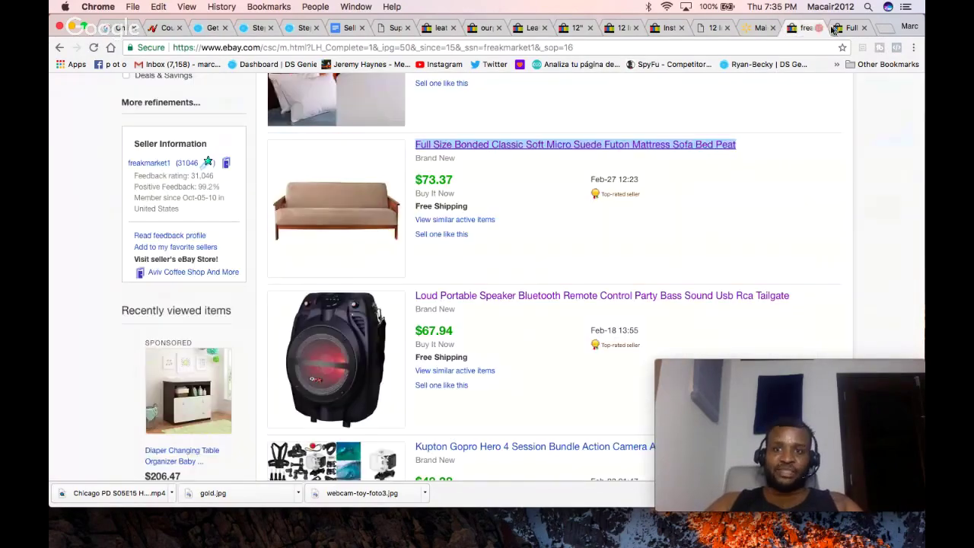
{"action": "left_click", "coordinate": [836, 28]}
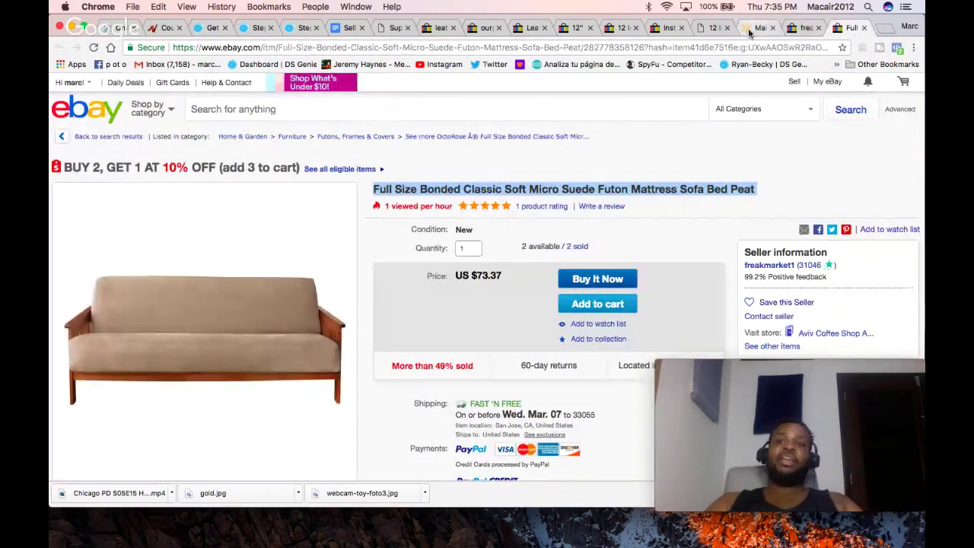
{"action": "left_click", "coordinate": [770, 29]}
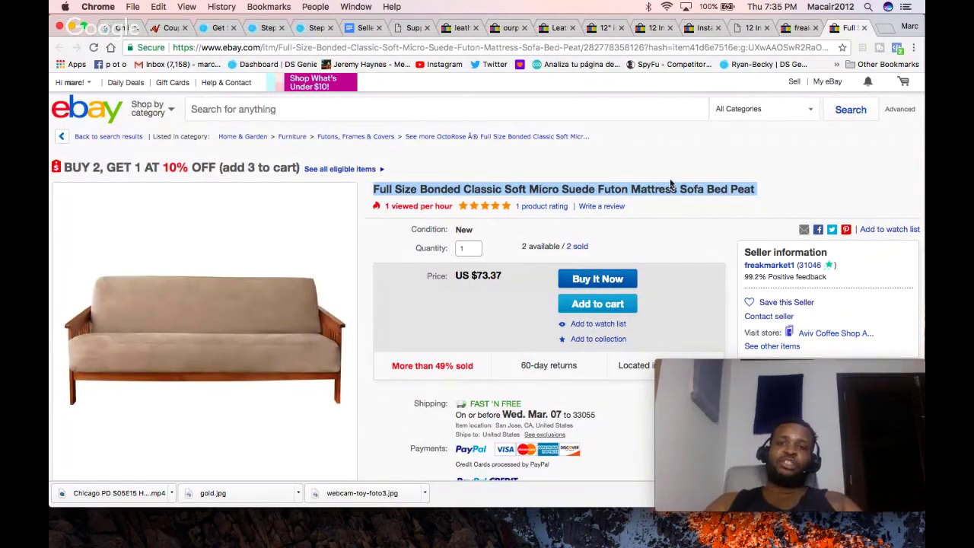
Step: Copy the title "Full Size Bonded Classic Soft Micro Suede Futon Mattress Sofa Bed Peat" and search DS Genie for sellers with it
{"action": "right_click", "coordinate": [550, 189]}
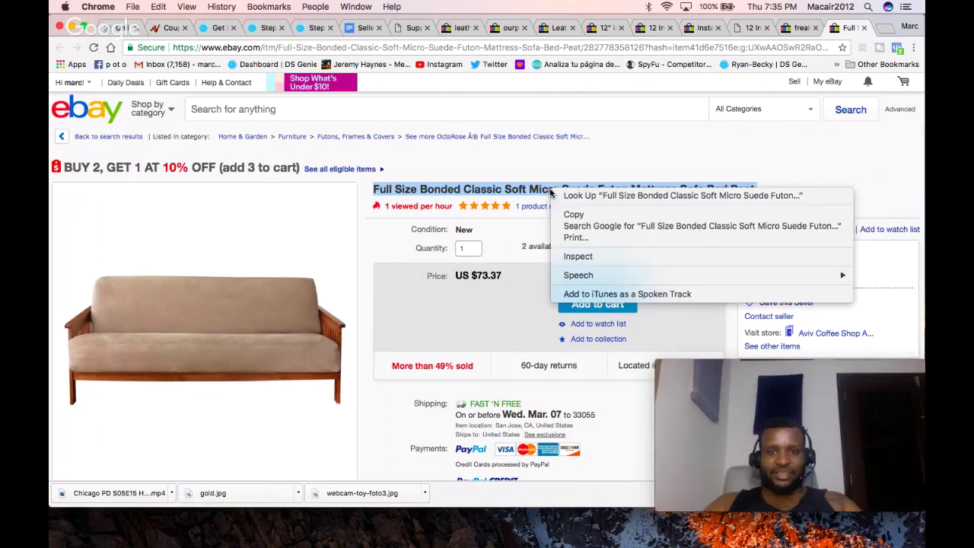
{"action": "left_click", "coordinate": [574, 215]}
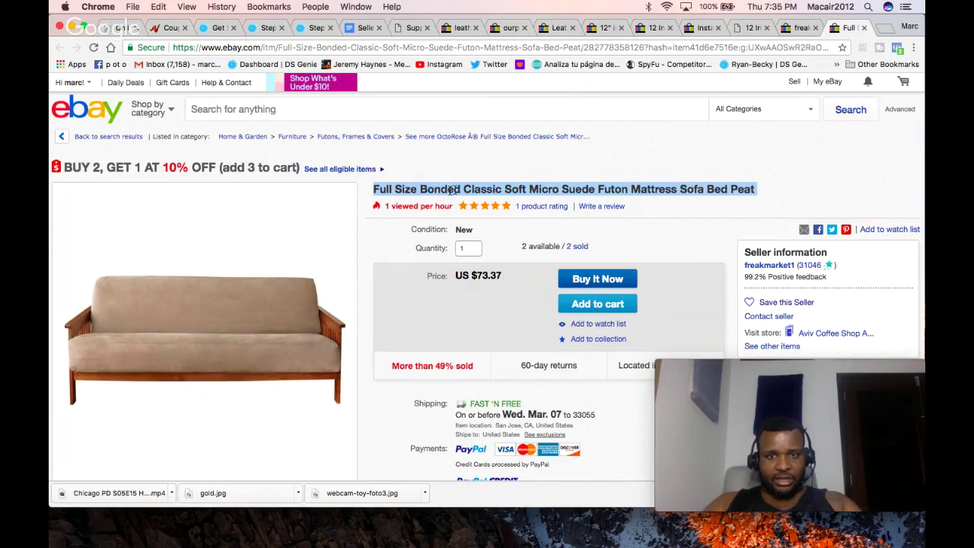
{"action": "right_click", "coordinate": [495, 188]}
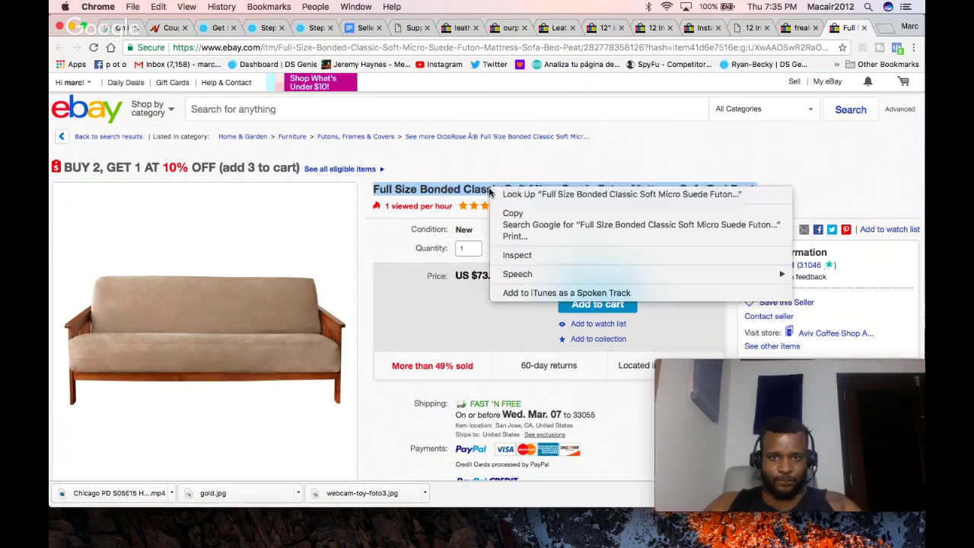
{"action": "left_click", "coordinate": [520, 213]}
{"action": "mouse_move", "coordinate": [519, 218]}
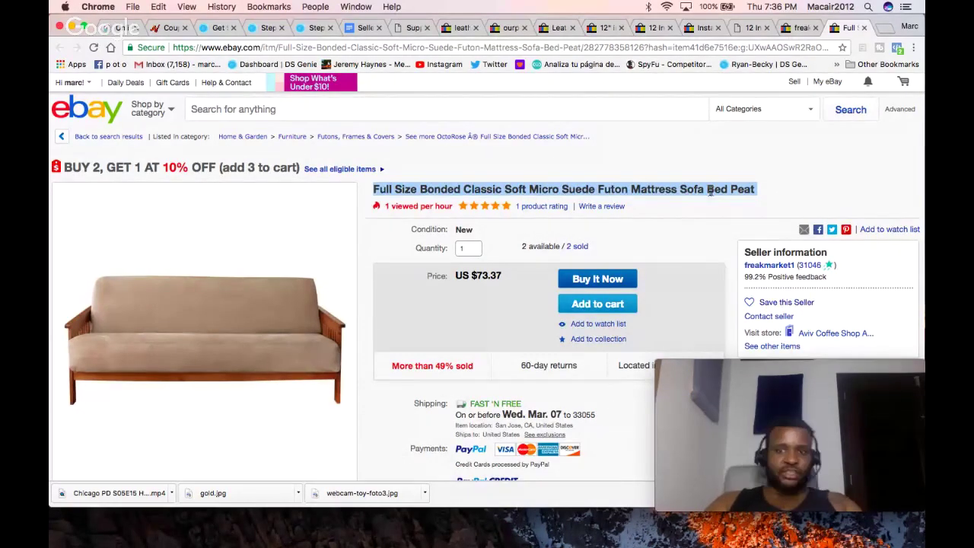
{"action": "right_click", "coordinate": [538, 189]}
{"action": "left_click", "coordinate": [559, 215]}
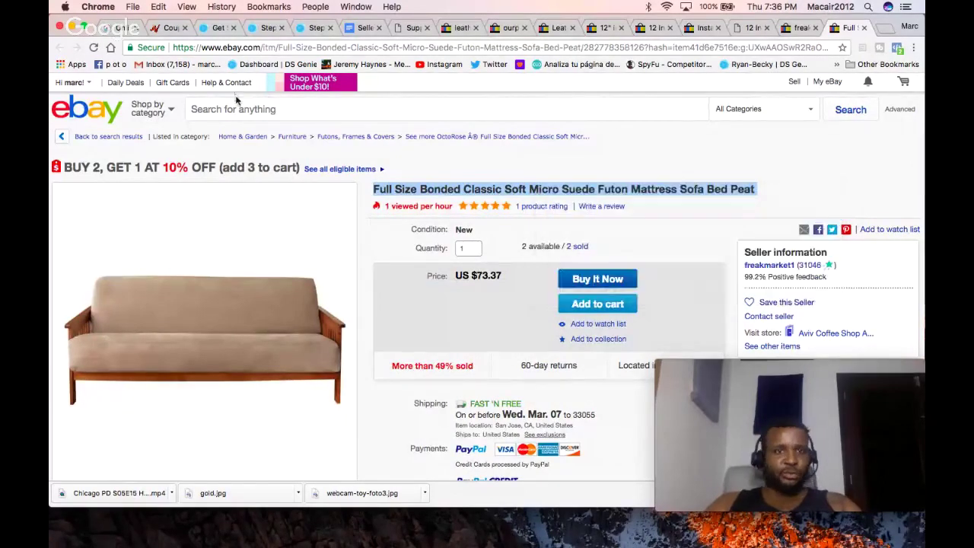
{"action": "left_click", "coordinate": [219, 28]}
{"action": "left_click", "coordinate": [280, 275]}
{"action": "key", "text": "super+v"}
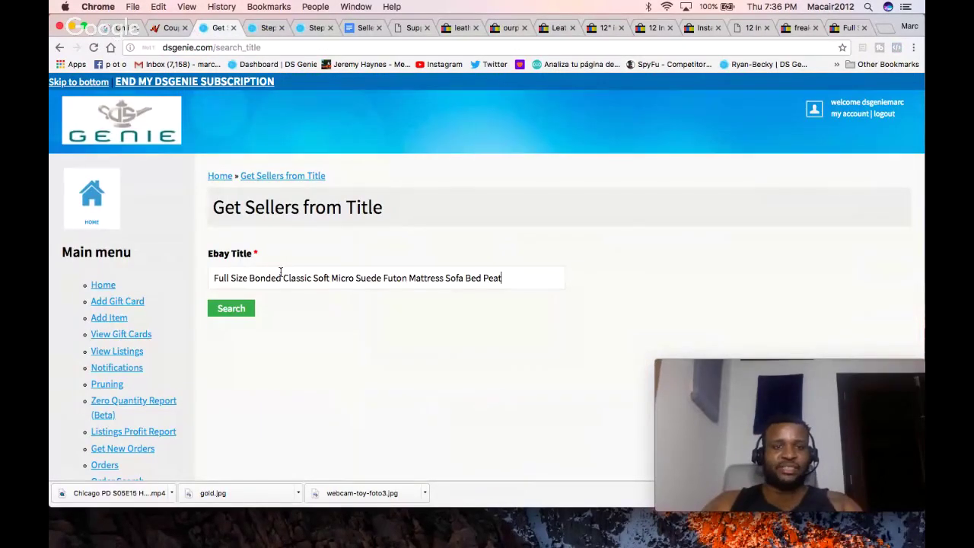
{"action": "left_click", "coordinate": [245, 308]}
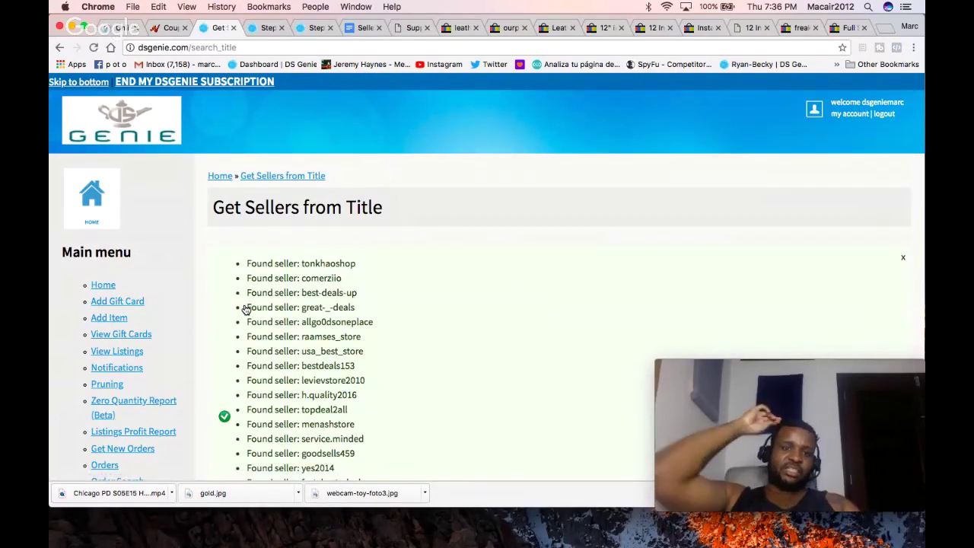
Step: Examine the list of sellers found for the futon title and how many were added
{"action": "scroll", "coordinate": [446, 363], "scroll_direction": "down", "scroll_amount": 5}
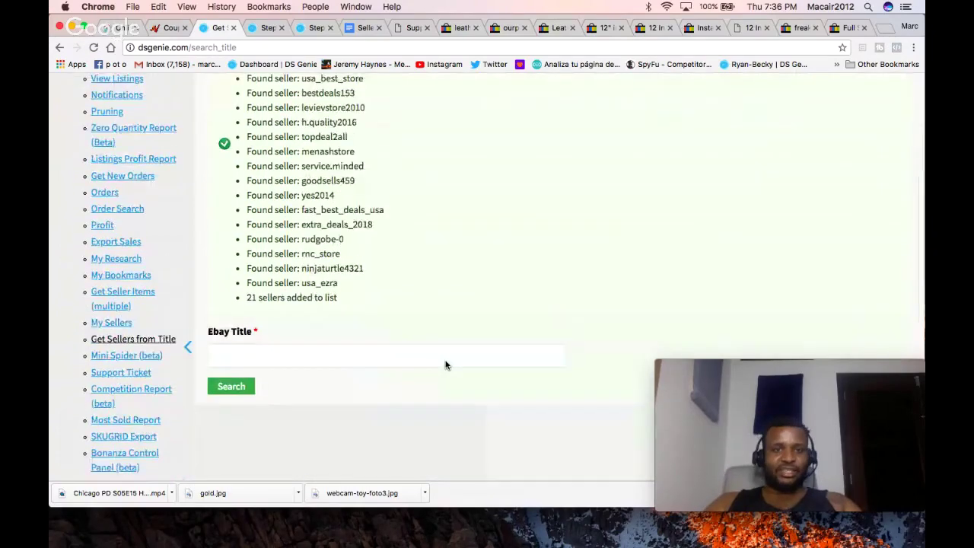
{"action": "scroll", "coordinate": [446, 365], "scroll_direction": "up", "scroll_amount": 1}
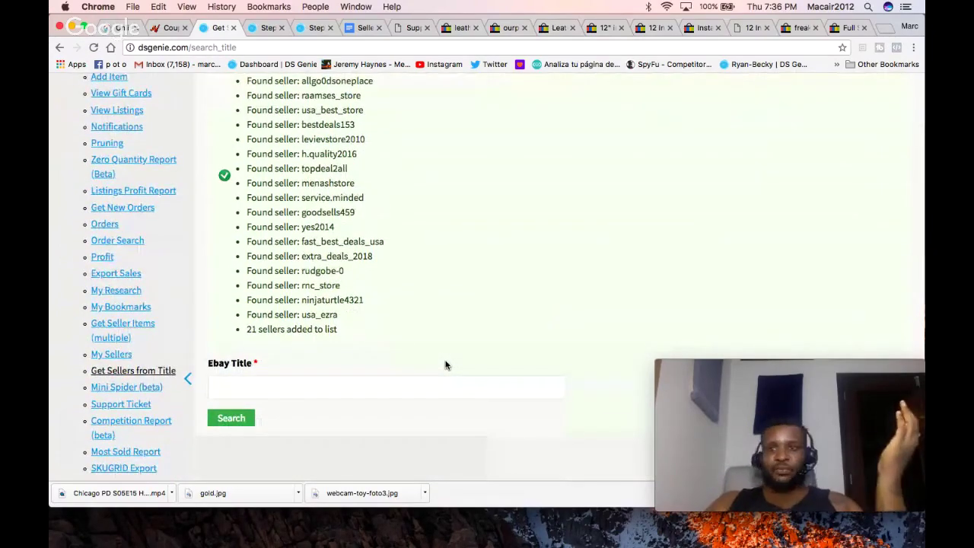
{"action": "scroll", "coordinate": [446, 365], "scroll_direction": "up", "scroll_amount": 2}
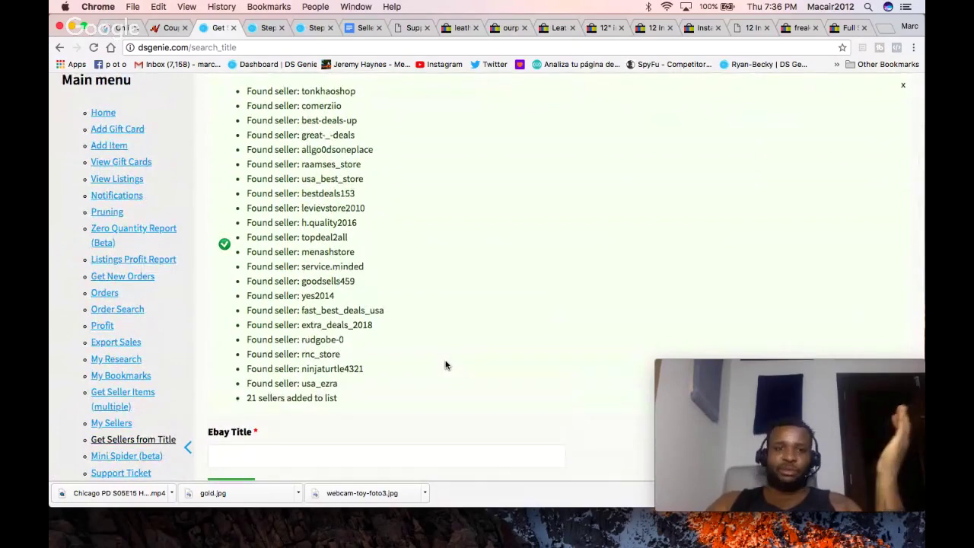
{"action": "scroll", "coordinate": [446, 365], "scroll_direction": "up", "scroll_amount": 1}
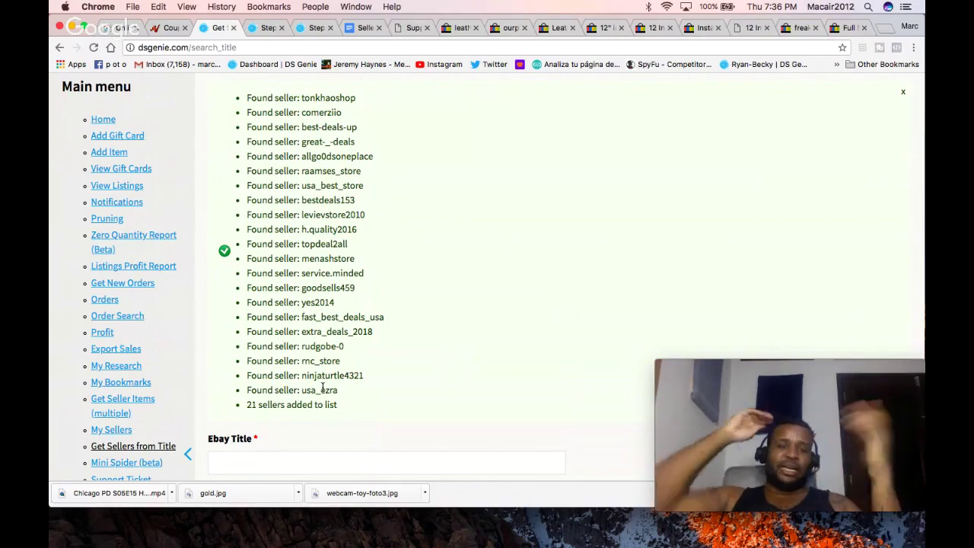
{"action": "scroll", "coordinate": [366, 327], "scroll_direction": "down", "scroll_amount": 5}
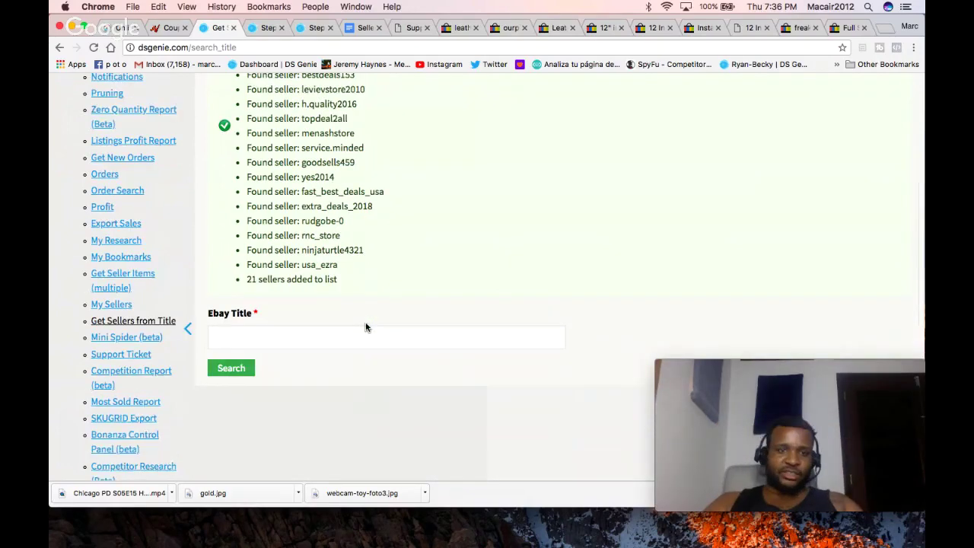
{"action": "scroll", "coordinate": [278, 176], "scroll_direction": "up", "scroll_amount": 4}
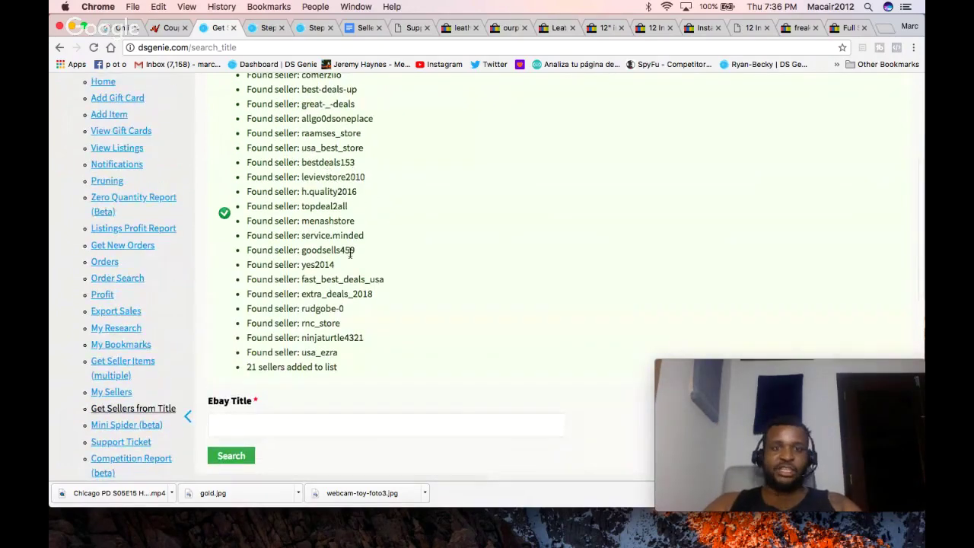
{"action": "scroll", "coordinate": [350, 253], "scroll_direction": "up", "scroll_amount": 4}
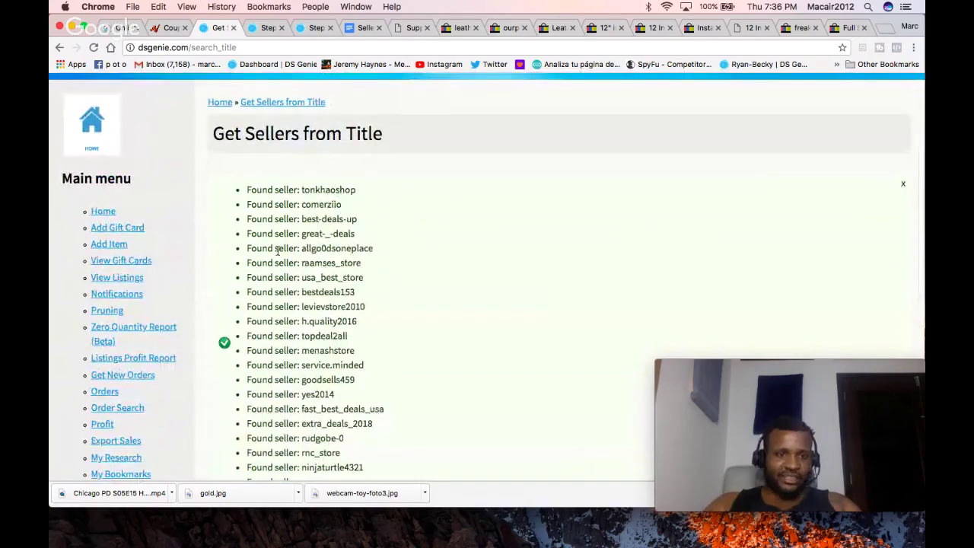
{"action": "scroll", "coordinate": [278, 251], "scroll_direction": "down", "scroll_amount": 3}
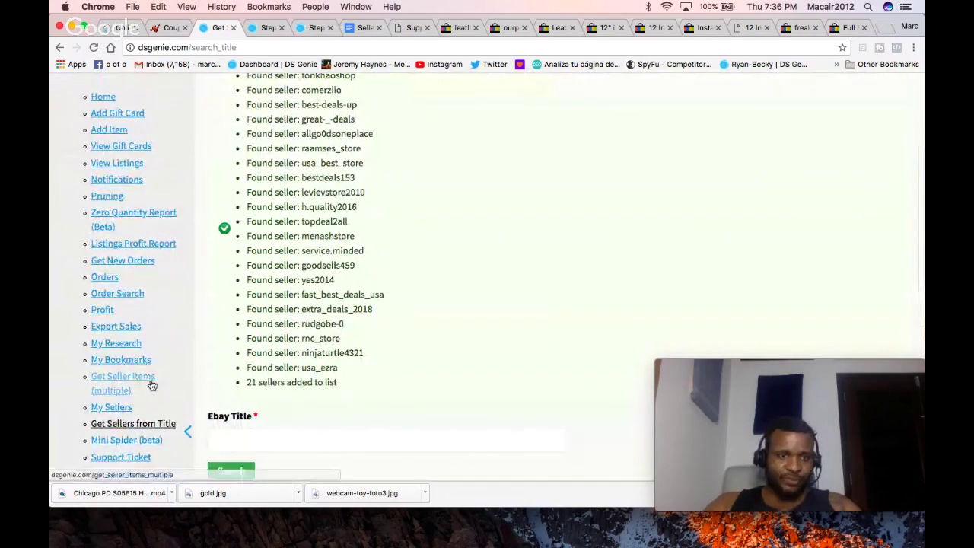
Step: Close the futon listing and open the Makartt nail drill handpiece from the seller's completed eBay listings in a new tab
{"action": "left_click", "coordinate": [848, 28]}
{"action": "left_click", "coordinate": [864, 28]}
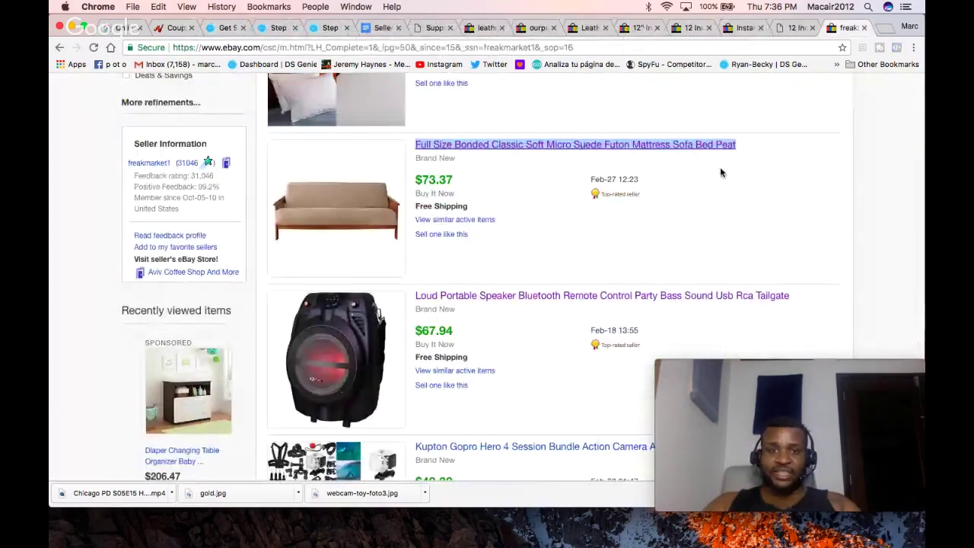
{"action": "scroll", "coordinate": [719, 171], "scroll_direction": "up", "scroll_amount": 10}
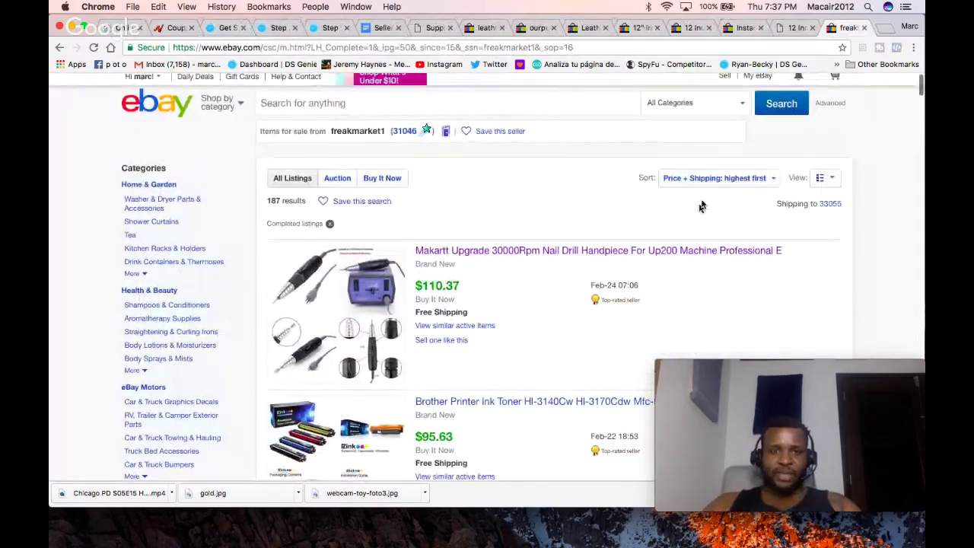
{"action": "scroll", "coordinate": [690, 226], "scroll_direction": "down", "scroll_amount": 4}
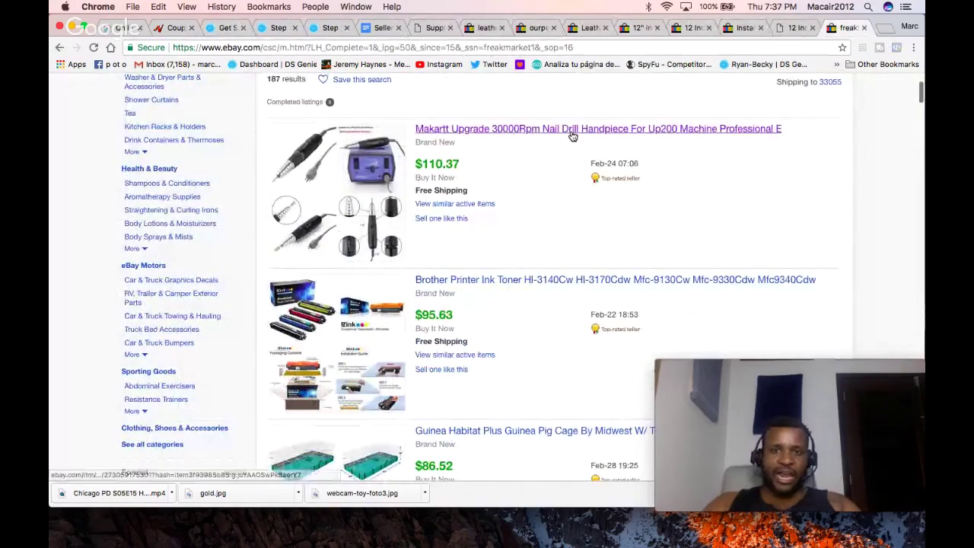
{"action": "right_click", "coordinate": [565, 128]}
{"action": "left_click", "coordinate": [586, 136]}
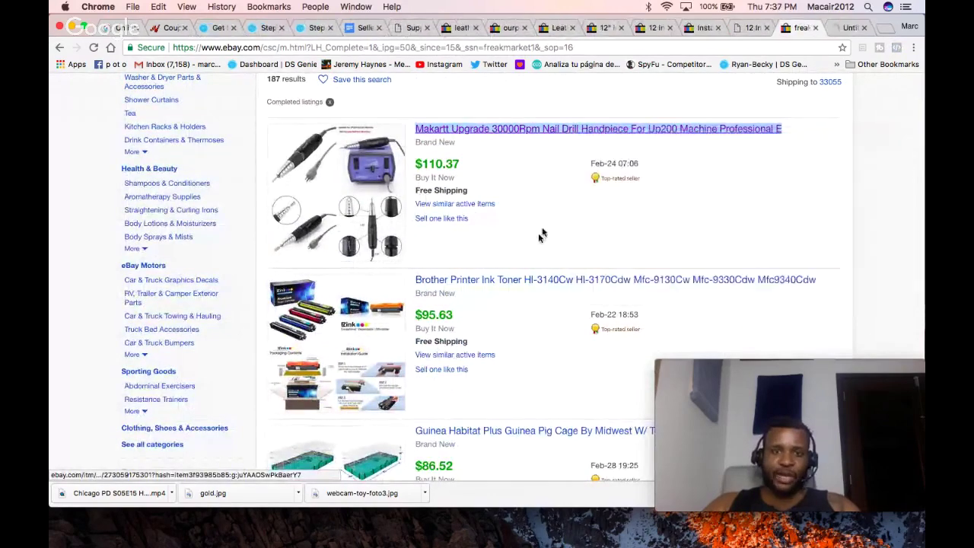
Step: Open the Brother printer ink toner and the Guinea Habitat Plus cage listings in separate new tabs
{"action": "right_click", "coordinate": [519, 280]}
{"action": "left_click", "coordinate": [529, 286]}
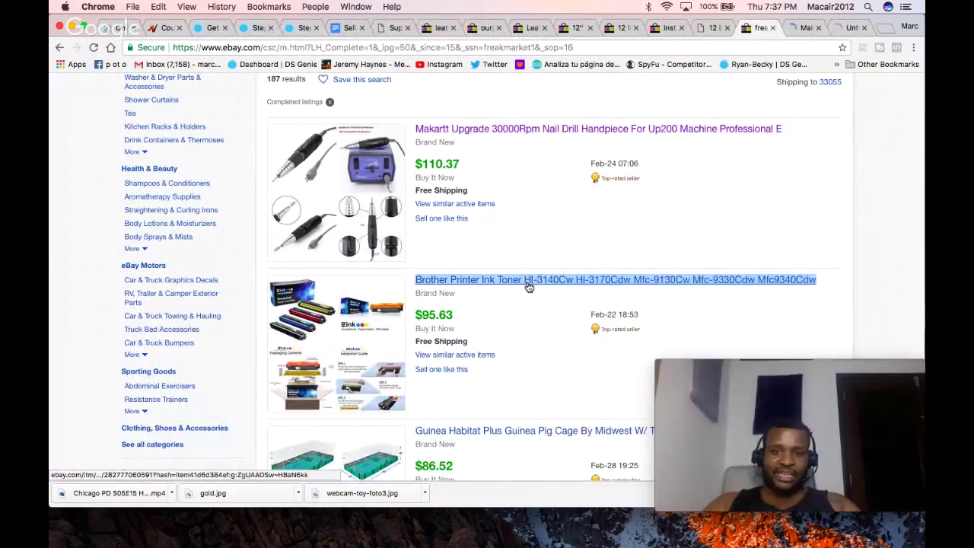
{"action": "scroll", "coordinate": [535, 373], "scroll_direction": "down", "scroll_amount": 3}
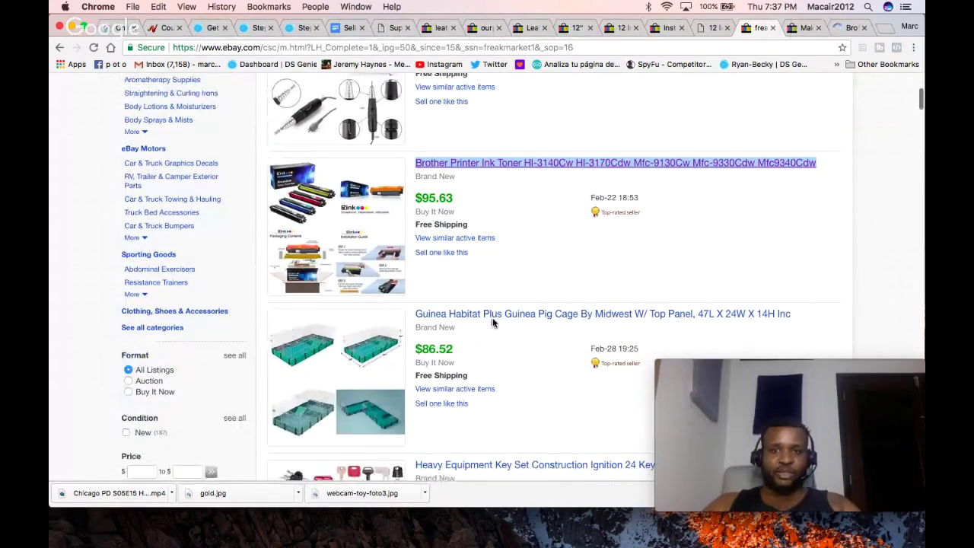
{"action": "right_click", "coordinate": [486, 319]}
{"action": "left_click", "coordinate": [504, 322]}
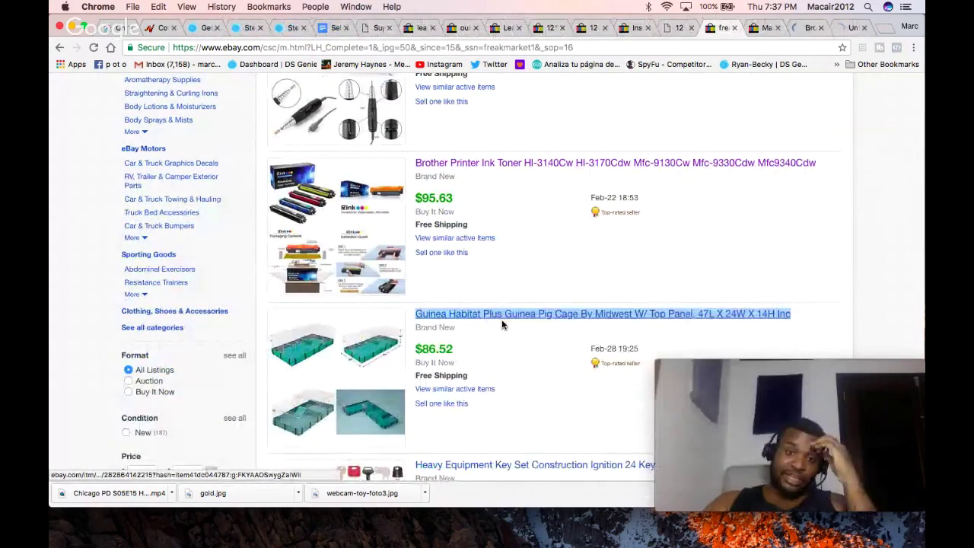
Step: Open the Heavy Equipment Key Set and Loud Portable Speaker Bluetooth completed listings in separate new tabs
{"action": "scroll", "coordinate": [501, 325], "scroll_direction": "down", "scroll_amount": 3}
{"action": "scroll", "coordinate": [501, 325], "scroll_direction": "down", "scroll_amount": 4}
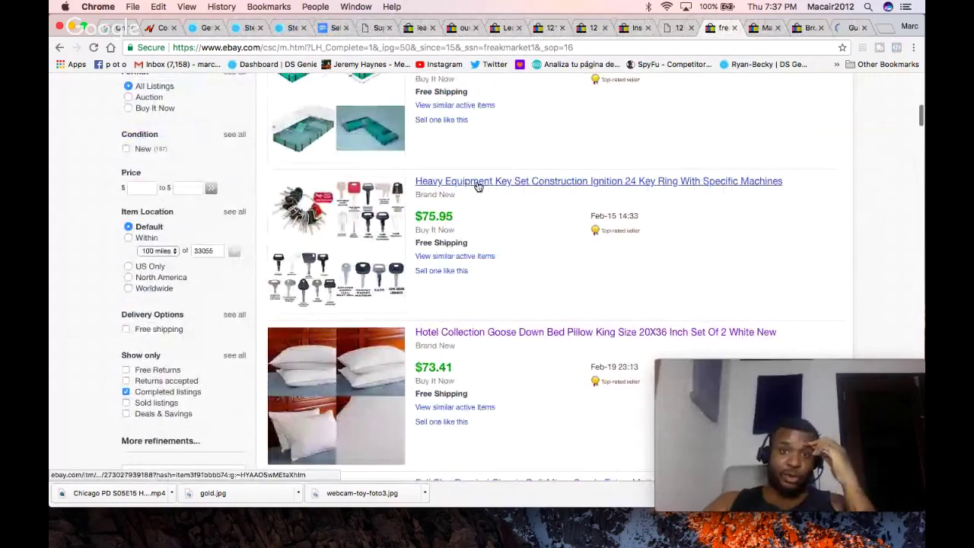
{"action": "right_click", "coordinate": [477, 183]}
{"action": "left_click", "coordinate": [496, 188]}
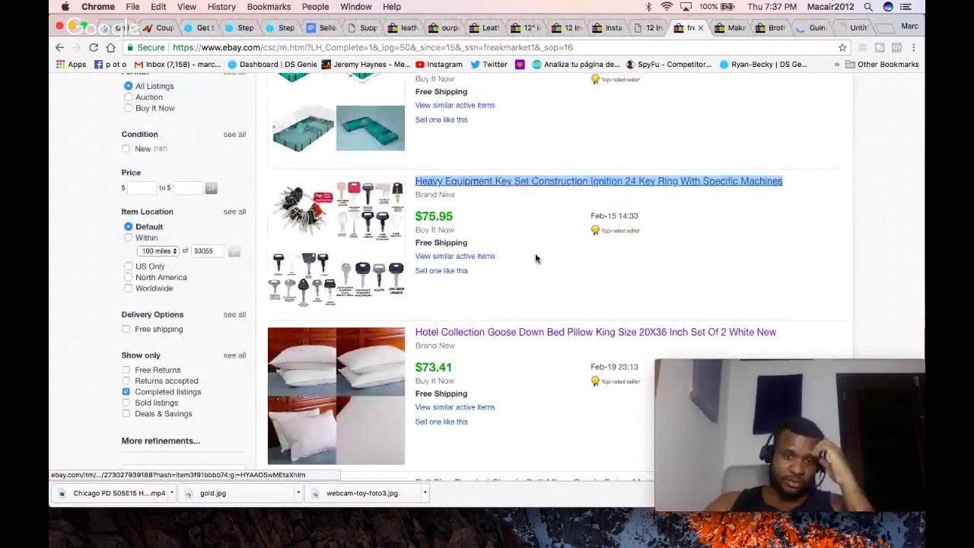
{"action": "scroll", "coordinate": [535, 256], "scroll_direction": "down", "scroll_amount": 10}
{"action": "scroll", "coordinate": [534, 259], "scroll_direction": "down", "scroll_amount": 1}
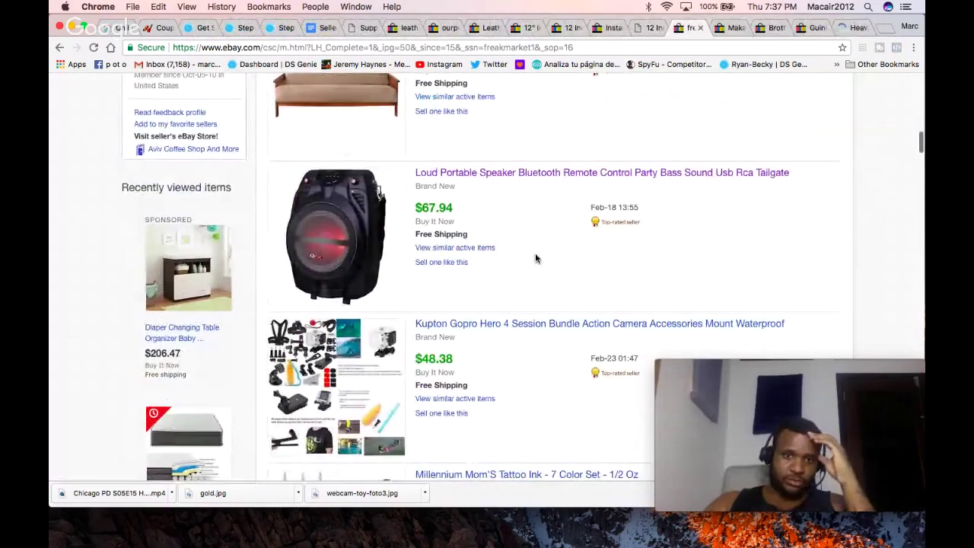
{"action": "right_click", "coordinate": [502, 174]}
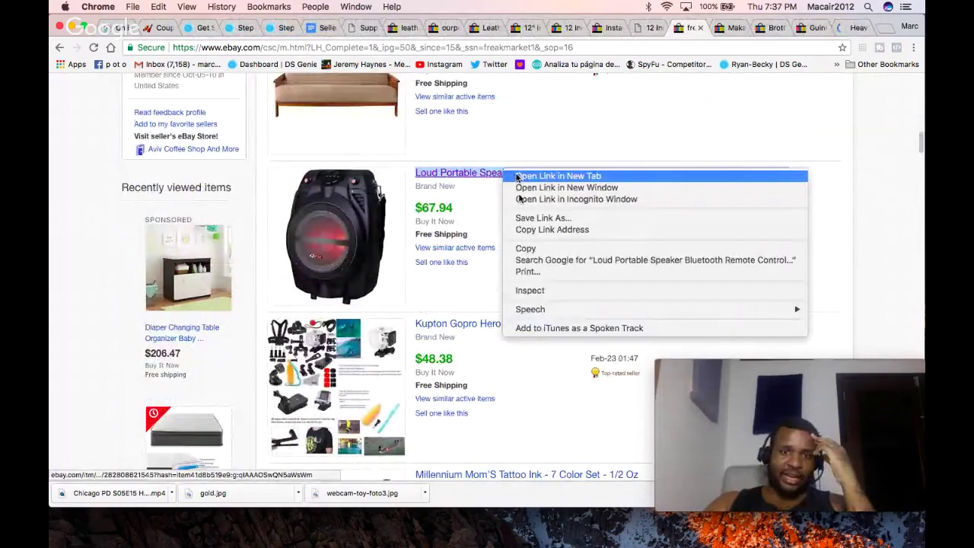
{"action": "left_click", "coordinate": [517, 177]}
Step: Open the Kupton Gopro Hero 4 Session Bundle completed listing in a new tab and switch to it
{"action": "scroll", "coordinate": [531, 272], "scroll_direction": "down", "scroll_amount": 3}
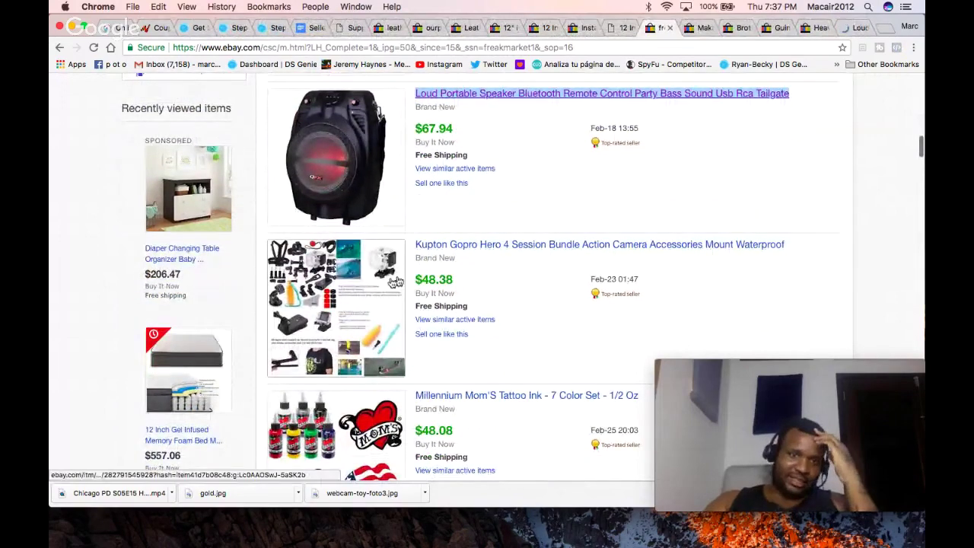
{"action": "right_click", "coordinate": [484, 244]}
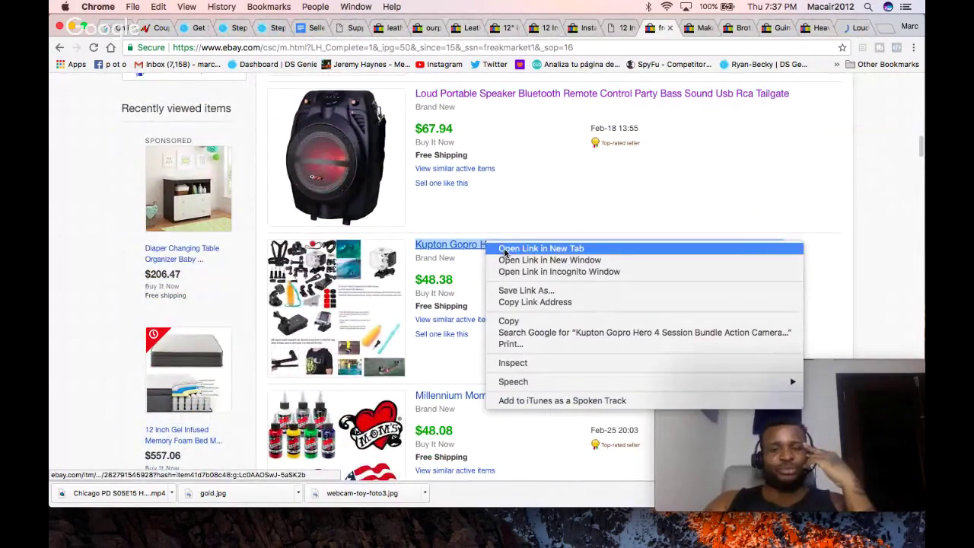
{"action": "left_click", "coordinate": [514, 246]}
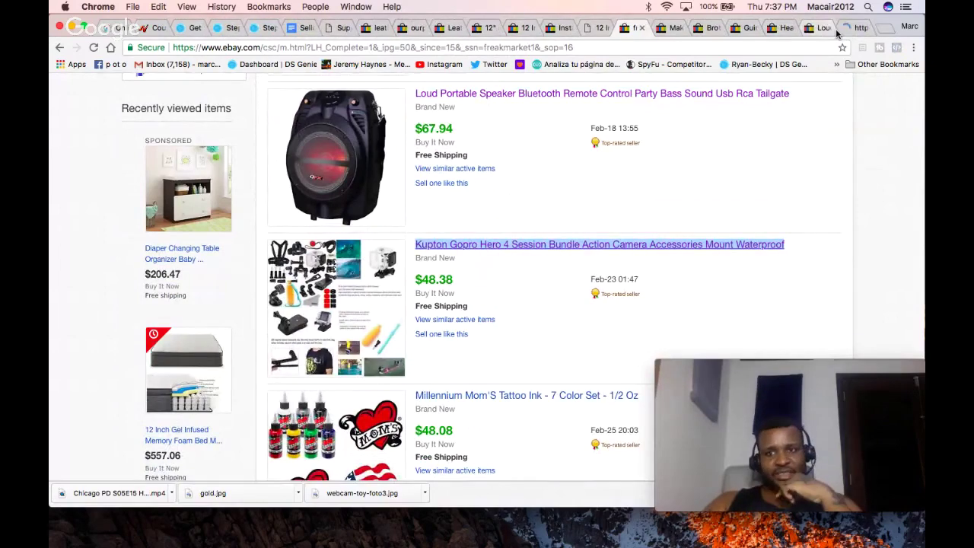
{"action": "left_click", "coordinate": [816, 29]}
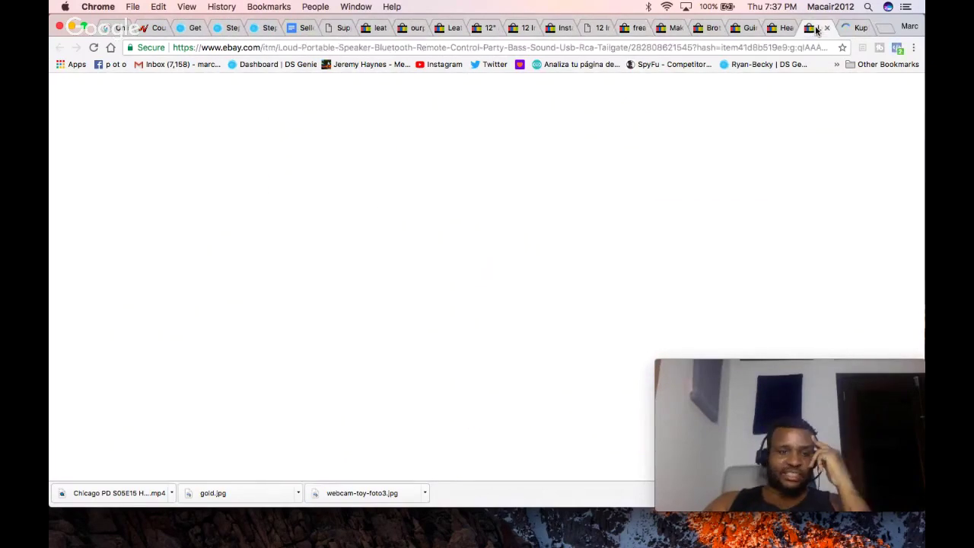
{"action": "left_click", "coordinate": [843, 30]}
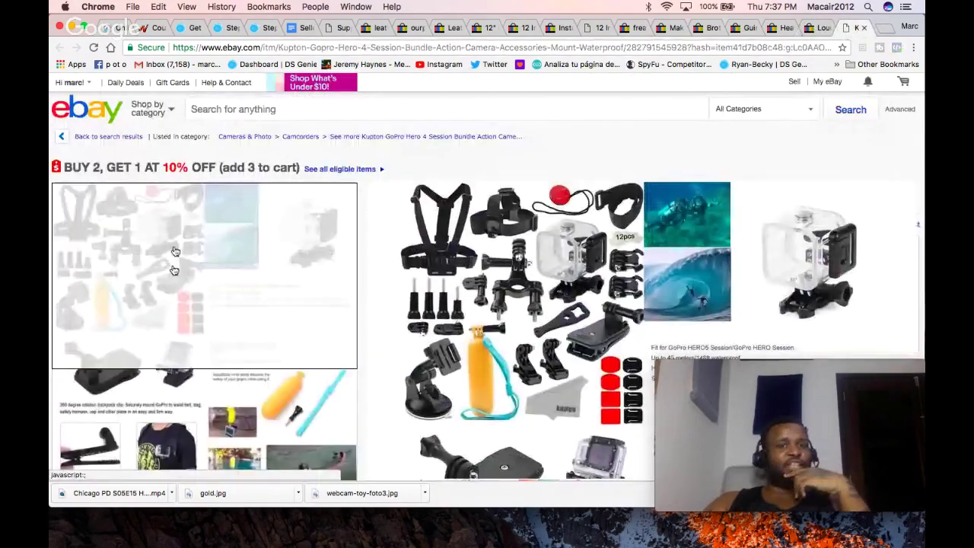
Step: Check the purchase history of the Kupton Gopro bundle and return to its listing
{"action": "scroll", "coordinate": [501, 257], "scroll_direction": "down", "scroll_amount": 5}
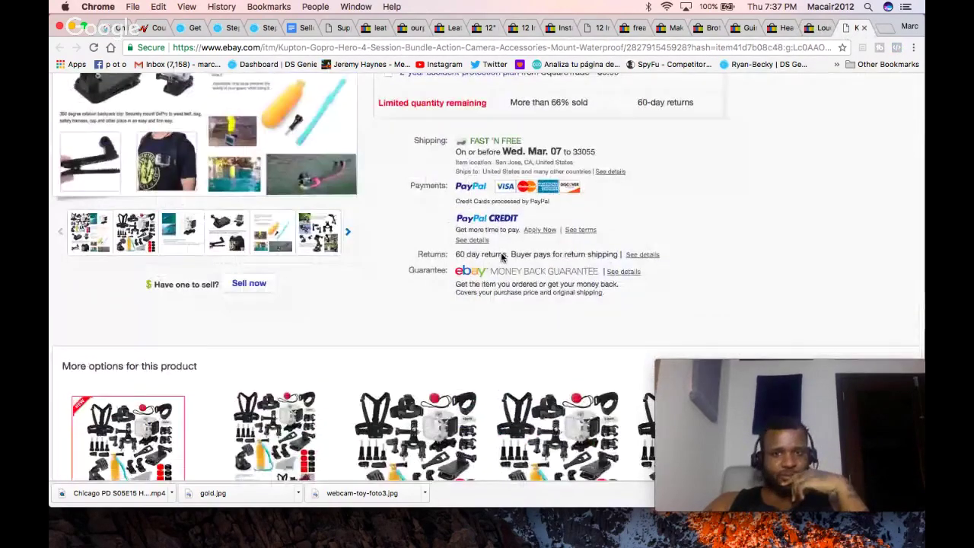
{"action": "scroll", "coordinate": [500, 257], "scroll_direction": "up", "scroll_amount": 5}
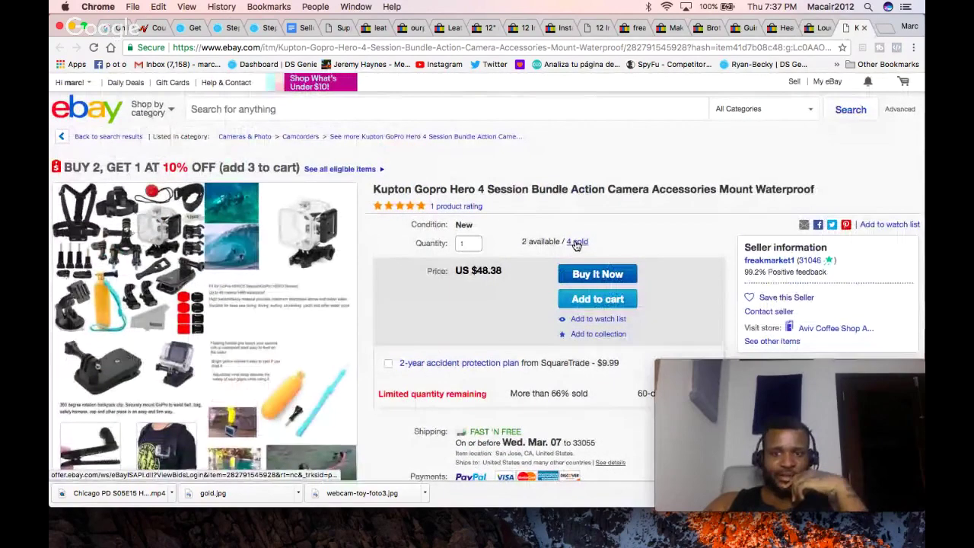
{"action": "left_click", "coordinate": [576, 243]}
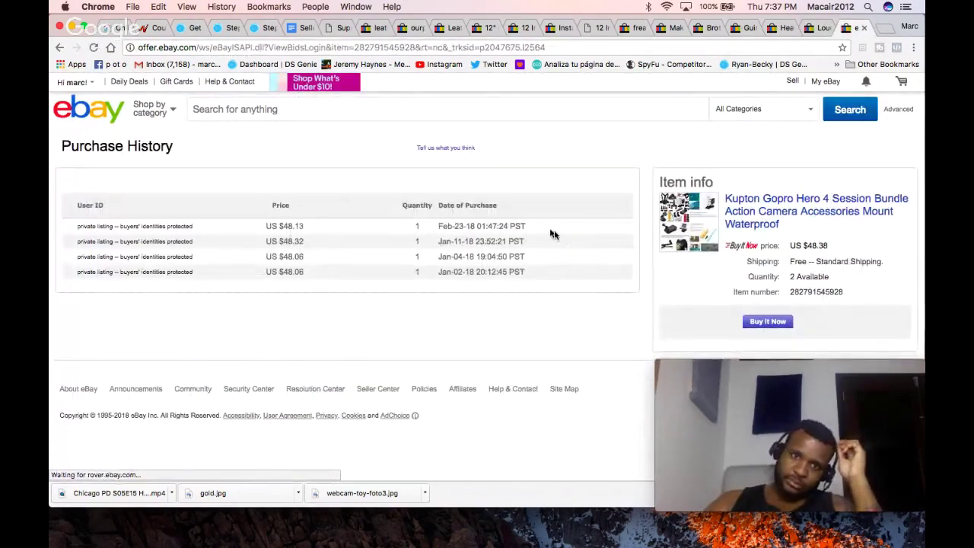
{"action": "left_click", "coordinate": [60, 49]}
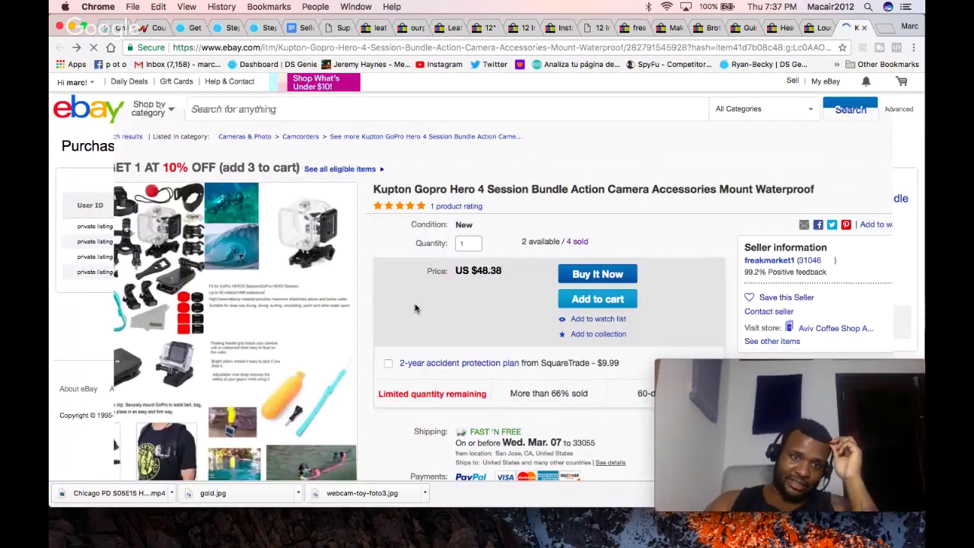
Step: Check the Kupton listing's item description area and reload the page to load it
{"action": "scroll", "coordinate": [416, 306], "scroll_direction": "down", "scroll_amount": 10}
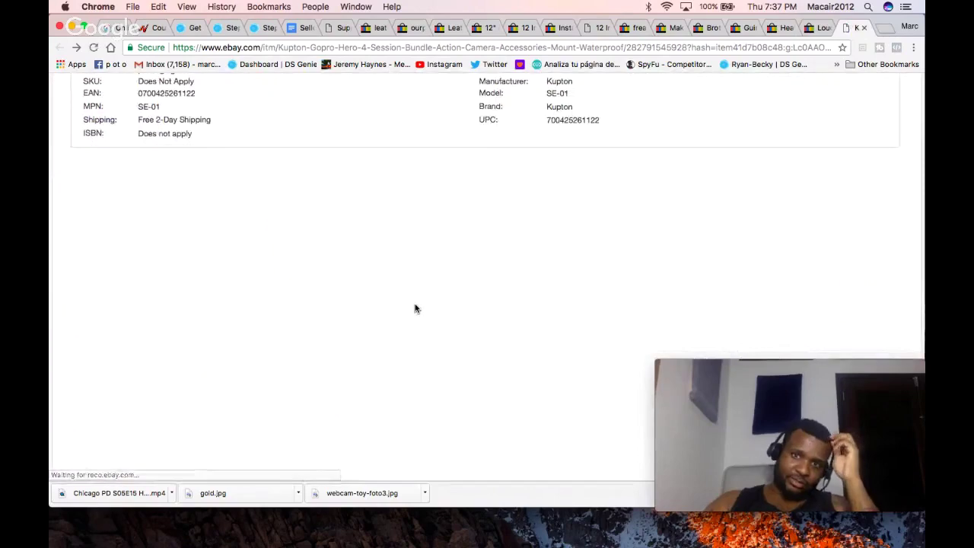
{"action": "scroll", "coordinate": [415, 308], "scroll_direction": "up", "scroll_amount": 4}
{"action": "scroll", "coordinate": [415, 308], "scroll_direction": "down", "scroll_amount": 6}
{"action": "scroll", "coordinate": [415, 308], "scroll_direction": "down", "scroll_amount": 3}
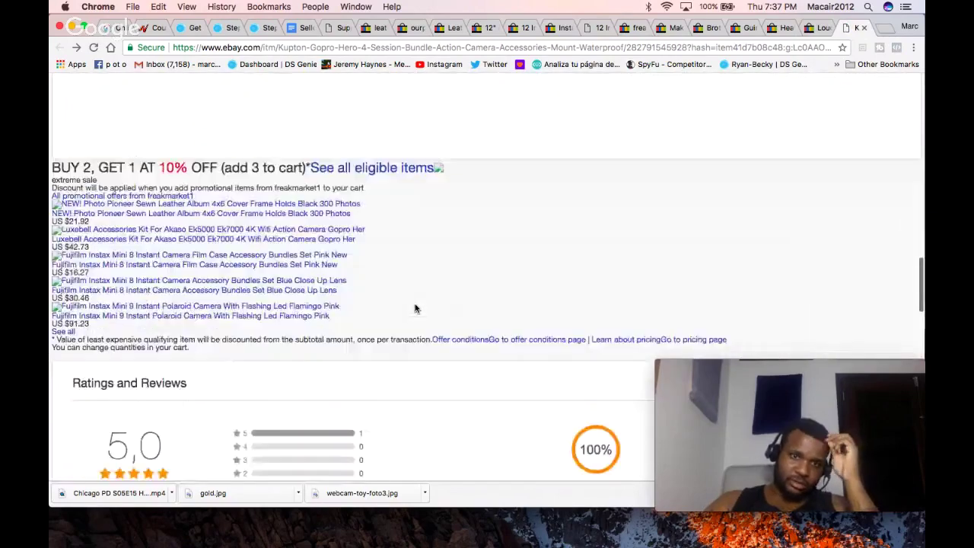
{"action": "scroll", "coordinate": [411, 289], "scroll_direction": "up", "scroll_amount": 5}
{"action": "left_click", "coordinate": [442, 46]}
{"action": "key", "text": "Return"}
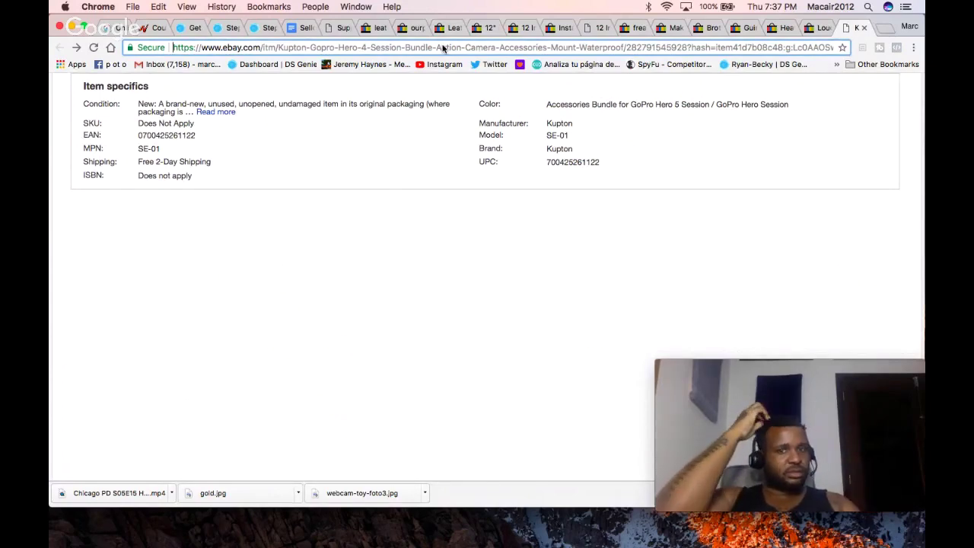
Step: Examine the Kupton listing's item description down to its list of package contents
{"action": "scroll", "coordinate": [542, 247], "scroll_direction": "up", "scroll_amount": 3}
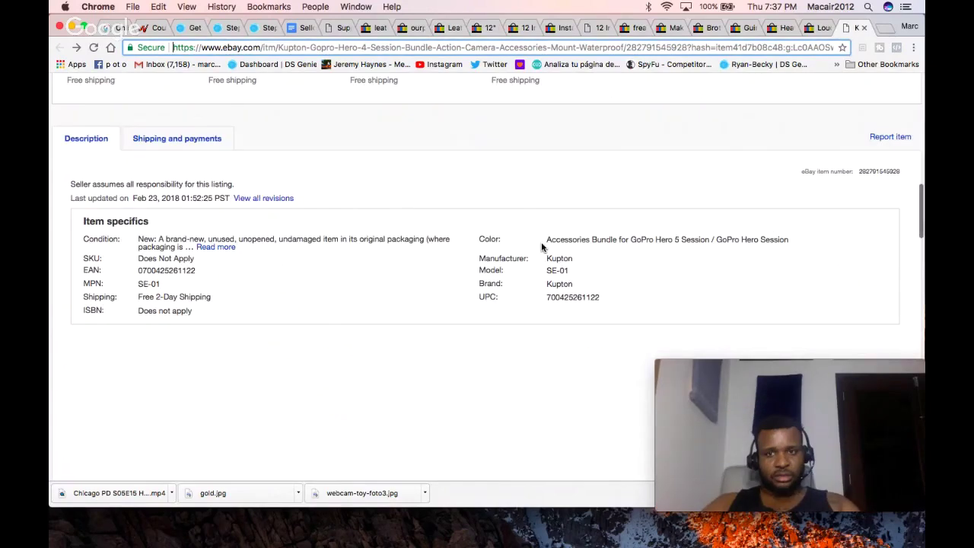
{"action": "scroll", "coordinate": [542, 247], "scroll_direction": "up", "scroll_amount": 5}
{"action": "left_click", "coordinate": [535, 163]}
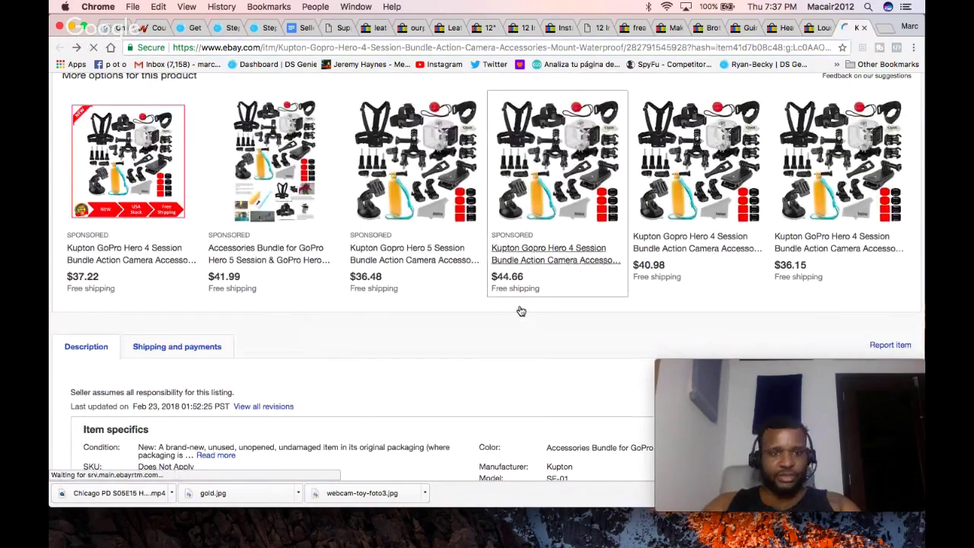
{"action": "scroll", "coordinate": [519, 310], "scroll_direction": "down", "scroll_amount": 5}
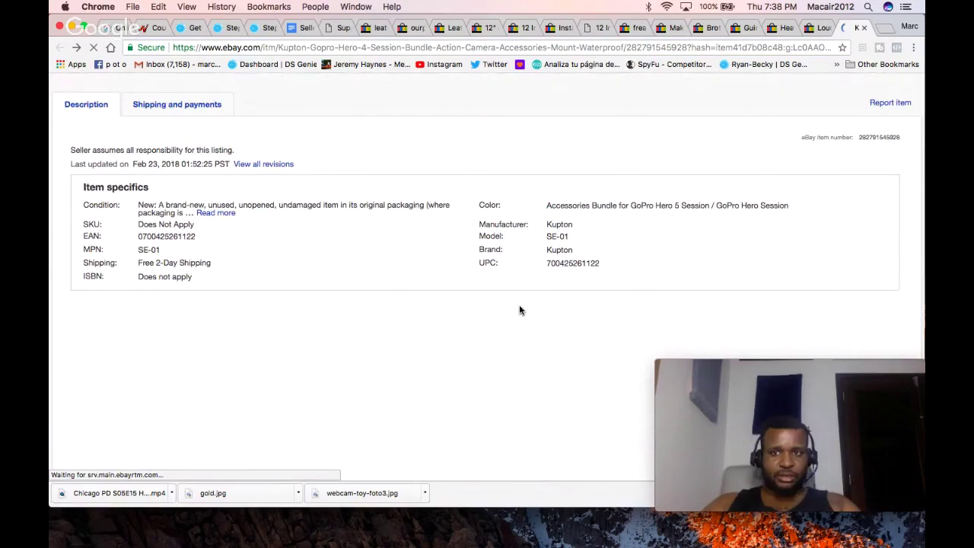
{"action": "scroll", "coordinate": [520, 310], "scroll_direction": "down", "scroll_amount": 3}
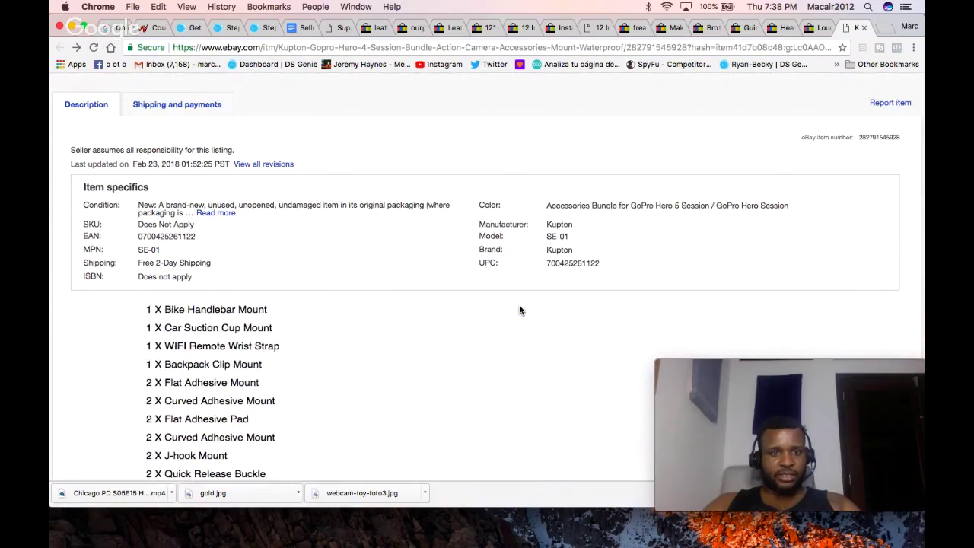
{"action": "scroll", "coordinate": [519, 309], "scroll_direction": "down", "scroll_amount": 8}
{"action": "scroll", "coordinate": [519, 310], "scroll_direction": "up", "scroll_amount": 9}
{"action": "scroll", "coordinate": [519, 310], "scroll_direction": "down", "scroll_amount": 1}
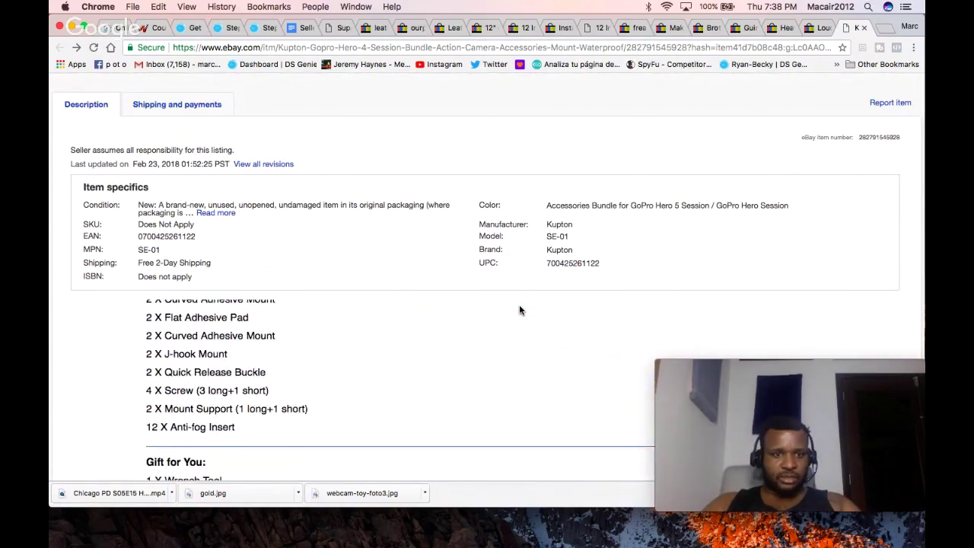
{"action": "scroll", "coordinate": [519, 309], "scroll_direction": "up", "scroll_amount": 6}
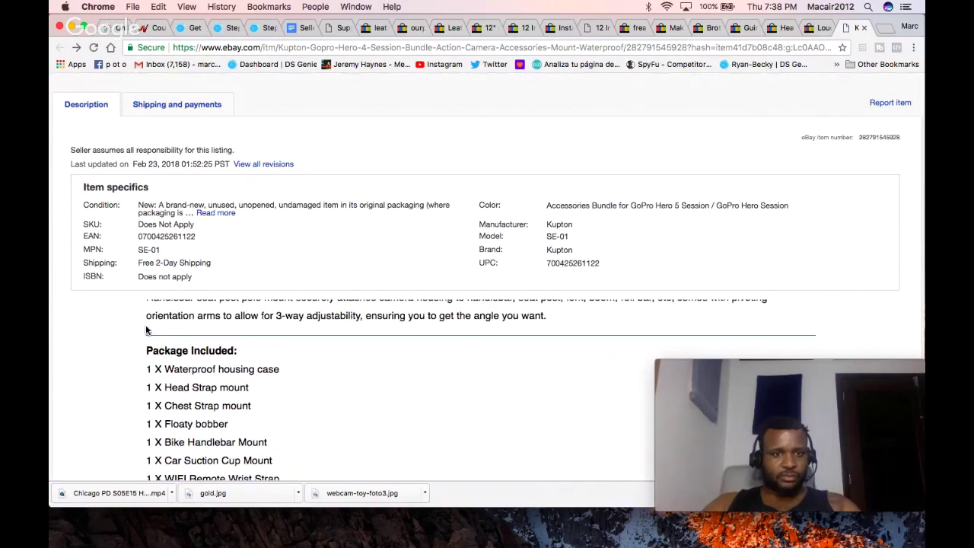
{"action": "left_click_drag", "start_coordinate": [146, 349], "coordinate": [204, 506]}
{"action": "left_click_drag", "start_coordinate": [214, 544], "coordinate": [249, 403]}
{"action": "scroll", "coordinate": [246, 402], "scroll_direction": "down", "scroll_amount": 5}
{"action": "scroll", "coordinate": [246, 401], "scroll_direction": "up", "scroll_amount": 2}
{"action": "scroll", "coordinate": [246, 401], "scroll_direction": "up", "scroll_amount": 3}
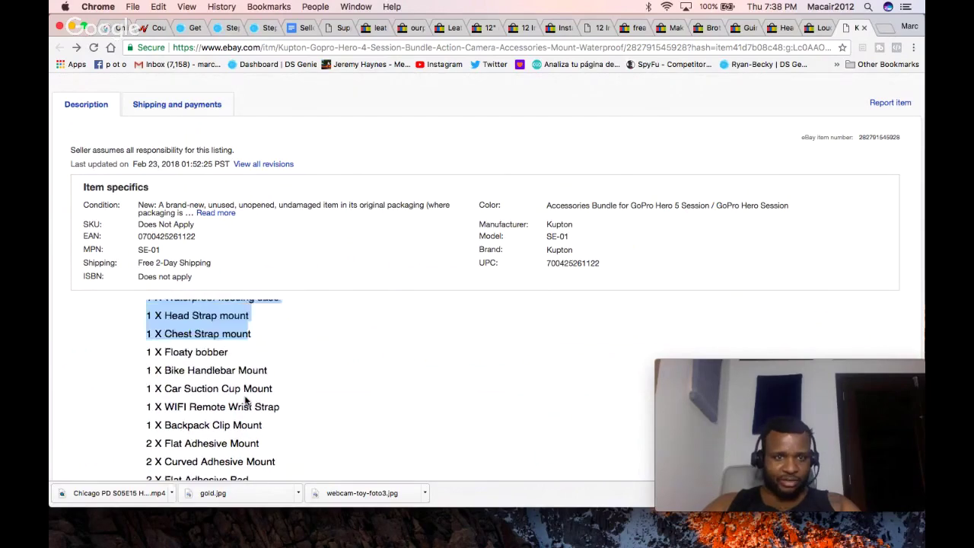
{"action": "left_click", "coordinate": [199, 357]}
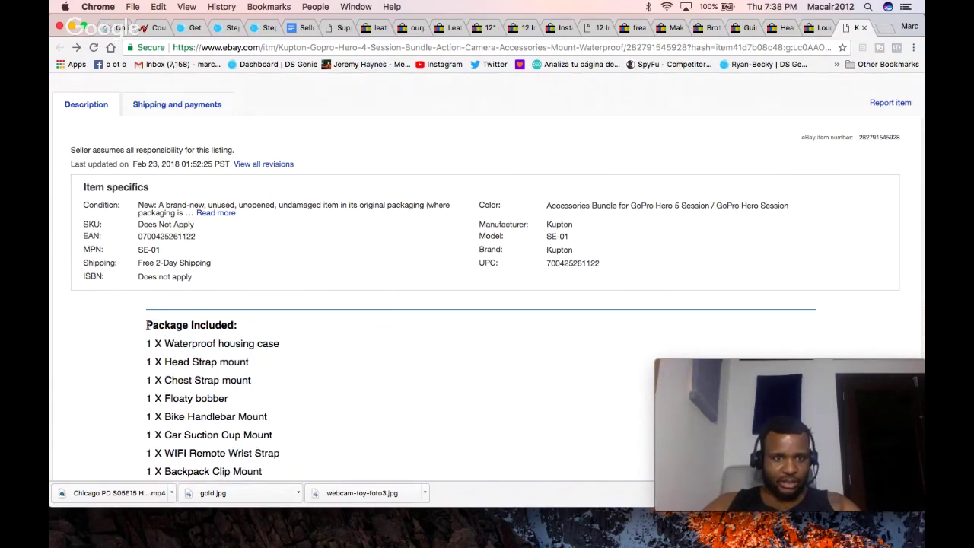
Step: Select the description text from "Package Included:" through "1 X Backpack Clip Mount" and search Google for it
{"action": "left_click_drag", "start_coordinate": [147, 325], "coordinate": [307, 540]}
{"action": "left_click_drag", "start_coordinate": [278, 484], "coordinate": [275, 475]}
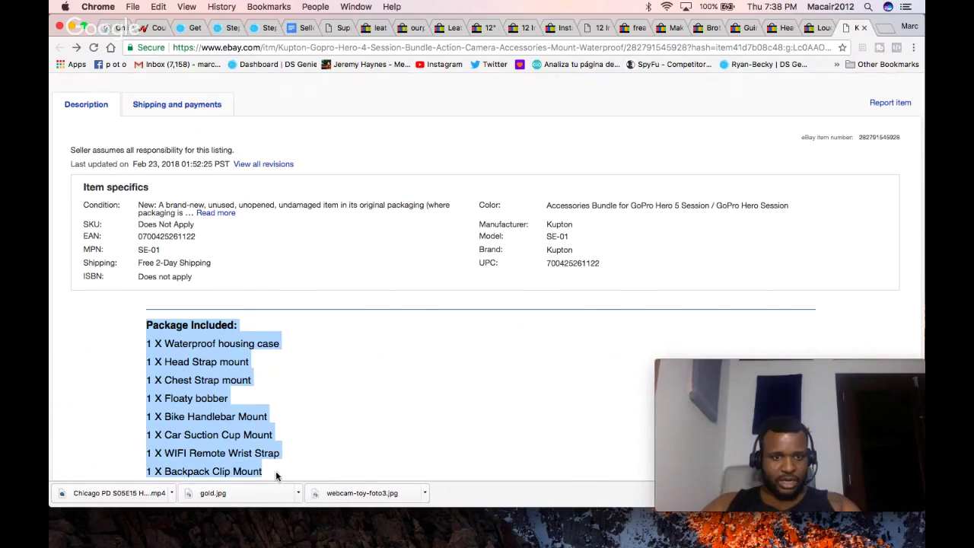
{"action": "right_click", "coordinate": [214, 412]}
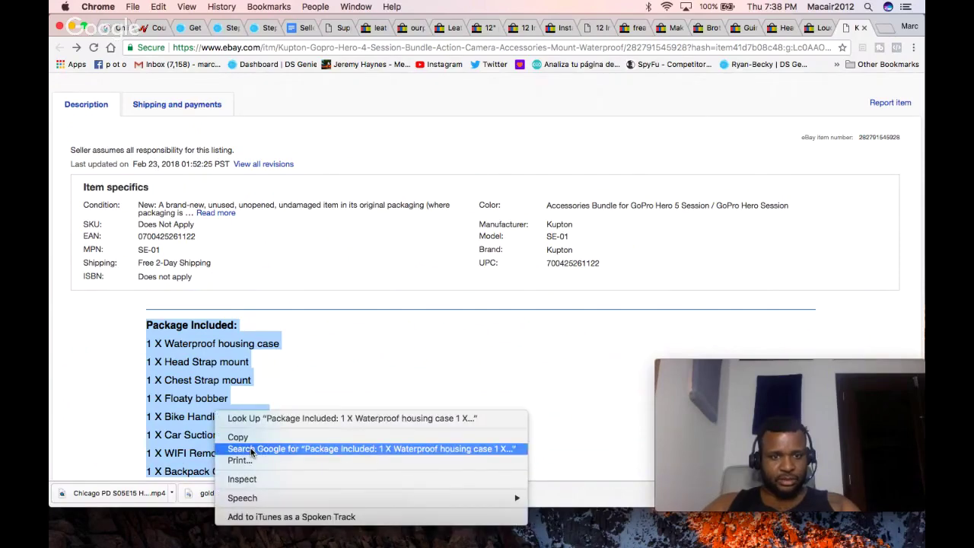
{"action": "left_click", "coordinate": [253, 450]}
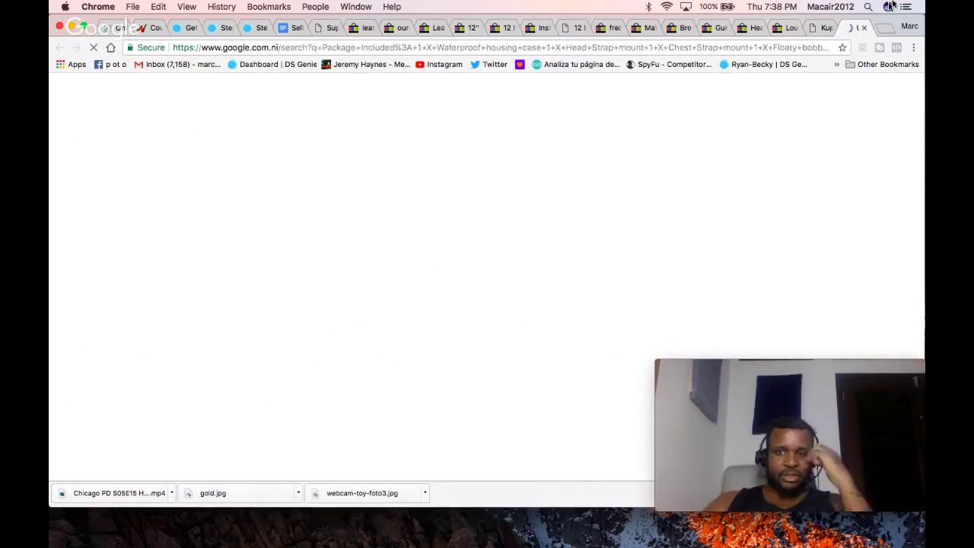
Step: Return to the Kupton eBay listing, enlarge its main photo and search Google for that image
{"action": "left_click", "coordinate": [824, 27]}
{"action": "scroll", "coordinate": [626, 185], "scroll_direction": "up", "scroll_amount": 10}
{"action": "scroll", "coordinate": [625, 184], "scroll_direction": "up", "scroll_amount": 5}
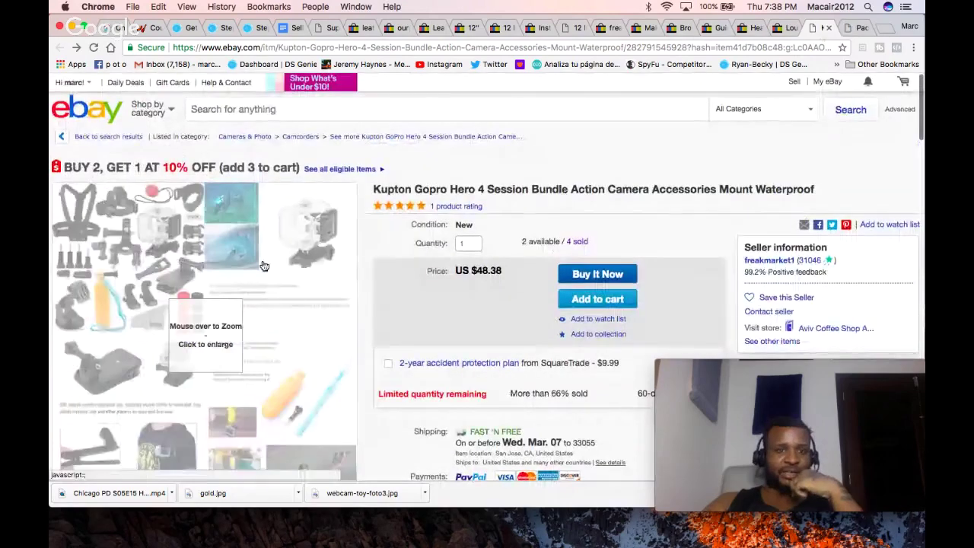
{"action": "left_click", "coordinate": [263, 265]}
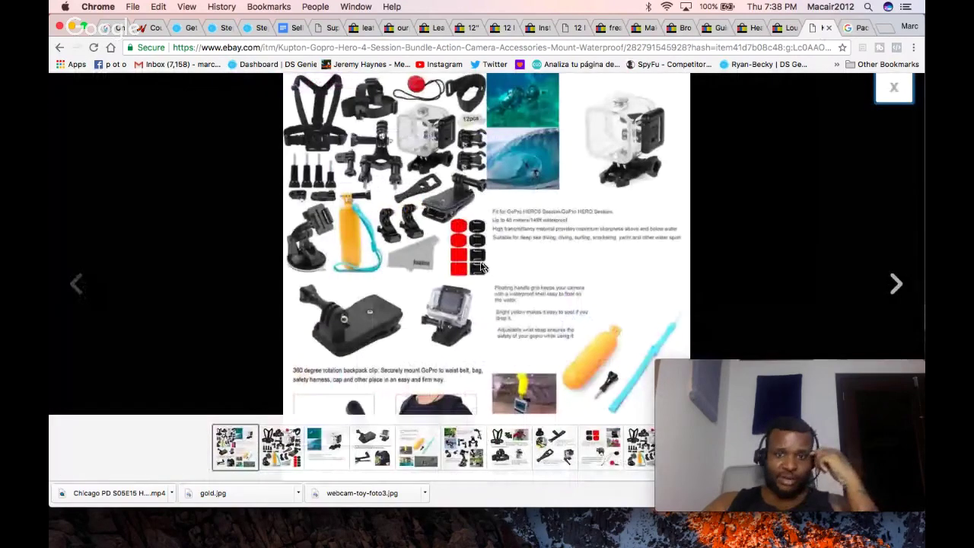
{"action": "right_click", "coordinate": [489, 270]}
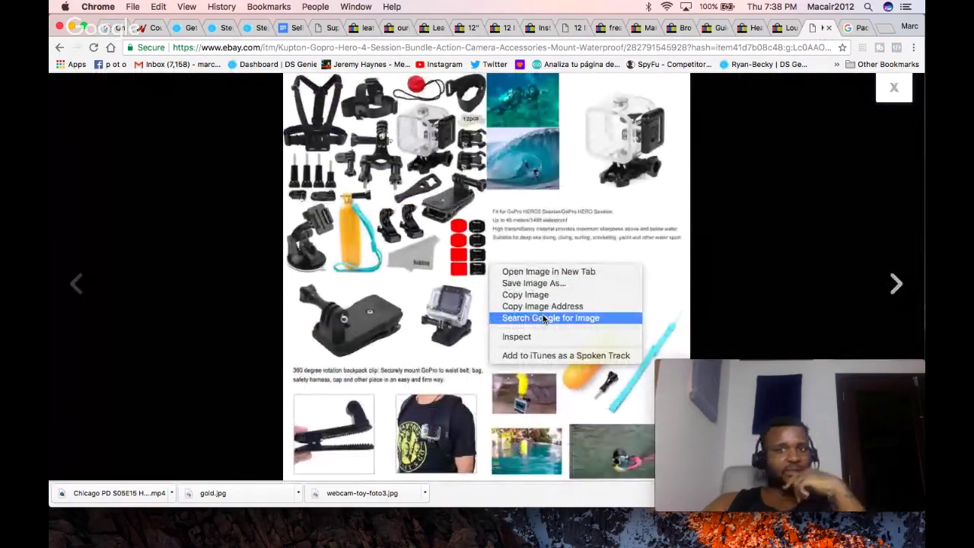
{"action": "left_click", "coordinate": [543, 318]}
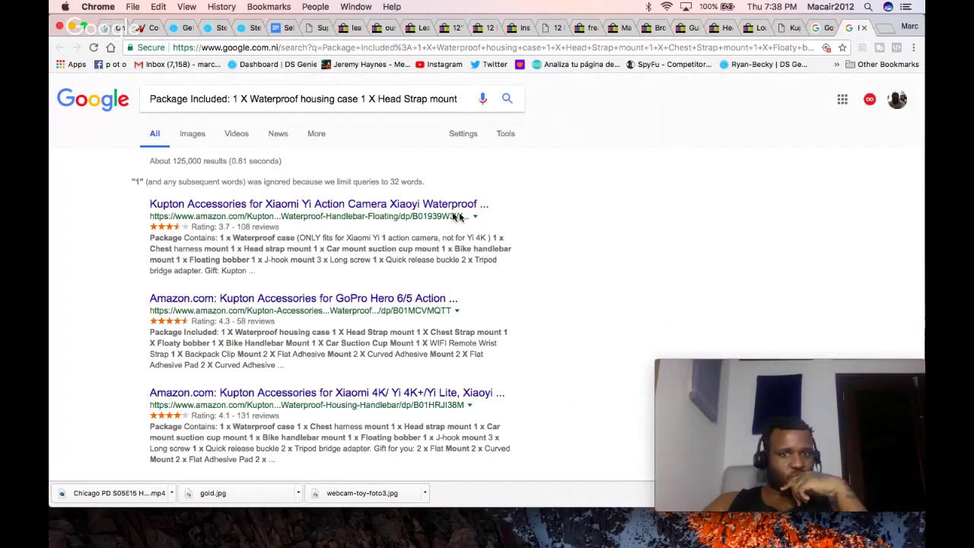
Step: View the Amazon result "Kupton Accessories for Xiaomi Yi Action Camera" and go back to the Kupton eBay listing
{"action": "left_click", "coordinate": [417, 205]}
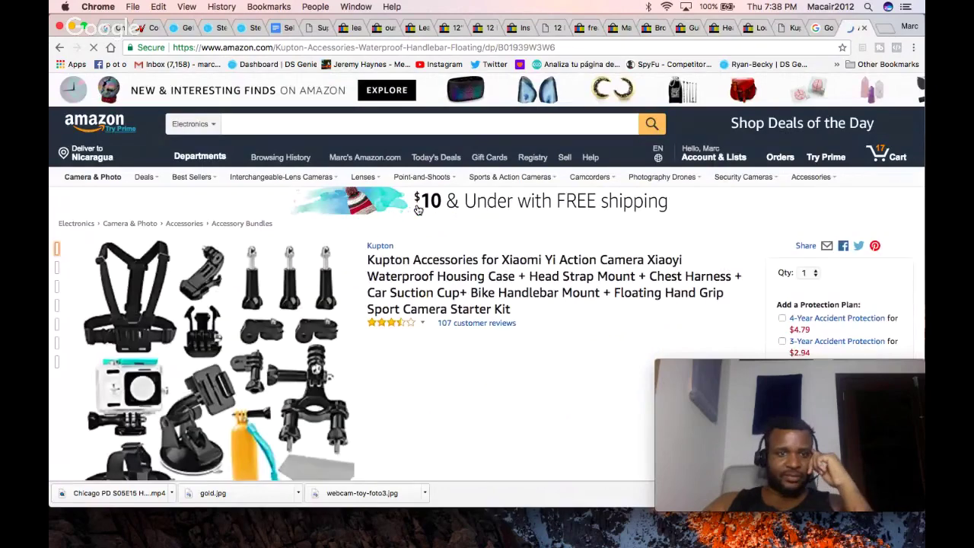
{"action": "scroll", "coordinate": [576, 375], "scroll_direction": "down", "scroll_amount": 2}
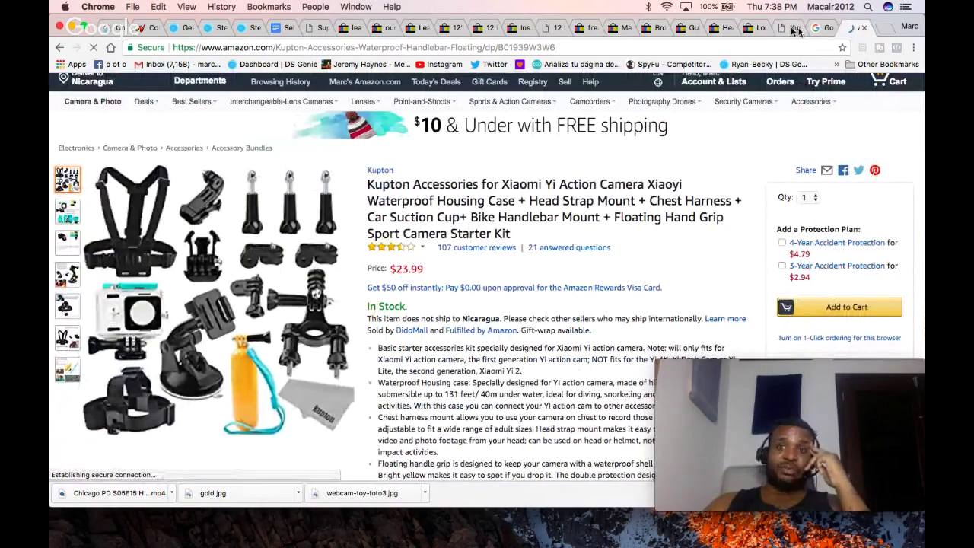
{"action": "left_click", "coordinate": [754, 28]}
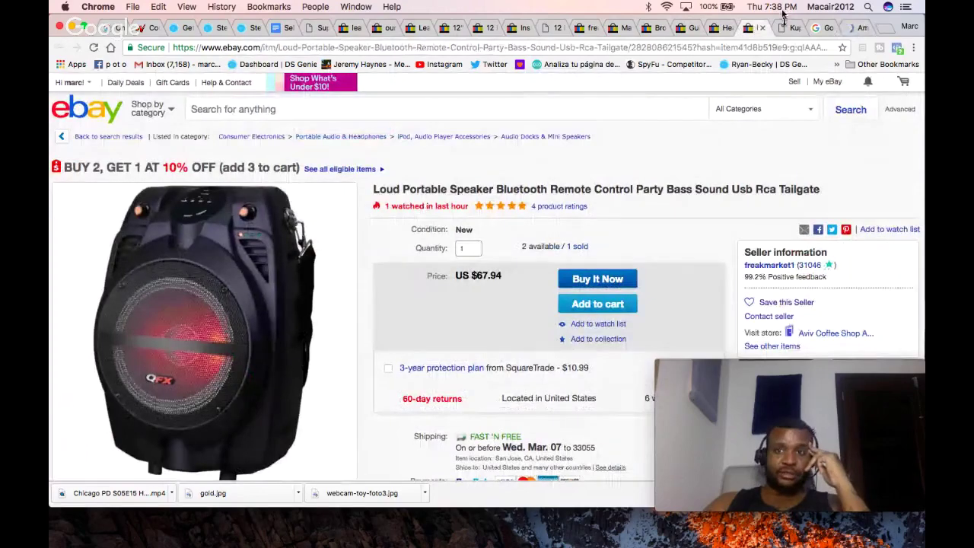
{"action": "left_click", "coordinate": [783, 28]}
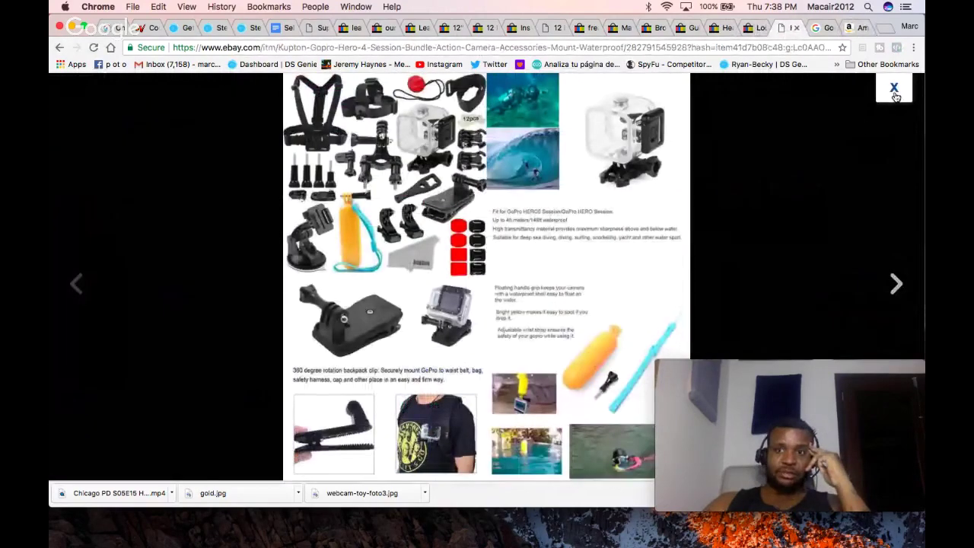
Step: Close the enlarged Kupton photo, view the listing's purchase history and return to the listing
{"action": "left_click", "coordinate": [896, 93]}
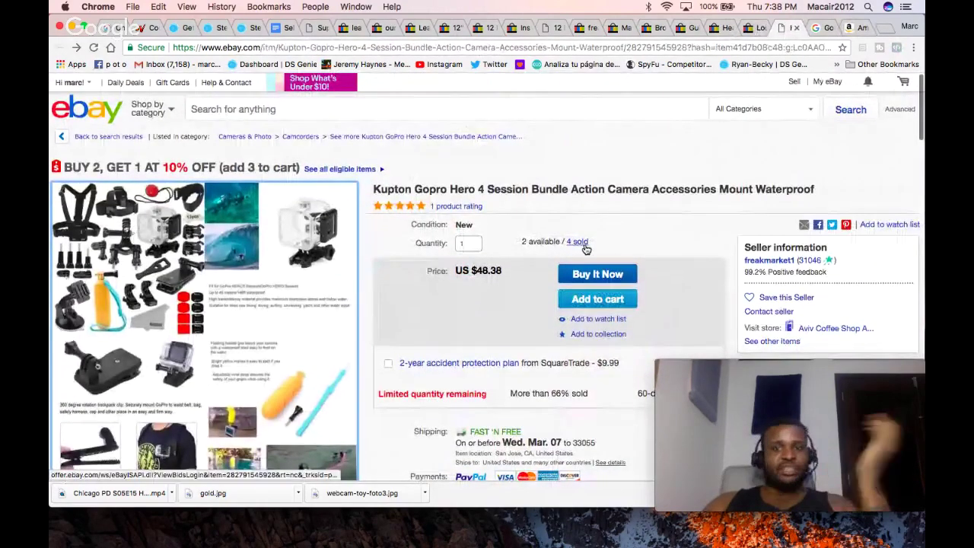
{"action": "left_click", "coordinate": [582, 243]}
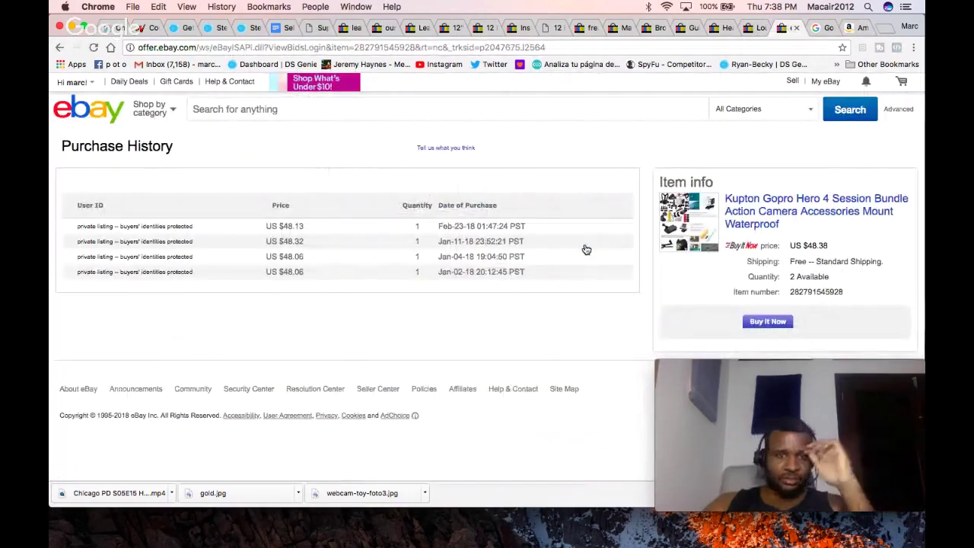
{"action": "left_click", "coordinate": [60, 47]}
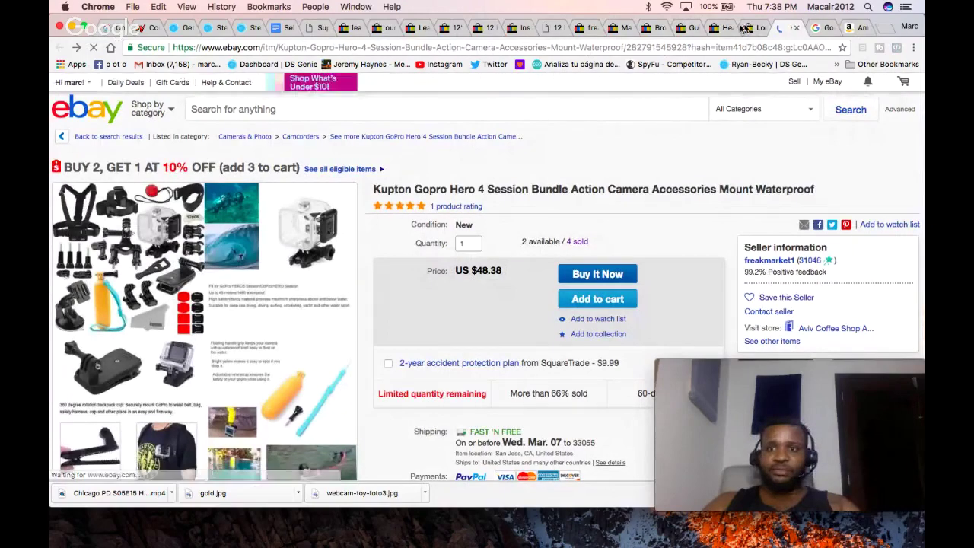
Step: Open the New Life Auctions eBay and PayPal fee calculator in a new tab and choose the Store listing format
{"action": "left_click", "coordinate": [884, 29]}
{"action": "type", "text": "cl"}
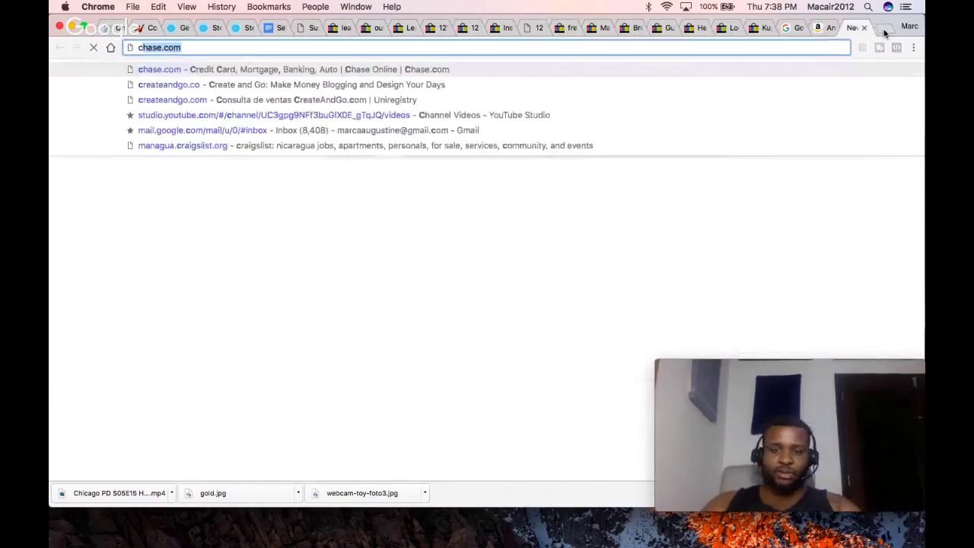
{"action": "key", "text": "BackSpace"}
{"action": "key", "text": "BackSpace"}
{"action": "type", "text": "alculator"}
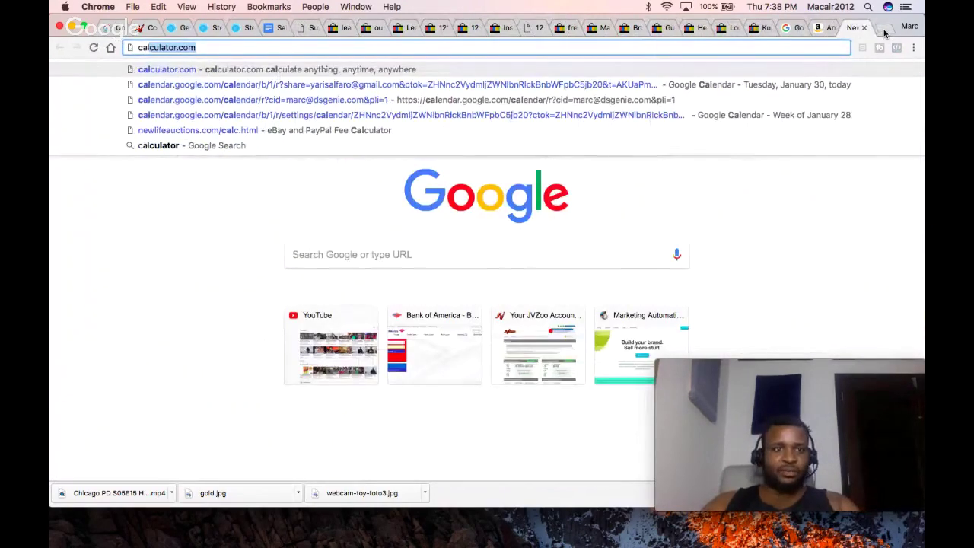
{"action": "left_click", "coordinate": [378, 130]}
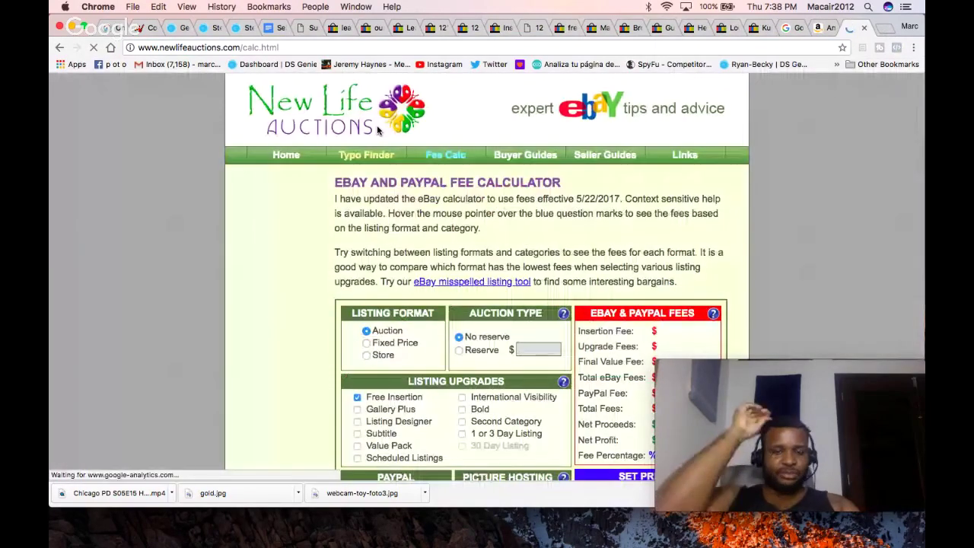
{"action": "left_click", "coordinate": [373, 354]}
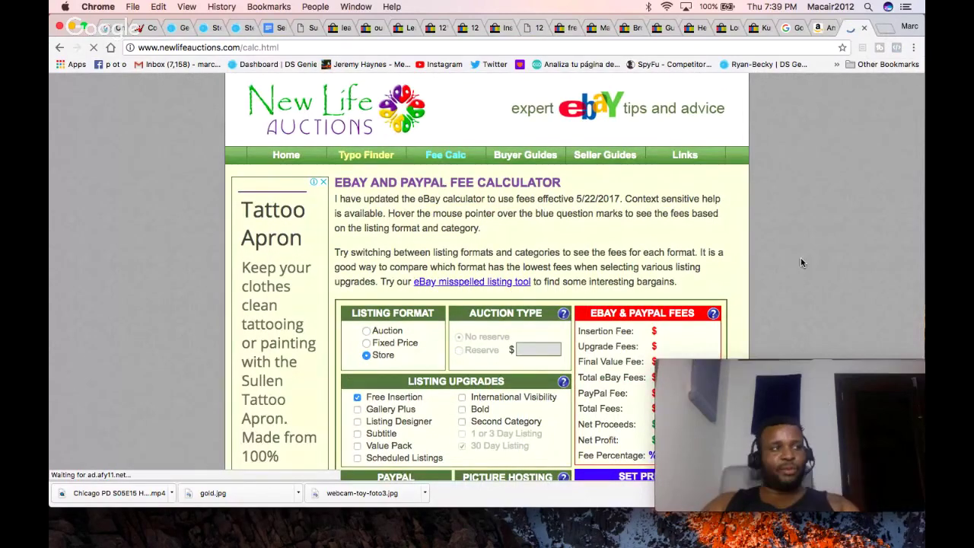
Step: Calculate the Kupton item's fees and profit with an item cost of $24, checked against Amazon, and a BIN price of $48
{"action": "scroll", "coordinate": [801, 262], "scroll_direction": "down", "scroll_amount": 5}
{"action": "scroll", "coordinate": [800, 262], "scroll_direction": "down", "scroll_amount": 1}
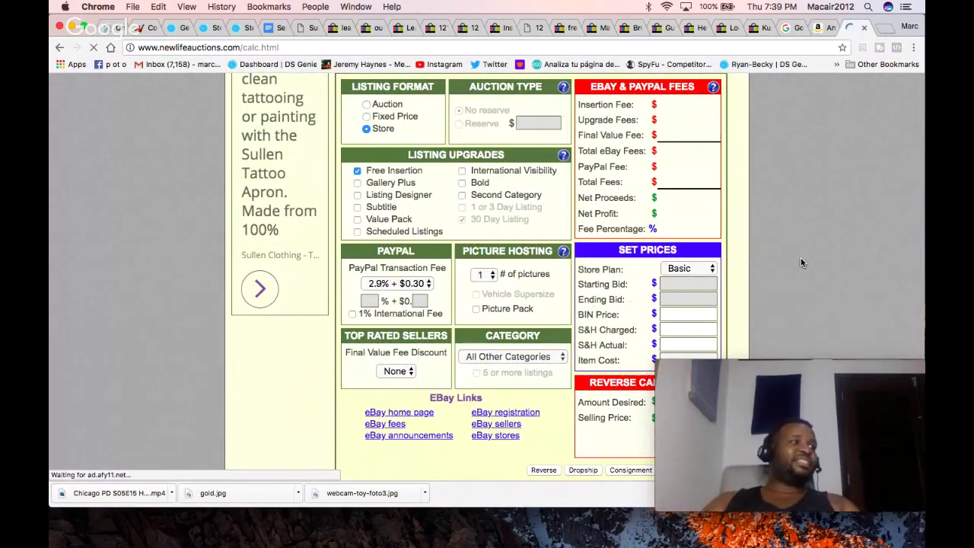
{"action": "scroll", "coordinate": [800, 262], "scroll_direction": "down", "scroll_amount": 3}
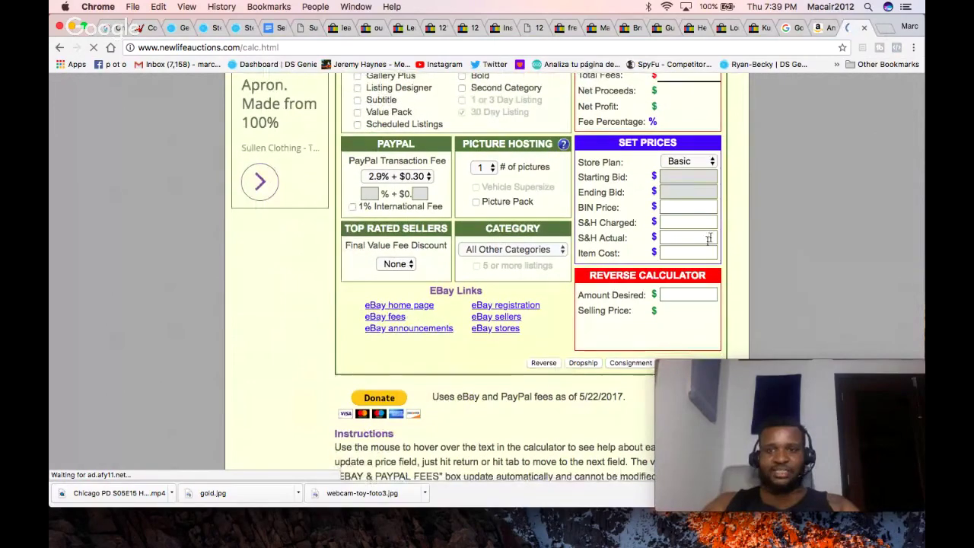
{"action": "left_click", "coordinate": [687, 251]}
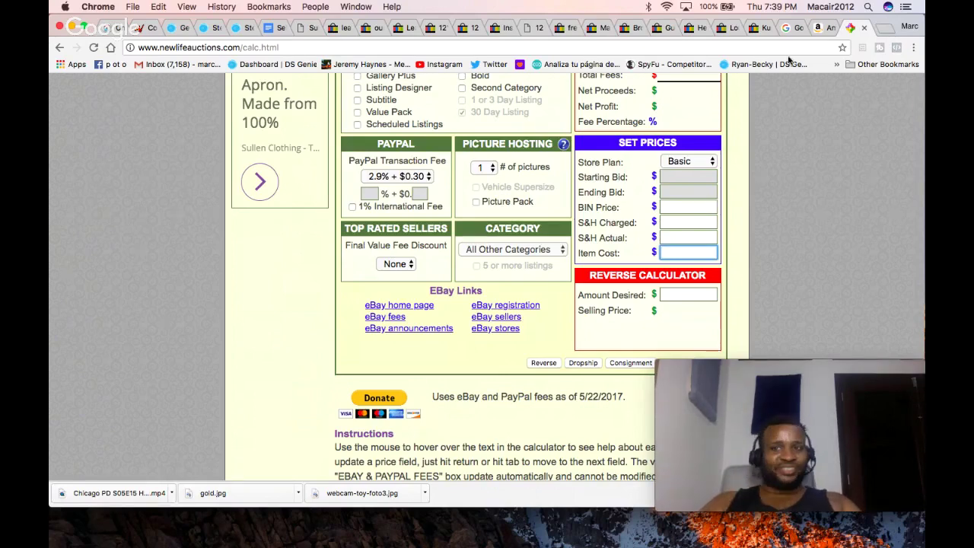
{"action": "left_click", "coordinate": [815, 28]}
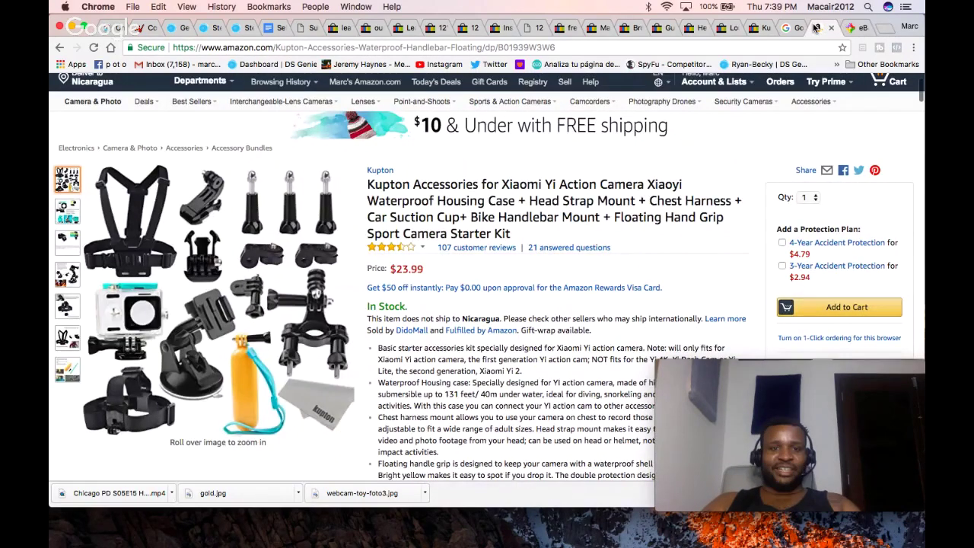
{"action": "left_click", "coordinate": [852, 28]}
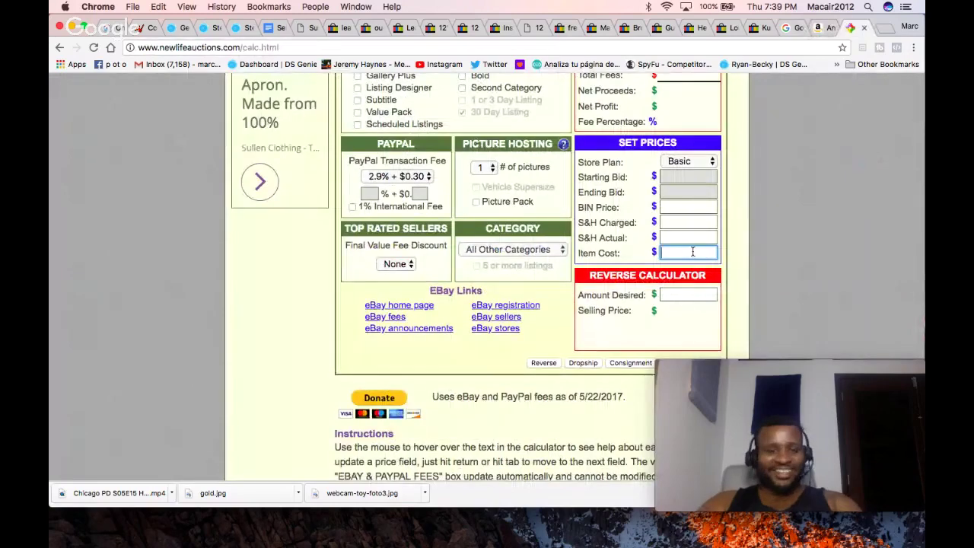
{"action": "type", "text": "24"}
{"action": "left_click", "coordinate": [683, 207]}
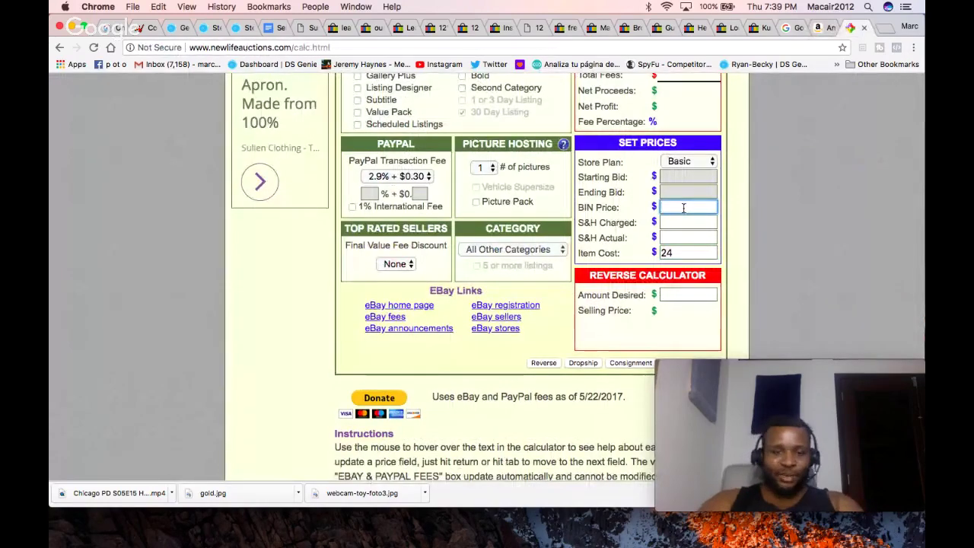
{"action": "type", "text": "48"}
{"action": "key", "text": "Return"}
{"action": "scroll", "coordinate": [793, 203], "scroll_direction": "up", "scroll_amount": 2}
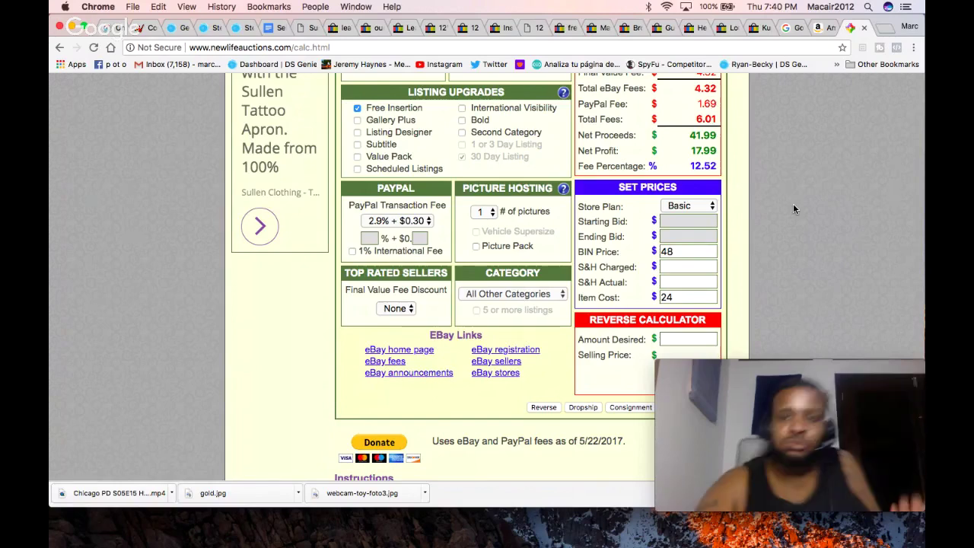
Step: Review the open Amazon Kupton page and the eBay listings for the portable speaker, heavy equipment key set and guinea pig cage
{"action": "left_click", "coordinate": [819, 28]}
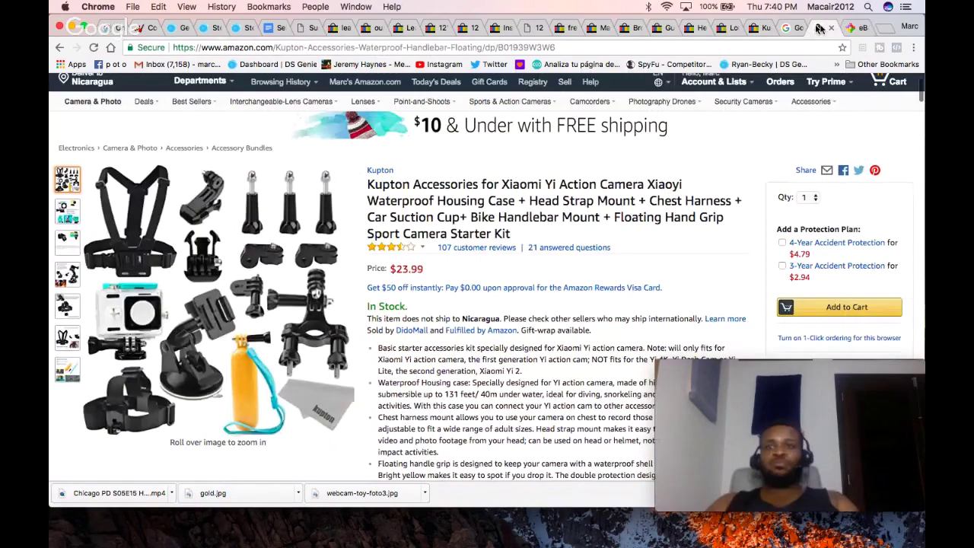
{"action": "left_click", "coordinate": [762, 29]}
{"action": "left_click", "coordinate": [727, 29]}
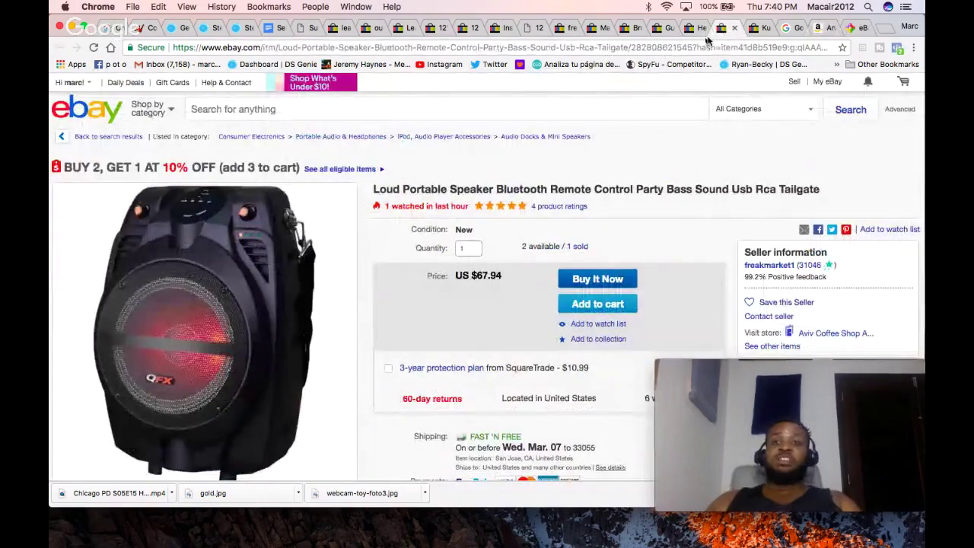
{"action": "left_click", "coordinate": [689, 30]}
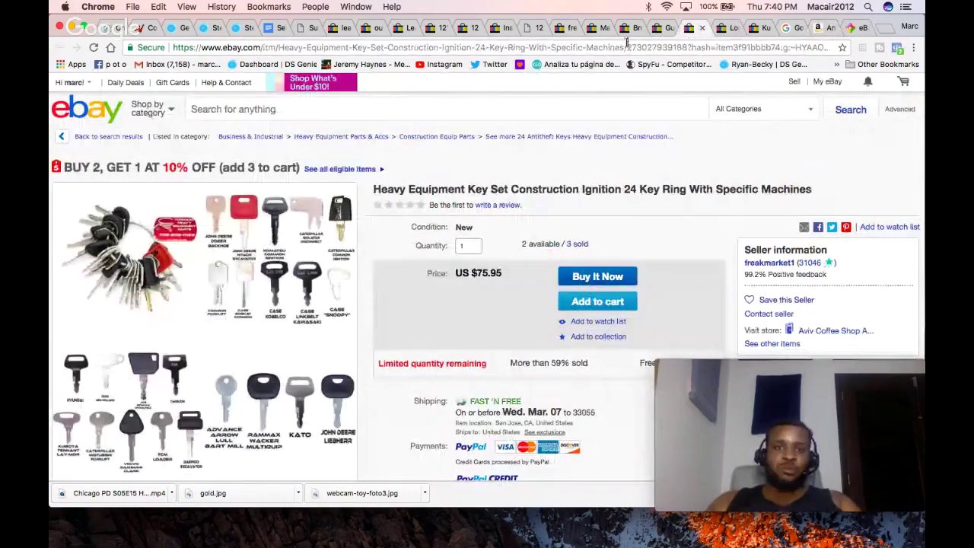
{"action": "left_click", "coordinate": [652, 30]}
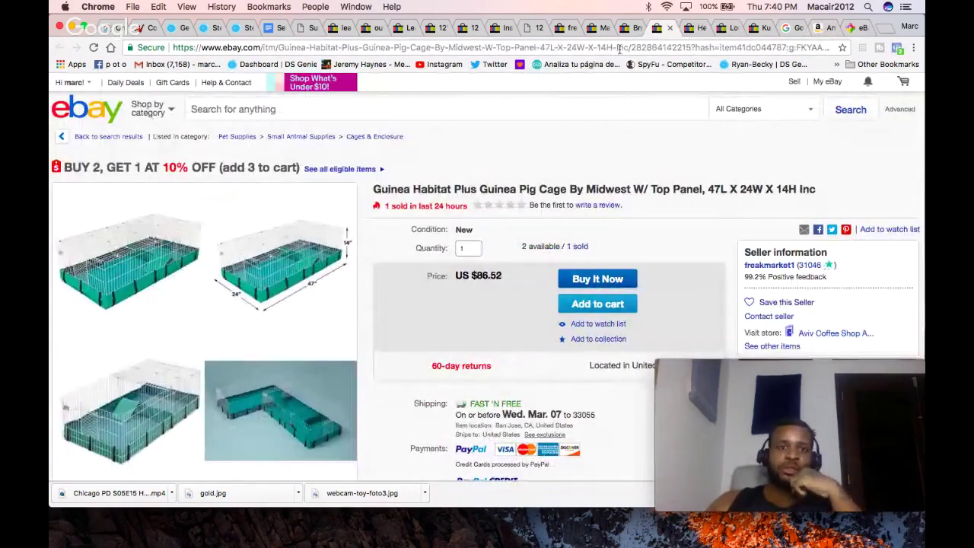
Step: Open the Makartt Upgrade 30000Rpm Nail Drill Handpiece listing and copy its full title
{"action": "left_click", "coordinate": [571, 29]}
{"action": "left_click", "coordinate": [594, 28]}
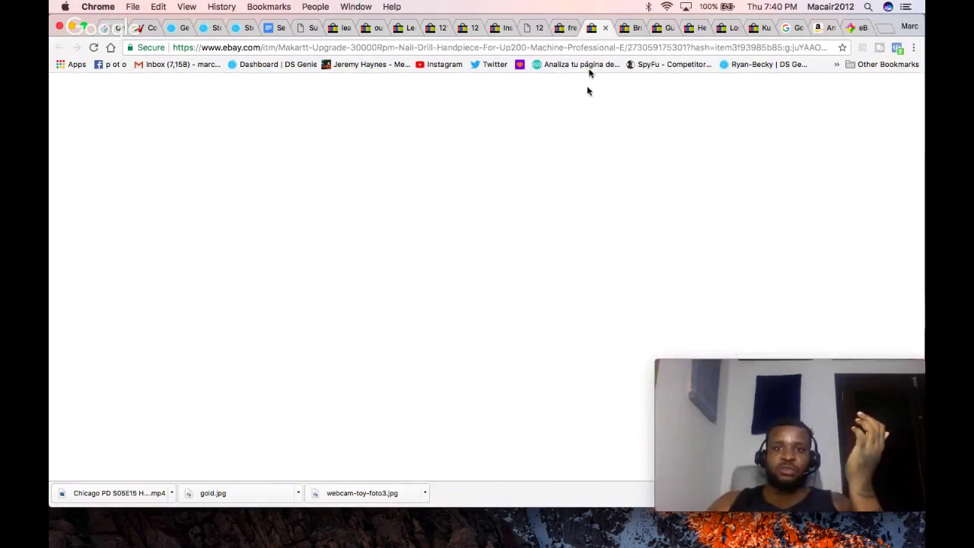
{"action": "double_click", "coordinate": [492, 189]}
{"action": "right_click", "coordinate": [502, 191]}
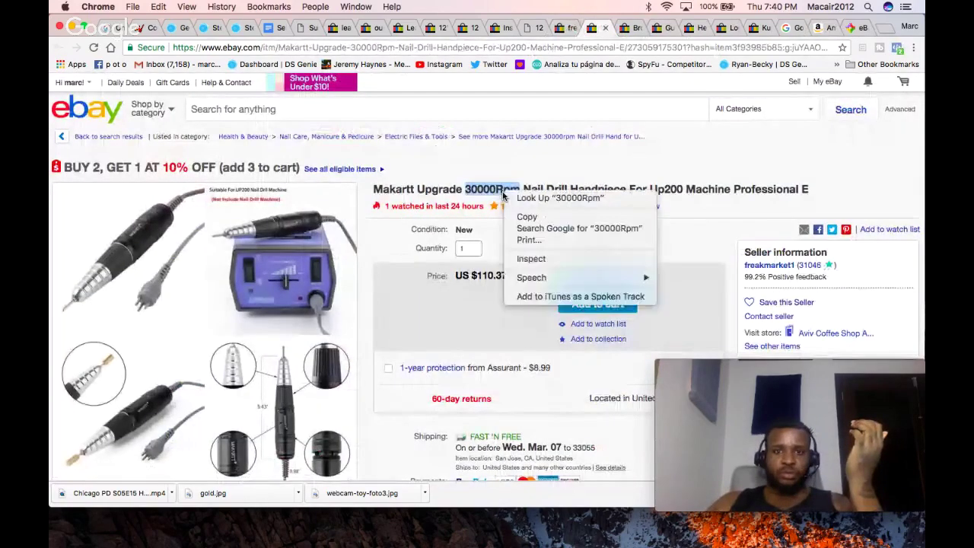
{"action": "left_click", "coordinate": [502, 195]}
{"action": "triple_click", "coordinate": [493, 189]}
{"action": "right_click", "coordinate": [489, 189]}
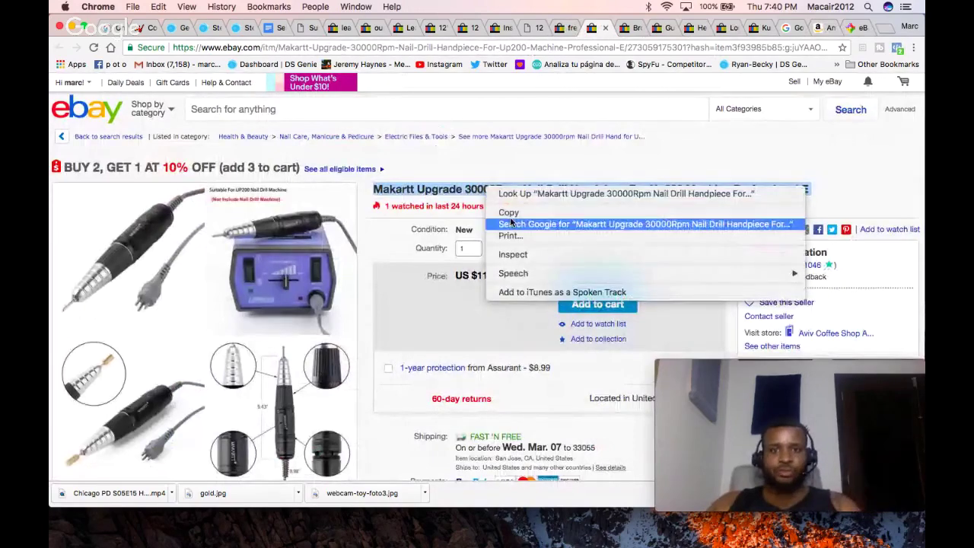
{"action": "left_click", "coordinate": [508, 213]}
Step: Switch to DS Genie and search for sellers using the copied Makartt nail drill title
{"action": "left_click", "coordinate": [171, 29]}
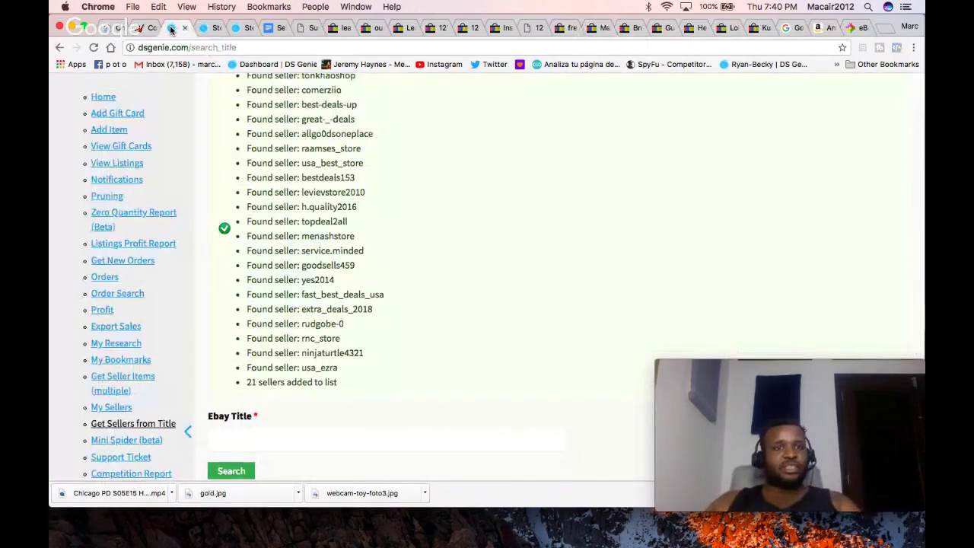
{"action": "key", "text": "cmd+v"}
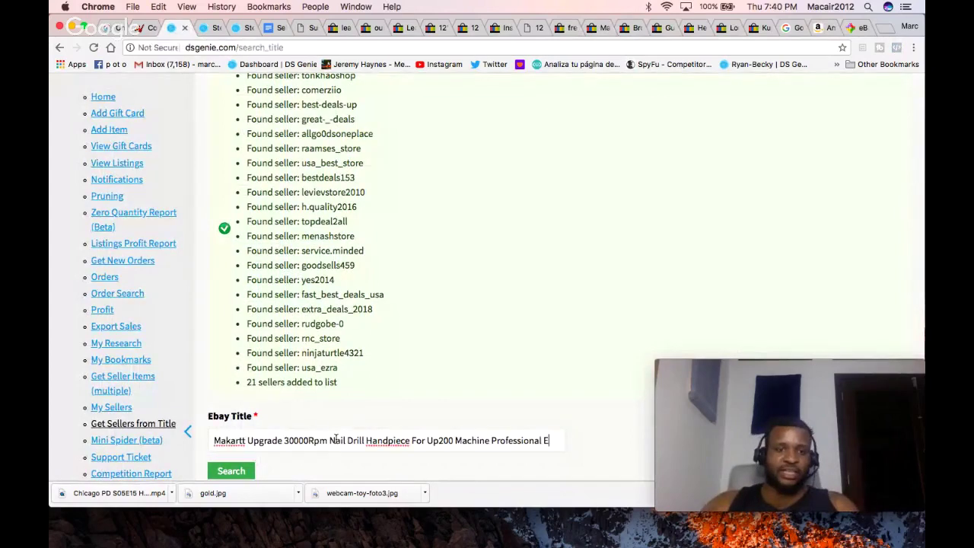
{"action": "left_click", "coordinate": [252, 471]}
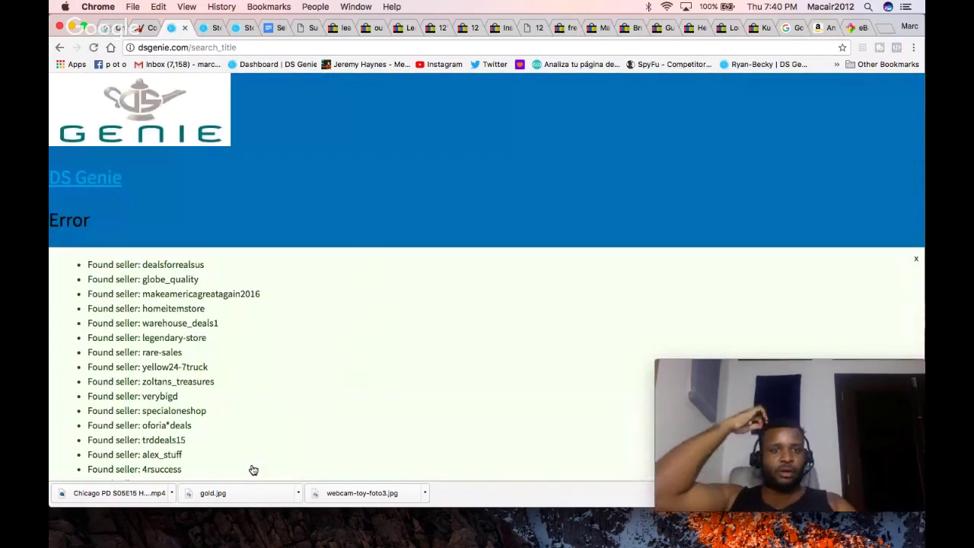
Step: Look through the found sellers, return to the title search form and clear the eBay title
{"action": "scroll", "coordinate": [399, 436], "scroll_direction": "down", "scroll_amount": 15}
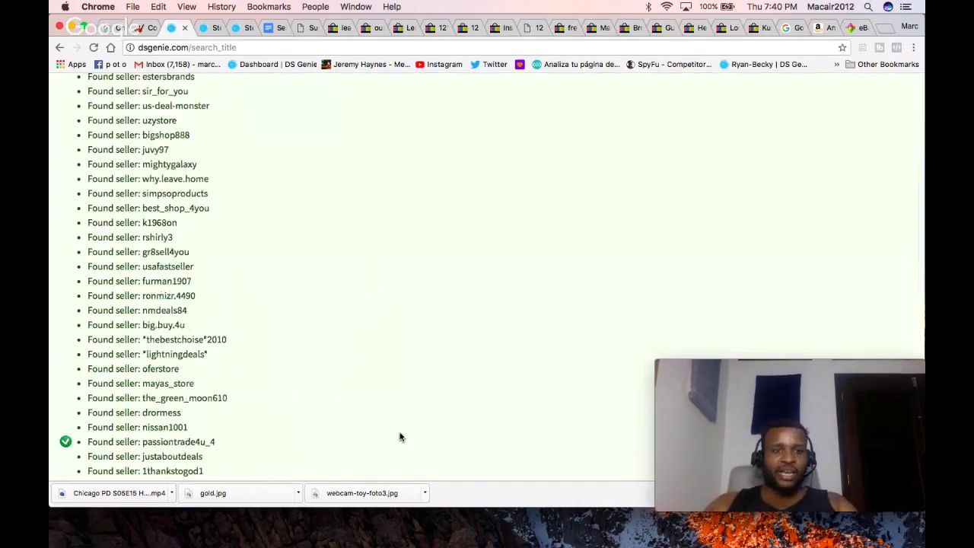
{"action": "scroll", "coordinate": [400, 437], "scroll_direction": "up", "scroll_amount": 5}
{"action": "scroll", "coordinate": [399, 437], "scroll_direction": "up", "scroll_amount": 10}
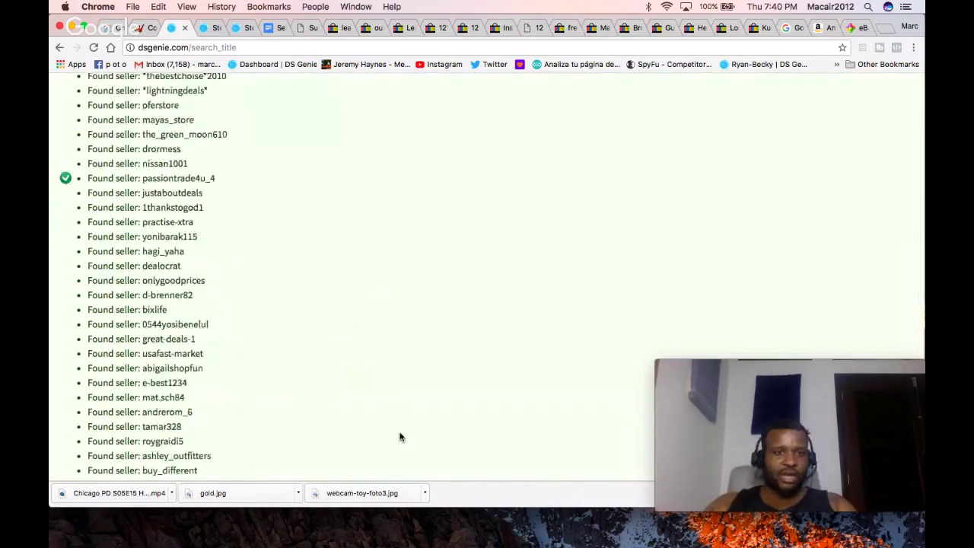
{"action": "scroll", "coordinate": [399, 437], "scroll_direction": "up", "scroll_amount": 3}
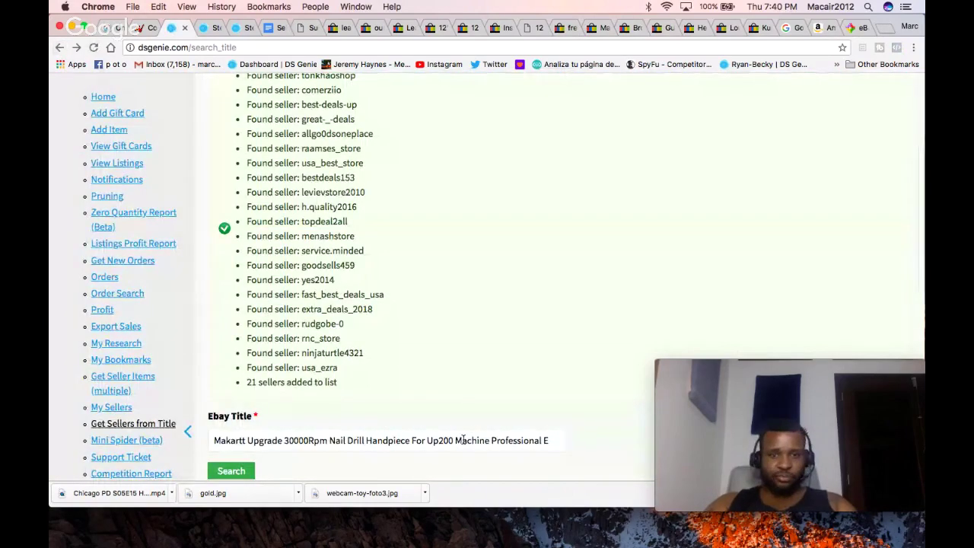
{"action": "triple_click", "coordinate": [462, 439]}
{"action": "key", "text": "BackSpace"}
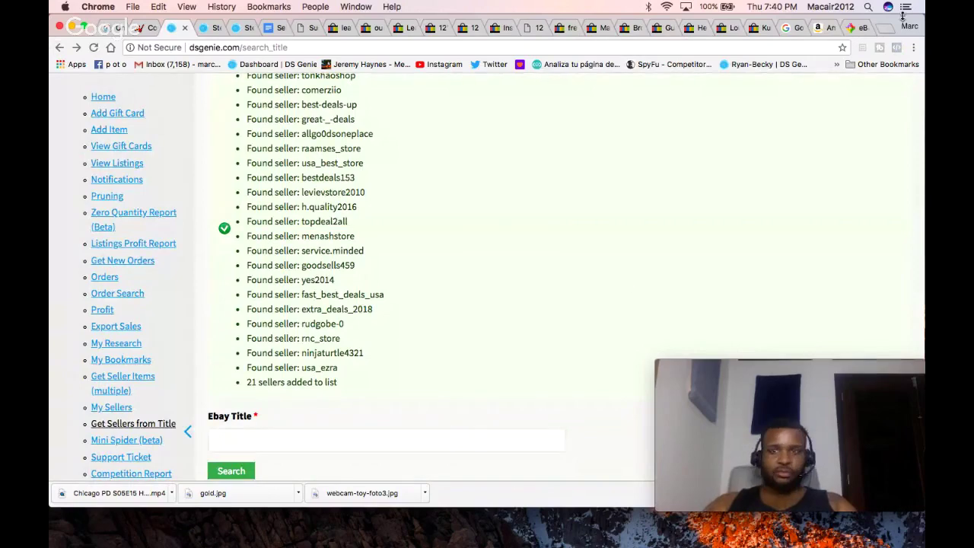
Step: Close the Makartt nail drill and Brother printer toner listings on eBay
{"action": "left_click", "coordinate": [569, 24]}
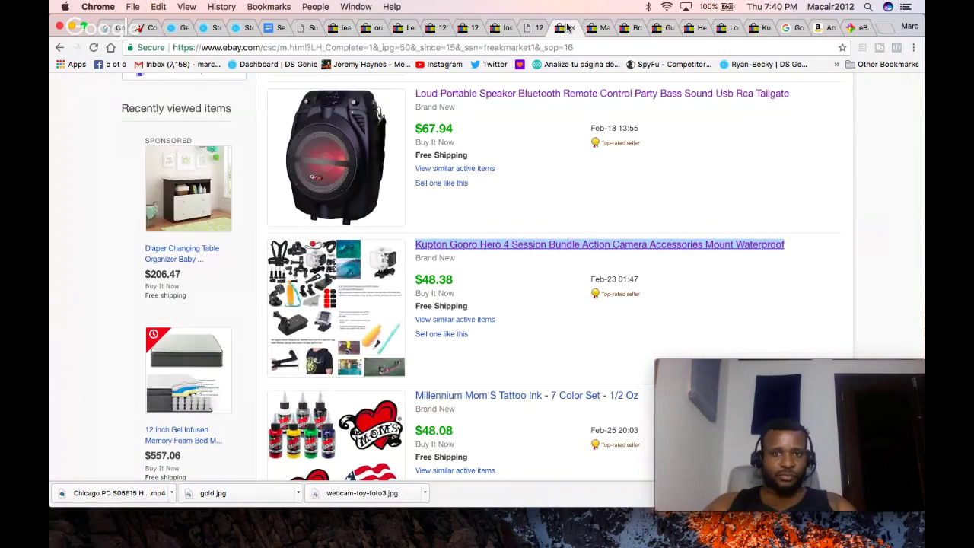
{"action": "left_click", "coordinate": [593, 29]}
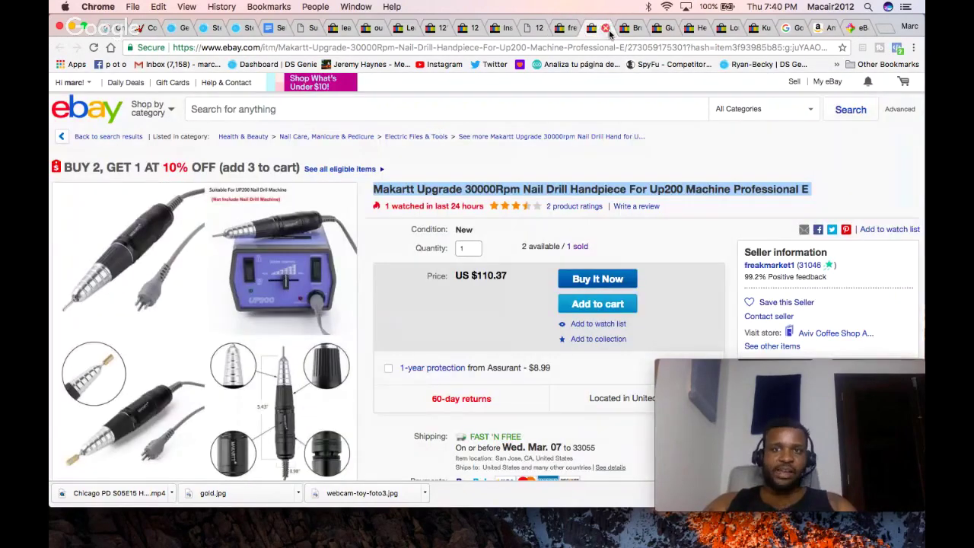
{"action": "left_click", "coordinate": [606, 29]}
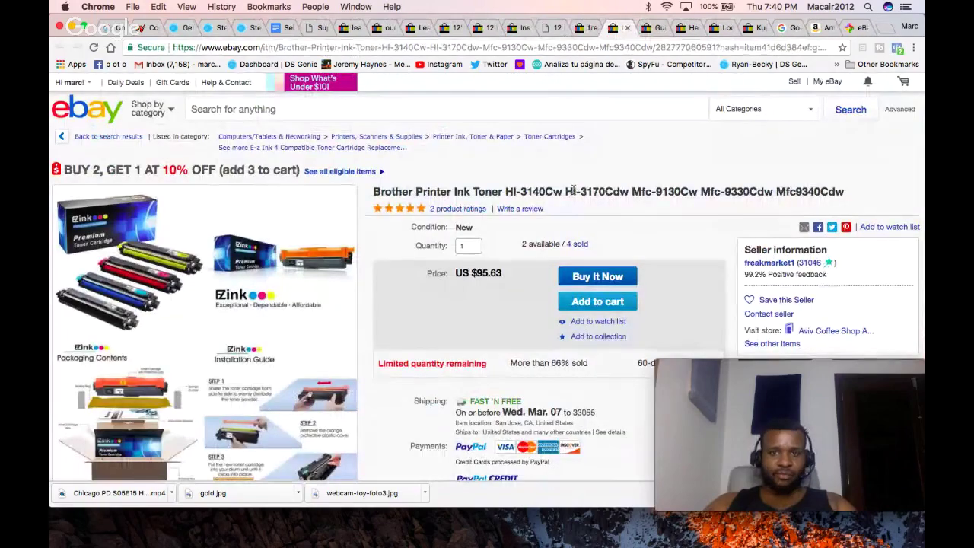
{"action": "left_click", "coordinate": [625, 28]}
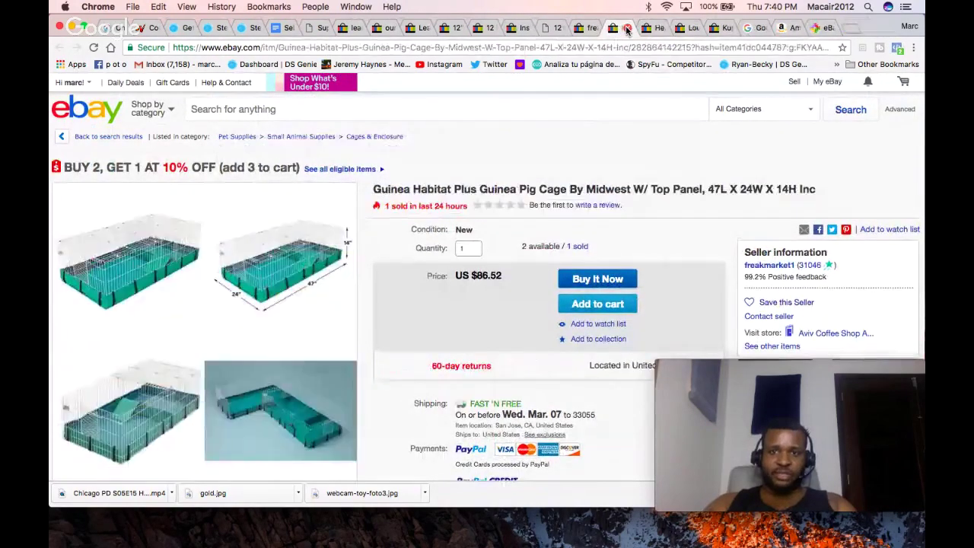
Step: Copy the full title of the Guinea Habitat Plus Guinea Pig Cage listing
{"action": "triple_click", "coordinate": [603, 191]}
{"action": "right_click", "coordinate": [609, 196]}
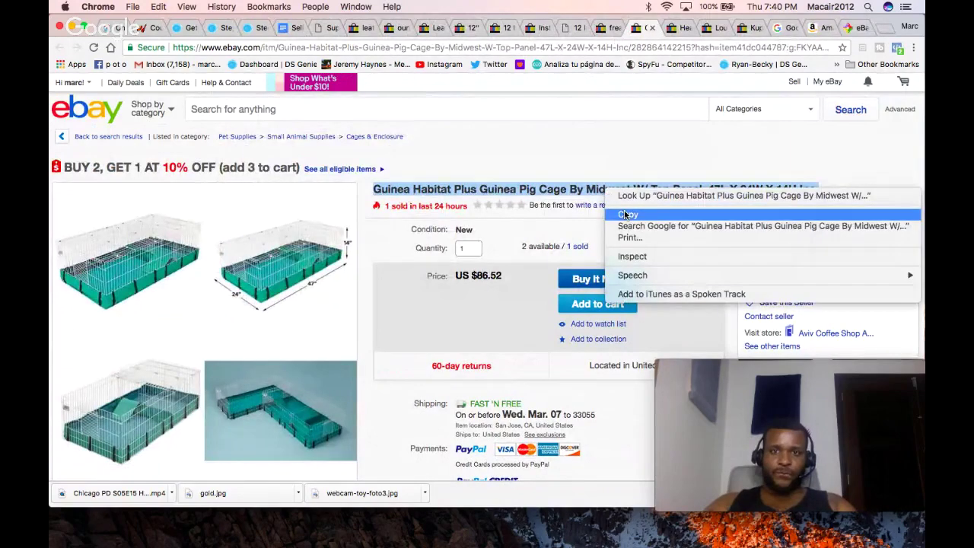
{"action": "left_click", "coordinate": [620, 211]}
Step: Switch to the DS Genie title search, search for sellers using the copied guinea pig cage title and look through the found sellers
{"action": "left_click", "coordinate": [256, 28]}
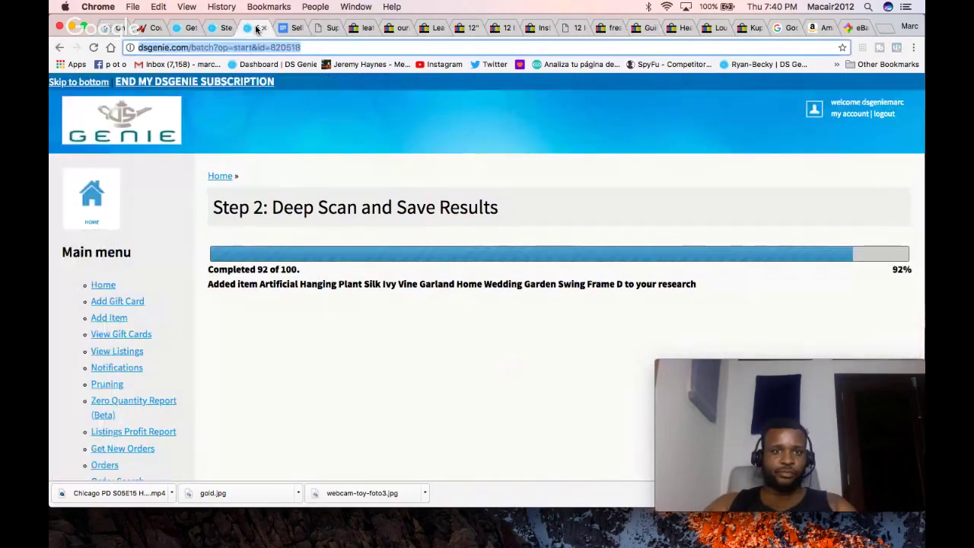
{"action": "left_click", "coordinate": [221, 28]}
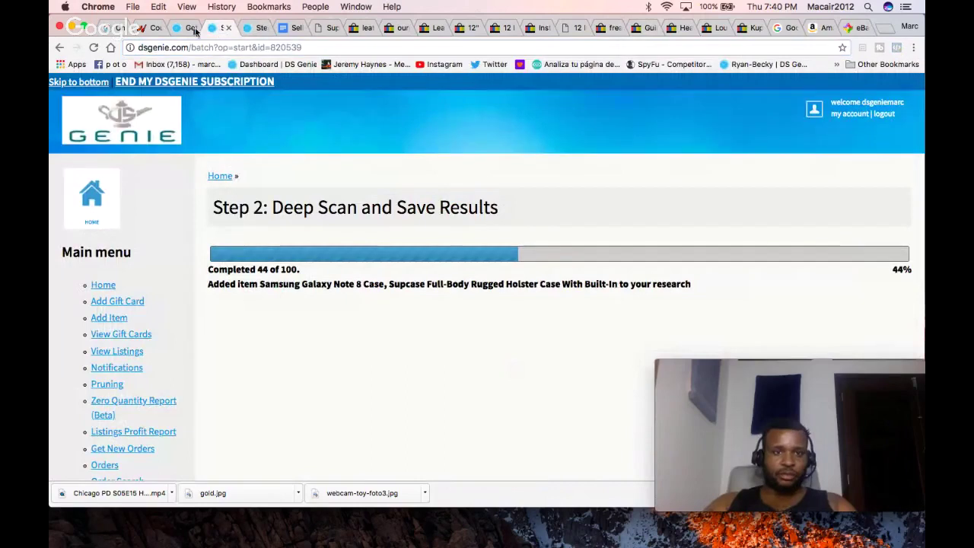
{"action": "left_click", "coordinate": [181, 30]}
{"action": "left_click", "coordinate": [318, 440]}
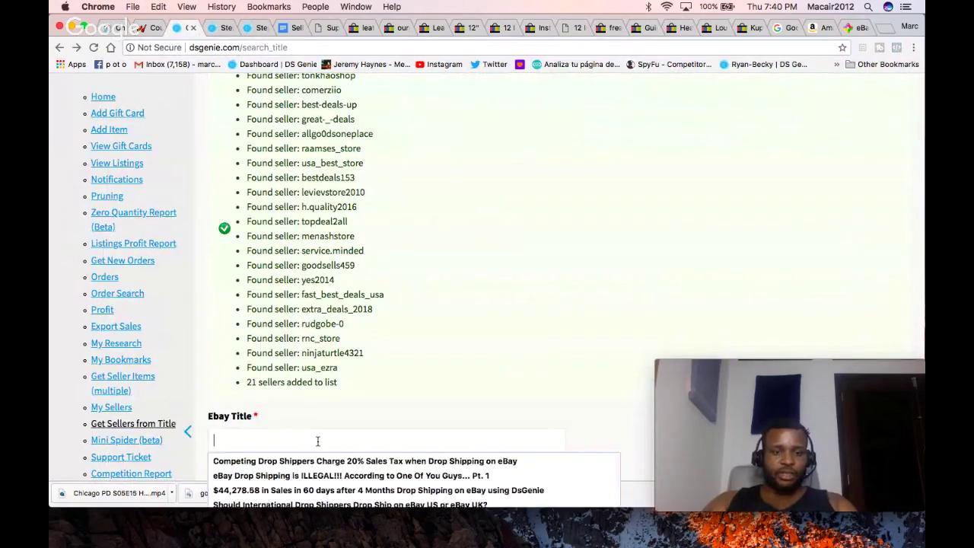
{"action": "key", "text": "super+v"}
{"action": "left_click", "coordinate": [239, 472]}
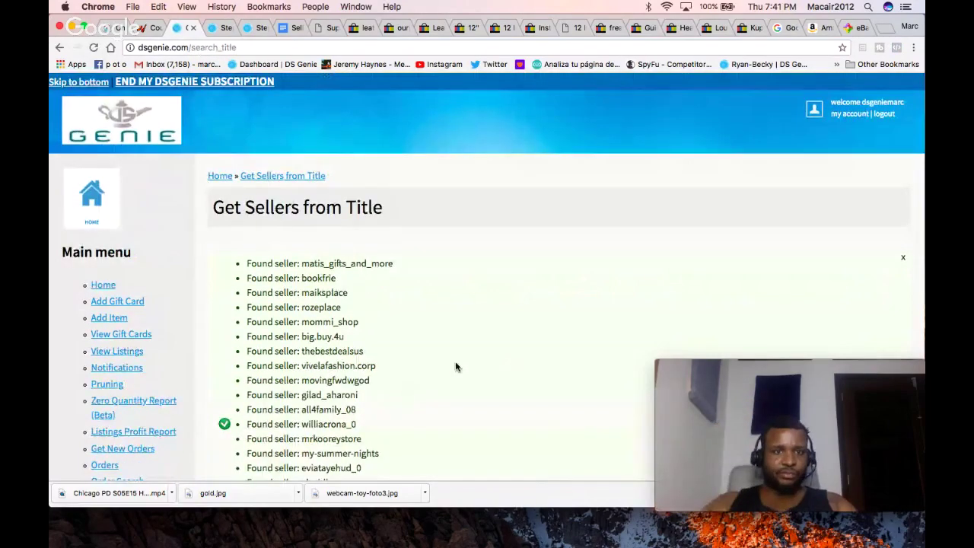
{"action": "scroll", "coordinate": [456, 367], "scroll_direction": "down", "scroll_amount": 5}
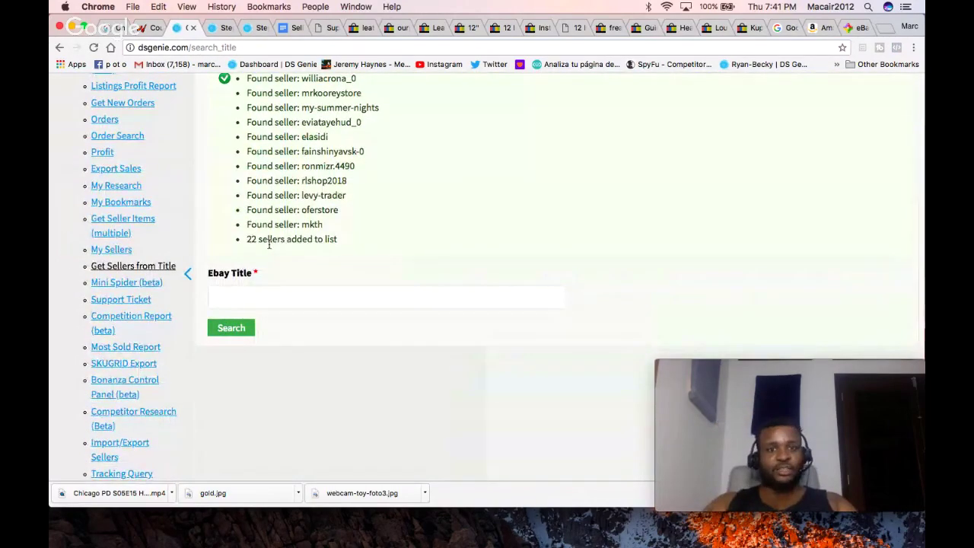
{"action": "scroll", "coordinate": [411, 236], "scroll_direction": "up", "scroll_amount": 3}
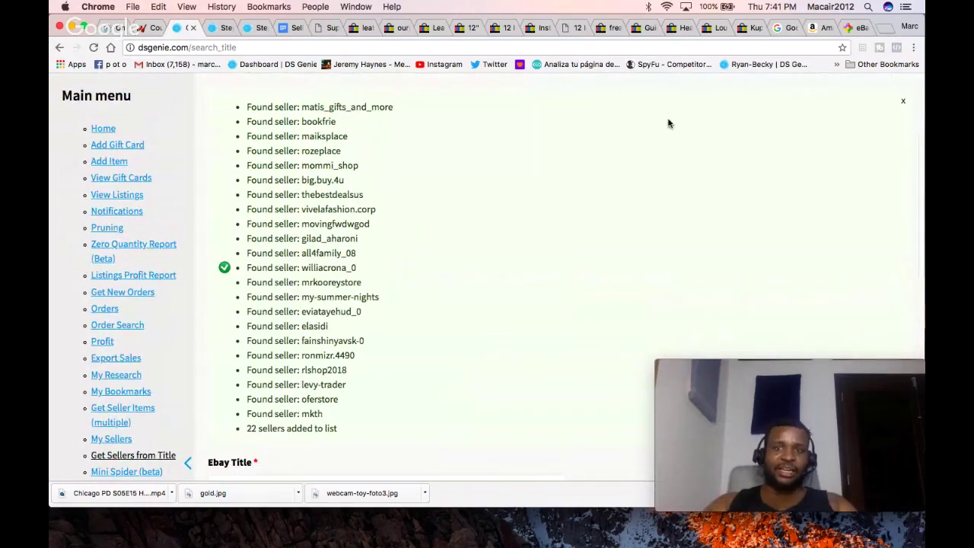
Step: Close the guinea pig cage listing on eBay and copy the full title of the Heavy Equipment Key Set listing
{"action": "left_click", "coordinate": [641, 29]}
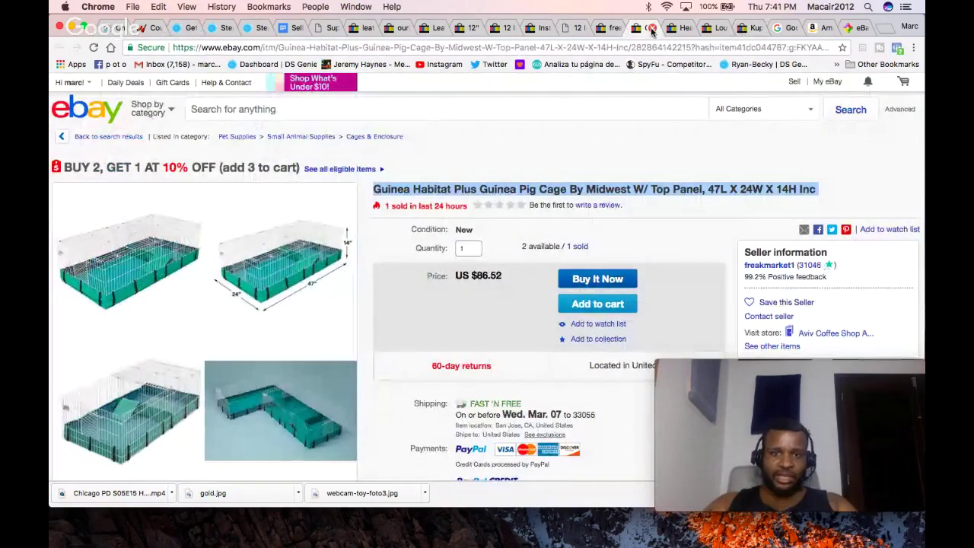
{"action": "left_click", "coordinate": [651, 30]}
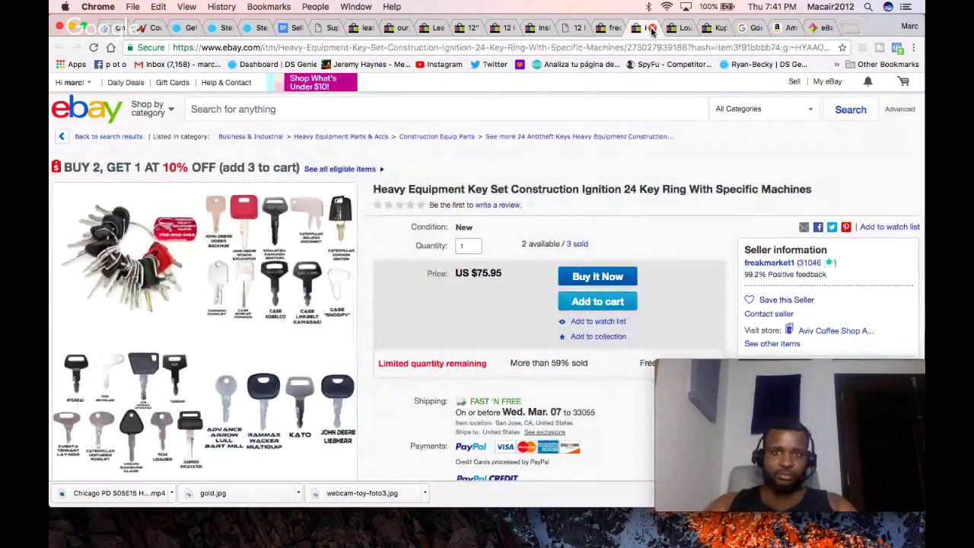
{"action": "triple_click", "coordinate": [584, 187]}
{"action": "right_click", "coordinate": [584, 189]}
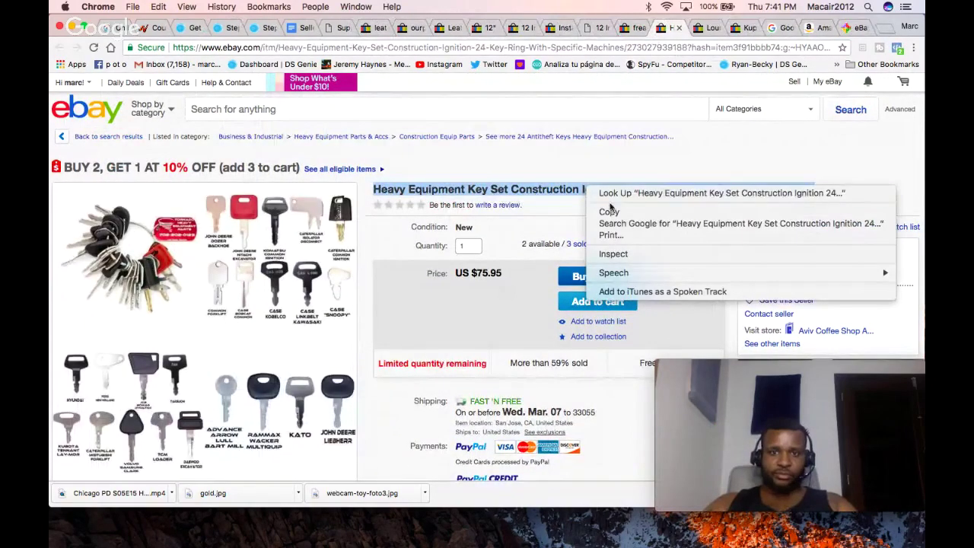
{"action": "left_click", "coordinate": [609, 212]}
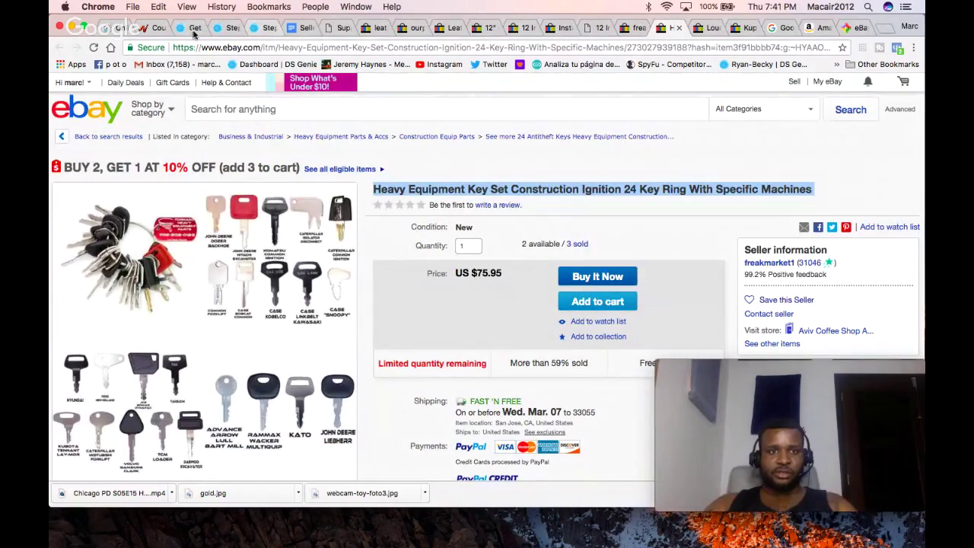
Step: Search for sellers in DS Genie using the copied Heavy Equipment Key Set title and review the found sellers
{"action": "left_click", "coordinate": [185, 30]}
{"action": "scroll", "coordinate": [409, 431], "scroll_direction": "down", "scroll_amount": 3}
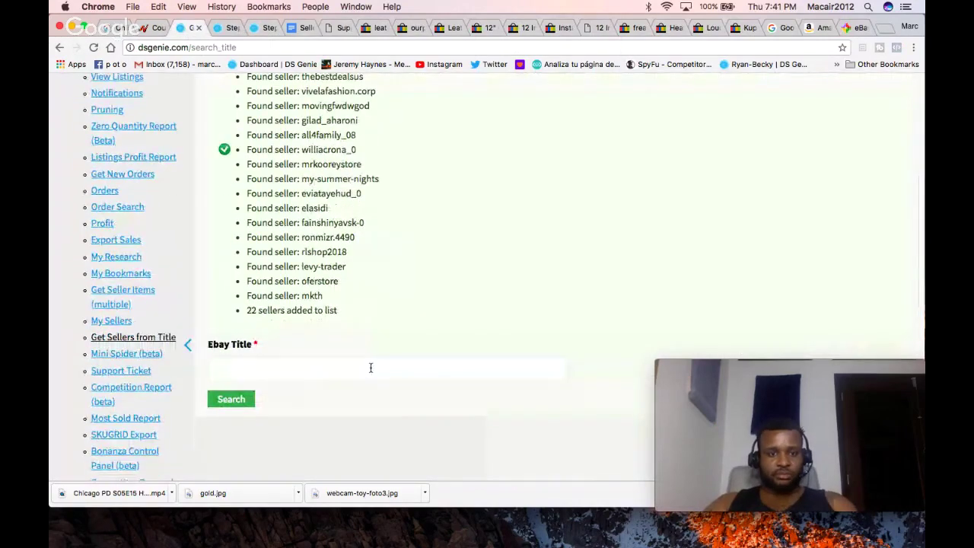
{"action": "left_click", "coordinate": [370, 367]}
{"action": "key", "text": "cmd+v"}
{"action": "left_click", "coordinate": [244, 403]}
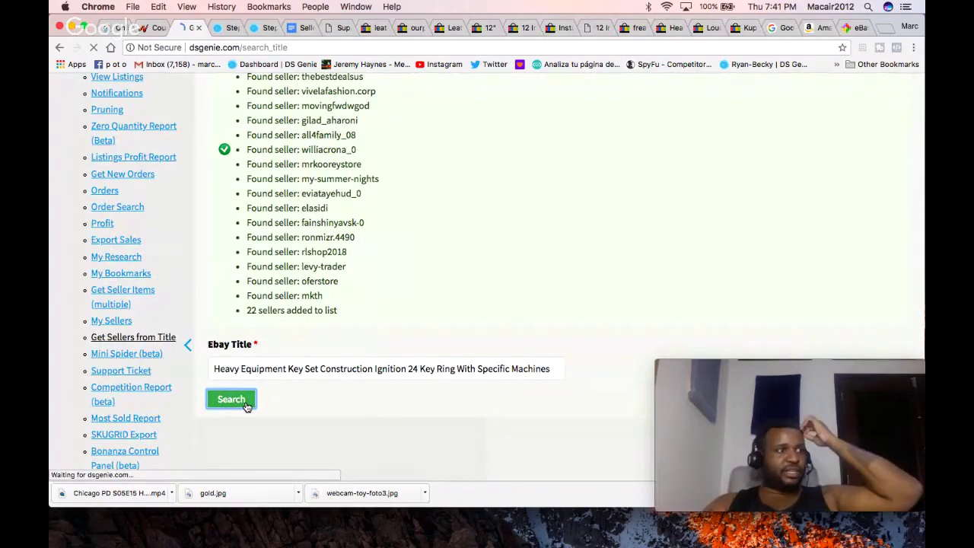
{"action": "scroll", "coordinate": [525, 385], "scroll_direction": "down", "scroll_amount": 5}
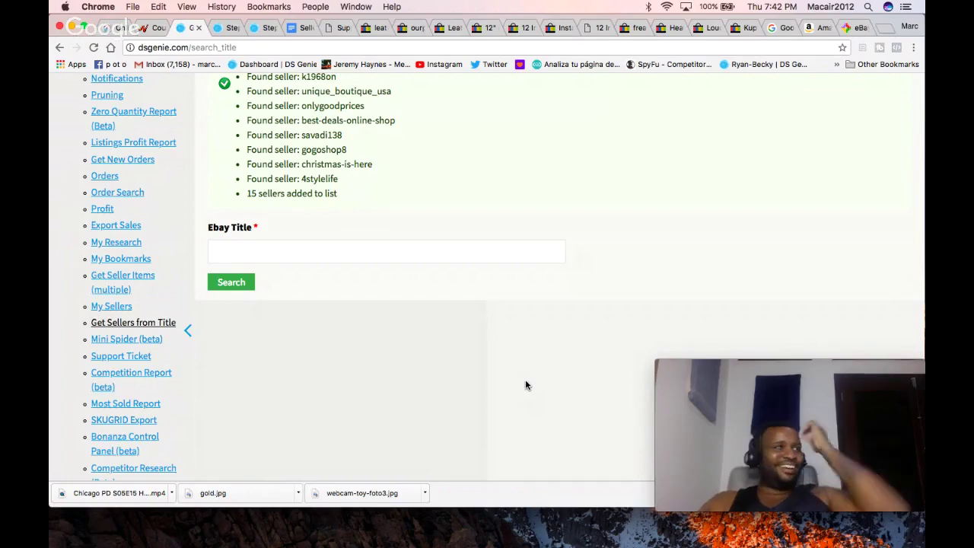
{"action": "scroll", "coordinate": [525, 385], "scroll_direction": "up", "scroll_amount": 3}
{"action": "scroll", "coordinate": [525, 385], "scroll_direction": "up", "scroll_amount": 4}
{"action": "scroll", "coordinate": [525, 384], "scroll_direction": "down", "scroll_amount": 3}
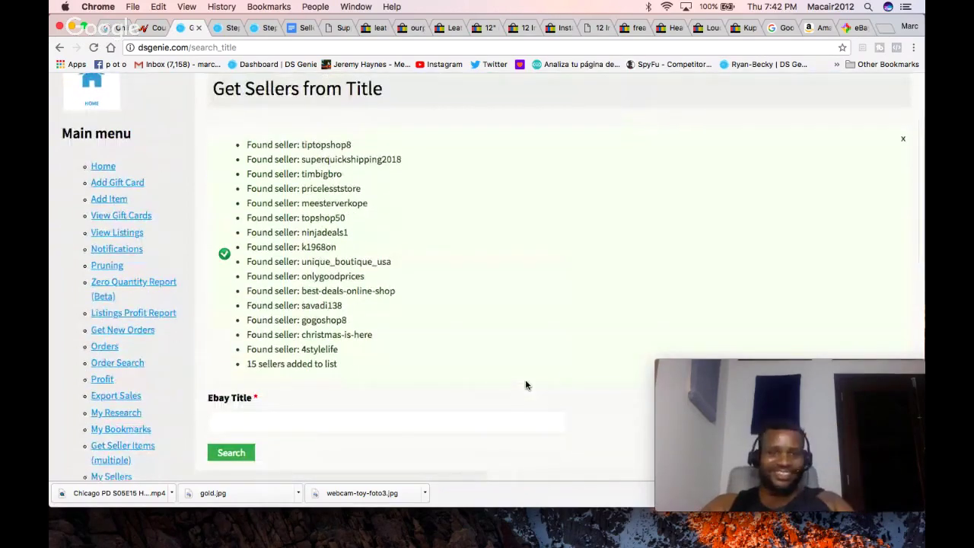
Step: Close the Heavy Equipment Key Set listing on eBay and copy the full title of the Loud Portable Speaker Bluetooth listing
{"action": "left_click", "coordinate": [738, 26]}
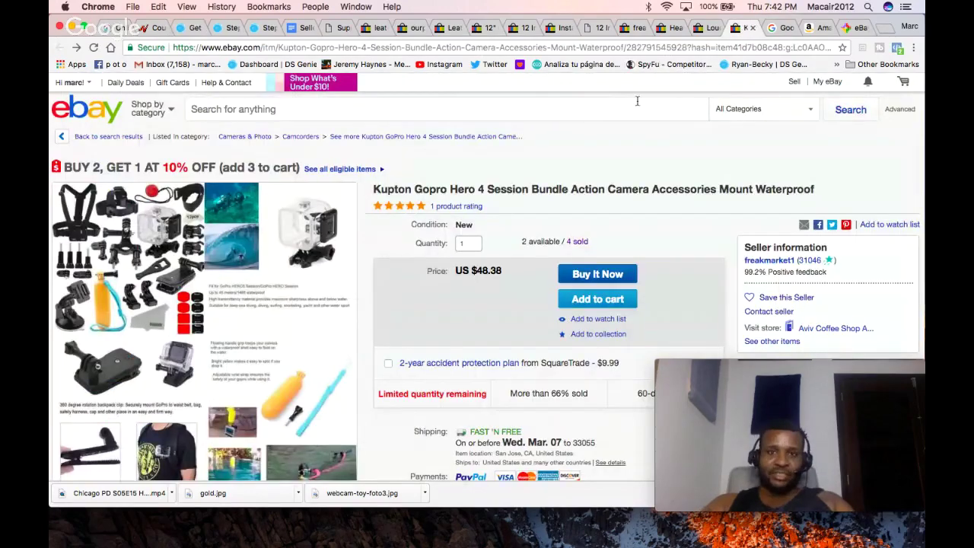
{"action": "left_click", "coordinate": [637, 28]}
{"action": "left_click", "coordinate": [674, 28]}
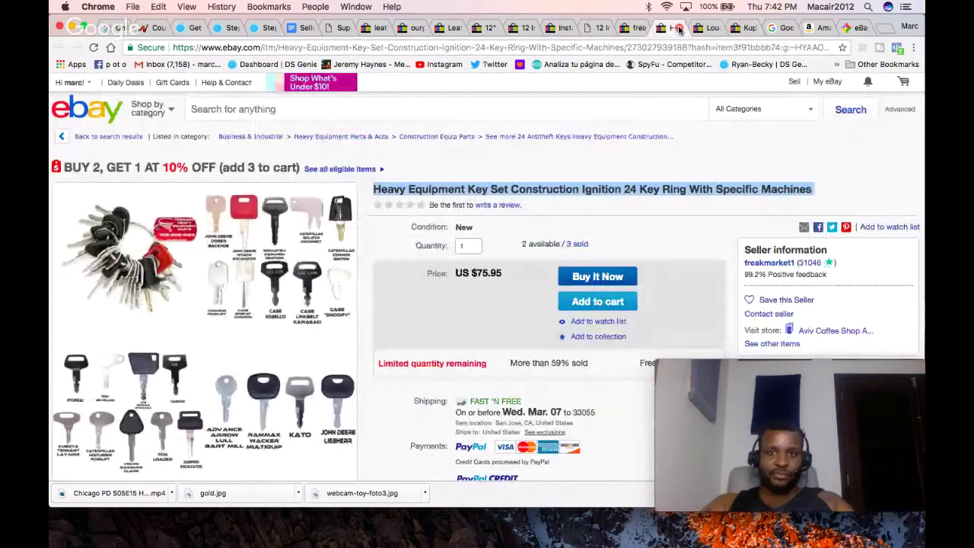
{"action": "left_click", "coordinate": [709, 28]}
{"action": "triple_click", "coordinate": [566, 190]}
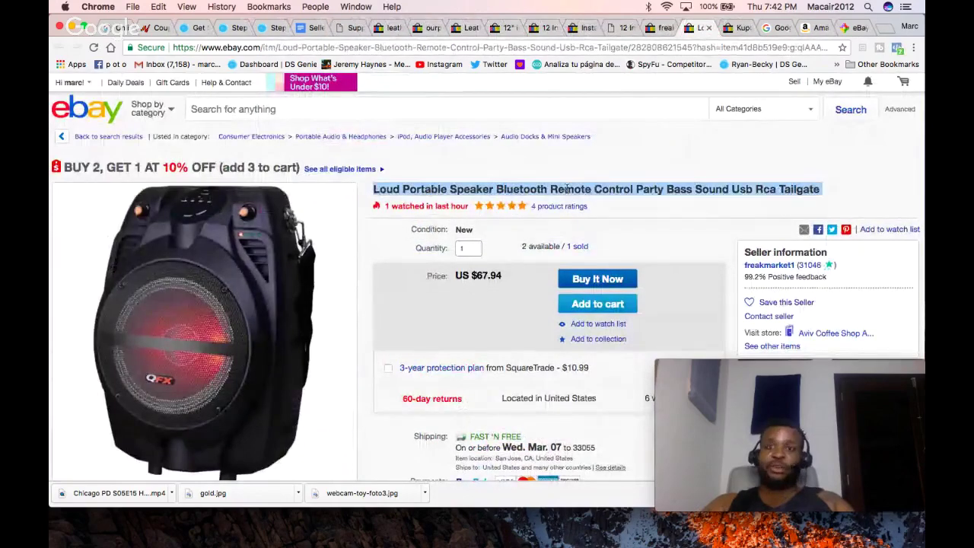
{"action": "right_click", "coordinate": [567, 191]}
{"action": "left_click", "coordinate": [590, 213]}
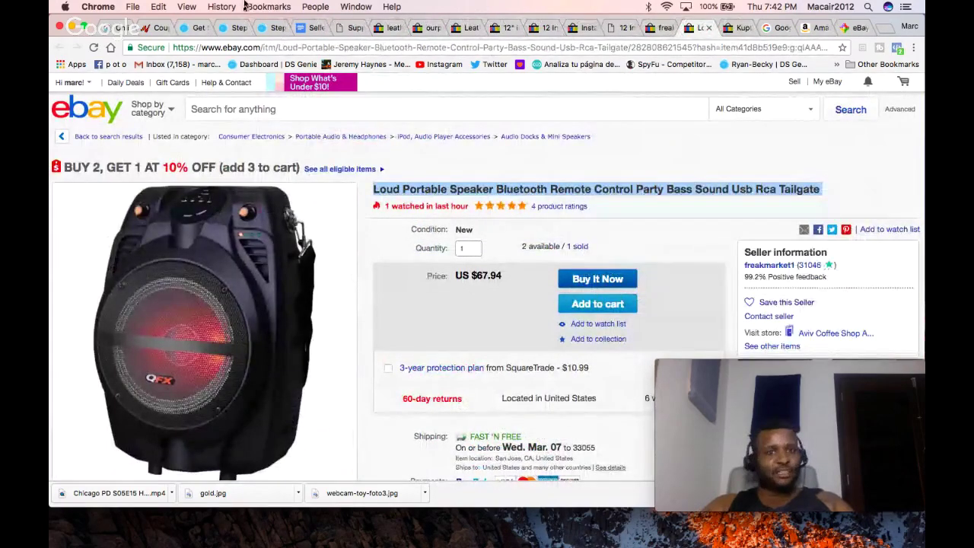
Step: Switch to DS Genie and search for sellers using the copied Loud Portable Speaker title
{"action": "left_click", "coordinate": [196, 28]}
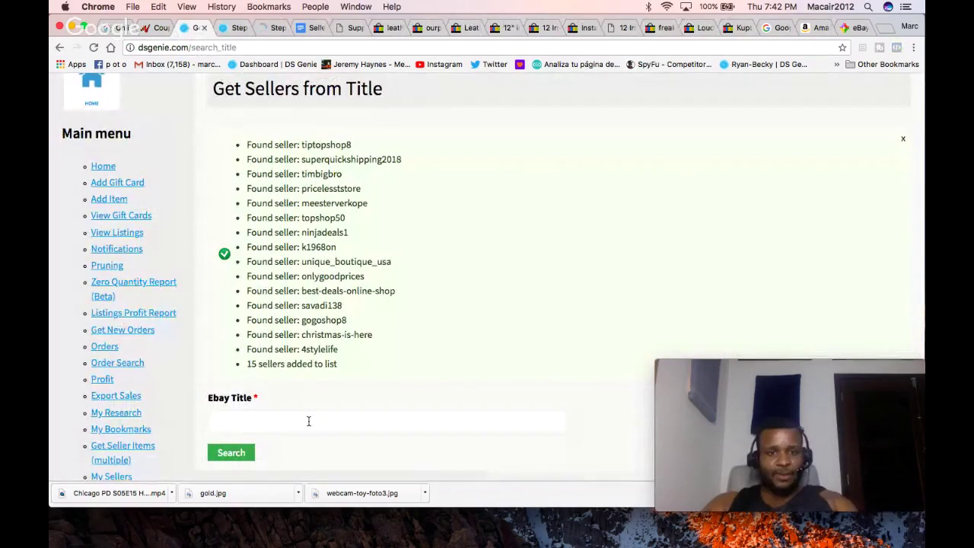
{"action": "key", "text": "super+v"}
{"action": "left_click", "coordinate": [236, 454]}
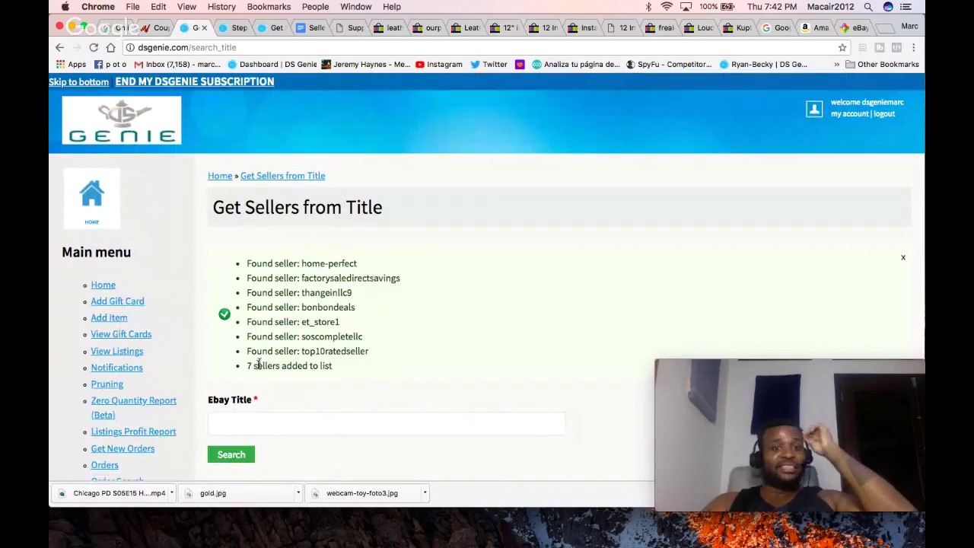
Step: Close the Loud Portable Speaker listing on eBay and copy the full title of the Kupton Gopro Hero 4 Session Bundle listing
{"action": "left_click", "coordinate": [620, 27]}
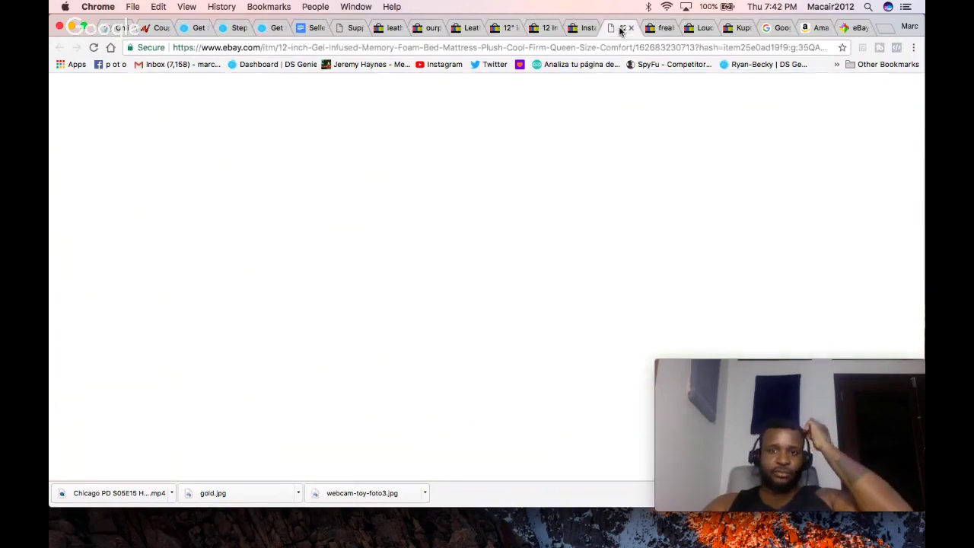
{"action": "left_click", "coordinate": [656, 28]}
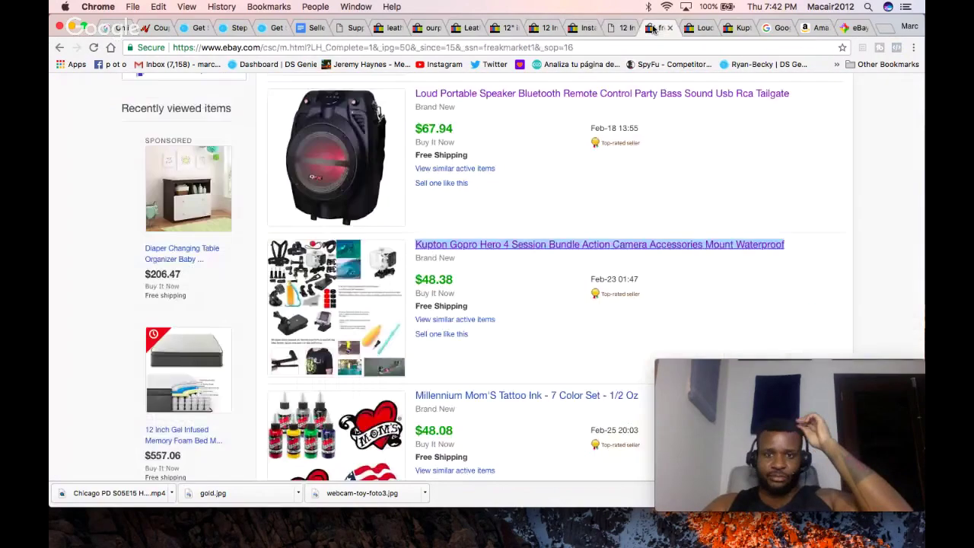
{"action": "left_click", "coordinate": [699, 27]}
{"action": "left_click", "coordinate": [709, 29]}
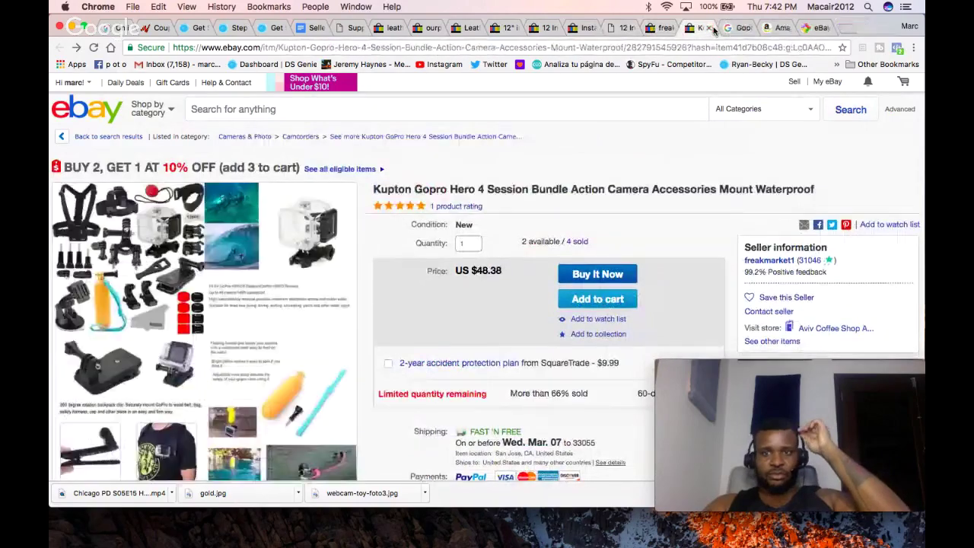
{"action": "triple_click", "coordinate": [559, 190]}
{"action": "right_click", "coordinate": [559, 195]}
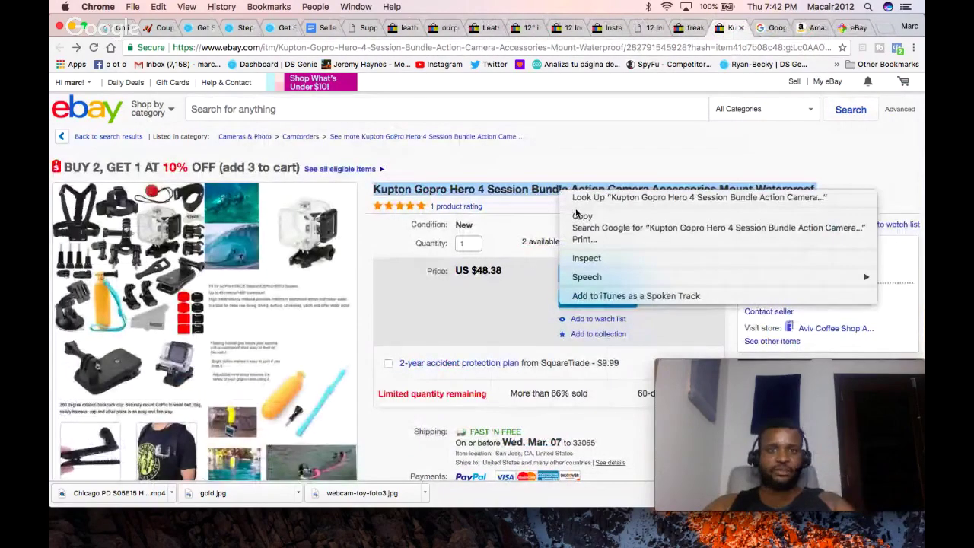
{"action": "left_click", "coordinate": [579, 216]}
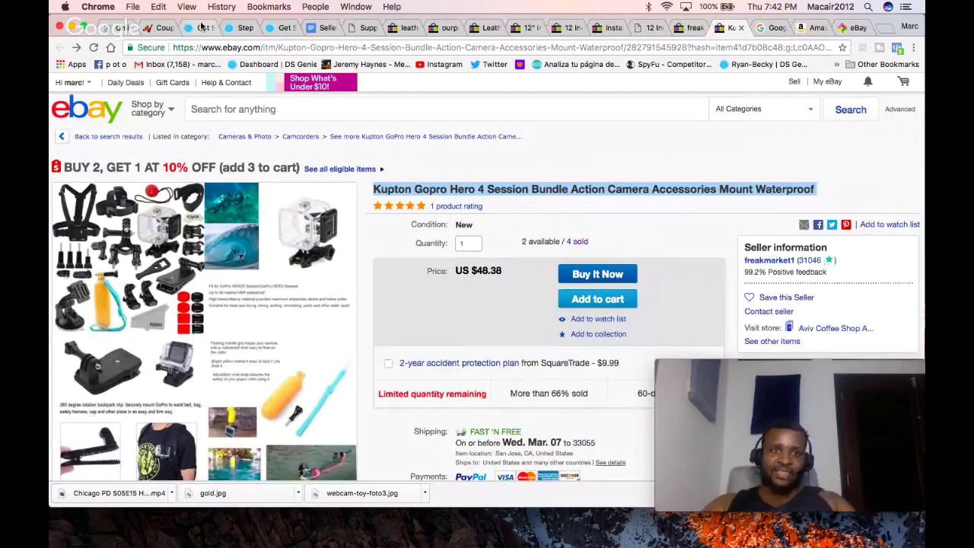
Step: Switch to DS Genie and search for sellers using the copied Kupton Gopro Hero 4 title
{"action": "left_click", "coordinate": [200, 28]}
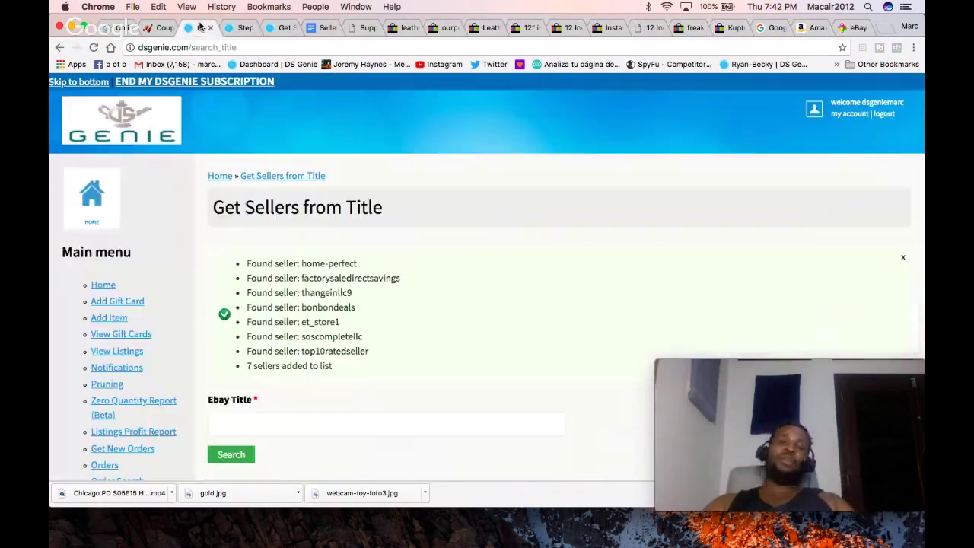
{"action": "right_click", "coordinate": [343, 421]}
{"action": "left_click", "coordinate": [365, 462]}
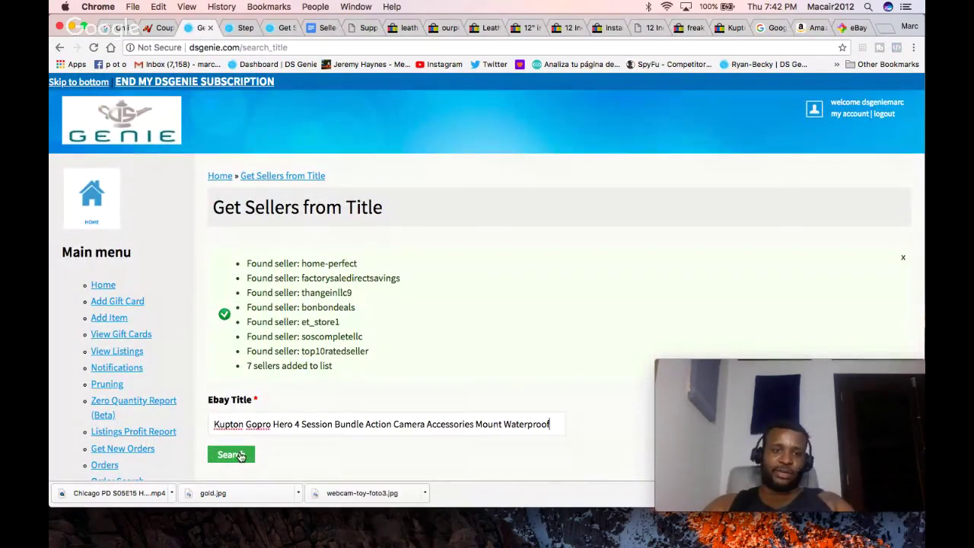
{"action": "left_click", "coordinate": [241, 455]}
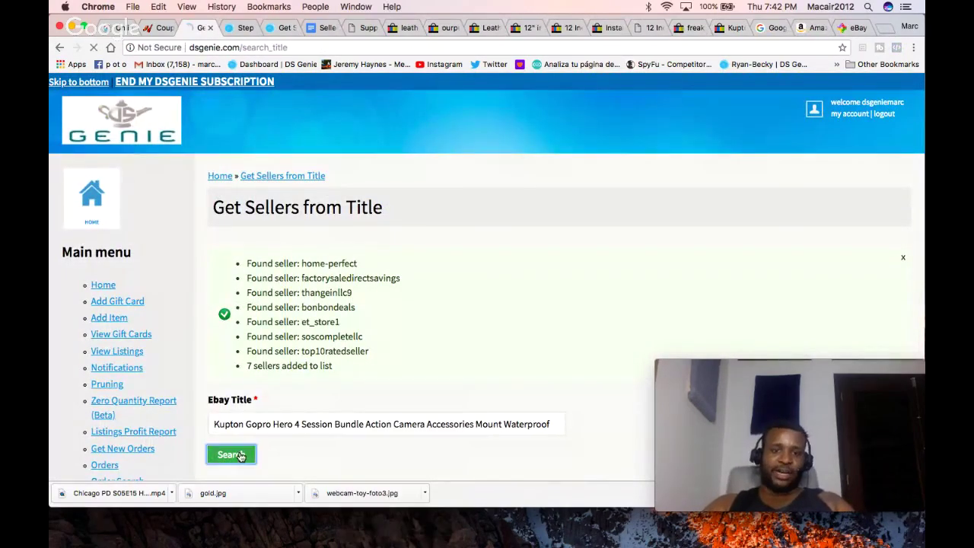
{"action": "left_click", "coordinate": [728, 28]}
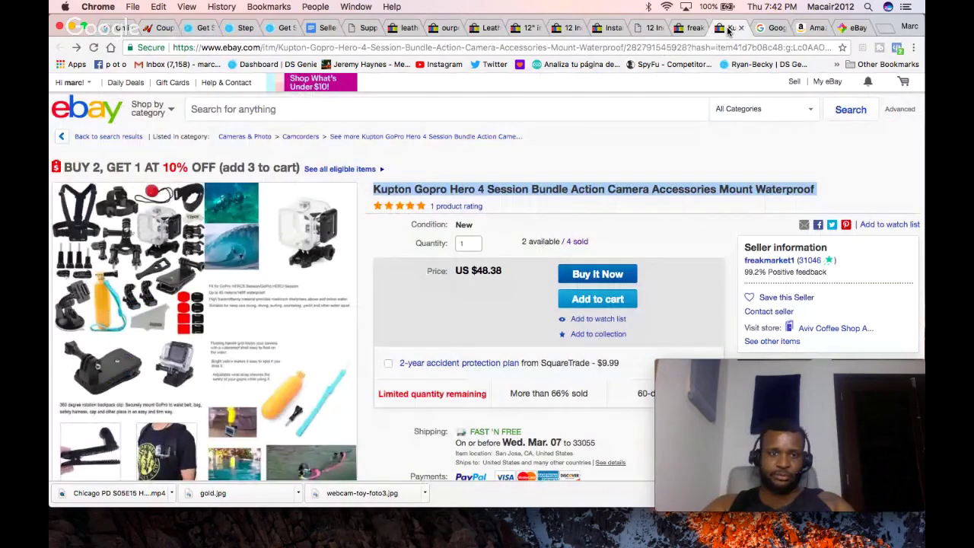
{"action": "left_click", "coordinate": [642, 28]}
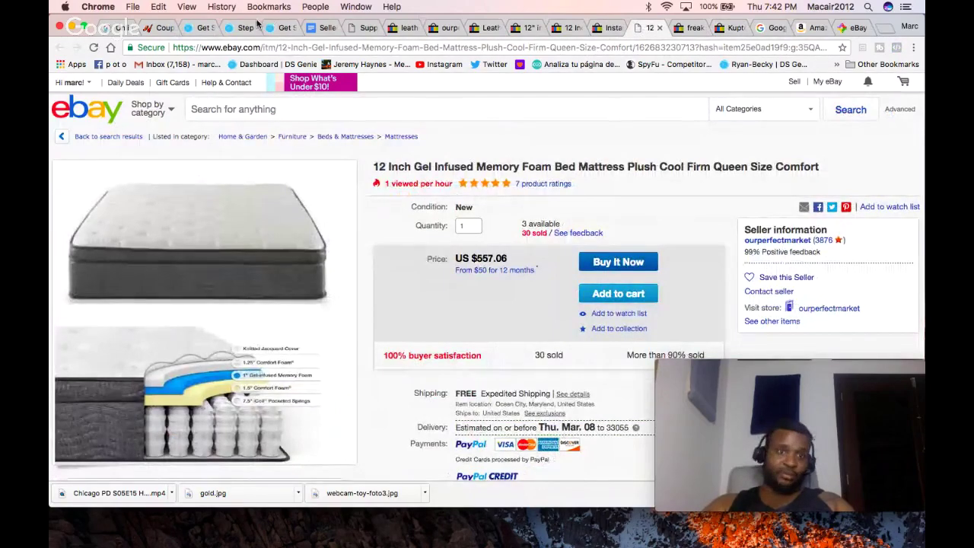
{"action": "left_click", "coordinate": [278, 28]}
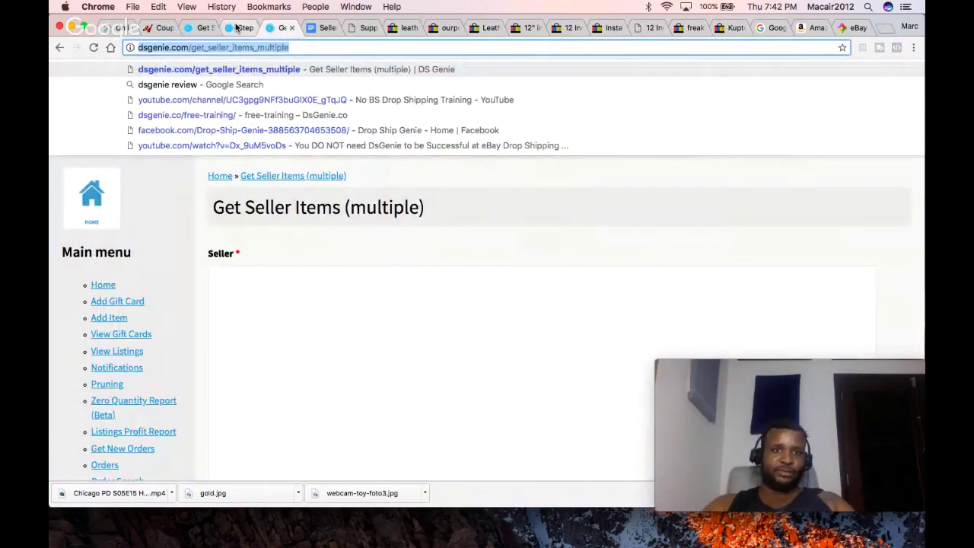
{"action": "left_click", "coordinate": [240, 28]}
Step: Return to the DS Genie seller search results, look through them and open the My Sellers page
{"action": "left_click", "coordinate": [196, 28]}
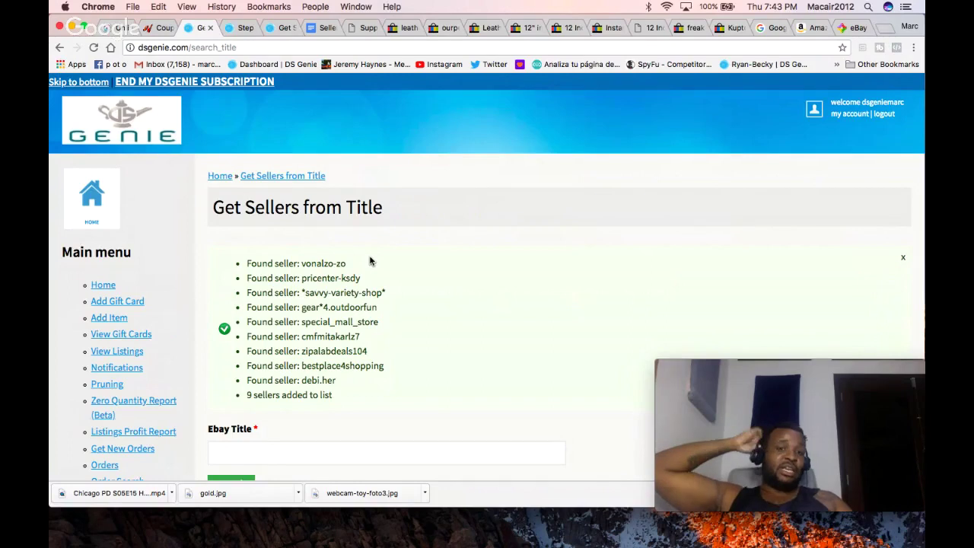
{"action": "scroll", "coordinate": [462, 403], "scroll_direction": "down", "scroll_amount": 5}
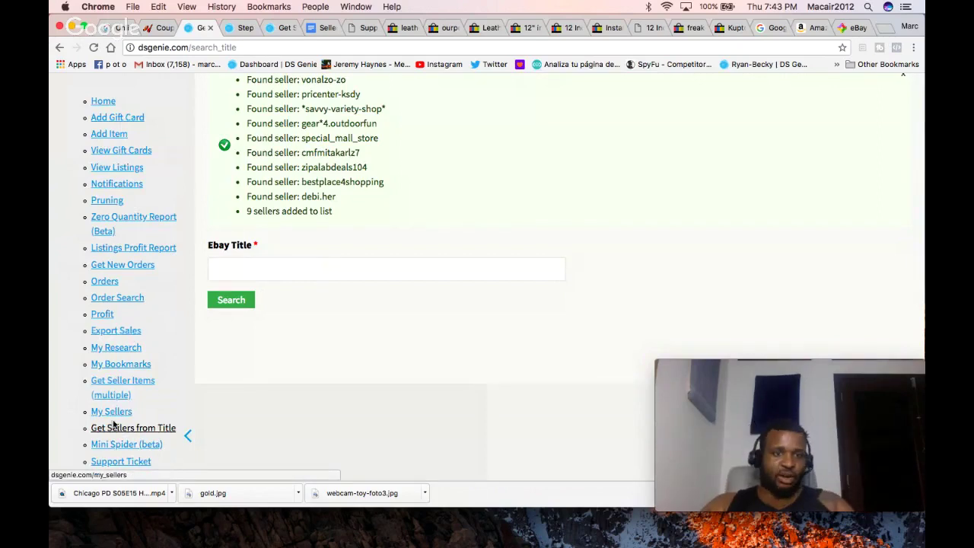
{"action": "scroll", "coordinate": [165, 392], "scroll_direction": "down", "scroll_amount": 1}
{"action": "left_click", "coordinate": [125, 401]}
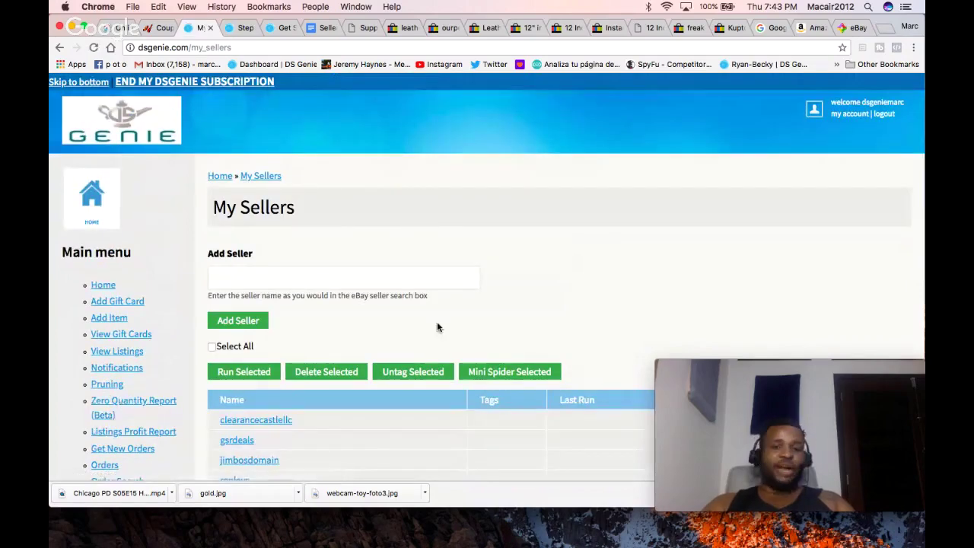
Step: Look through the saved sellers list and open the item search for the seller clearancecastlellc
{"action": "scroll", "coordinate": [548, 281], "scroll_direction": "down", "scroll_amount": 10}
{"action": "scroll", "coordinate": [549, 283], "scroll_direction": "down", "scroll_amount": 15}
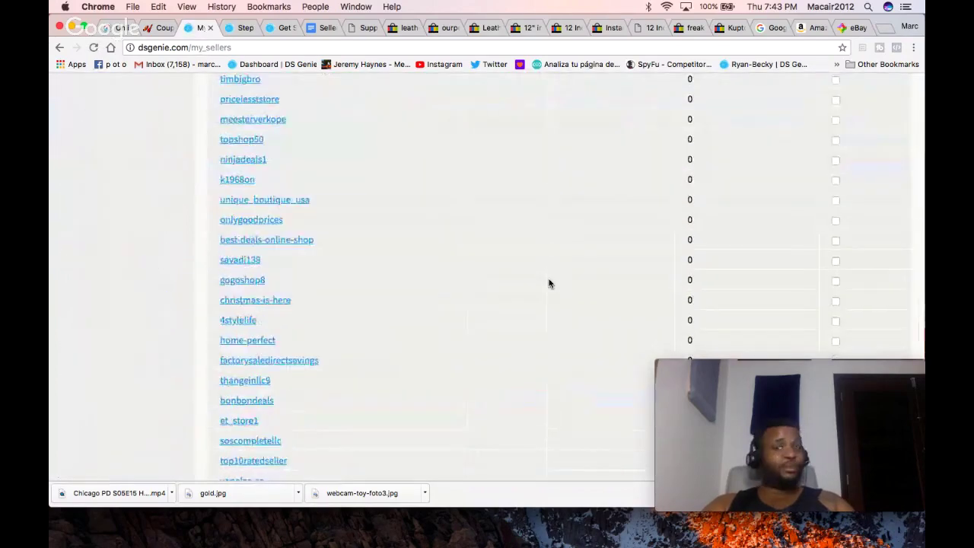
{"action": "scroll", "coordinate": [548, 283], "scroll_direction": "up", "scroll_amount": 20}
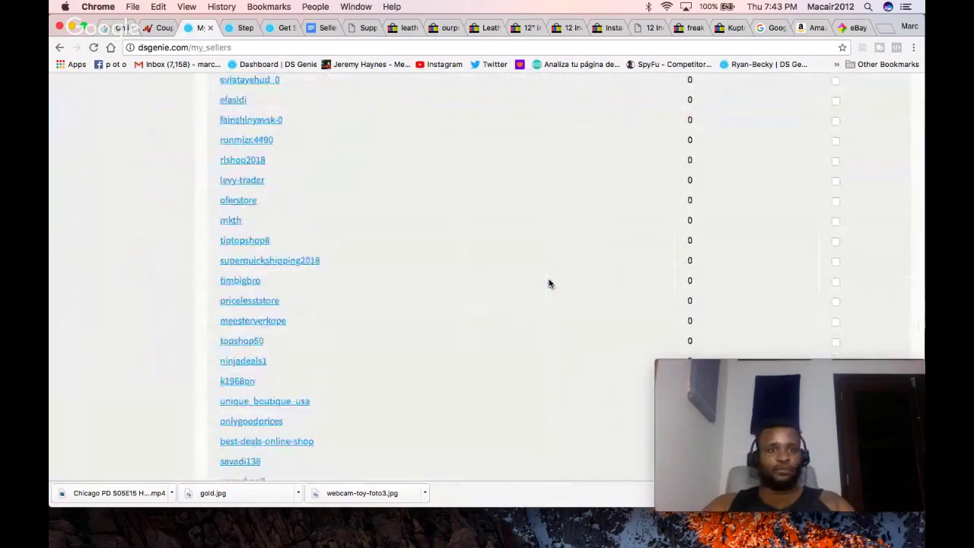
{"action": "scroll", "coordinate": [549, 286], "scroll_direction": "up", "scroll_amount": 5}
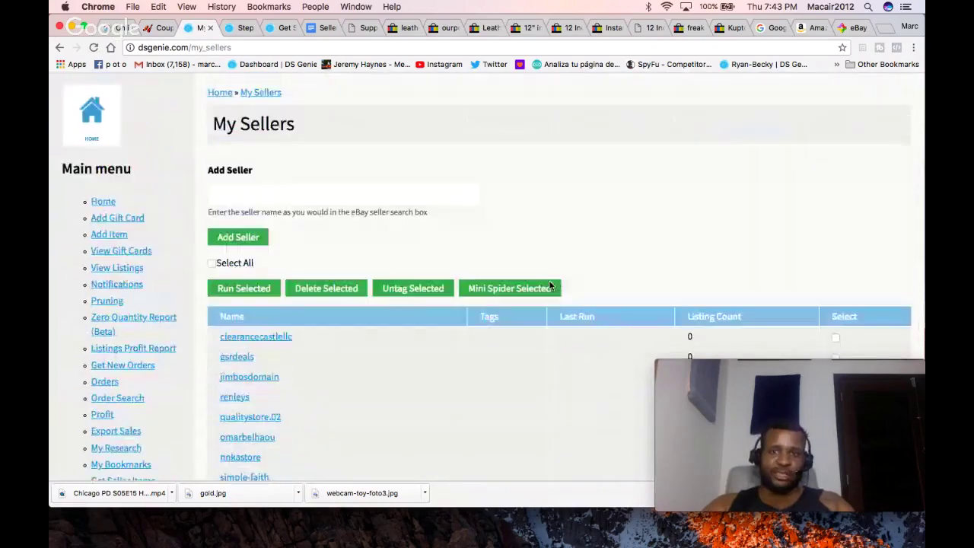
{"action": "scroll", "coordinate": [549, 286], "scroll_direction": "down", "scroll_amount": 3}
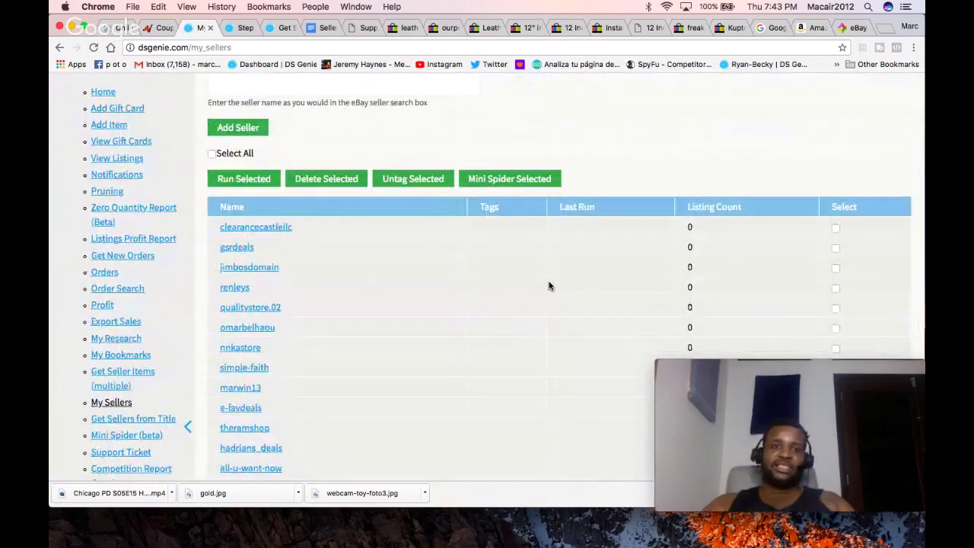
{"action": "left_click", "coordinate": [254, 180]}
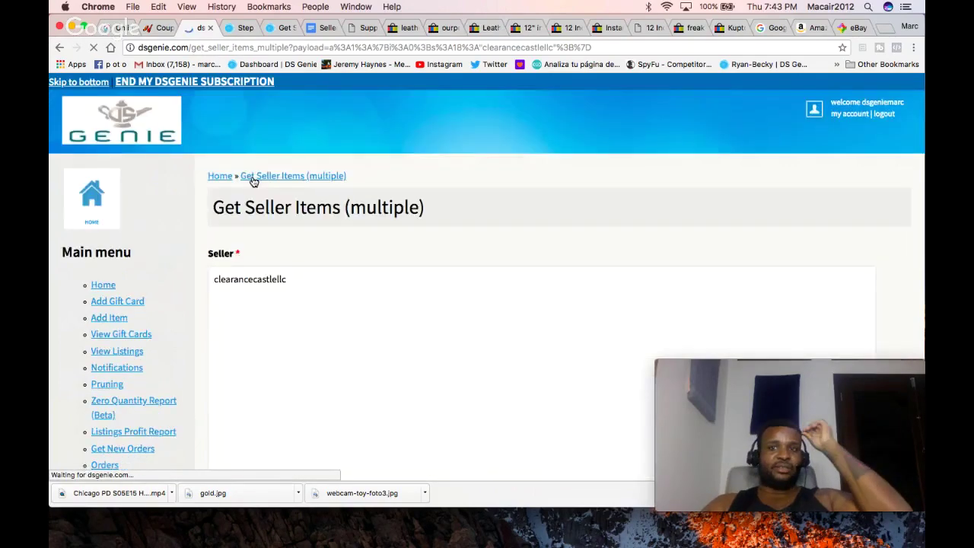
Step: Set the minimum quantity sold to 4 and run the item search for clearancecastlellc
{"action": "scroll", "coordinate": [373, 319], "scroll_direction": "down", "scroll_amount": 5}
{"action": "left_click", "coordinate": [241, 235]}
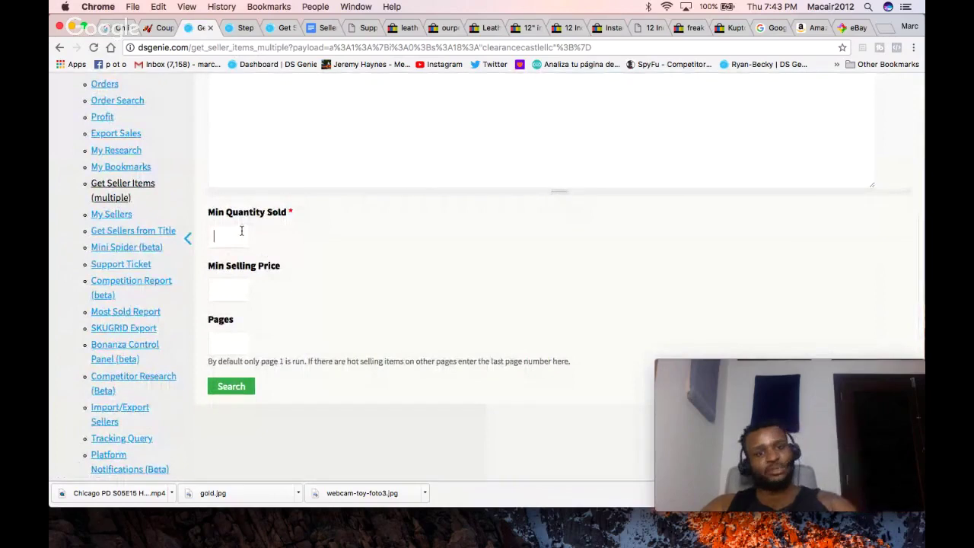
{"action": "type", "text": "4"}
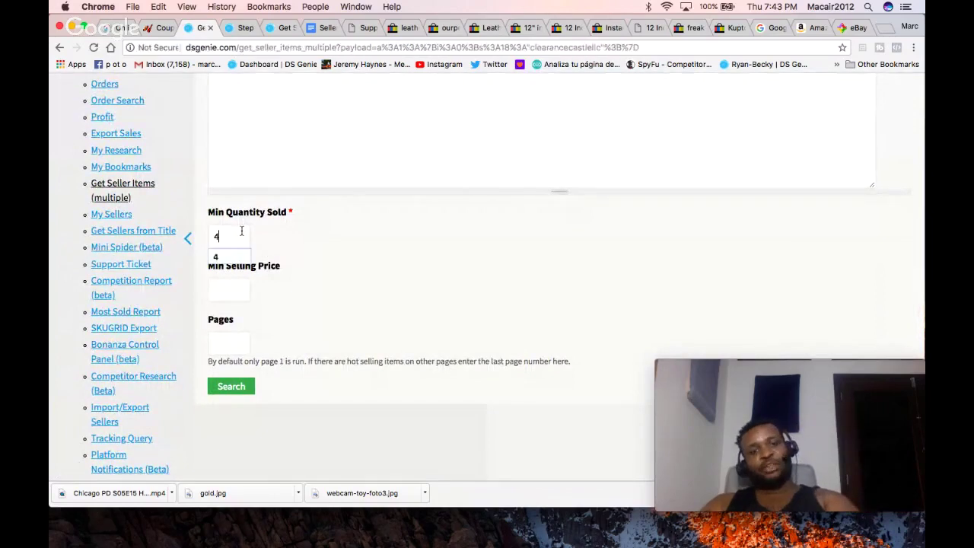
{"action": "left_click", "coordinate": [236, 389]}
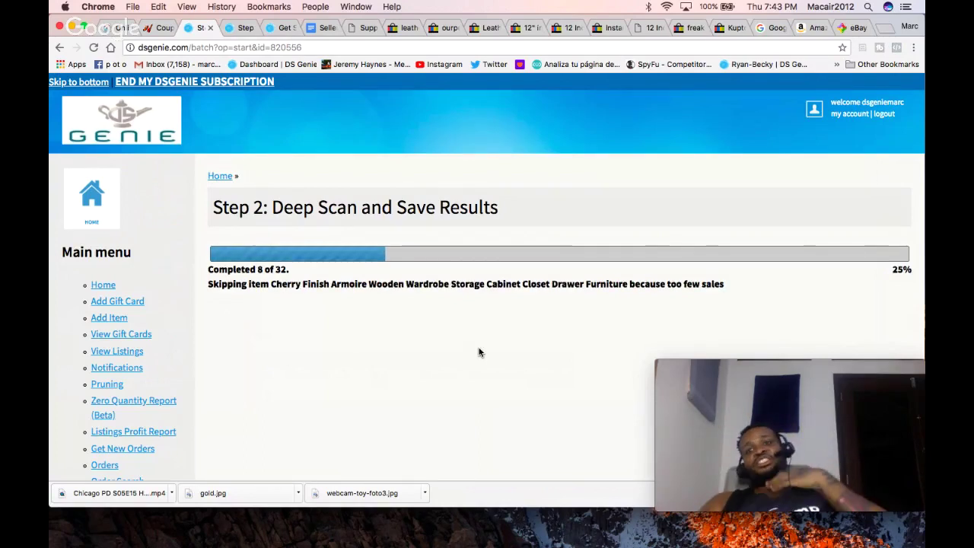
{"action": "scroll", "coordinate": [479, 352], "scroll_direction": "down", "scroll_amount": 5}
{"action": "scroll", "coordinate": [479, 352], "scroll_direction": "down", "scroll_amount": 3}
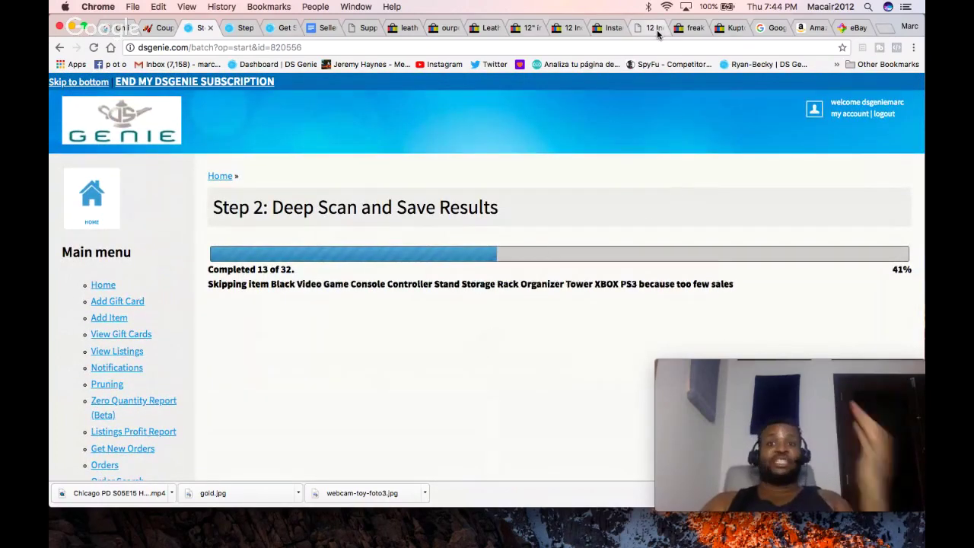
Step: Switch to eBay, close the Kupton Gopro Hero 4 listing, and close the Google image search results for it
{"action": "left_click", "coordinate": [608, 28]}
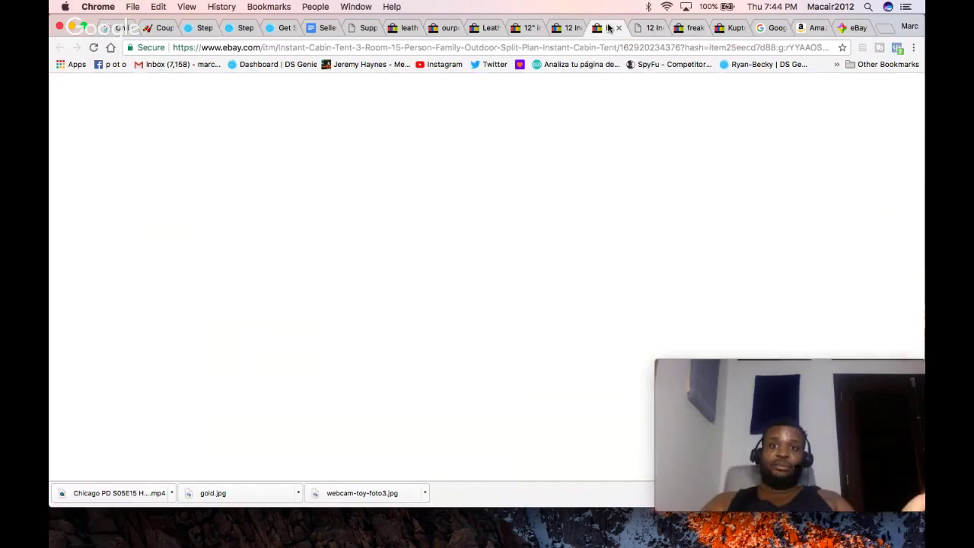
{"action": "left_click", "coordinate": [725, 28]}
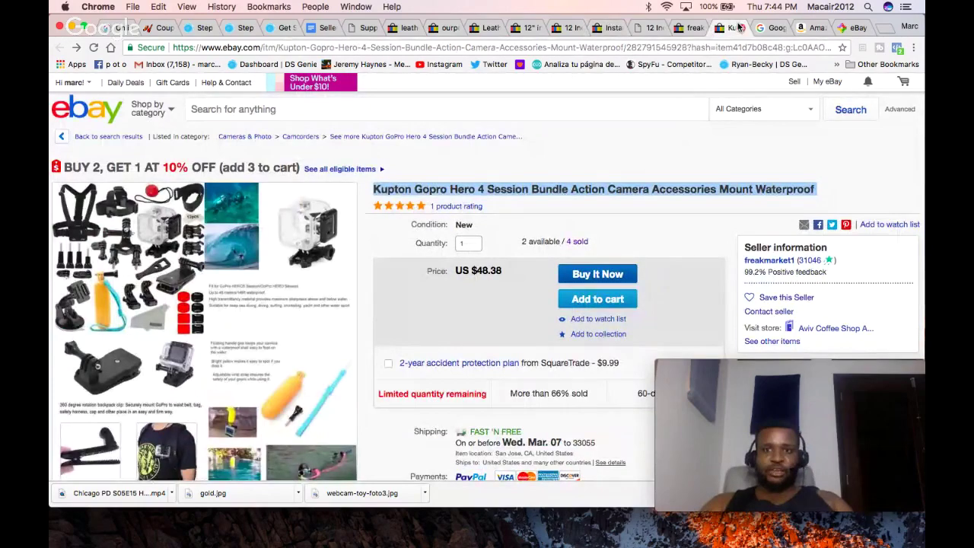
{"action": "left_click", "coordinate": [740, 28]}
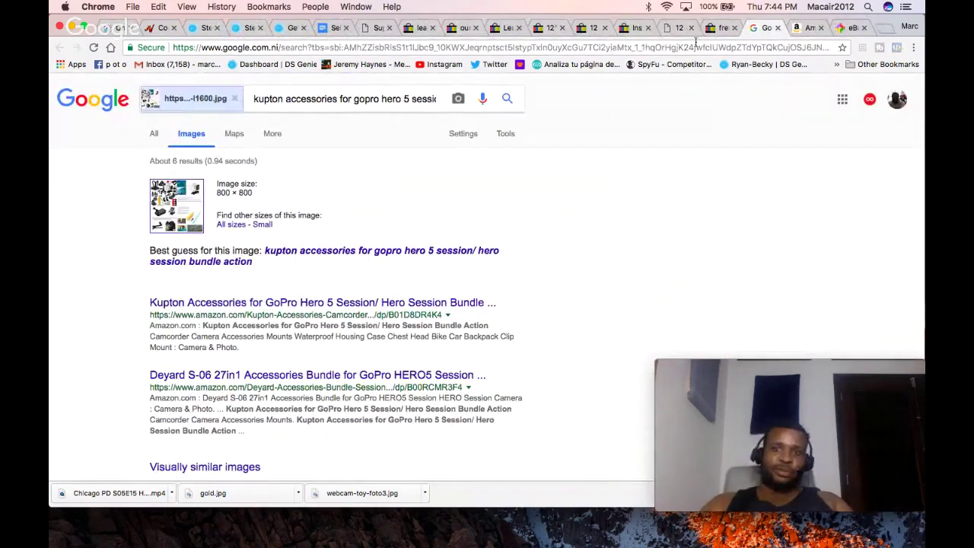
{"action": "left_click", "coordinate": [778, 28]}
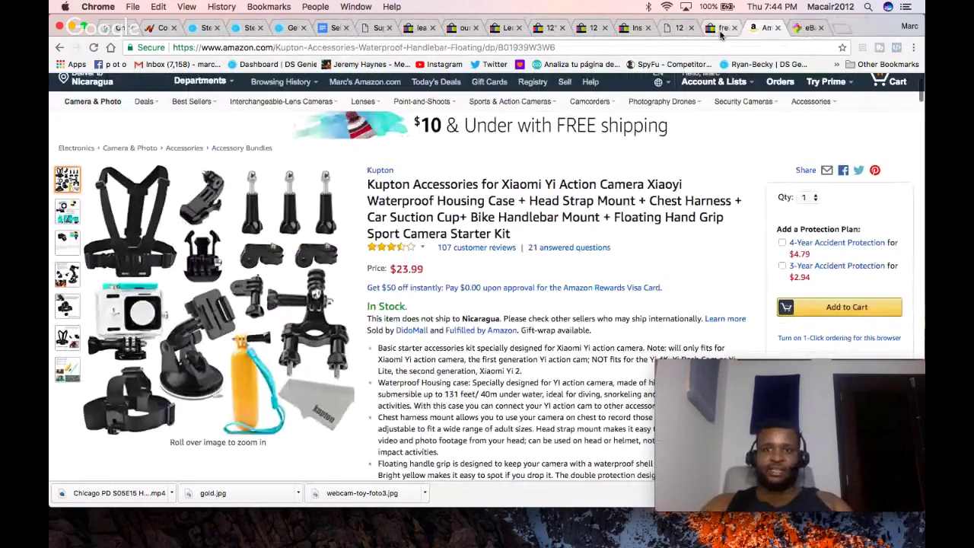
Step: In freakmarket1's completed eBay listings, open the Full Size Bonded Classic Soft Micro Suede Futon Mattress listing on a separate page
{"action": "left_click", "coordinate": [721, 29]}
{"action": "scroll", "coordinate": [677, 149], "scroll_direction": "up", "scroll_amount": 2}
{"action": "scroll", "coordinate": [677, 149], "scroll_direction": "up", "scroll_amount": 15}
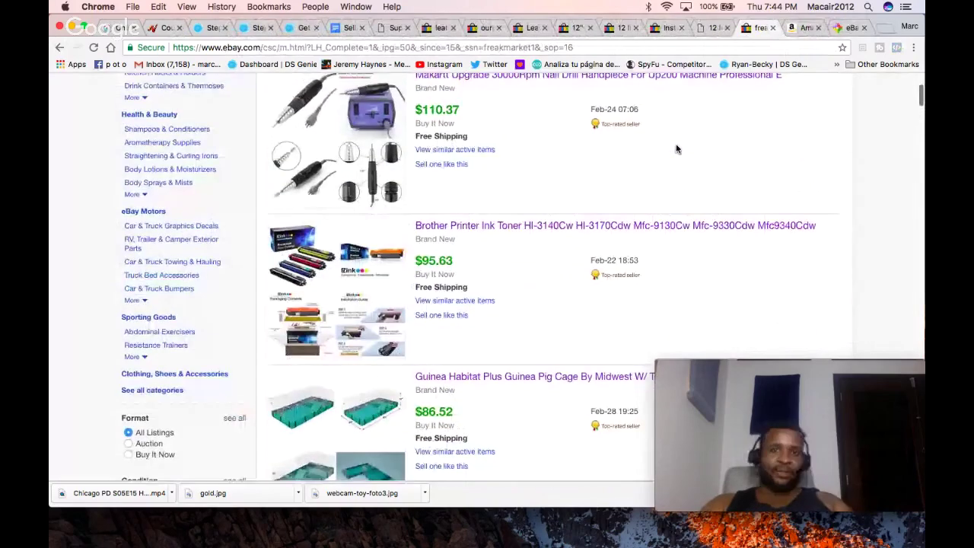
{"action": "scroll", "coordinate": [578, 262], "scroll_direction": "down", "scroll_amount": 10}
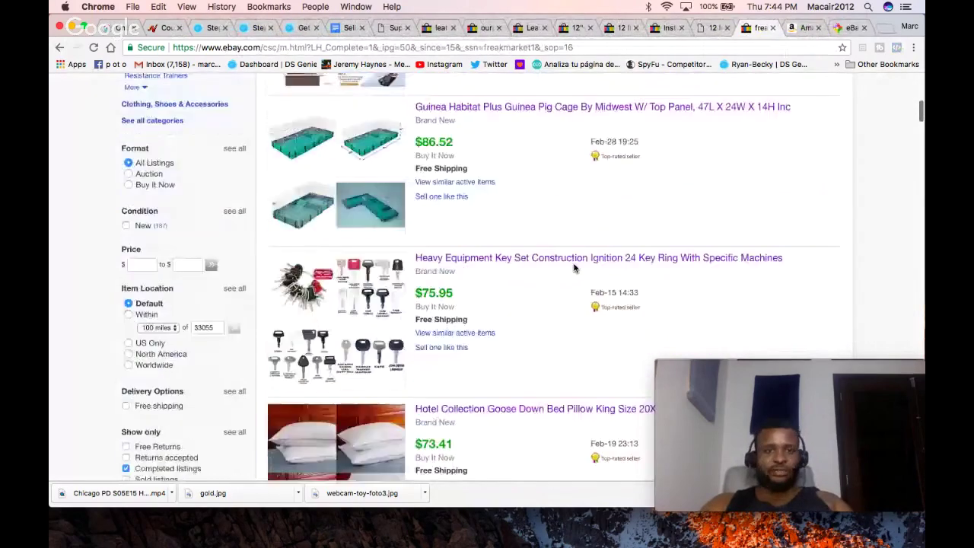
{"action": "scroll", "coordinate": [575, 268], "scroll_direction": "down", "scroll_amount": 2}
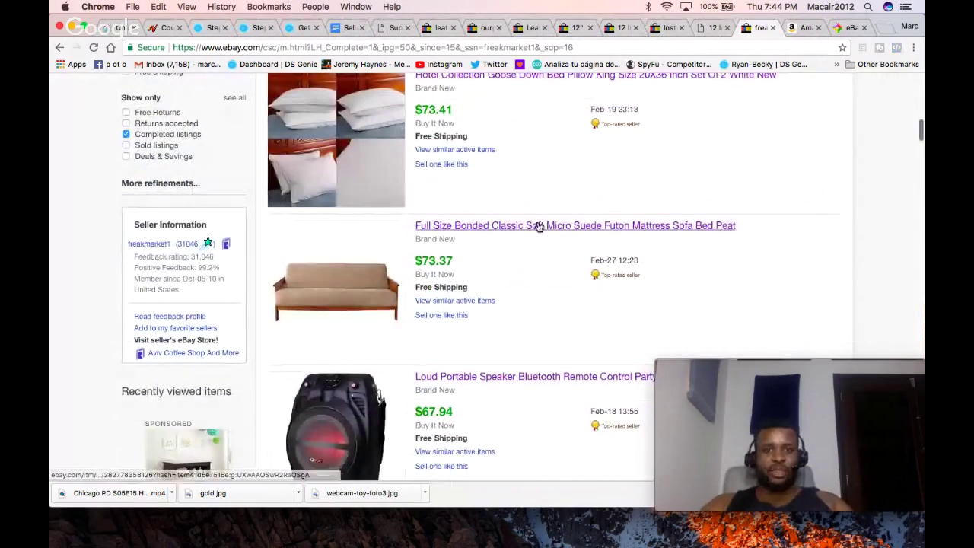
{"action": "right_click", "coordinate": [537, 223]}
{"action": "left_click", "coordinate": [562, 228]}
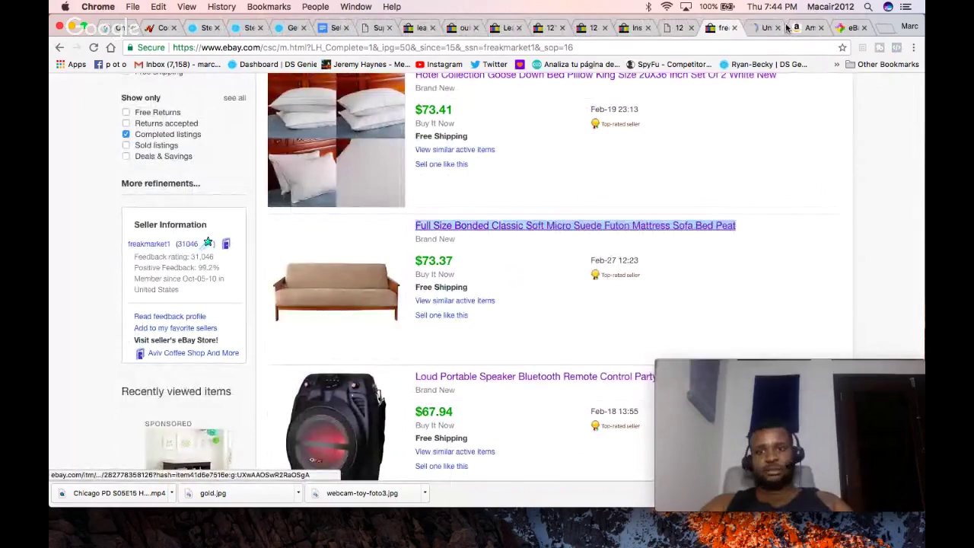
{"action": "left_click", "coordinate": [762, 27]}
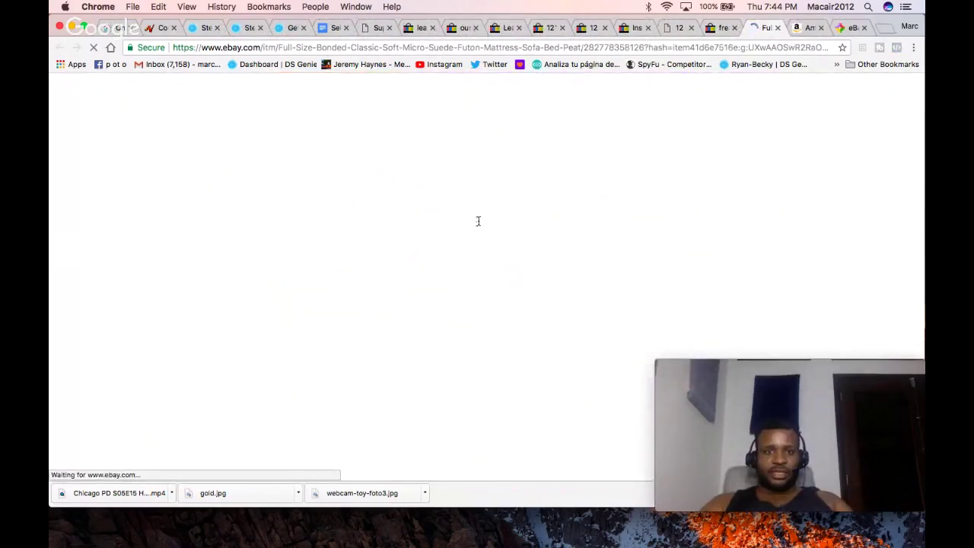
Step: Copy the full title of the futon mattress listing and search all of eBay for it
{"action": "triple_click", "coordinate": [471, 190]}
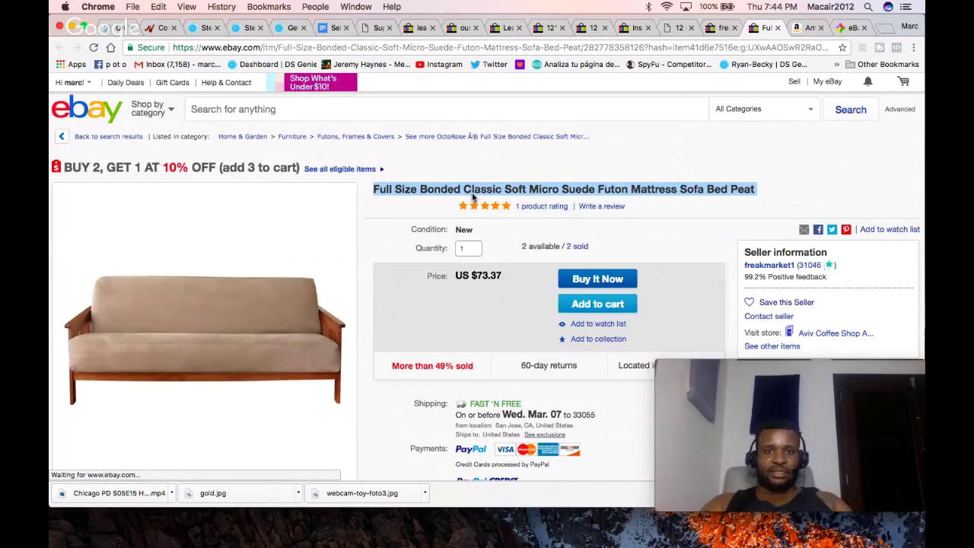
{"action": "right_click", "coordinate": [472, 196]}
{"action": "left_click", "coordinate": [487, 217]}
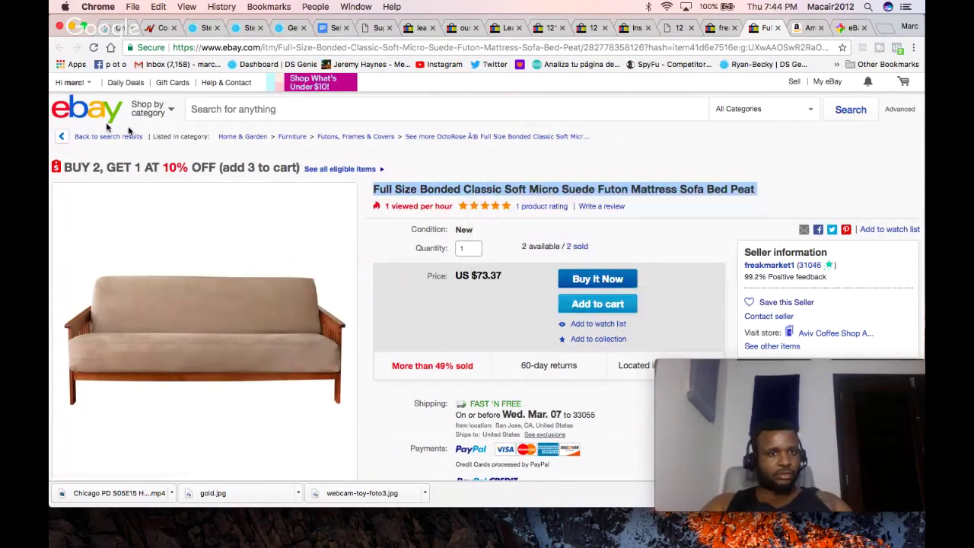
{"action": "left_click", "coordinate": [89, 112]}
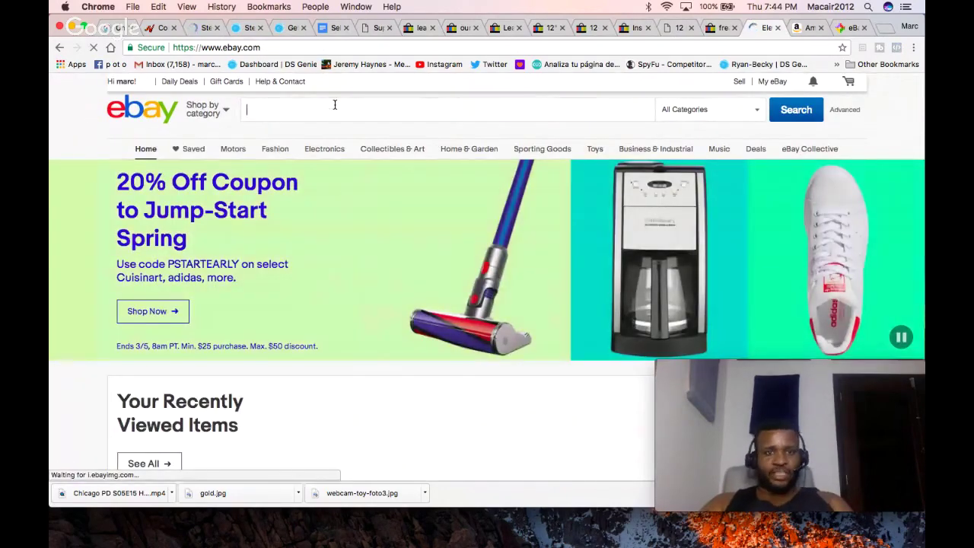
{"action": "key", "text": "ctrl+v"}
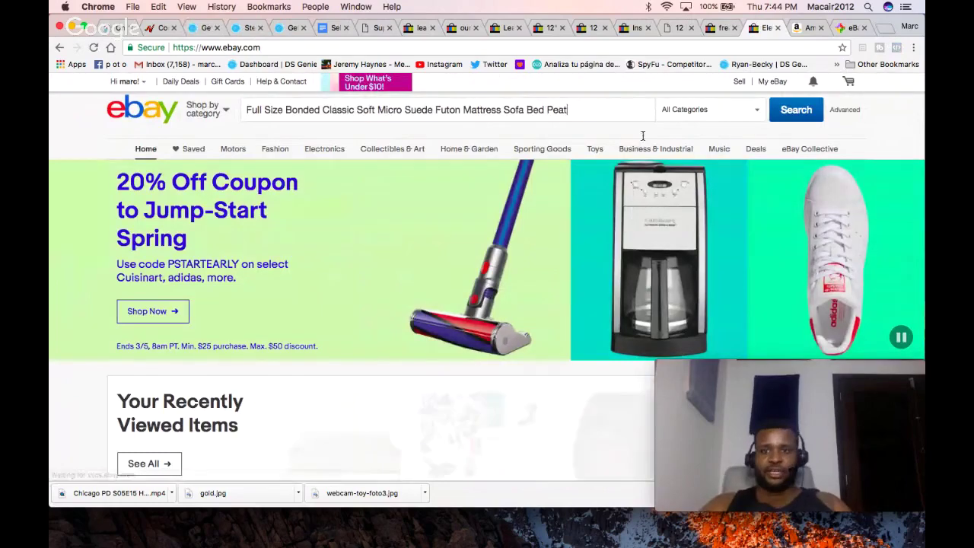
{"action": "left_click", "coordinate": [796, 110]}
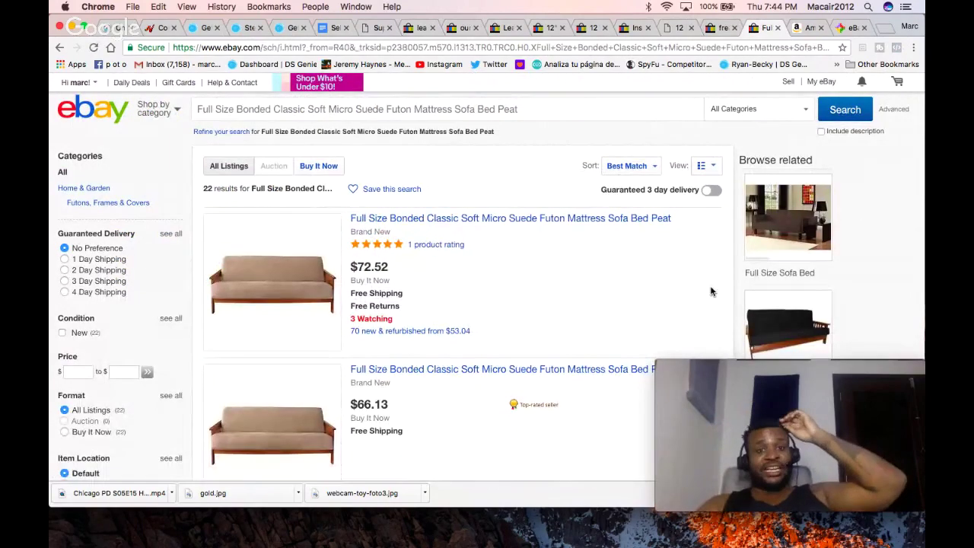
Step: From the futon mattress search results, open the $66.13 and $59.28 listings on separate pages
{"action": "scroll", "coordinate": [549, 283], "scroll_direction": "down", "scroll_amount": 5}
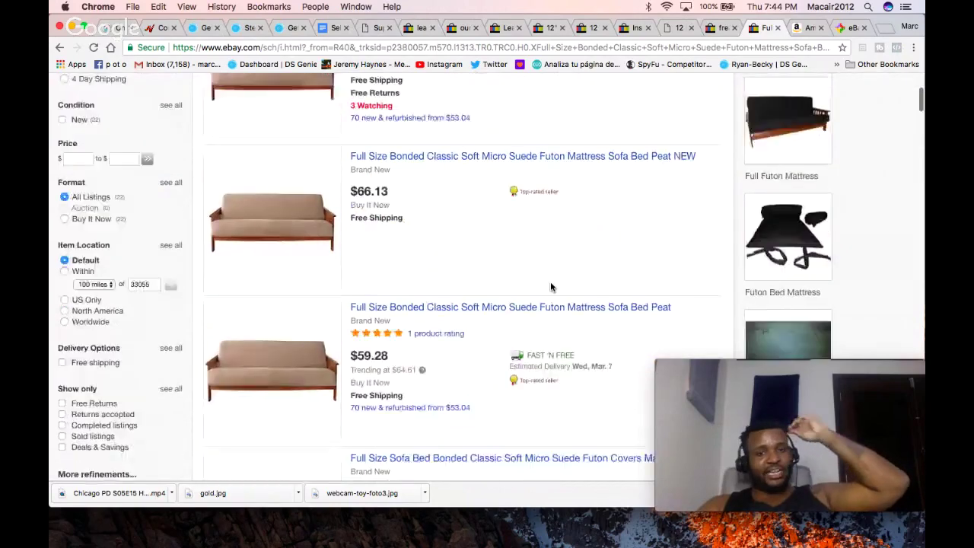
{"action": "scroll", "coordinate": [550, 285], "scroll_direction": "up", "scroll_amount": 5}
{"action": "scroll", "coordinate": [478, 247], "scroll_direction": "down", "scroll_amount": 2}
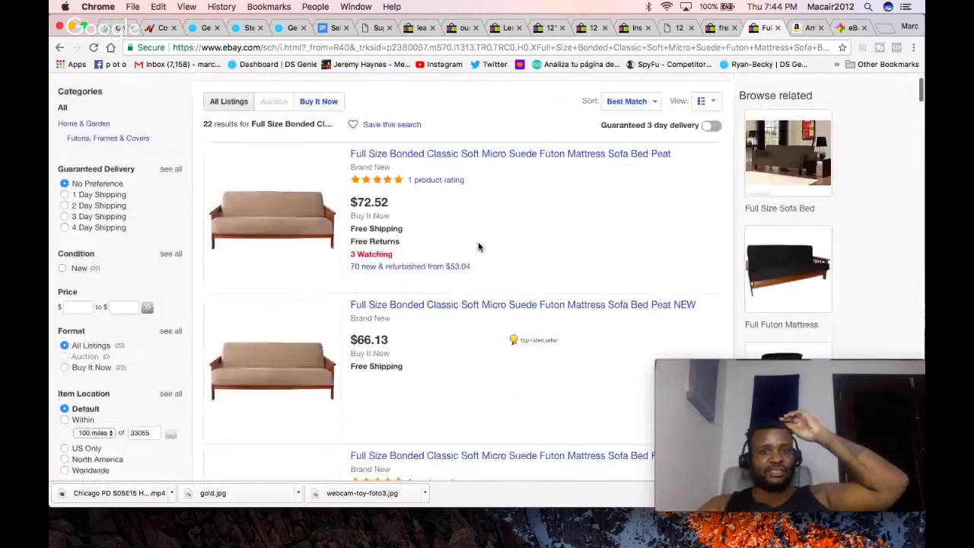
{"action": "right_click", "coordinate": [484, 299]}
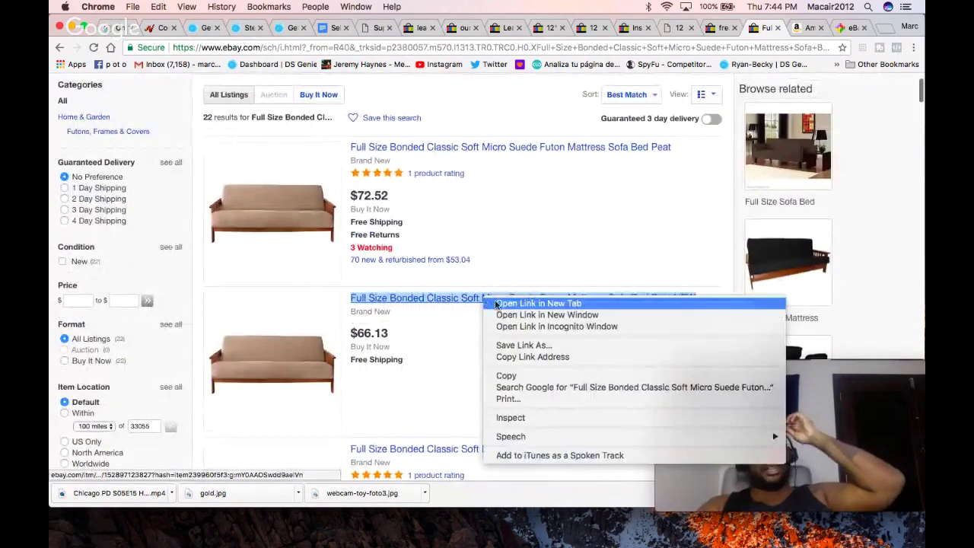
{"action": "left_click", "coordinate": [495, 304]}
{"action": "scroll", "coordinate": [496, 306], "scroll_direction": "down", "scroll_amount": 5}
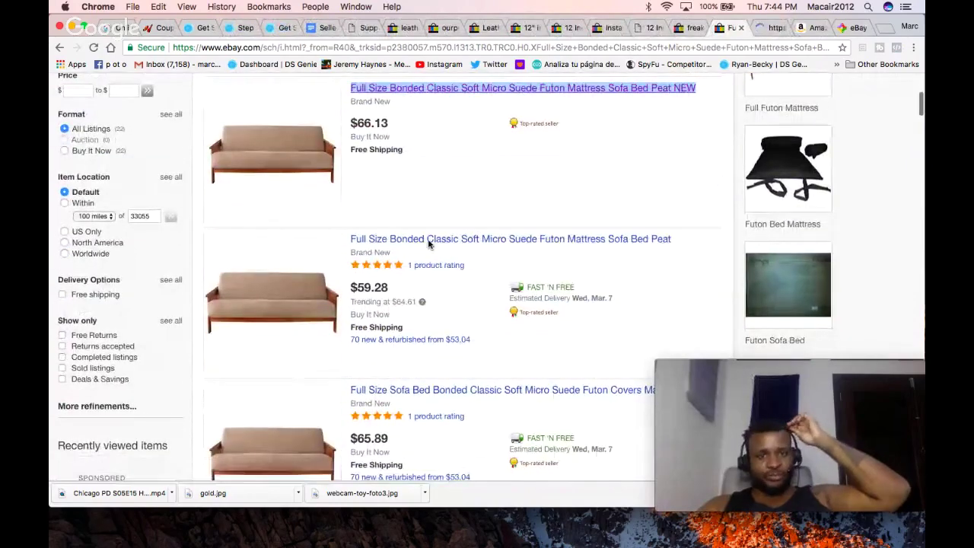
{"action": "right_click", "coordinate": [428, 242]}
{"action": "left_click", "coordinate": [447, 246]}
Step: Open the $65.89, $58.63 and $56.04 futon mattress listings from the search results on separate pages
{"action": "scroll", "coordinate": [444, 251], "scroll_direction": "down", "scroll_amount": 3}
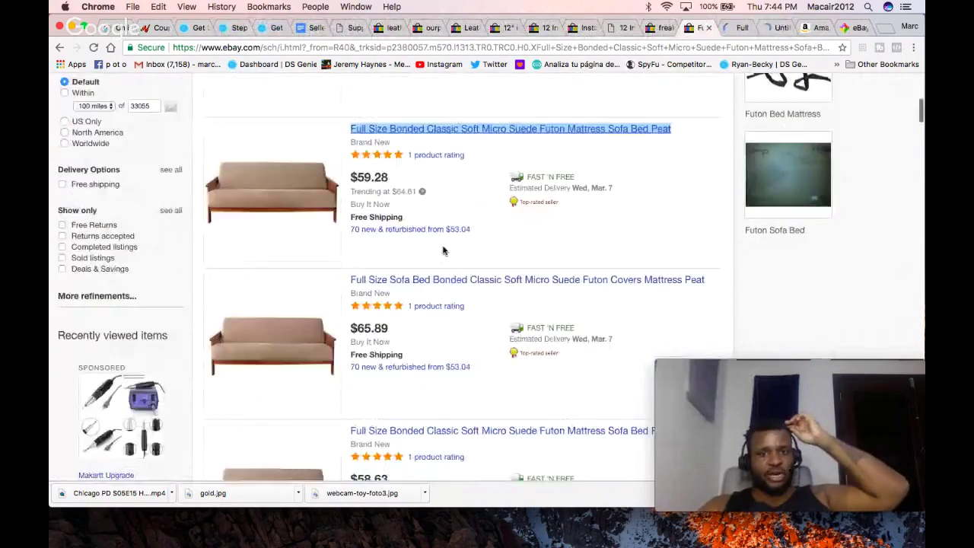
{"action": "scroll", "coordinate": [444, 251], "scroll_direction": "down", "scroll_amount": 3}
{"action": "right_click", "coordinate": [431, 153]}
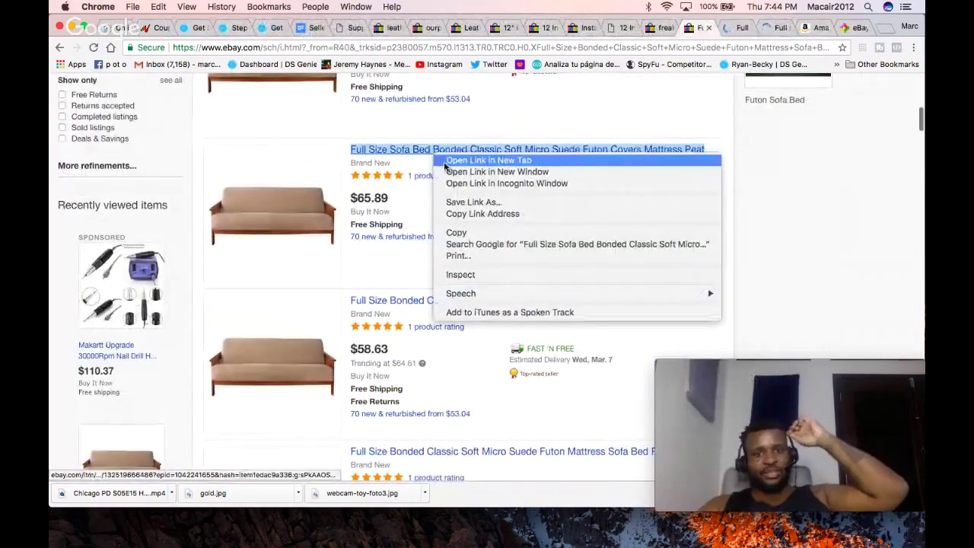
{"action": "left_click", "coordinate": [445, 161]}
{"action": "scroll", "coordinate": [456, 216], "scroll_direction": "down", "scroll_amount": 2}
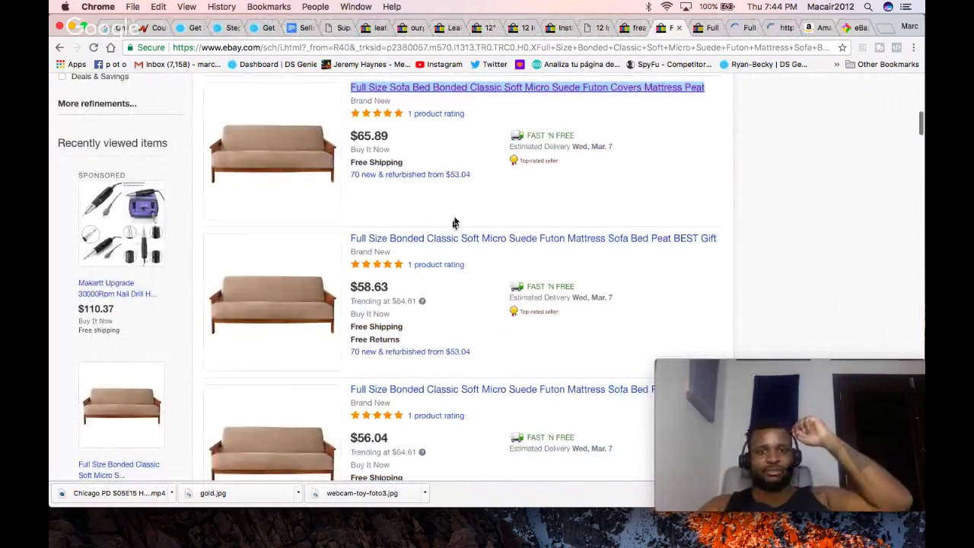
{"action": "right_click", "coordinate": [446, 238]}
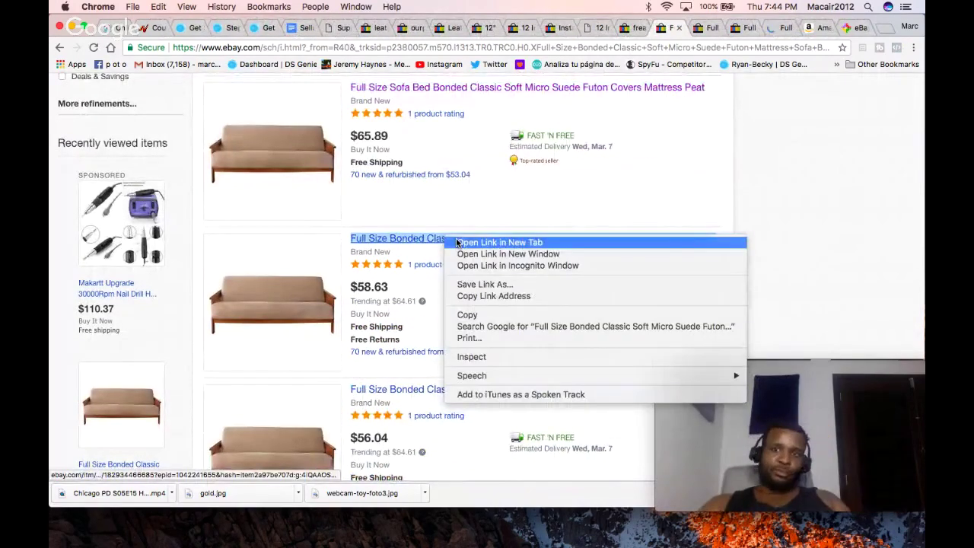
{"action": "left_click", "coordinate": [457, 243]}
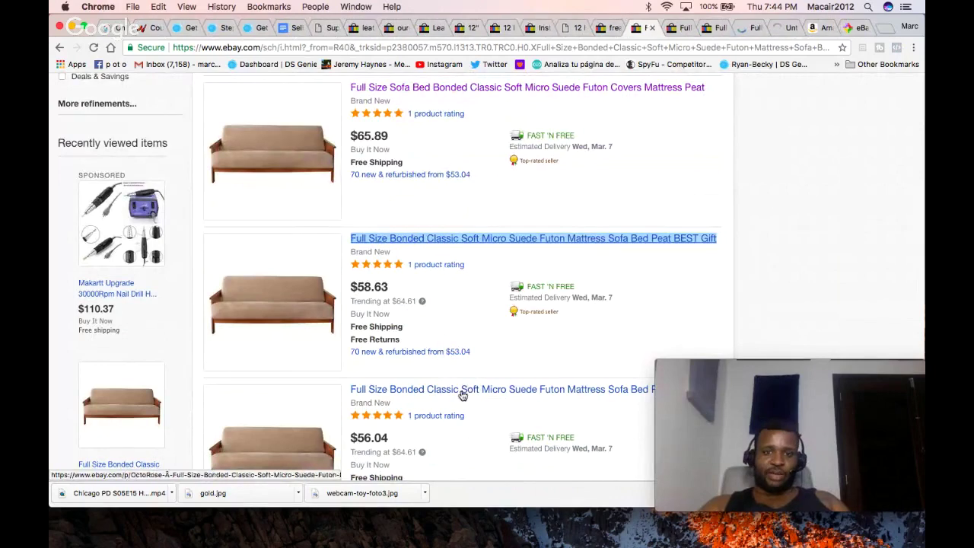
{"action": "right_click", "coordinate": [463, 394]}
{"action": "left_click", "coordinate": [491, 382]}
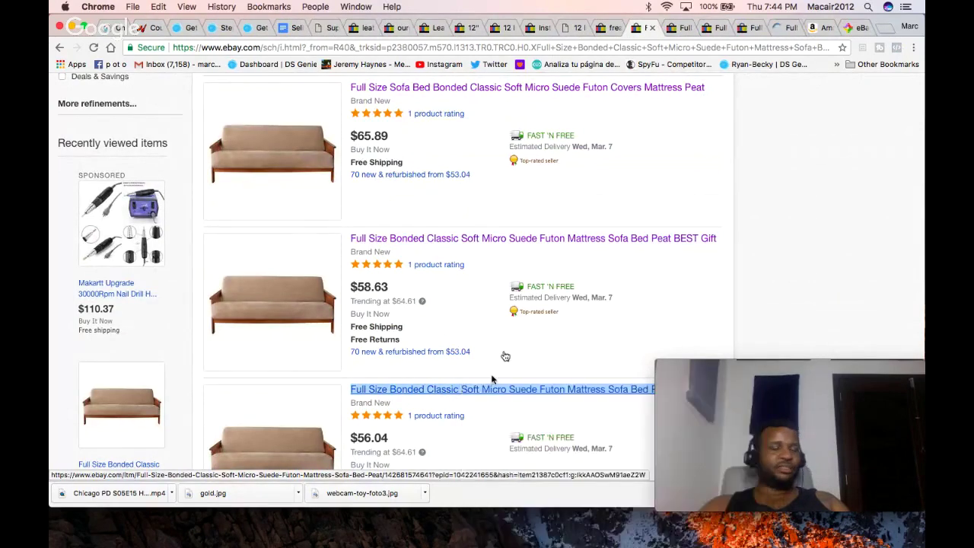
Step: Copy the seller name best-deals-up from the $66.13 futon mattress listing and look it up in DS Genie's My Sellers list
{"action": "left_click", "coordinate": [648, 28]}
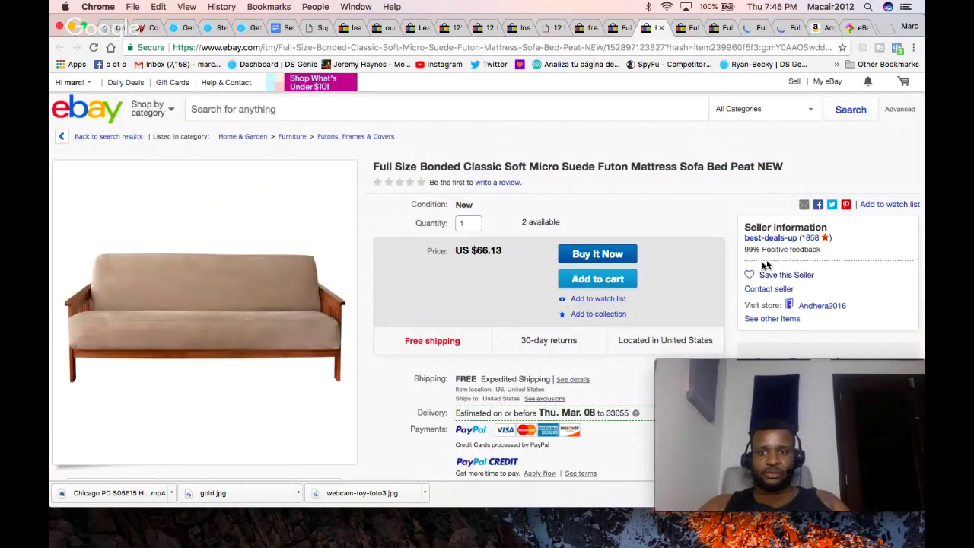
{"action": "left_click_drag", "start_coordinate": [797, 238], "coordinate": [749, 236]}
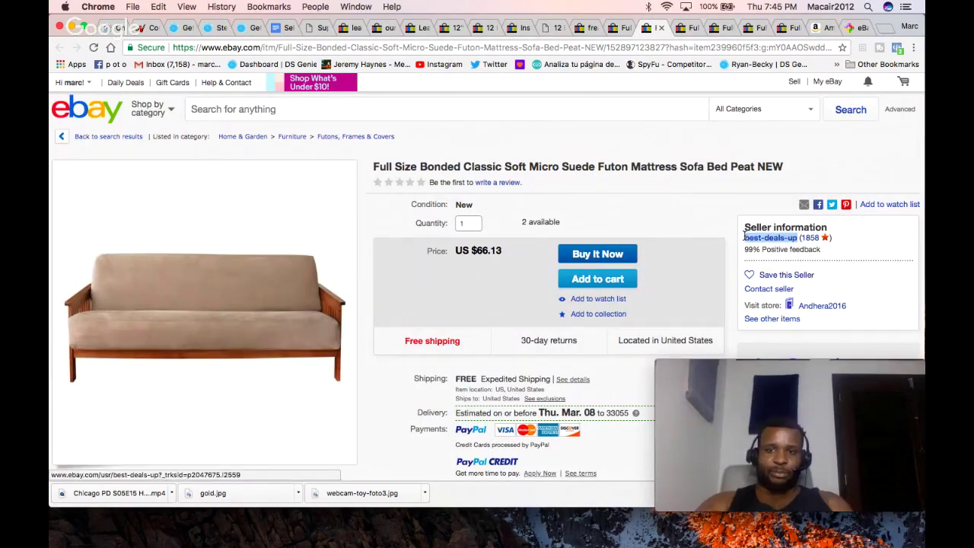
{"action": "left_click", "coordinate": [185, 30]}
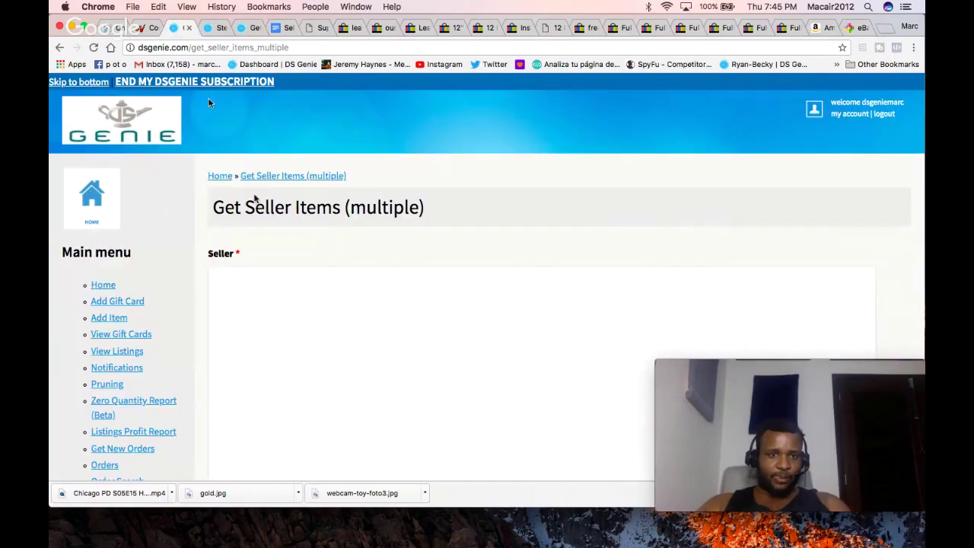
{"action": "scroll", "coordinate": [308, 323], "scroll_direction": "down", "scroll_amount": 10}
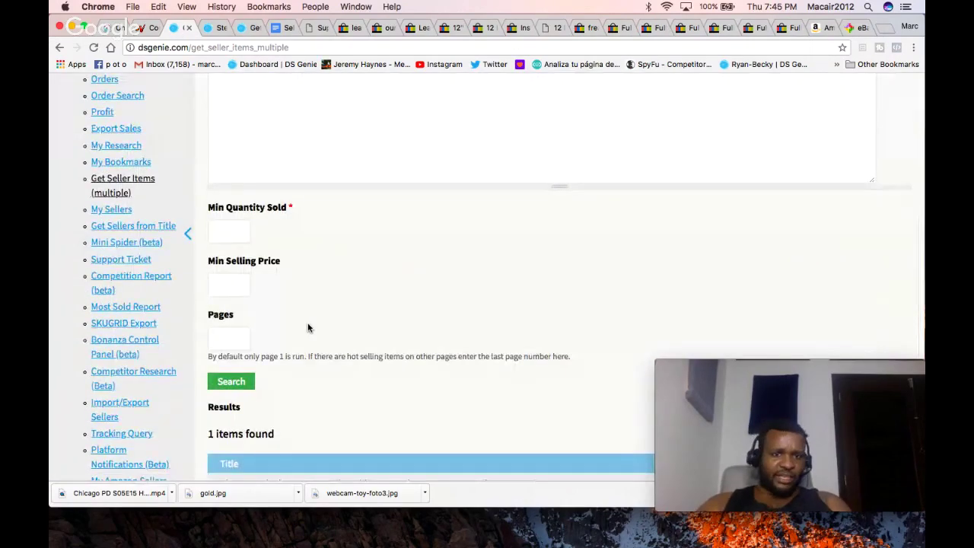
{"action": "scroll", "coordinate": [307, 327], "scroll_direction": "down", "scroll_amount": 5}
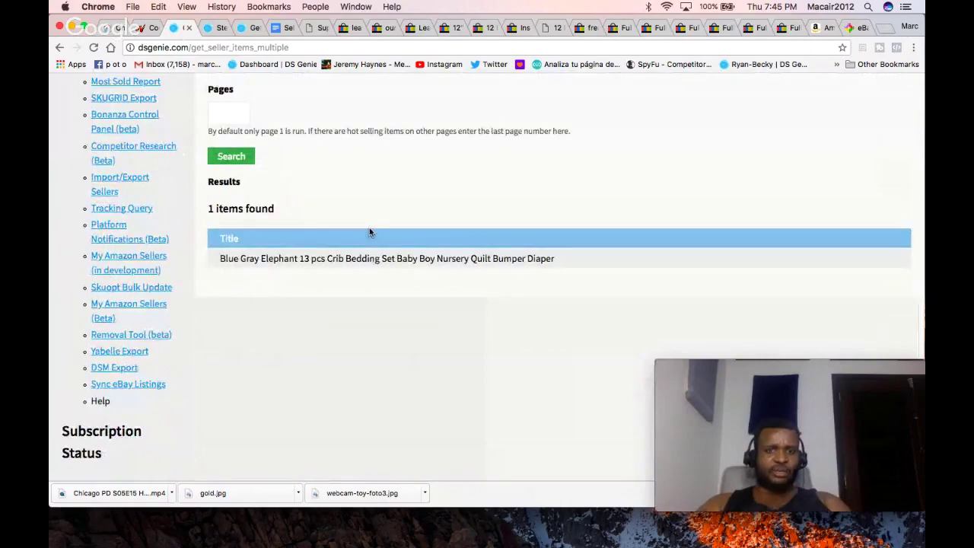
{"action": "scroll", "coordinate": [370, 232], "scroll_direction": "up", "scroll_amount": 5}
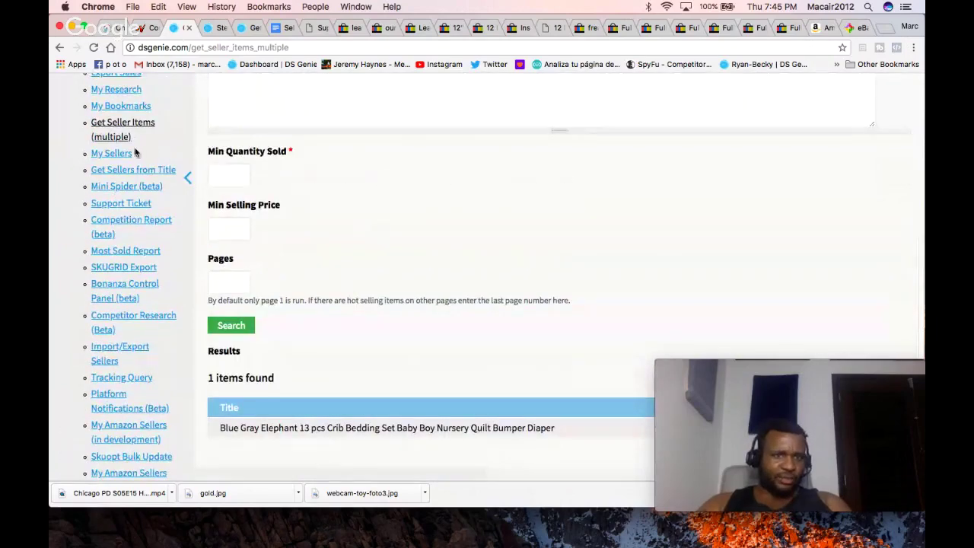
{"action": "left_click", "coordinate": [123, 153]}
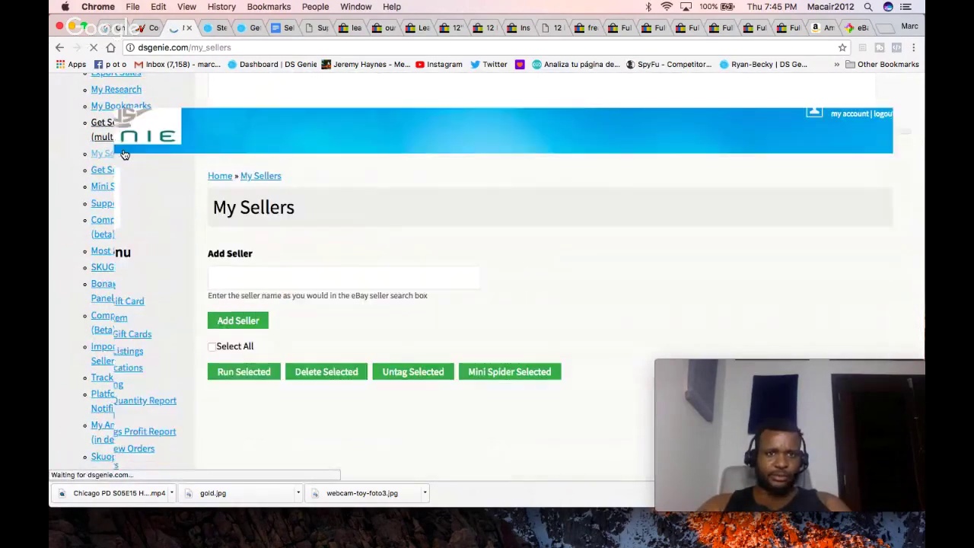
{"action": "key", "text": "super+f"}
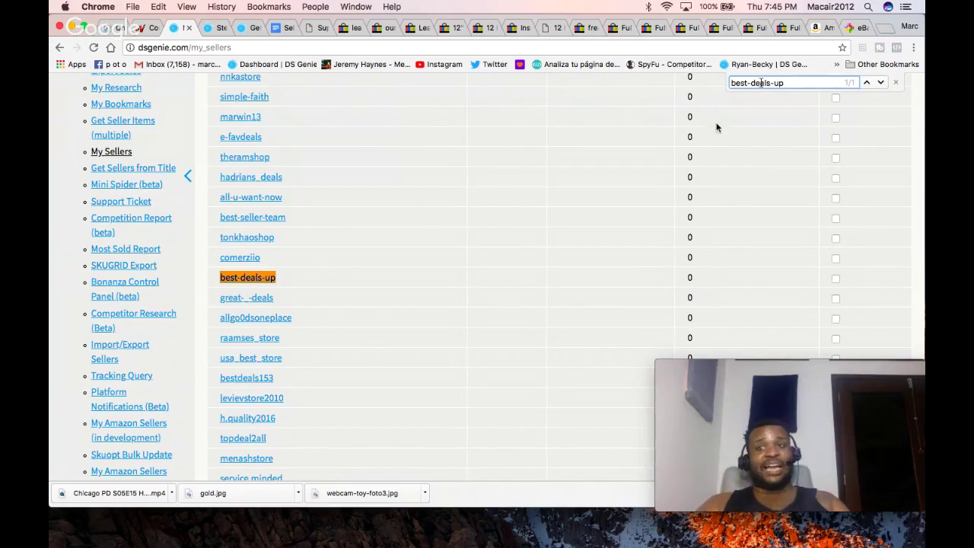
Step: Return to the $66.13 futon mattress listing and close it
{"action": "left_click", "coordinate": [655, 28]}
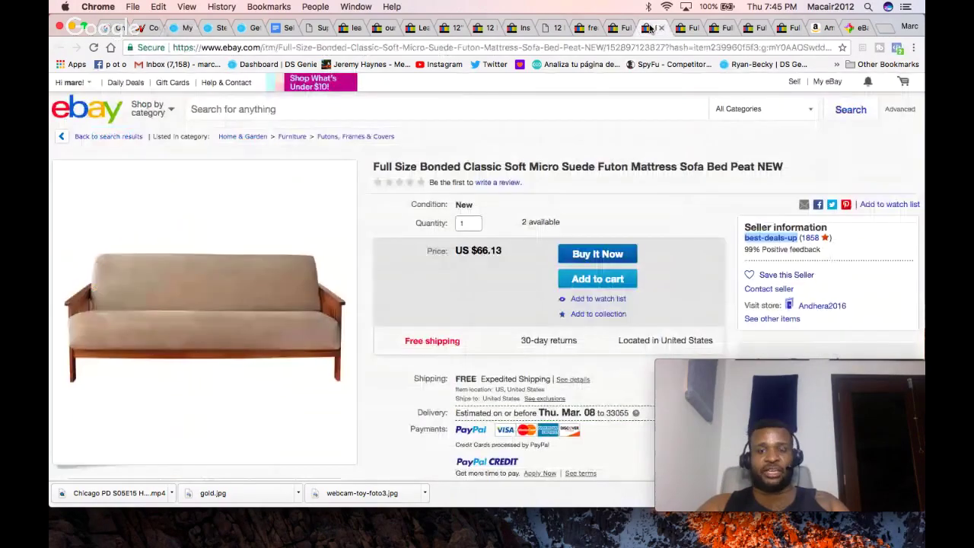
{"action": "left_click", "coordinate": [612, 28]}
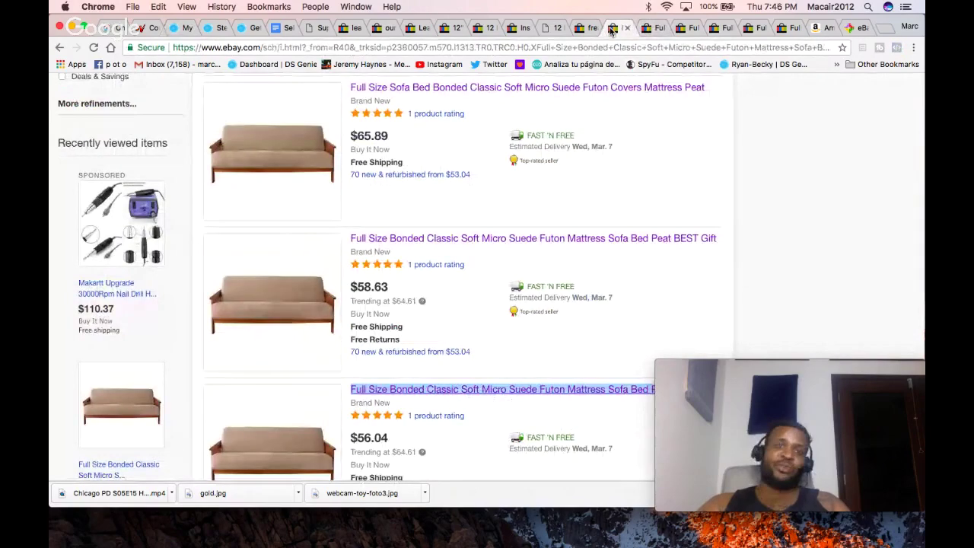
{"action": "left_click", "coordinate": [645, 28]}
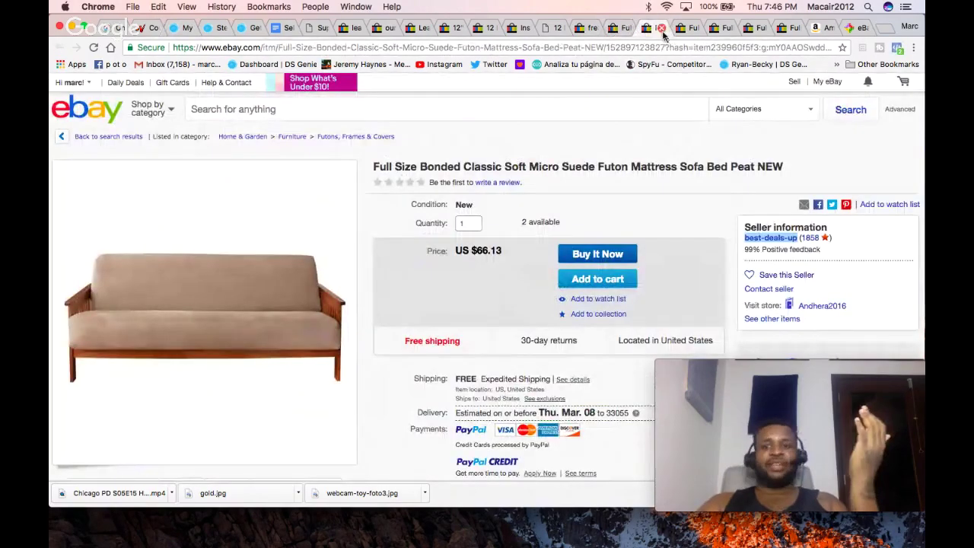
{"action": "left_click", "coordinate": [660, 28]}
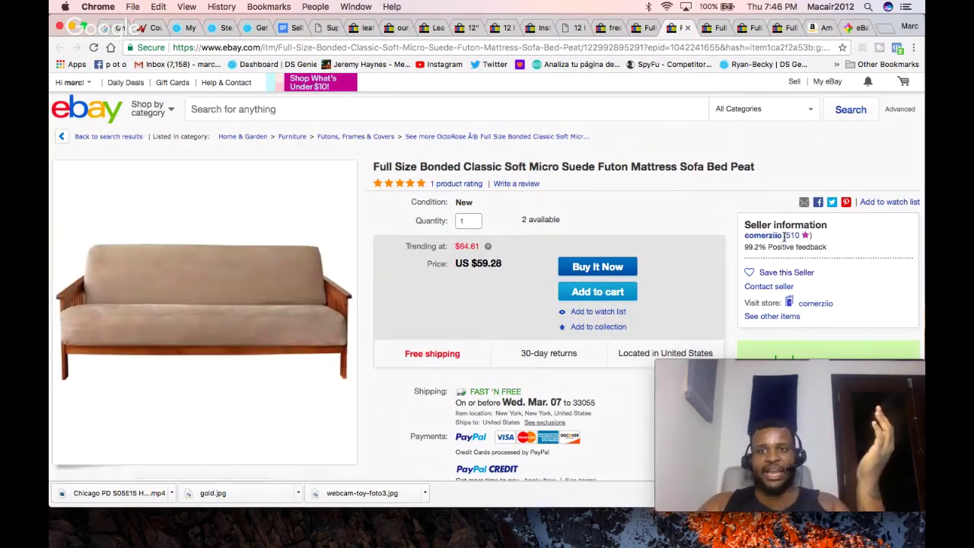
Step: Copy the seller name comerziio from the $59.28 futon mattress listing and look it up in DS Genie's My Sellers list
{"action": "left_click_drag", "start_coordinate": [783, 236], "coordinate": [746, 238]}
{"action": "key", "text": "super+c"}
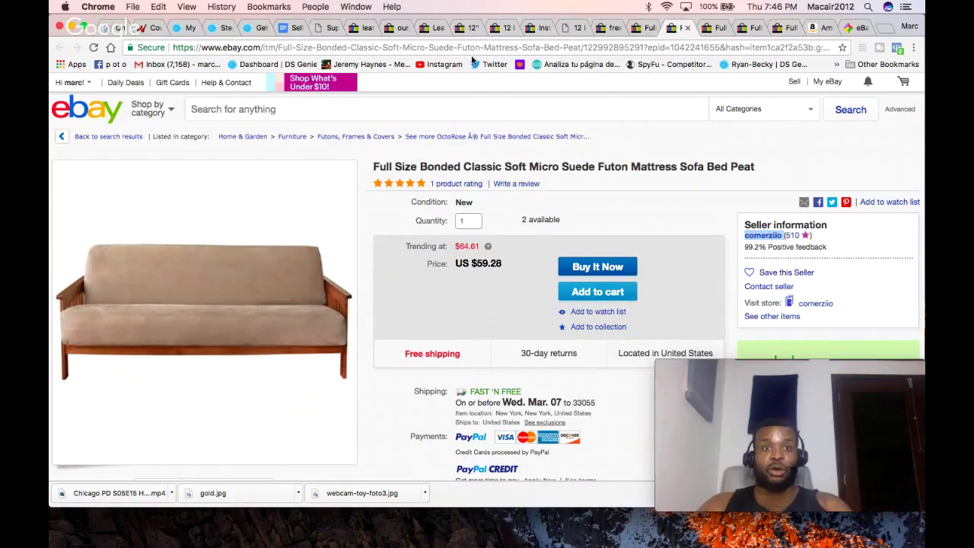
{"action": "left_click", "coordinate": [258, 29]}
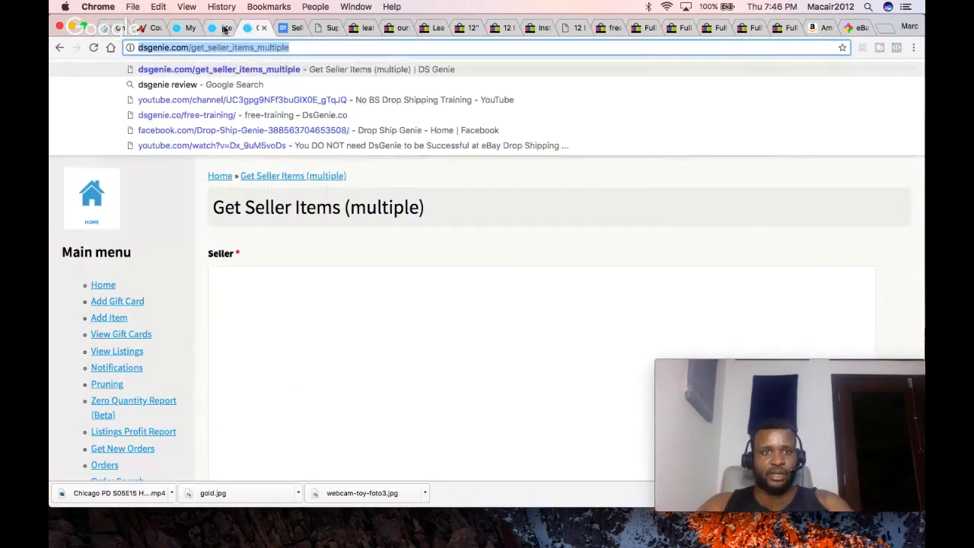
{"action": "left_click", "coordinate": [220, 29]}
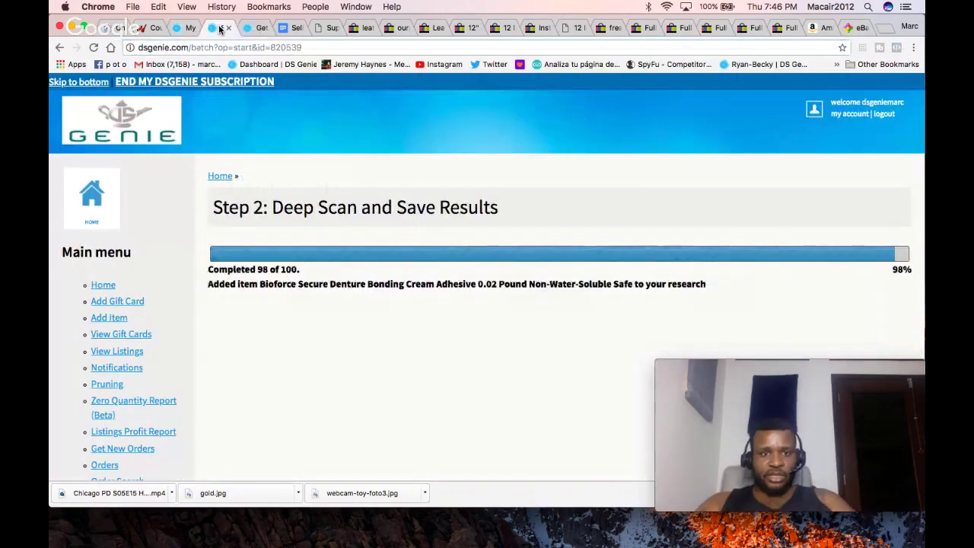
{"action": "left_click", "coordinate": [178, 28]}
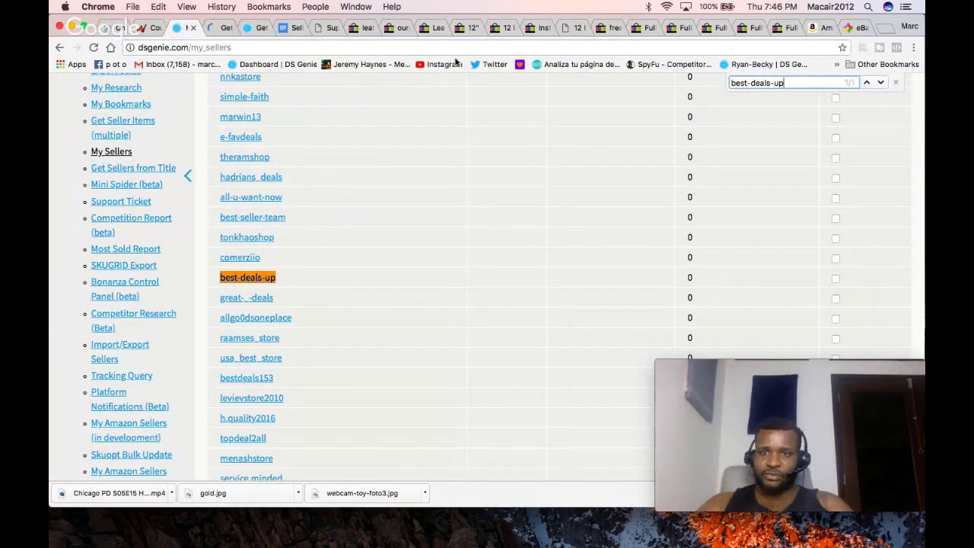
{"action": "left_click", "coordinate": [708, 30]}
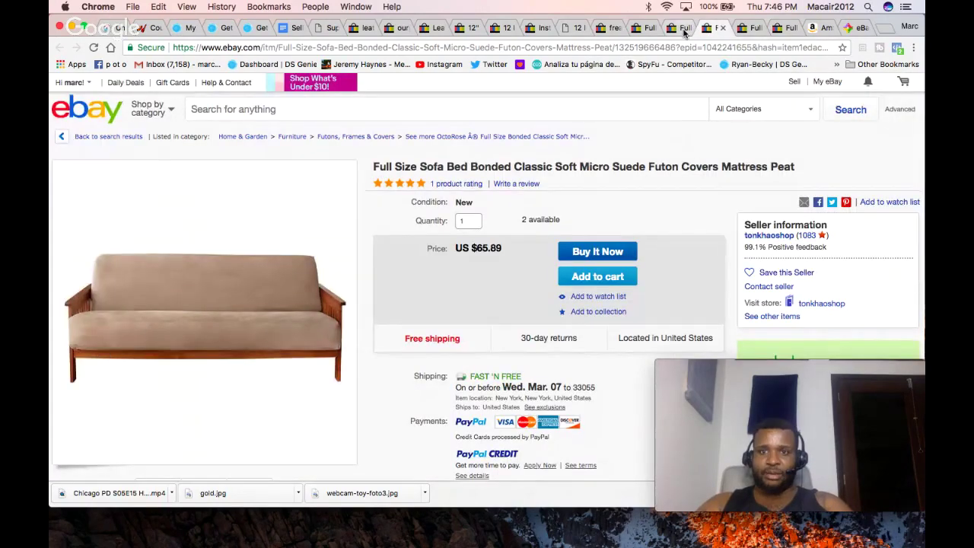
{"action": "left_click", "coordinate": [683, 30]}
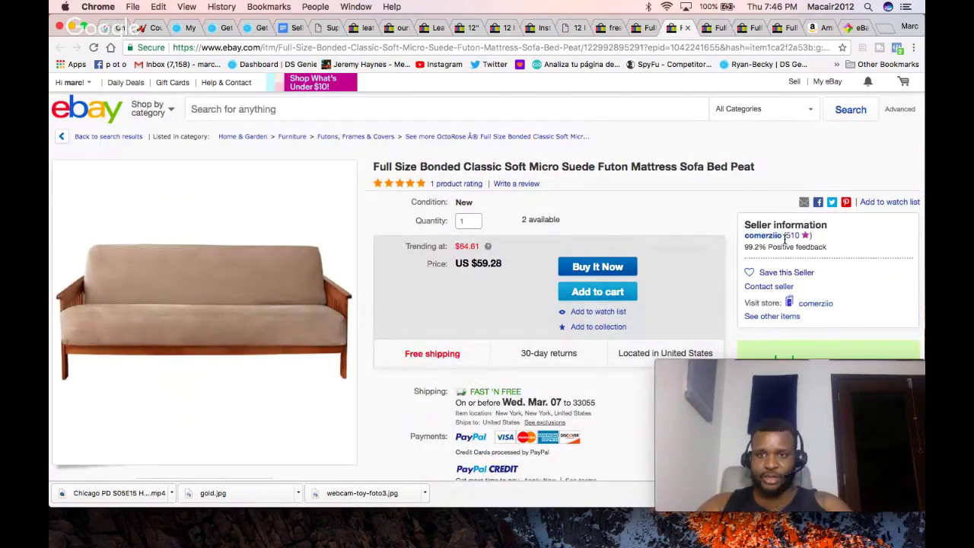
{"action": "left_click_drag", "start_coordinate": [783, 235], "coordinate": [754, 236]}
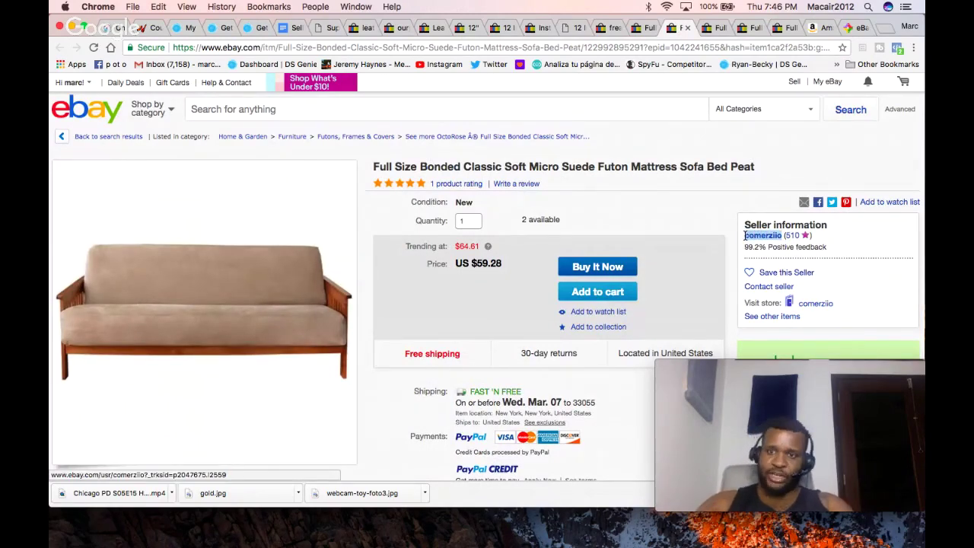
{"action": "left_click", "coordinate": [180, 28]}
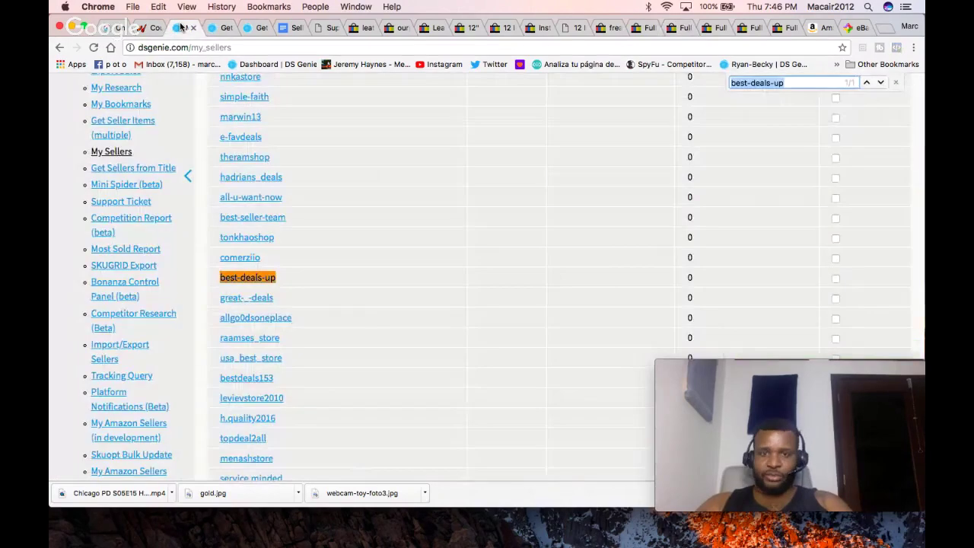
{"action": "key", "text": "super+v"}
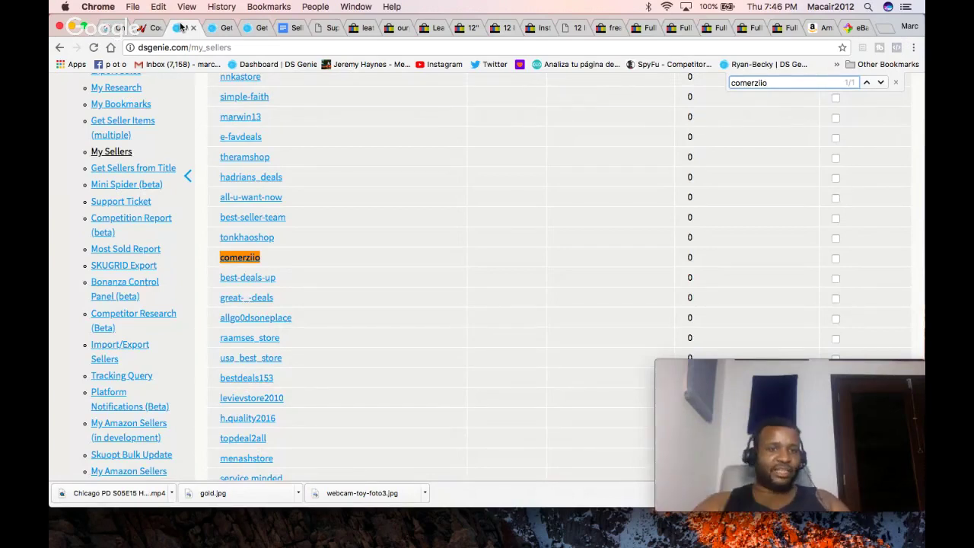
Step: Look up tonkhaoshop, the seller of the $65.89 futon covers listing, in DS Genie's My Sellers list
{"action": "left_click", "coordinate": [674, 29]}
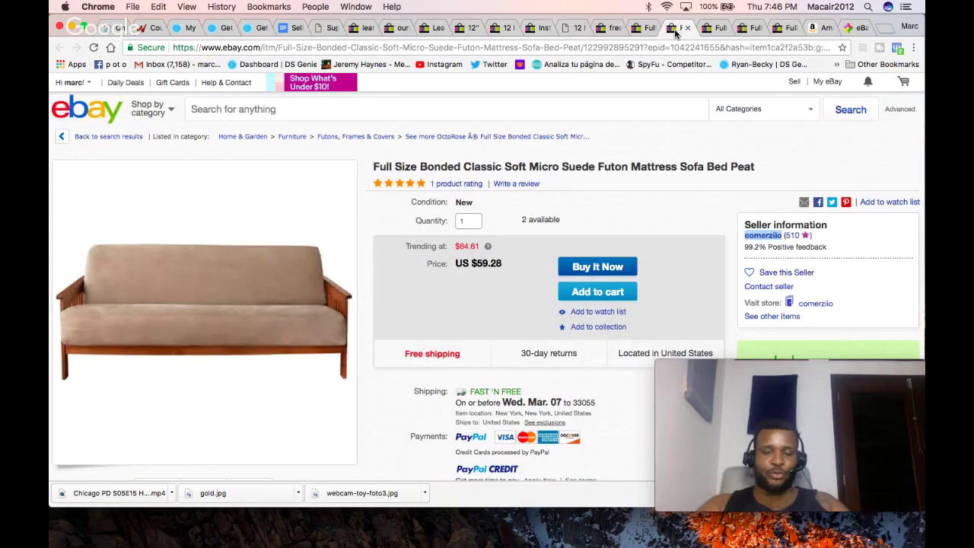
{"action": "left_click", "coordinate": [714, 30]}
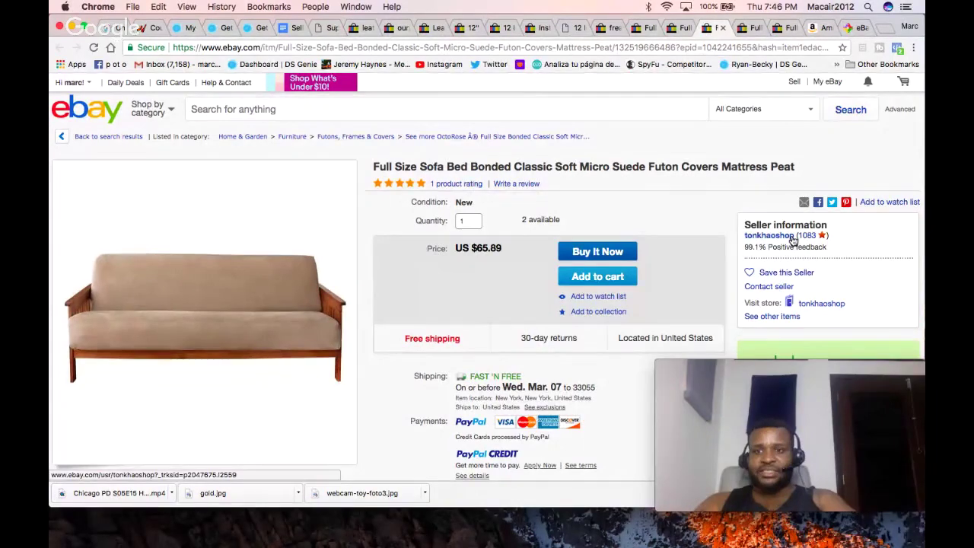
{"action": "left_click_drag", "start_coordinate": [792, 236], "coordinate": [765, 235]}
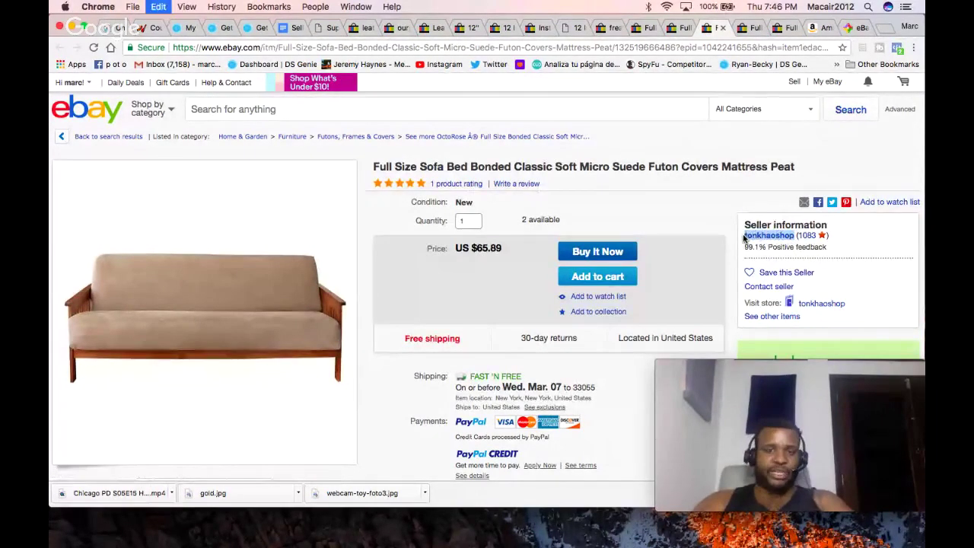
{"action": "left_click", "coordinate": [177, 28]}
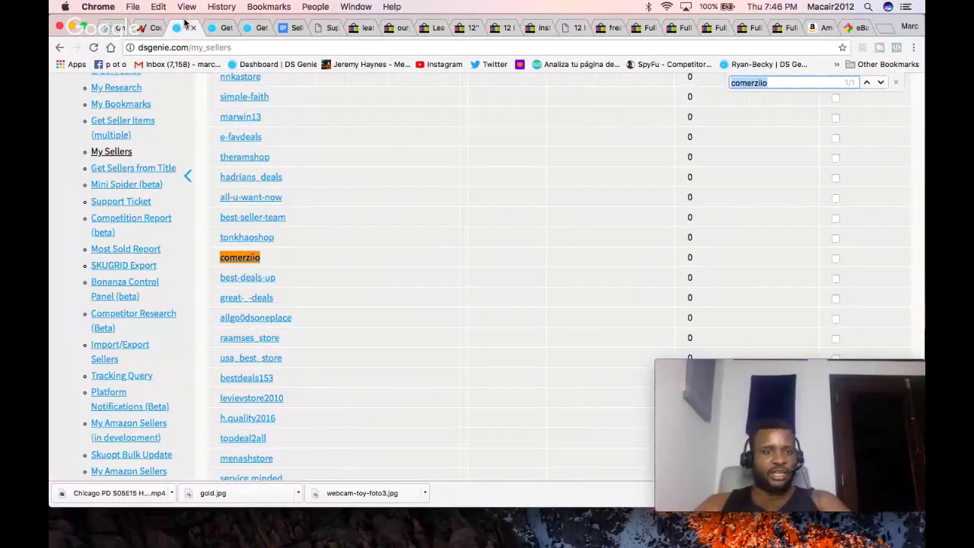
{"action": "type", "text": "tonkhaoshop"}
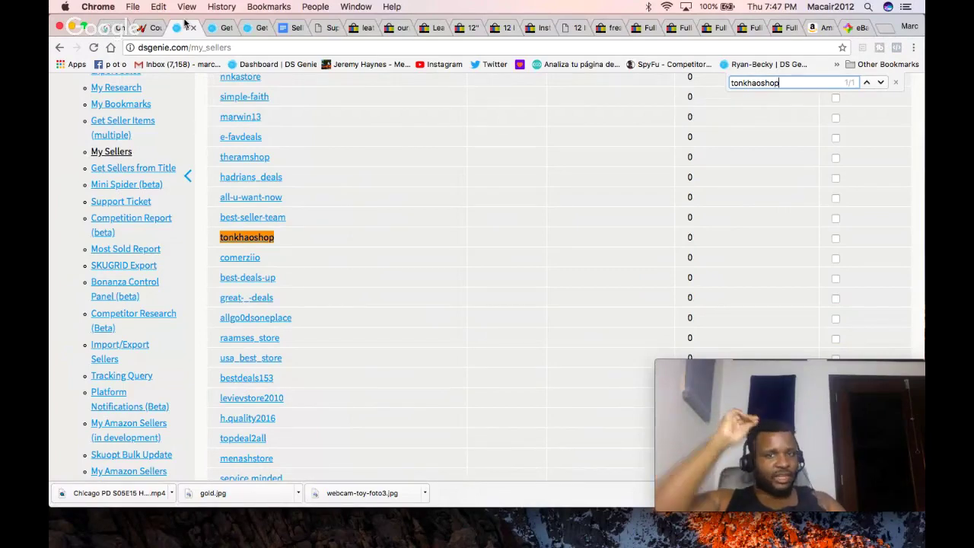
Step: Copy the seller name topdeal2all from the $58.63 futon mattress listing and look it up in DS Genie's My Sellers list
{"action": "left_click", "coordinate": [707, 29]}
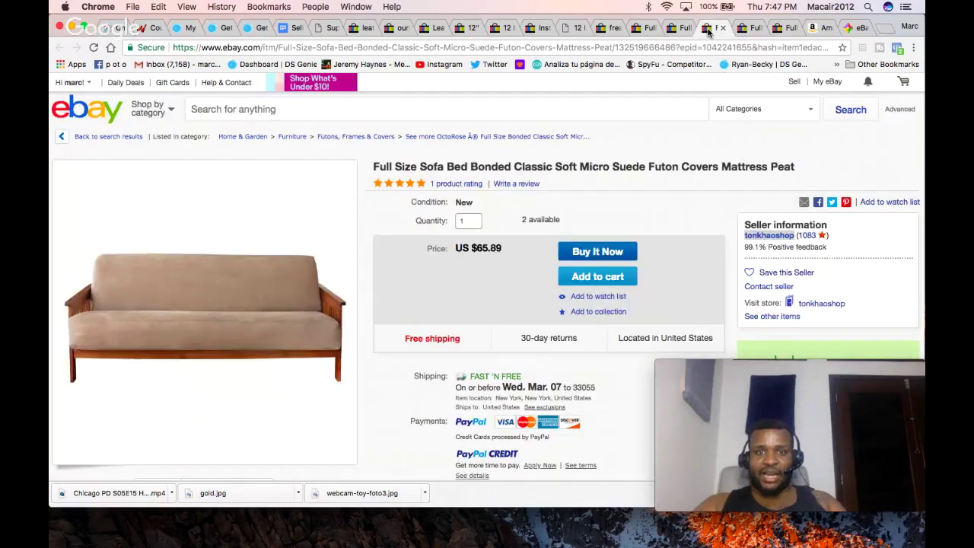
{"action": "left_click", "coordinate": [744, 29]}
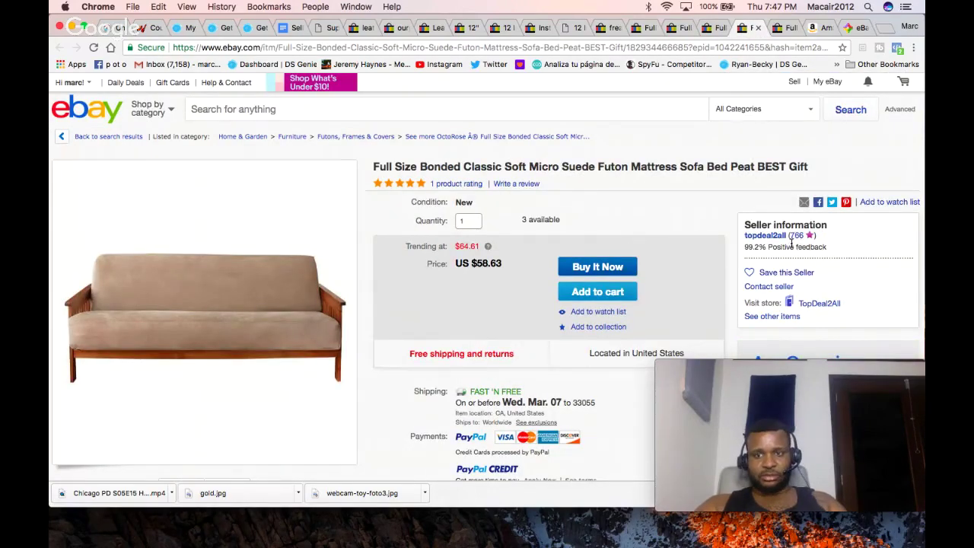
{"action": "left_click_drag", "start_coordinate": [787, 235], "coordinate": [744, 238]}
{"action": "key", "text": "super+c"}
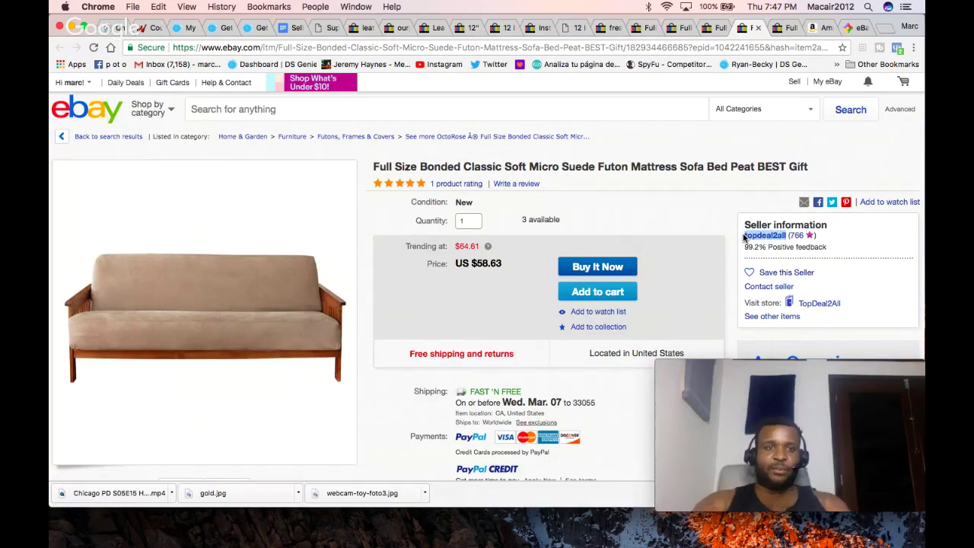
{"action": "left_click", "coordinate": [179, 29]}
{"action": "key", "text": "super+v"}
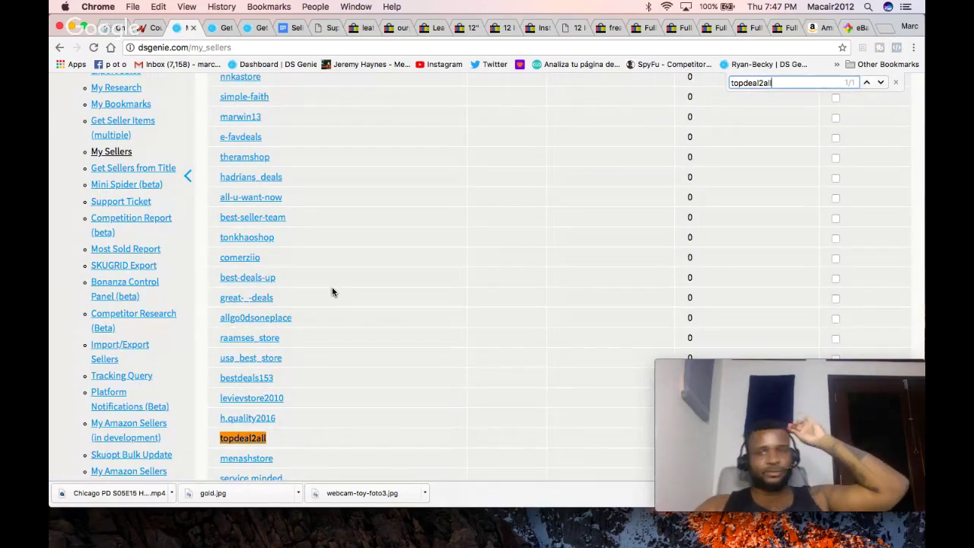
Step: Close the $65.89, $58.63 and $56.04 futon listings, freakmarket1's completed listings and the futon mattress search results
{"action": "left_click", "coordinate": [707, 29]}
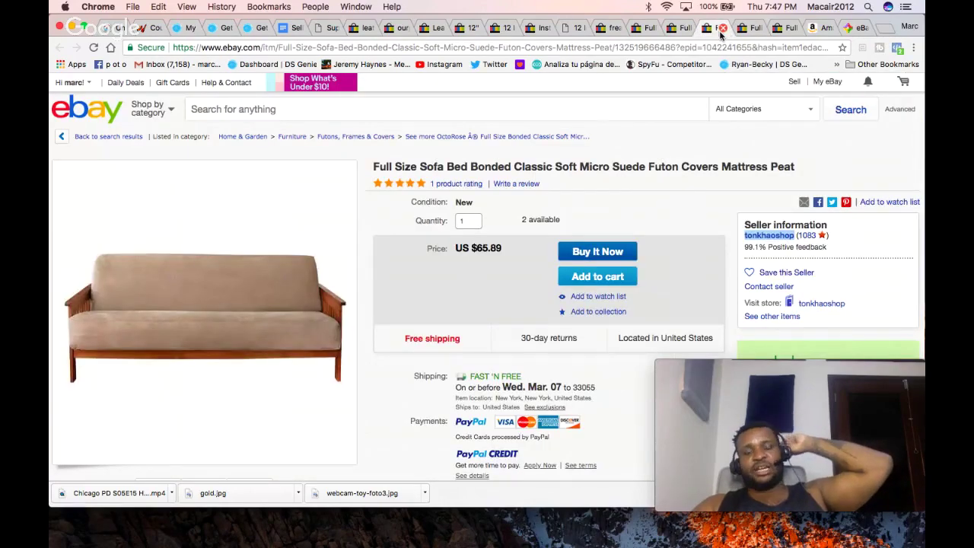
{"action": "left_click", "coordinate": [722, 29]}
{"action": "left_click", "coordinate": [721, 29]}
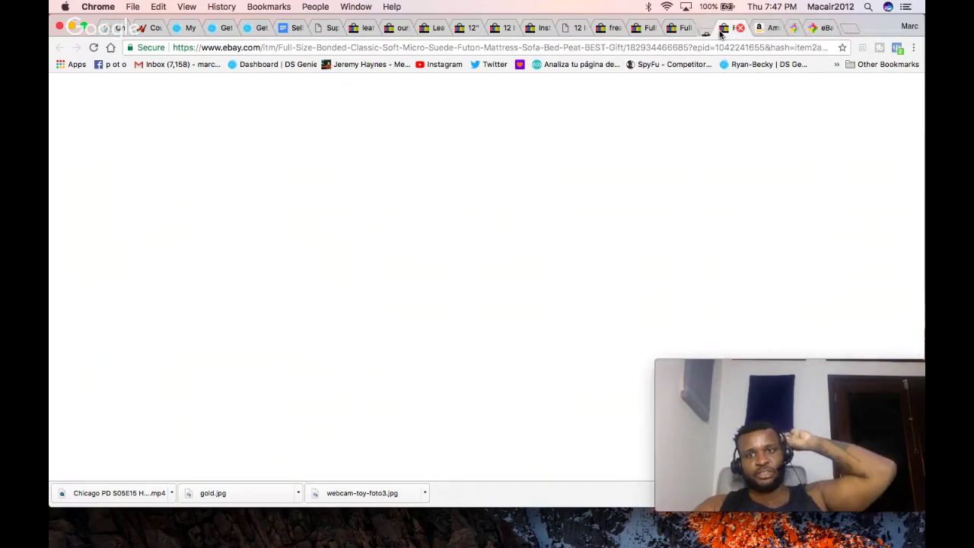
{"action": "left_click", "coordinate": [722, 29]}
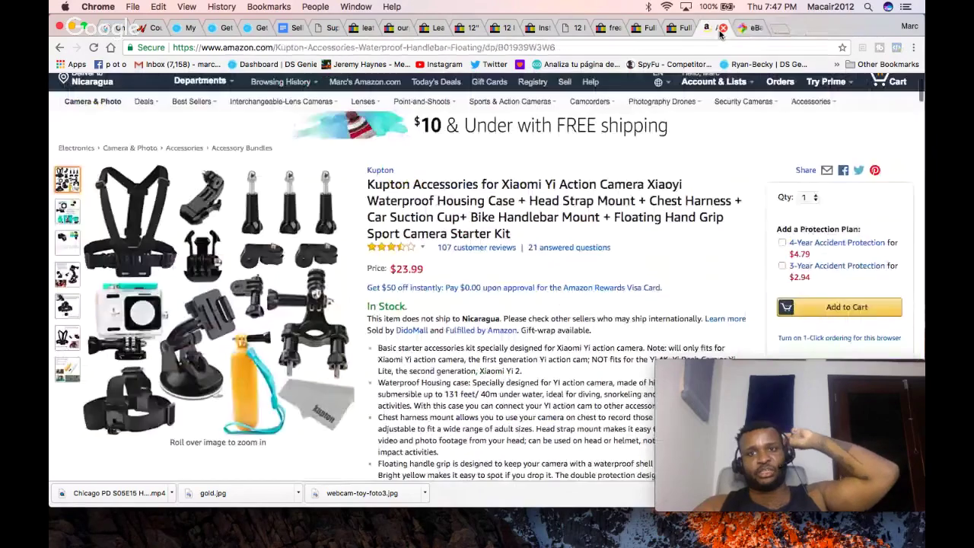
{"action": "left_click", "coordinate": [685, 29]}
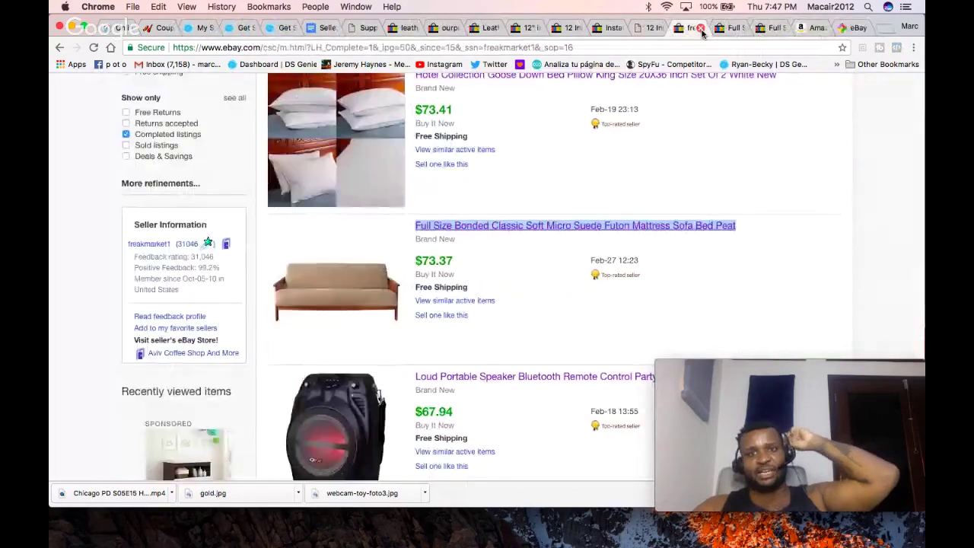
{"action": "left_click", "coordinate": [701, 29]}
{"action": "left_click", "coordinate": [701, 29]}
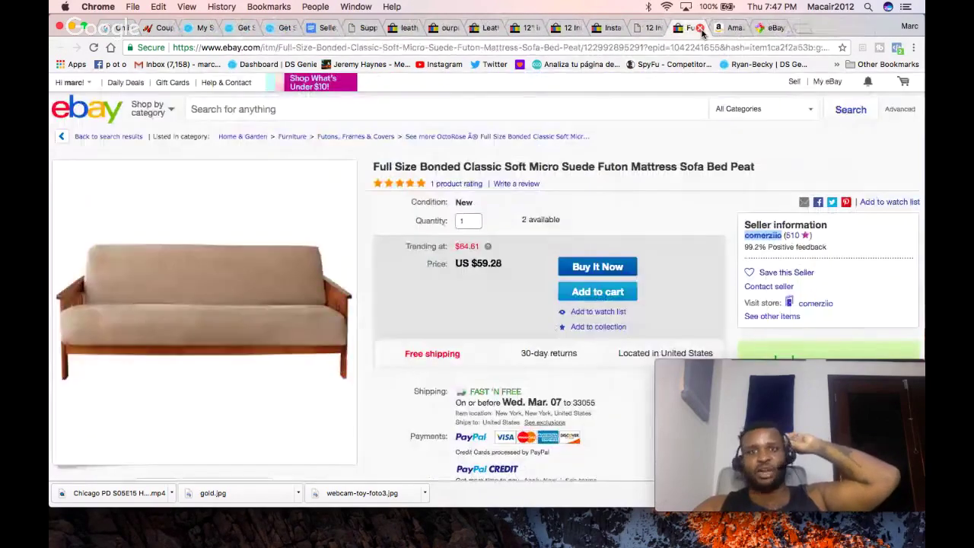
Step: Close the $59.28 futon listing and search Google for the description paragraph of ourperfectmarket's 12 inch gel memory foam mattress listing
{"action": "left_click", "coordinate": [701, 29]}
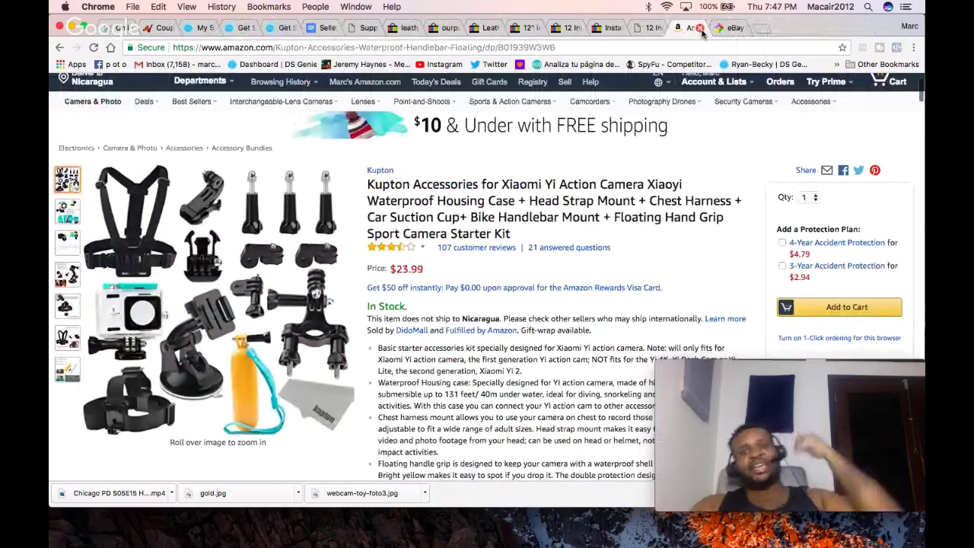
{"action": "left_click", "coordinate": [650, 31]}
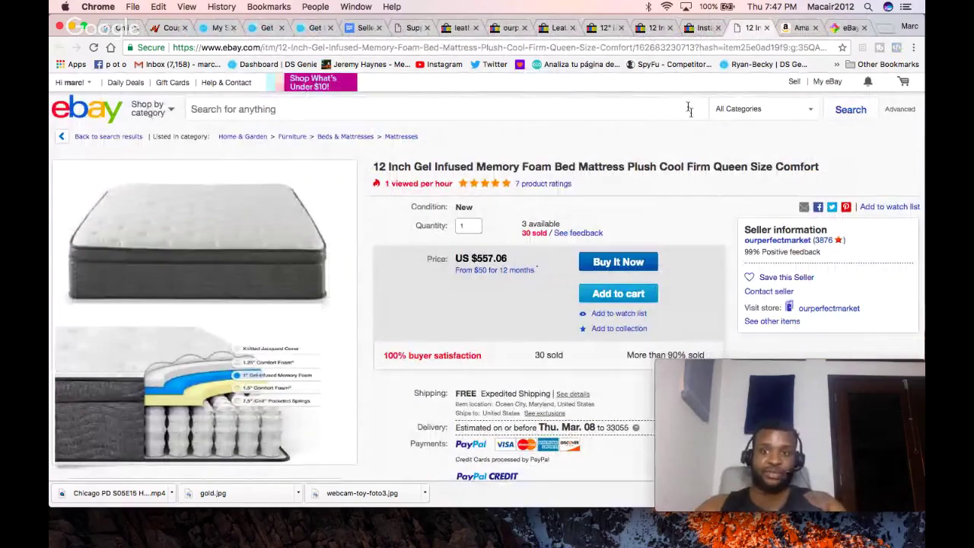
{"action": "scroll", "coordinate": [797, 279], "scroll_direction": "down", "scroll_amount": 2}
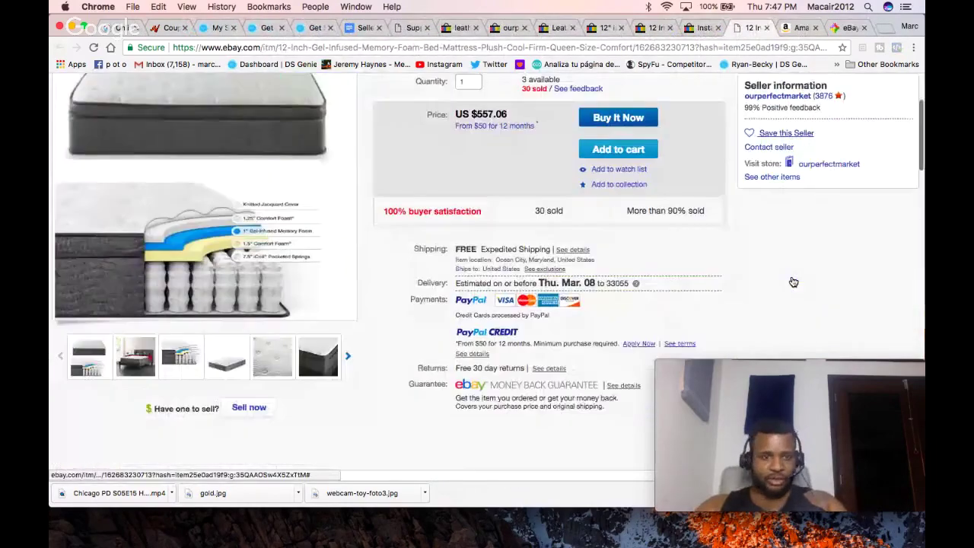
{"action": "scroll", "coordinate": [798, 278], "scroll_direction": "up", "scroll_amount": 2}
{"action": "scroll", "coordinate": [795, 280], "scroll_direction": "down", "scroll_amount": 5}
{"action": "scroll", "coordinate": [791, 281], "scroll_direction": "down", "scroll_amount": 5}
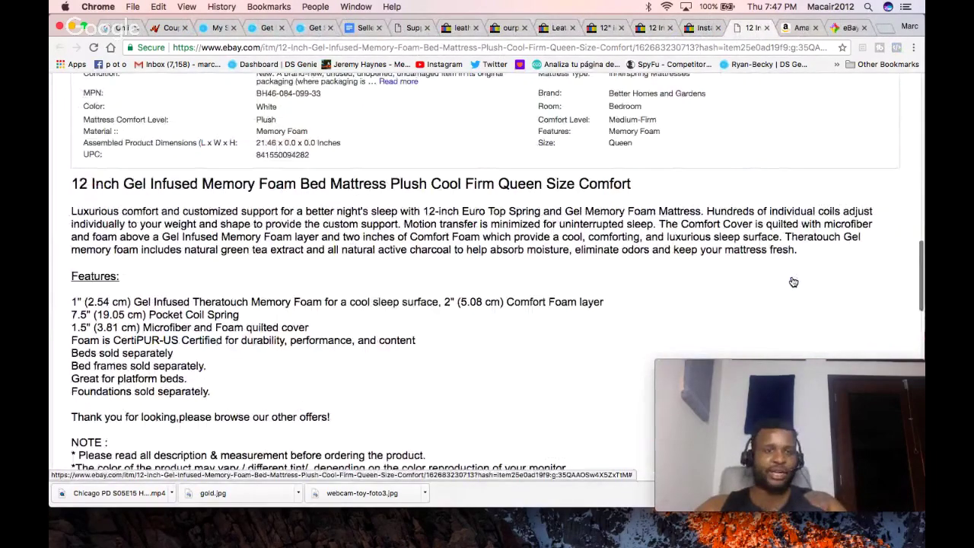
{"action": "scroll", "coordinate": [793, 282], "scroll_direction": "down", "scroll_amount": 1}
{"action": "triple_click", "coordinate": [516, 213]}
{"action": "right_click", "coordinate": [449, 188]}
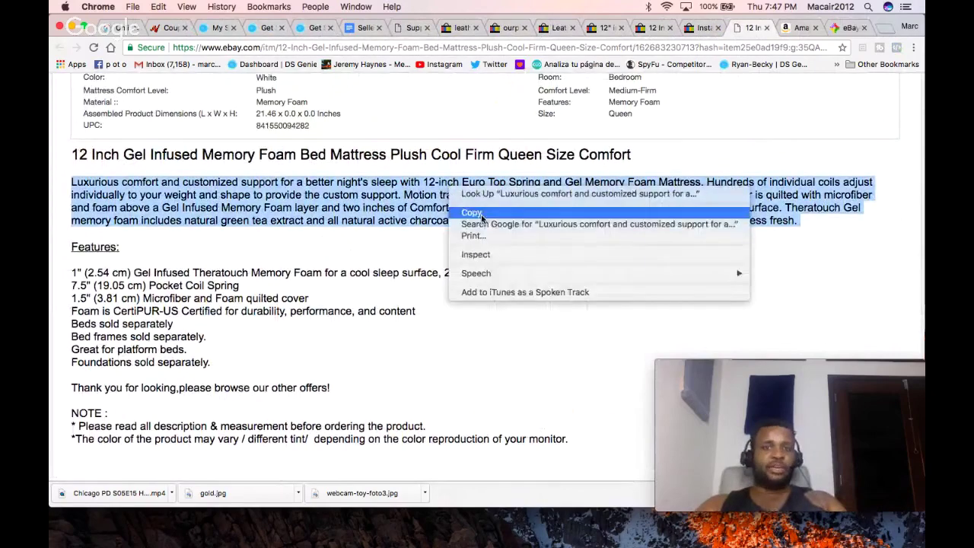
{"action": "left_click", "coordinate": [485, 225]}
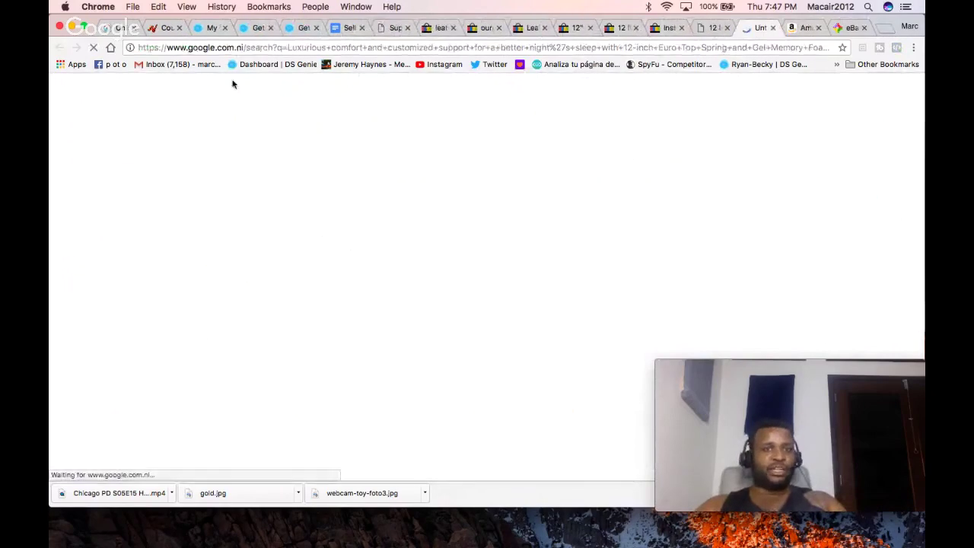
Step: Select only the seller gsrdeals in DS Genie's My Sellers list and run the selected seller
{"action": "left_click", "coordinate": [209, 30]}
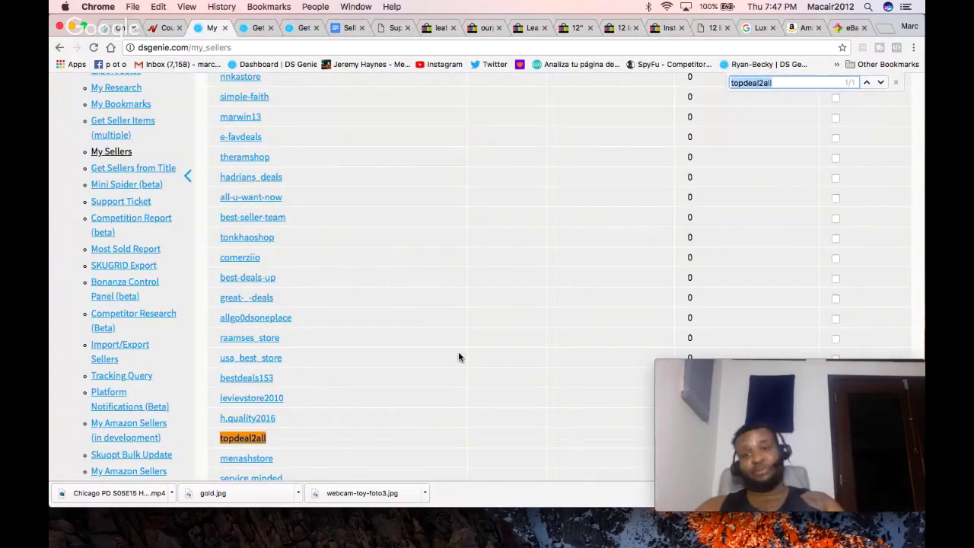
{"action": "scroll", "coordinate": [458, 357], "scroll_direction": "down", "scroll_amount": 5}
{"action": "scroll", "coordinate": [459, 355], "scroll_direction": "up", "scroll_amount": 10}
{"action": "scroll", "coordinate": [459, 355], "scroll_direction": "down", "scroll_amount": 3}
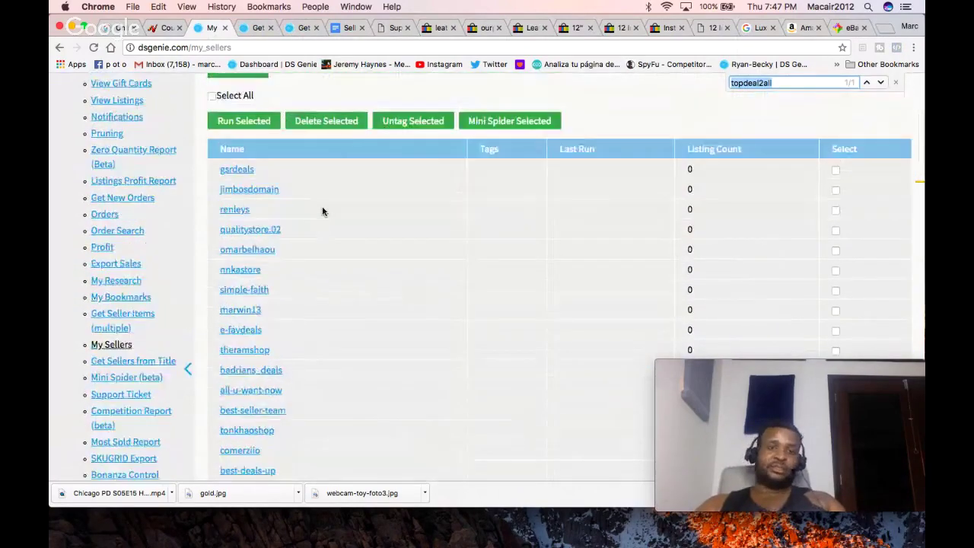
{"action": "scroll", "coordinate": [322, 211], "scroll_direction": "up", "scroll_amount": 2}
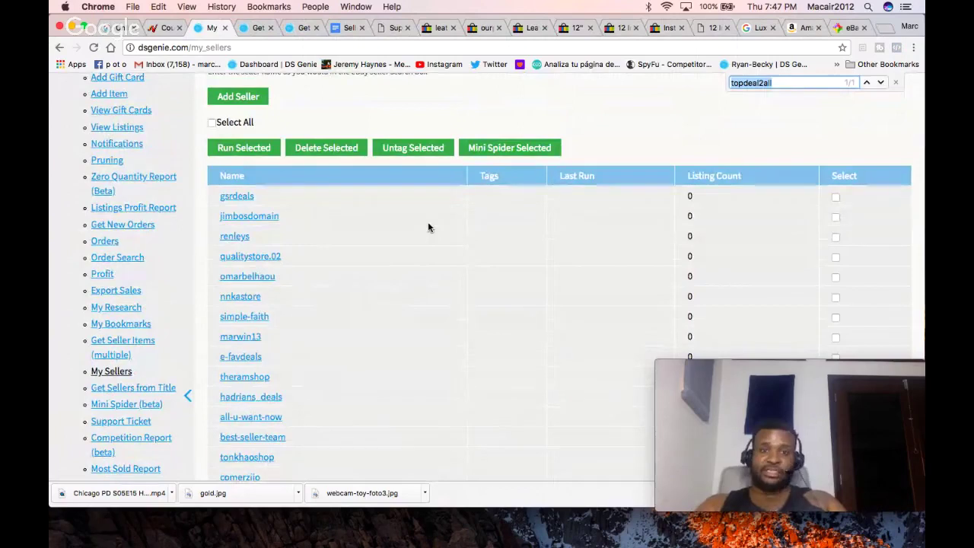
{"action": "left_click", "coordinate": [834, 197]}
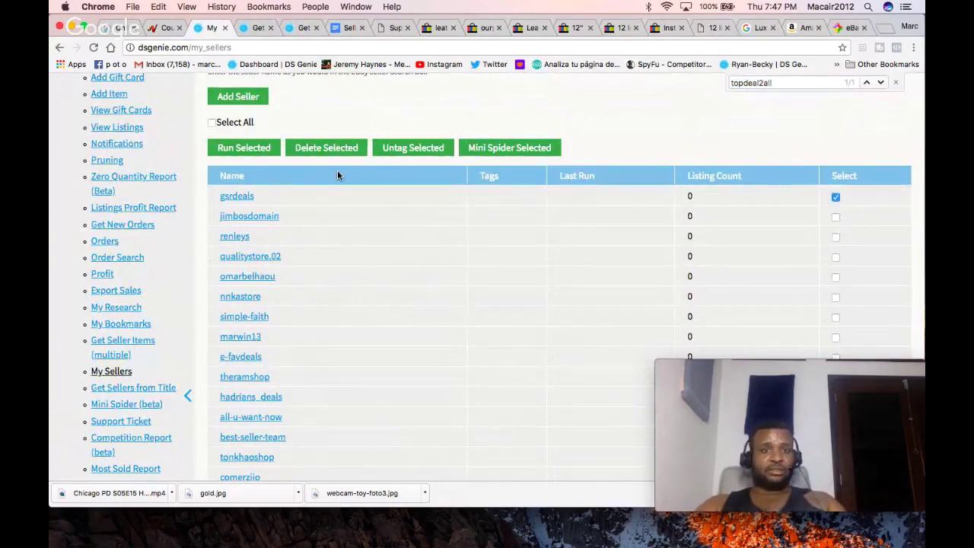
{"action": "left_click", "coordinate": [251, 154]}
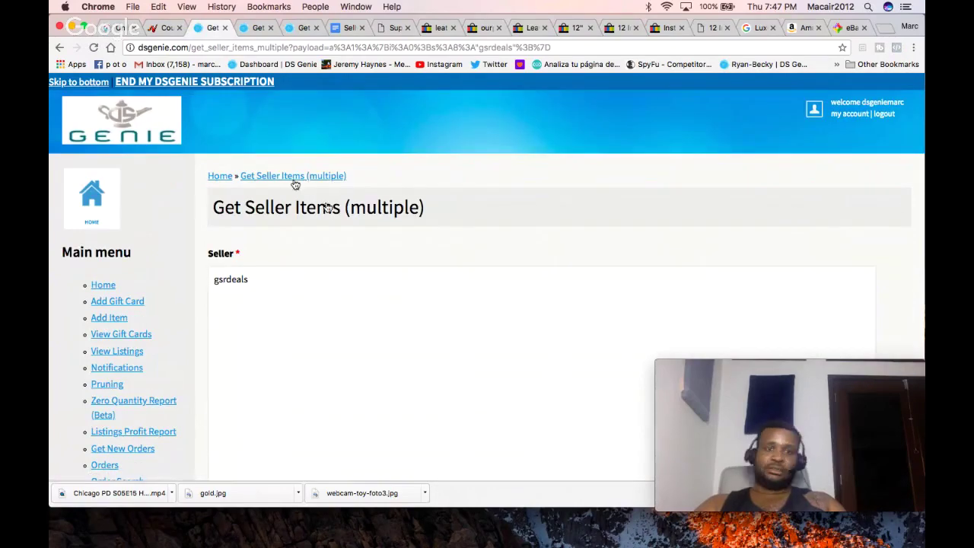
Step: Set the minimum quantity sold to 4 and start the item search for gsrdeals
{"action": "scroll", "coordinate": [459, 315], "scroll_direction": "down", "scroll_amount": 5}
{"action": "scroll", "coordinate": [460, 315], "scroll_direction": "down", "scroll_amount": 1}
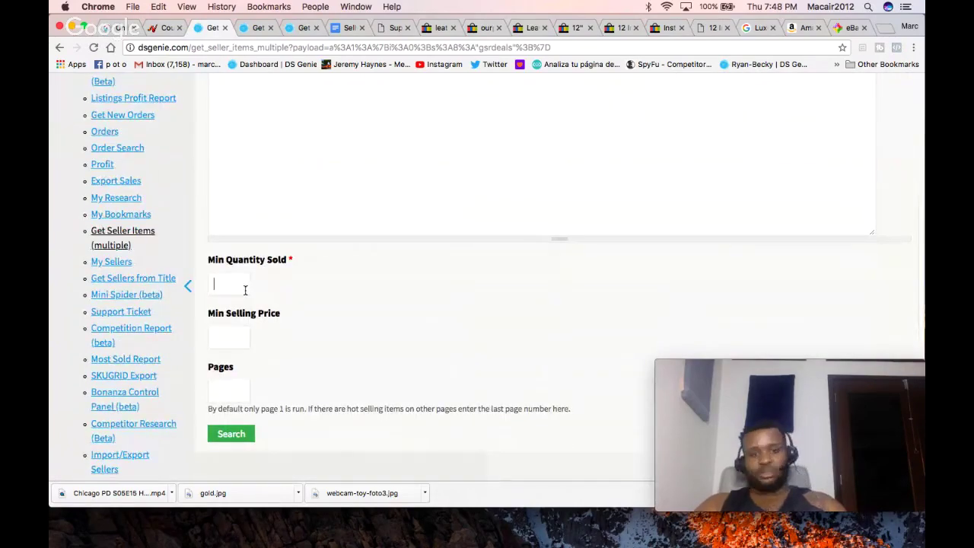
{"action": "type", "text": "4"}
{"action": "scroll", "coordinate": [354, 317], "scroll_direction": "down", "scroll_amount": 2}
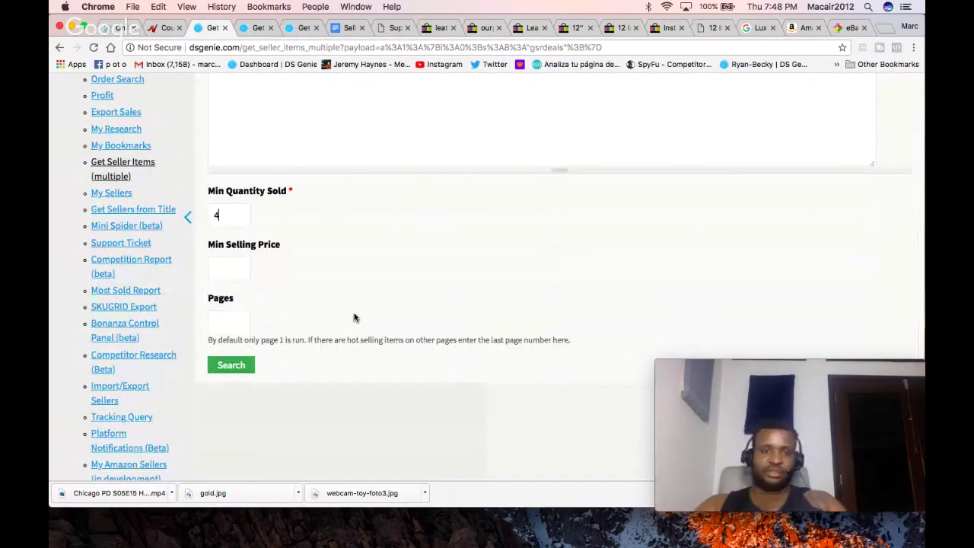
{"action": "left_click", "coordinate": [237, 373]}
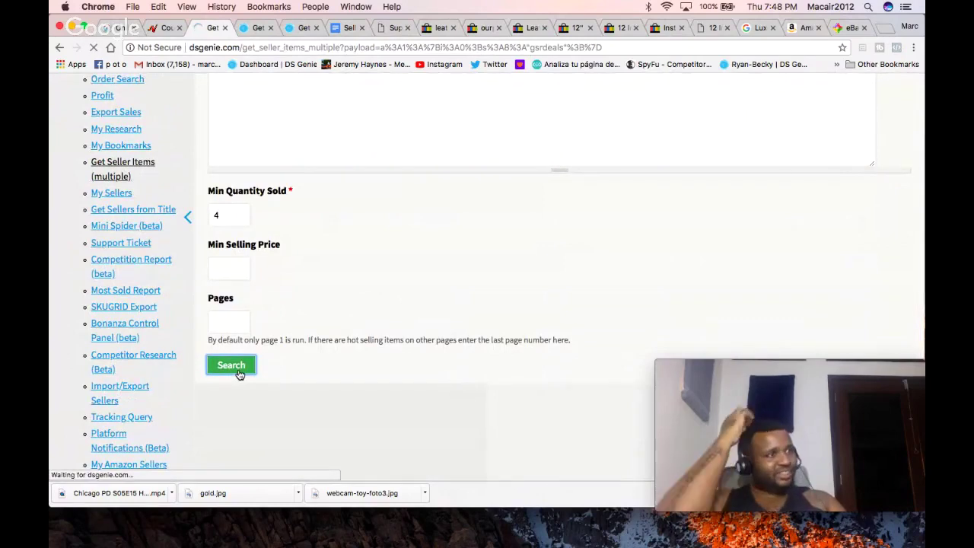
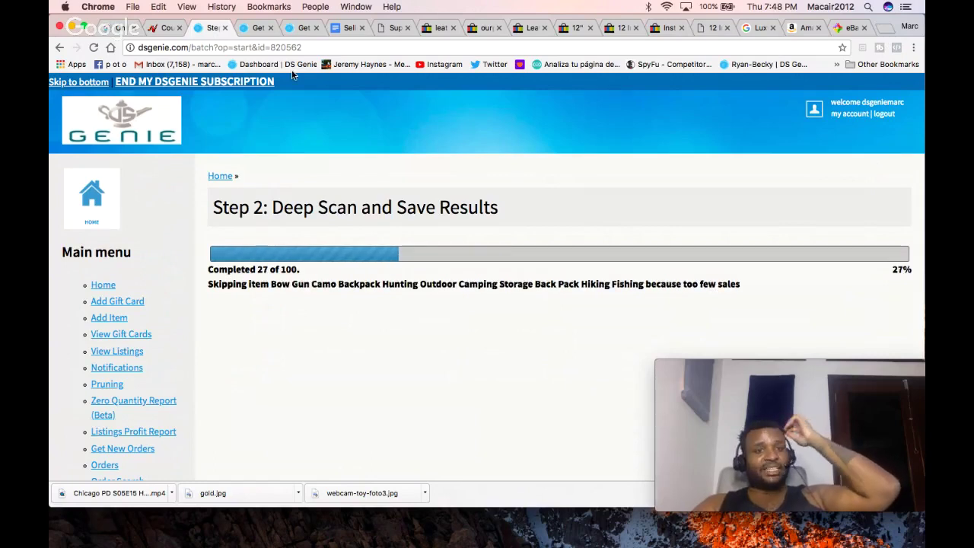
Step: Open the My Sellers page in a separate tab, leaving the gsrdeals scan running
{"action": "scroll", "coordinate": [331, 382], "scroll_direction": "down", "scroll_amount": 1}
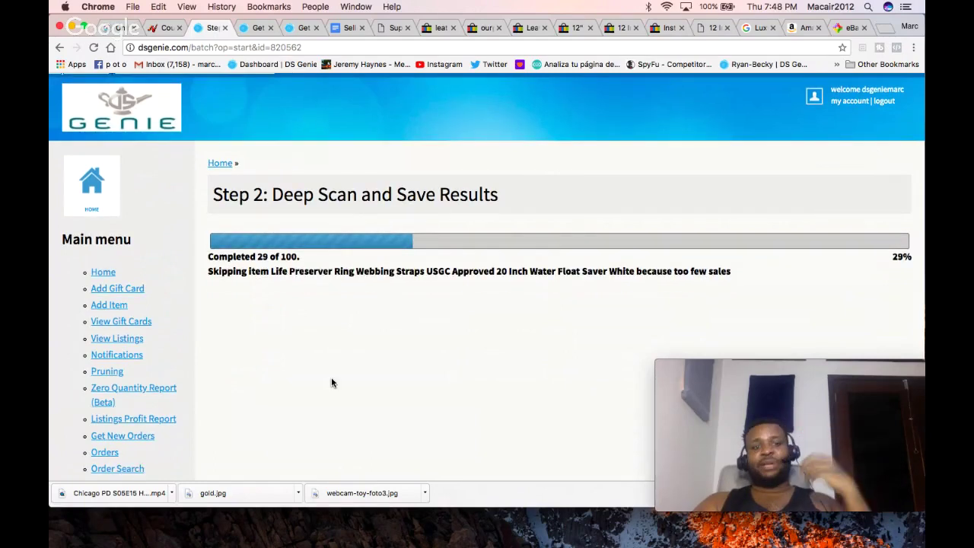
{"action": "scroll", "coordinate": [330, 382], "scroll_direction": "down", "scroll_amount": 5}
{"action": "scroll", "coordinate": [326, 261], "scroll_direction": "up", "scroll_amount": 4}
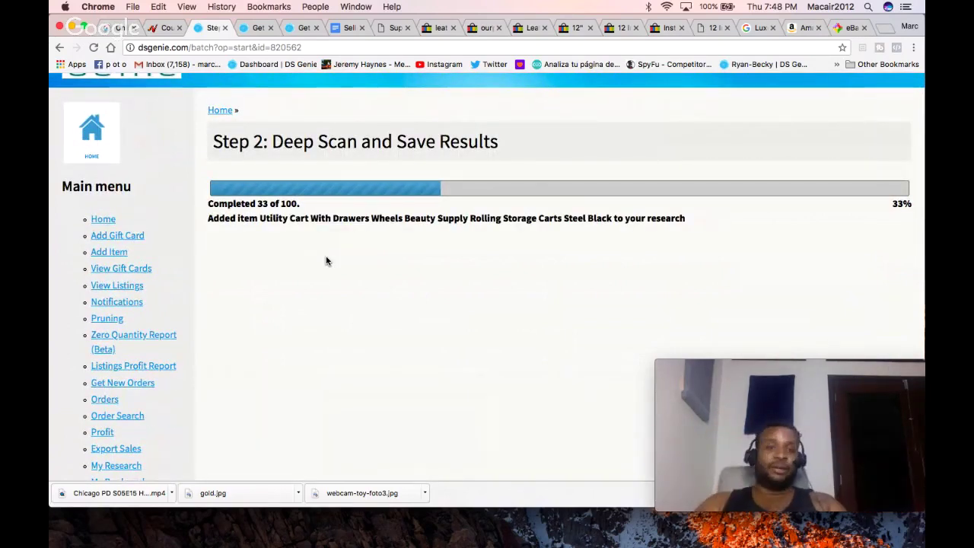
{"action": "scroll", "coordinate": [325, 261], "scroll_direction": "down", "scroll_amount": 3}
{"action": "scroll", "coordinate": [323, 319], "scroll_direction": "down", "scroll_amount": 2}
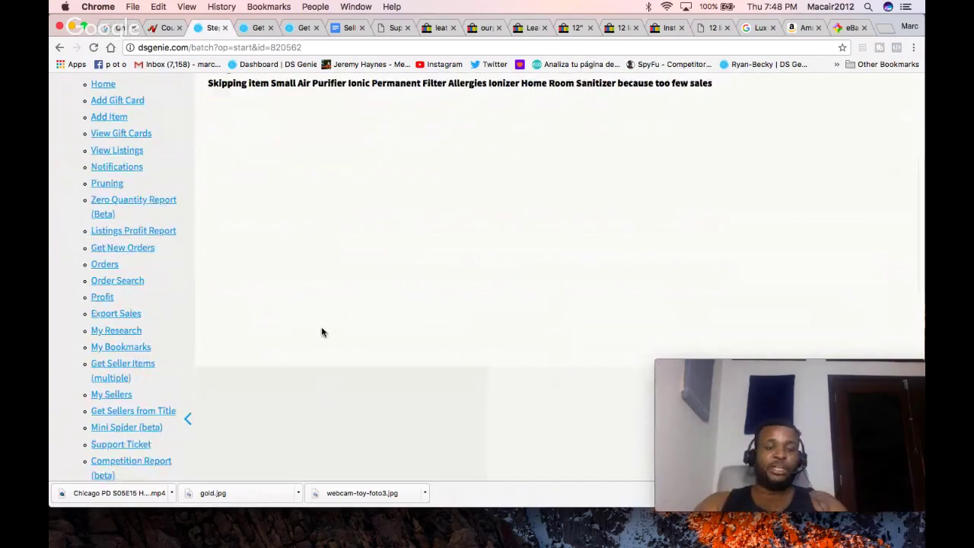
{"action": "right_click", "coordinate": [124, 386]}
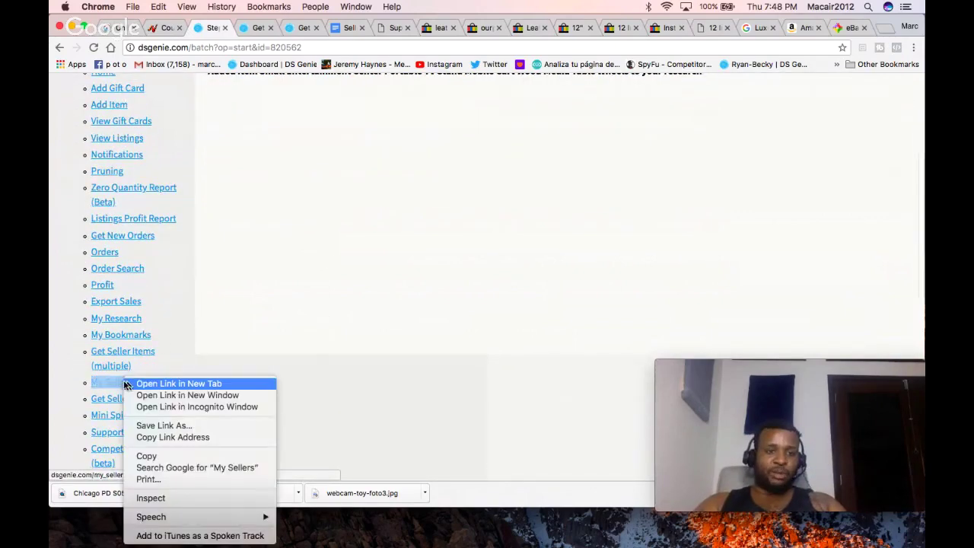
{"action": "left_click", "coordinate": [152, 385]}
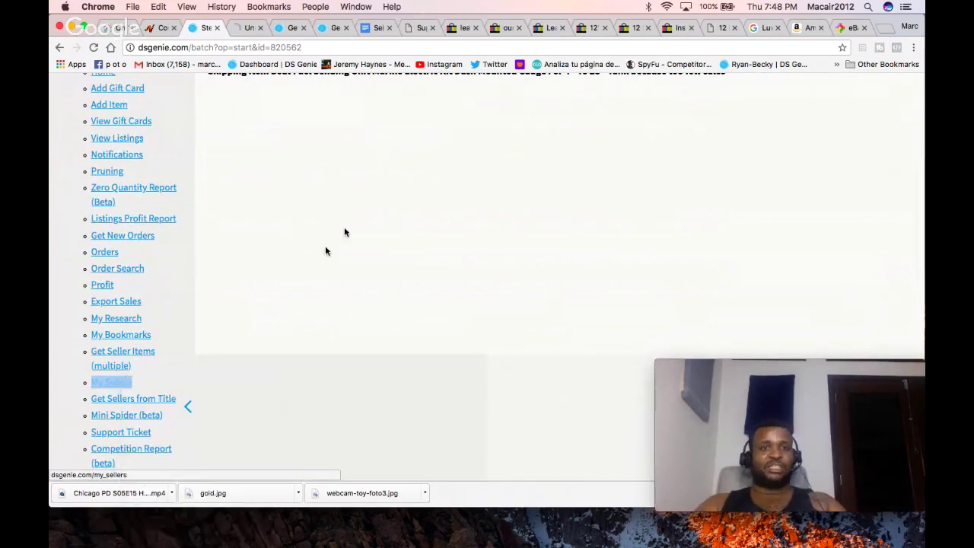
{"action": "left_click", "coordinate": [242, 29]}
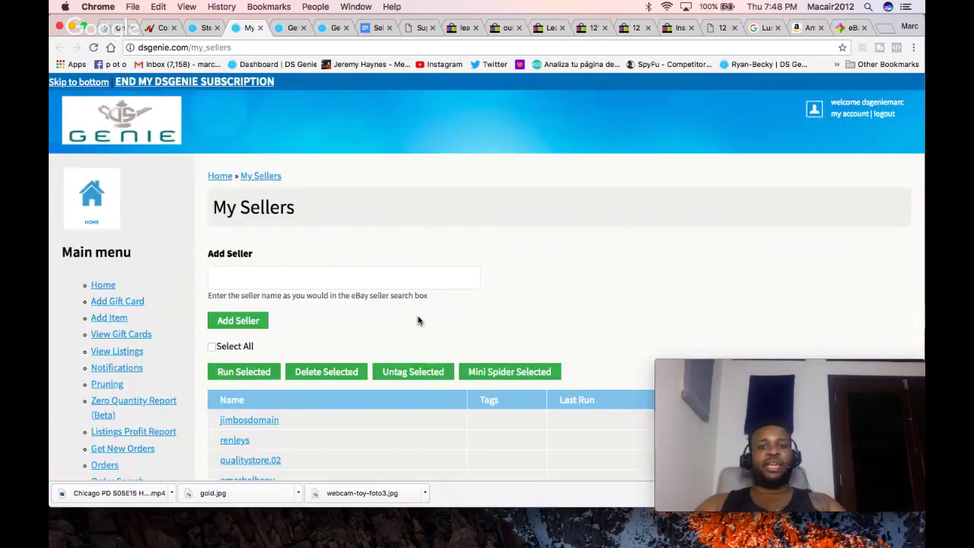
Step: Review the My Sellers list, the Seller List document and the progress of the gsrdeals scan
{"action": "scroll", "coordinate": [418, 320], "scroll_direction": "down", "scroll_amount": 4}
{"action": "scroll", "coordinate": [418, 320], "scroll_direction": "down", "scroll_amount": 20}
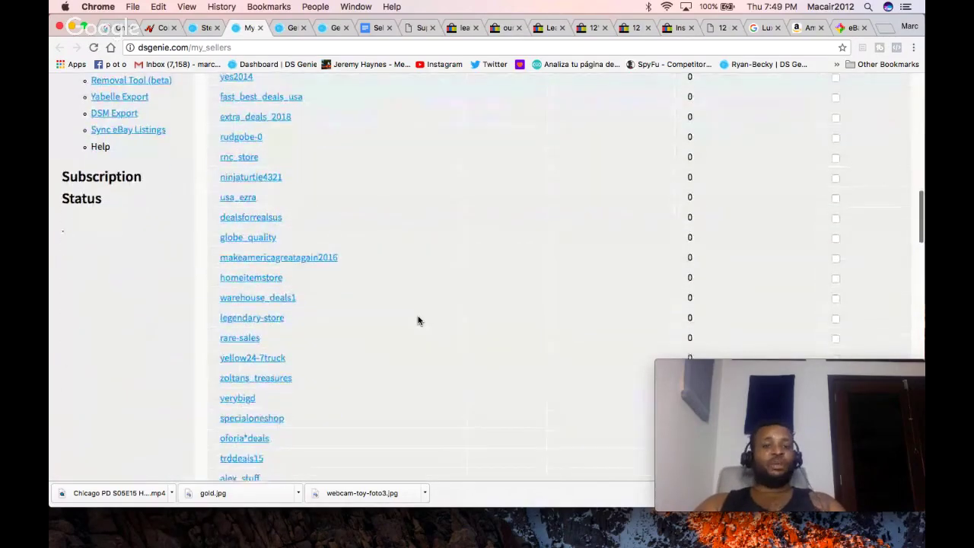
{"action": "scroll", "coordinate": [418, 320], "scroll_direction": "up", "scroll_amount": 20}
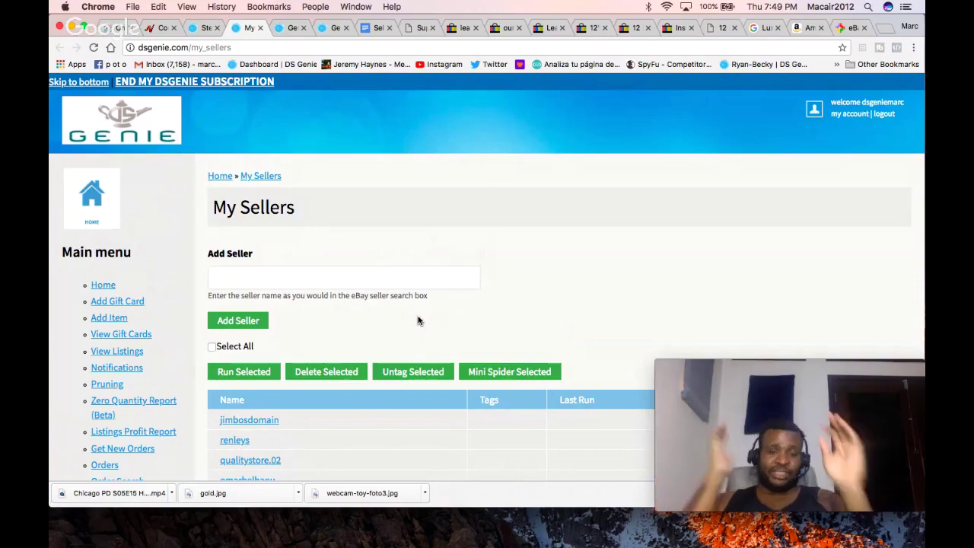
{"action": "scroll", "coordinate": [419, 320], "scroll_direction": "down", "scroll_amount": 5}
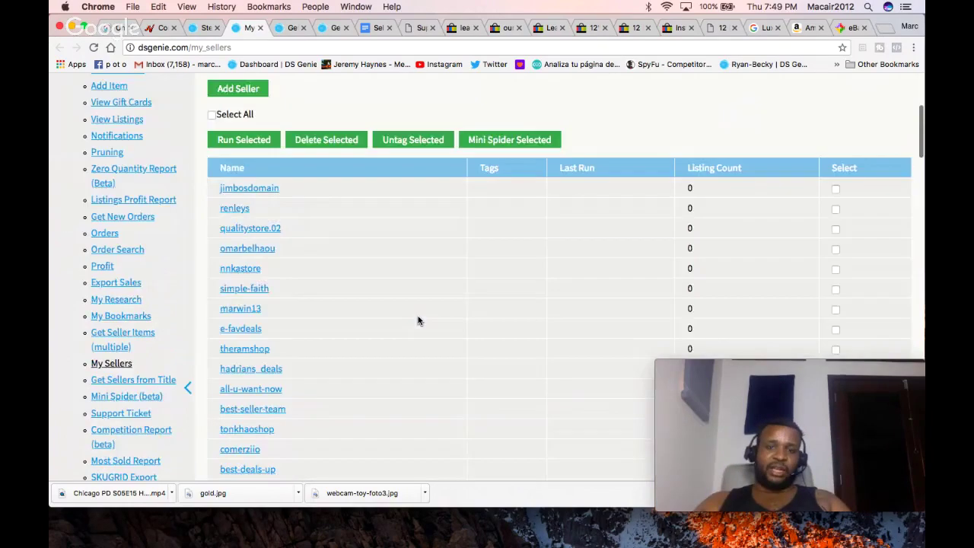
{"action": "scroll", "coordinate": [404, 228], "scroll_direction": "up", "scroll_amount": 5}
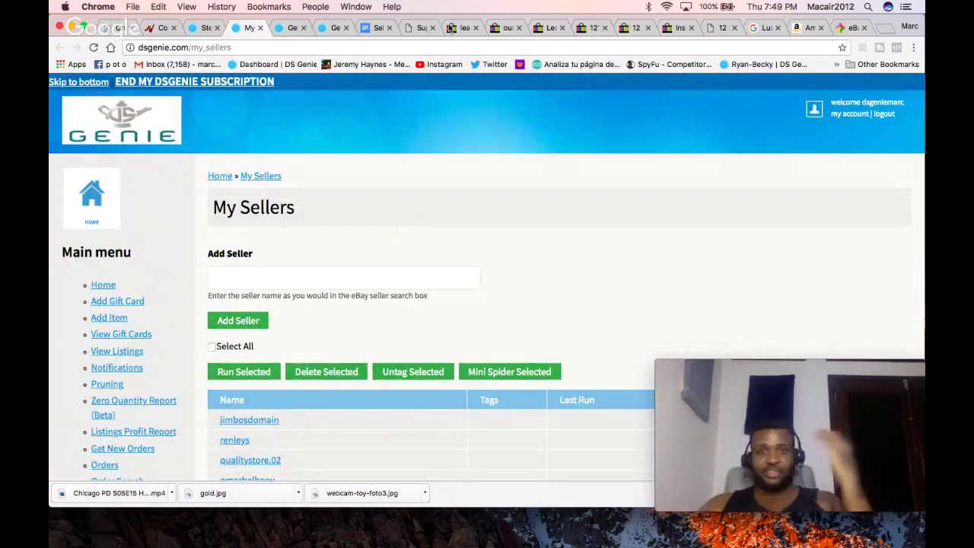
{"action": "left_click", "coordinate": [378, 27]}
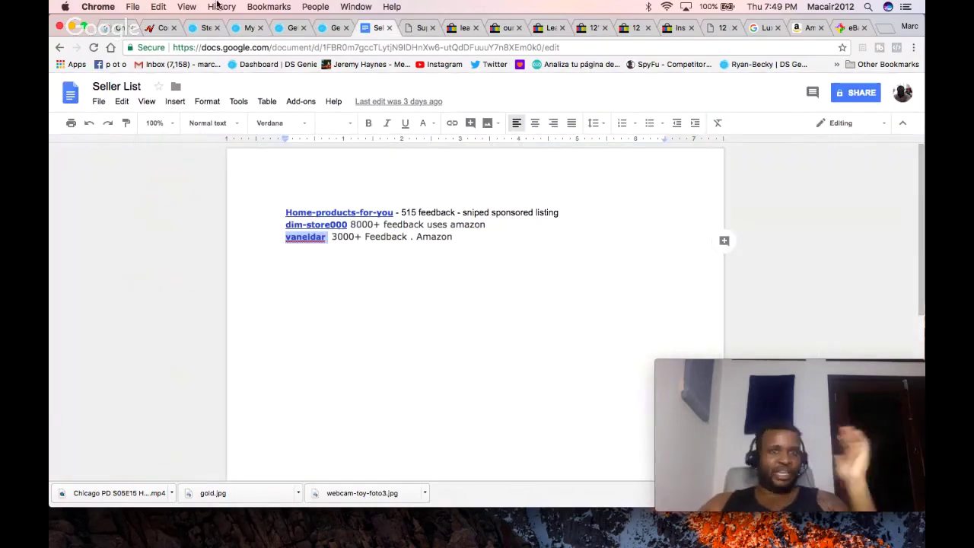
{"action": "left_click", "coordinate": [202, 28]}
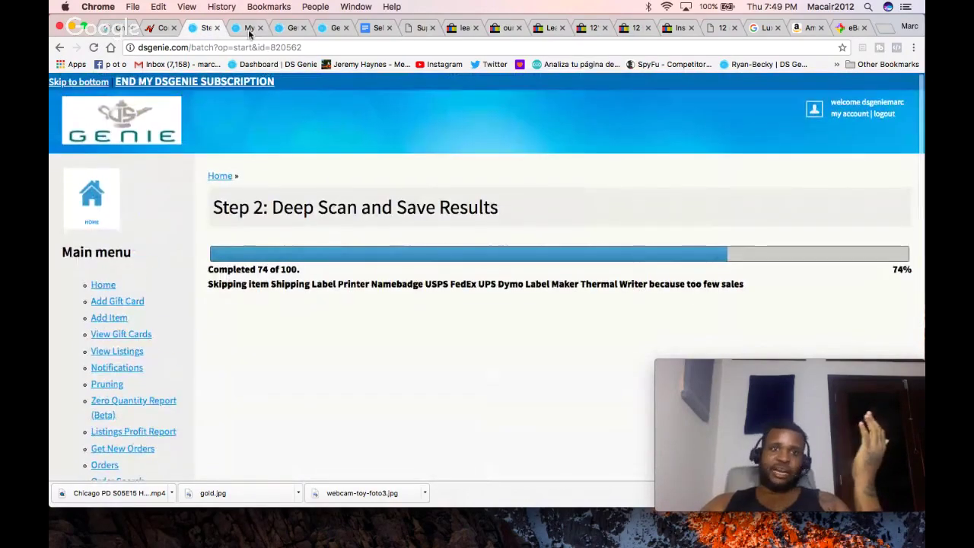
{"action": "left_click", "coordinate": [249, 28]}
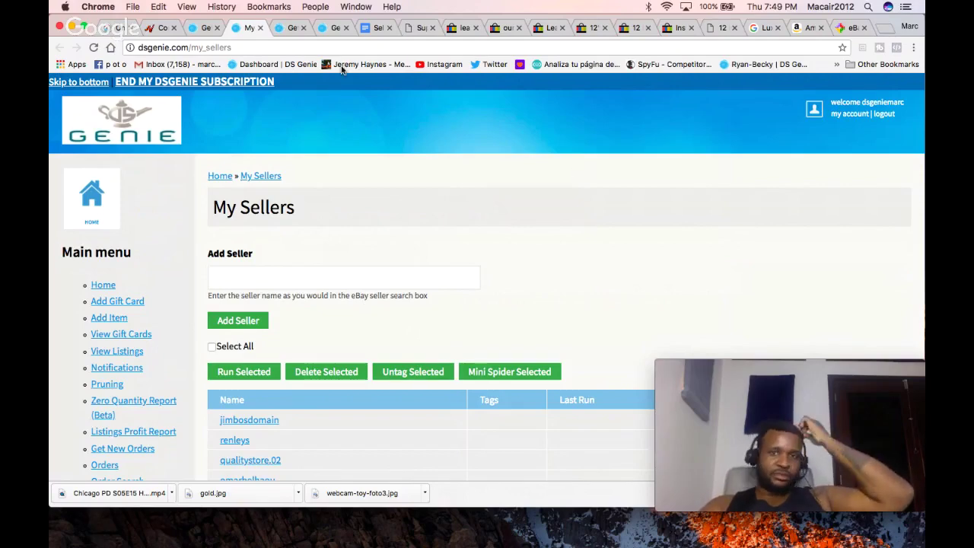
Step: Look through the item titles in the existing Get Seller Items (multiple) results and bring up the other Get Seller Items page
{"action": "left_click", "coordinate": [280, 28]}
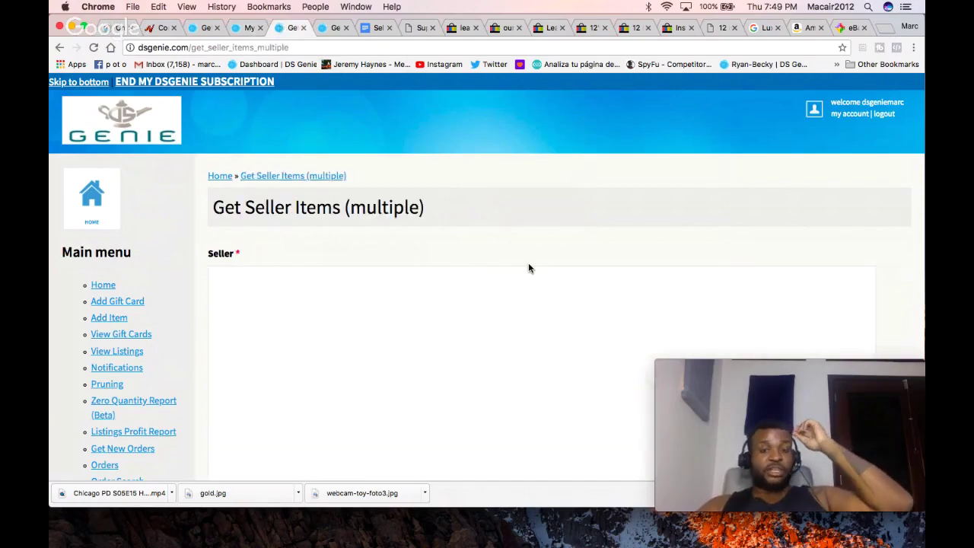
{"action": "scroll", "coordinate": [528, 267], "scroll_direction": "down", "scroll_amount": 10}
{"action": "scroll", "coordinate": [529, 268], "scroll_direction": "down", "scroll_amount": 5}
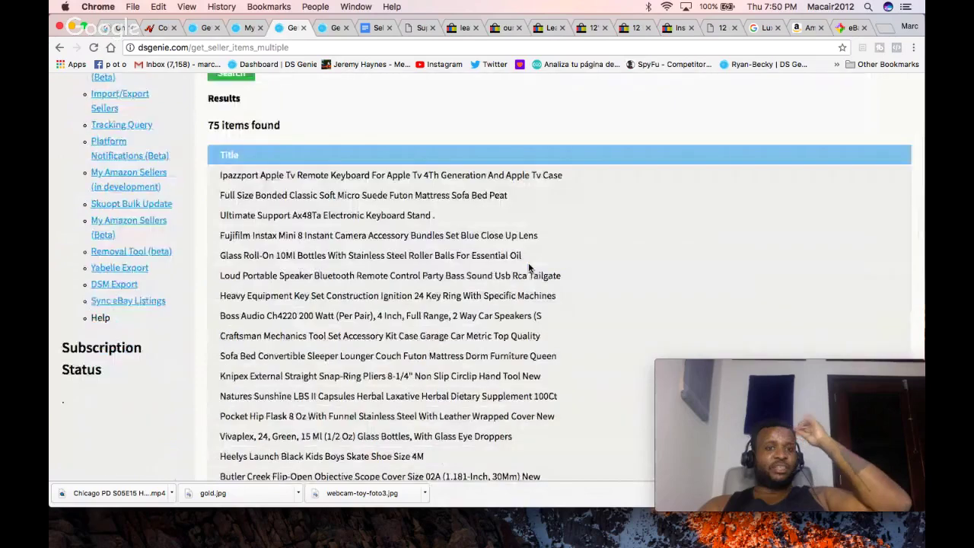
{"action": "scroll", "coordinate": [529, 268], "scroll_direction": "up", "scroll_amount": 5}
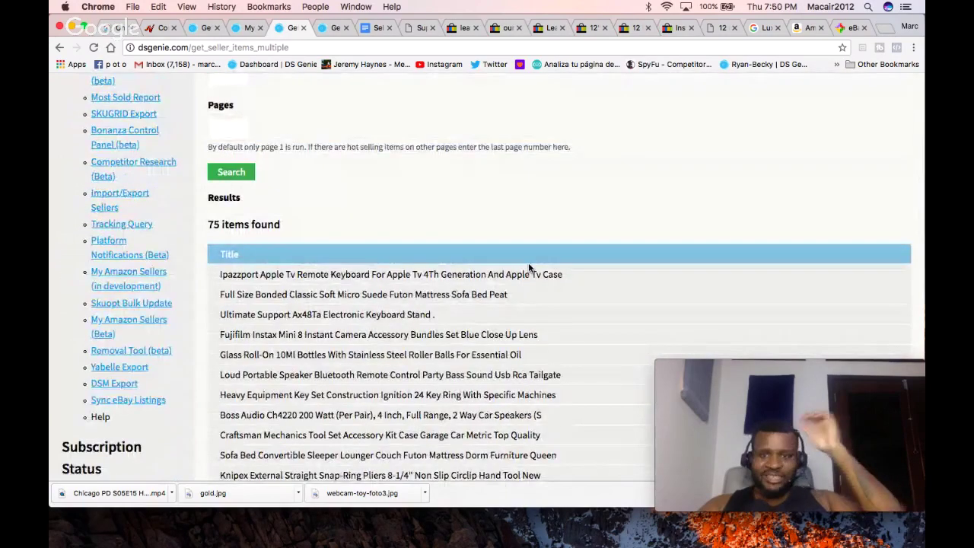
{"action": "scroll", "coordinate": [529, 268], "scroll_direction": "down", "scroll_amount": 5}
{"action": "scroll", "coordinate": [529, 267], "scroll_direction": "down", "scroll_amount": 5}
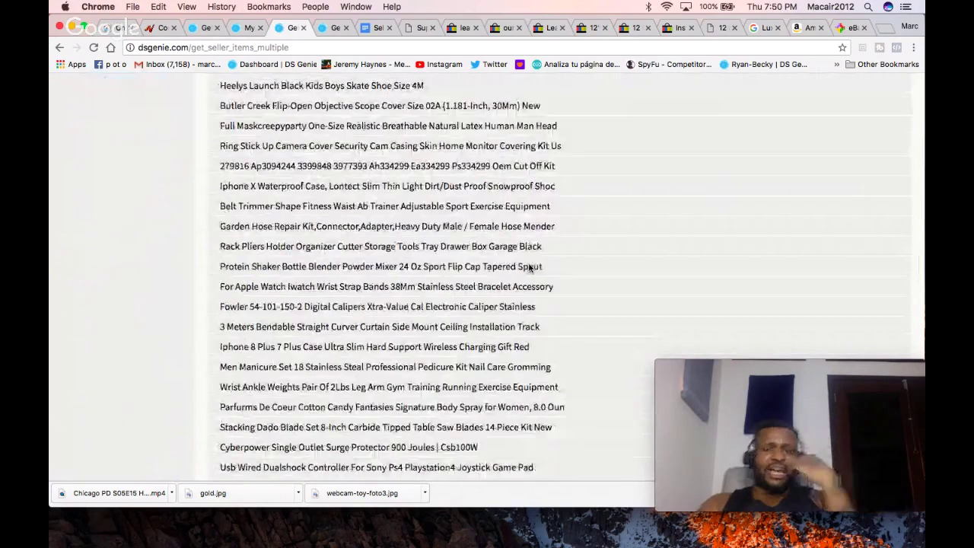
{"action": "scroll", "coordinate": [529, 268], "scroll_direction": "down", "scroll_amount": 4}
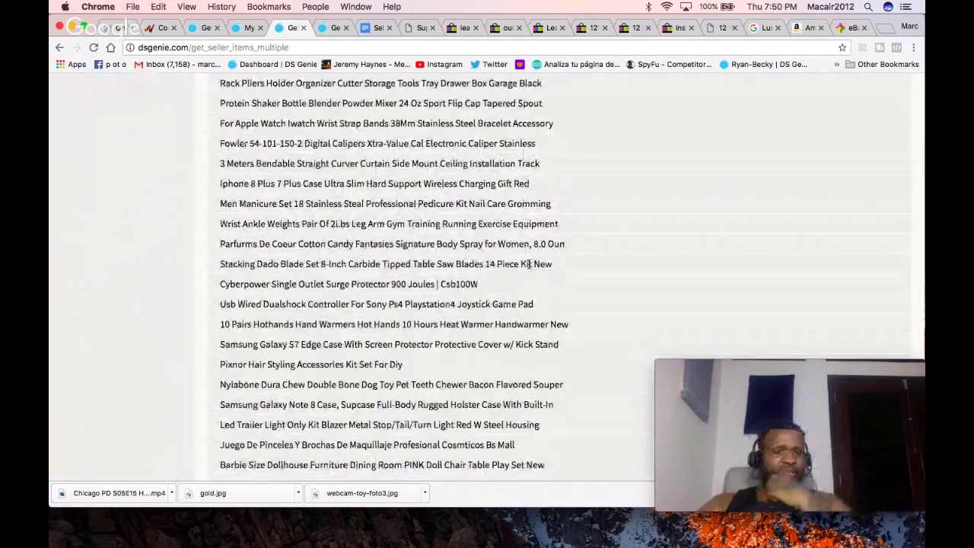
{"action": "scroll", "coordinate": [528, 264], "scroll_direction": "down", "scroll_amount": 10}
{"action": "scroll", "coordinate": [528, 264], "scroll_direction": "up", "scroll_amount": 1}
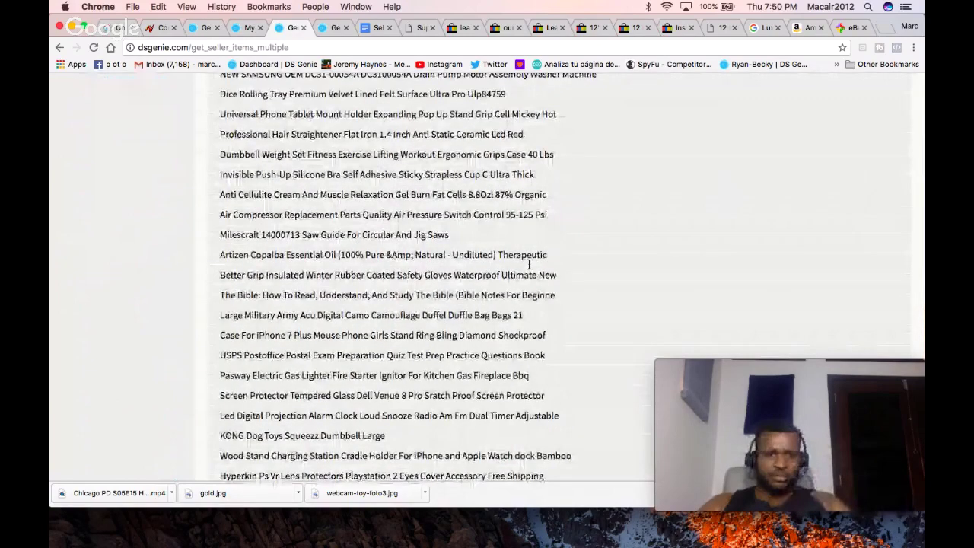
{"action": "scroll", "coordinate": [529, 263], "scroll_direction": "up", "scroll_amount": 15}
{"action": "left_click", "coordinate": [338, 34]}
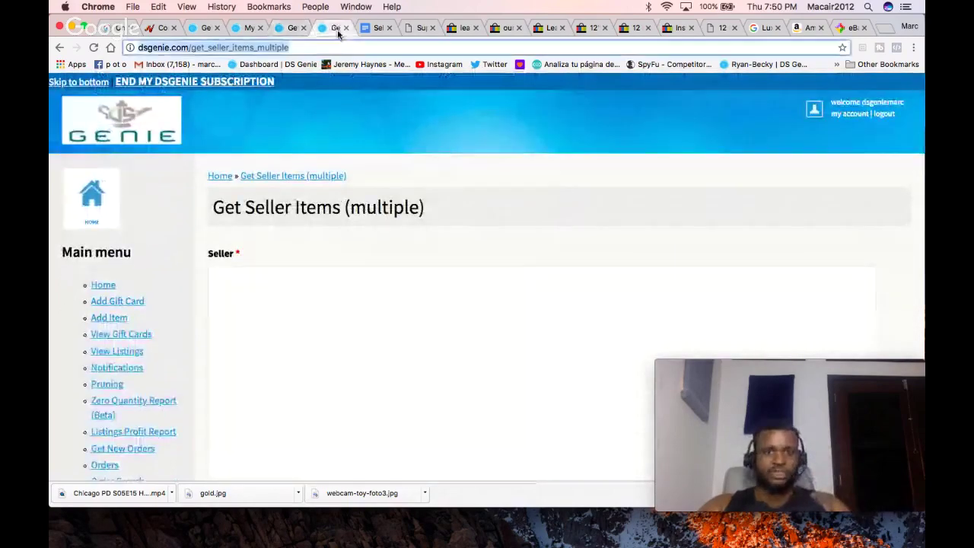
Step: Close the extra Get Seller Items (multiple) page and open the research results for freakmarket1 from the DS Genie dashboard
{"action": "left_click", "coordinate": [345, 27]}
{"action": "left_click", "coordinate": [292, 28]}
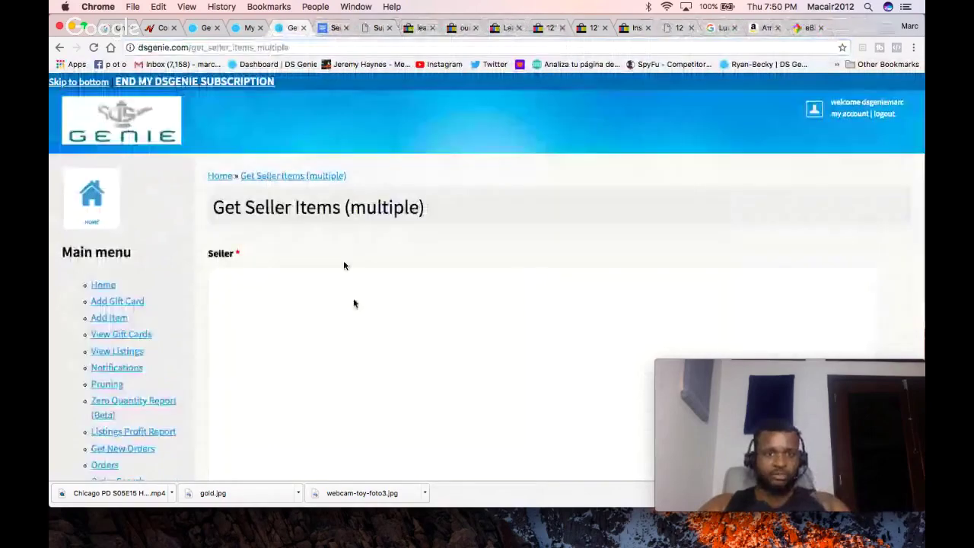
{"action": "left_click", "coordinate": [110, 286]}
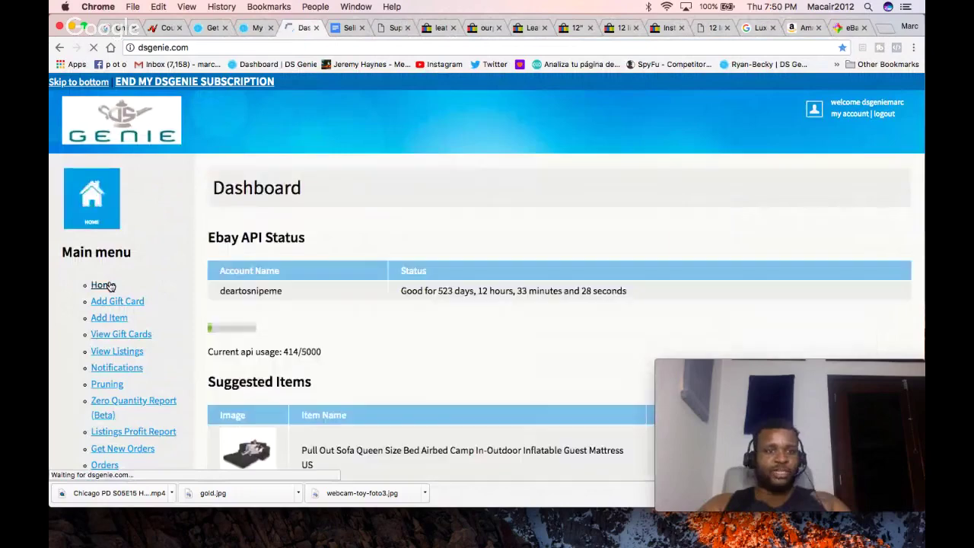
{"action": "scroll", "coordinate": [479, 243], "scroll_direction": "down", "scroll_amount": 1}
{"action": "scroll", "coordinate": [479, 244], "scroll_direction": "down", "scroll_amount": 15}
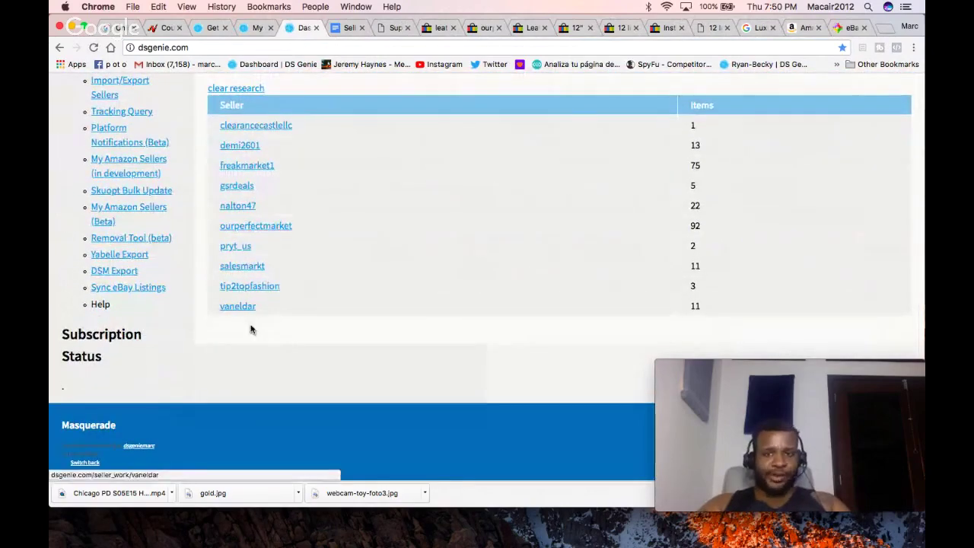
{"action": "left_click", "coordinate": [261, 166]}
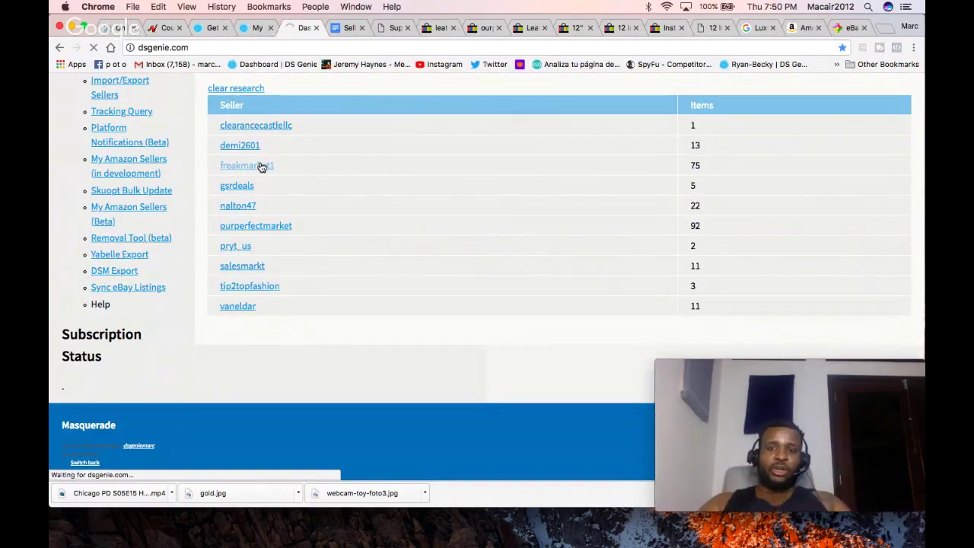
Step: Sort freakmarket1's researched items by quantity sold and look over the best sellers
{"action": "scroll", "coordinate": [616, 222], "scroll_direction": "down", "scroll_amount": 3}
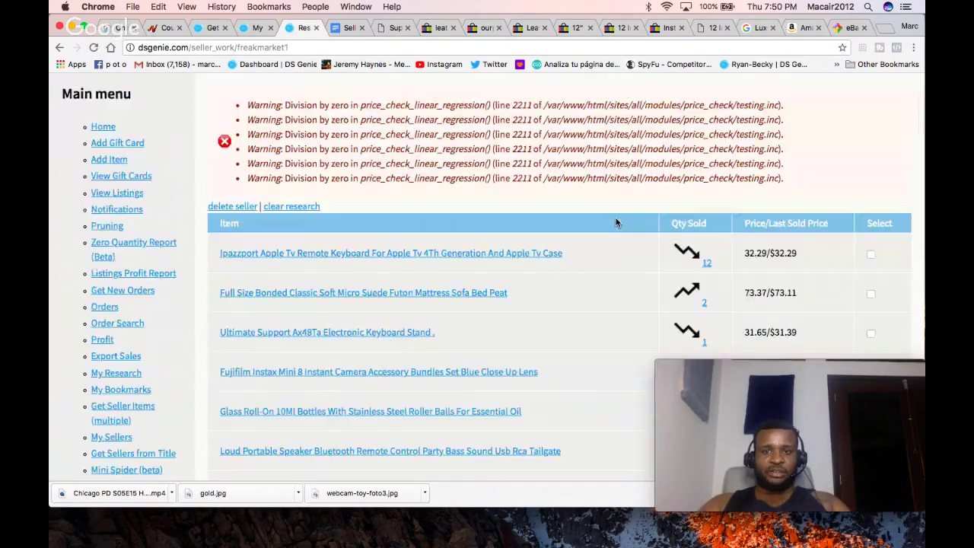
{"action": "scroll", "coordinate": [616, 222], "scroll_direction": "down", "scroll_amount": 2}
{"action": "mouse_move", "coordinate": [707, 176]}
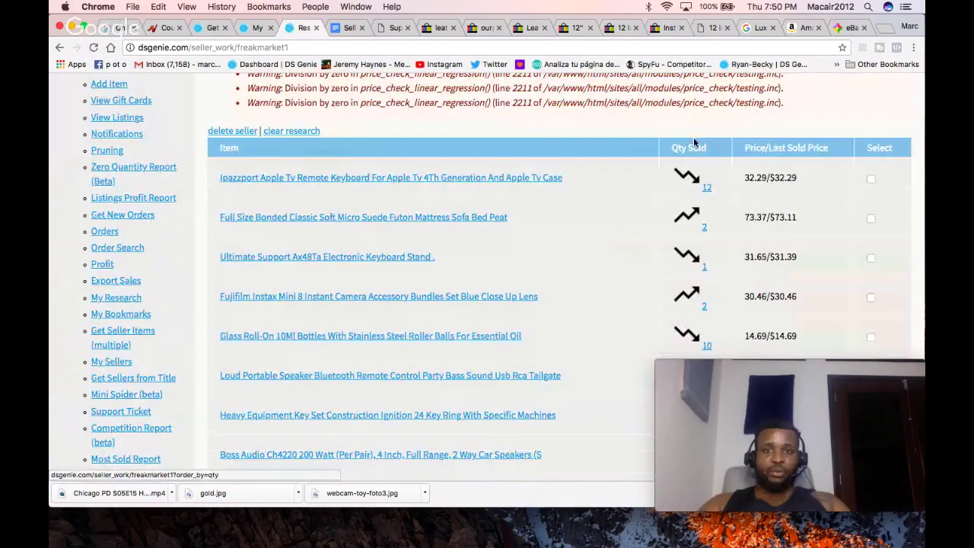
{"action": "left_click", "coordinate": [693, 151]}
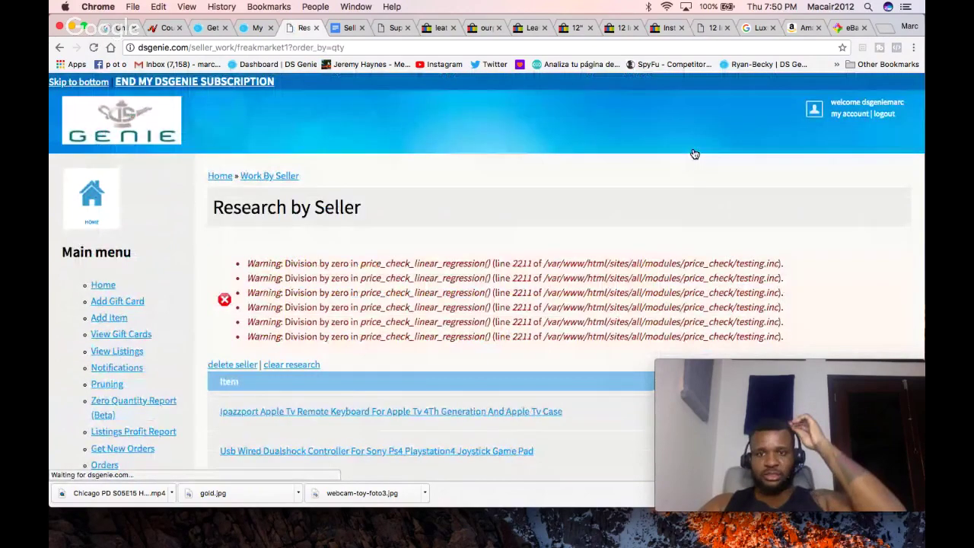
{"action": "scroll", "coordinate": [694, 154], "scroll_direction": "down", "scroll_amount": 5}
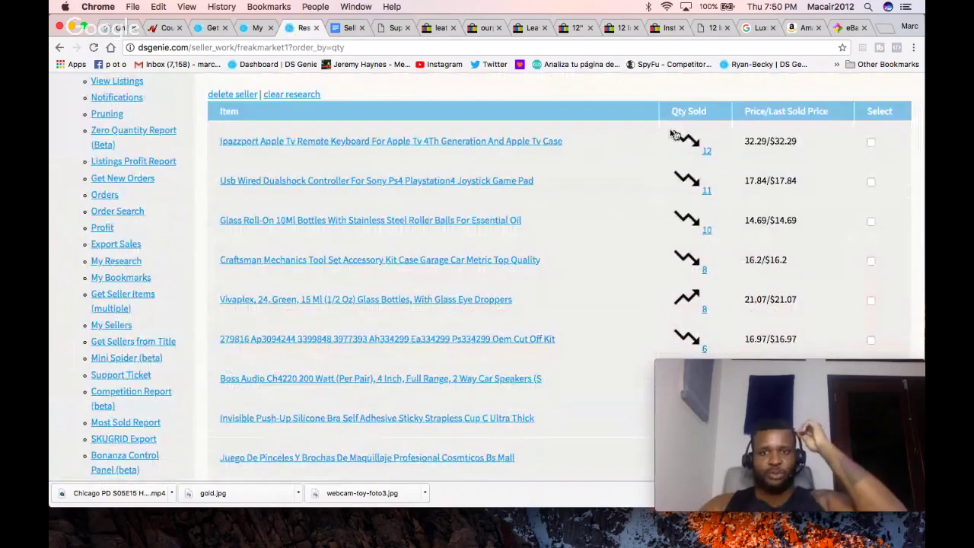
Step: Sort freakmarket1's items by price and open the Stacking Dado Blade Set 8-Inch item template for editing
{"action": "left_click", "coordinate": [819, 113]}
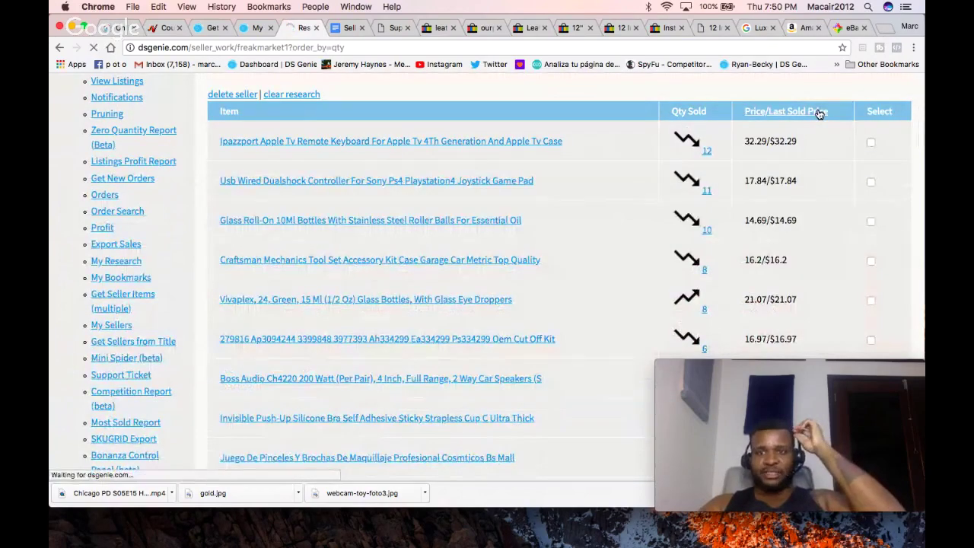
{"action": "scroll", "coordinate": [819, 114], "scroll_direction": "down", "scroll_amount": 5}
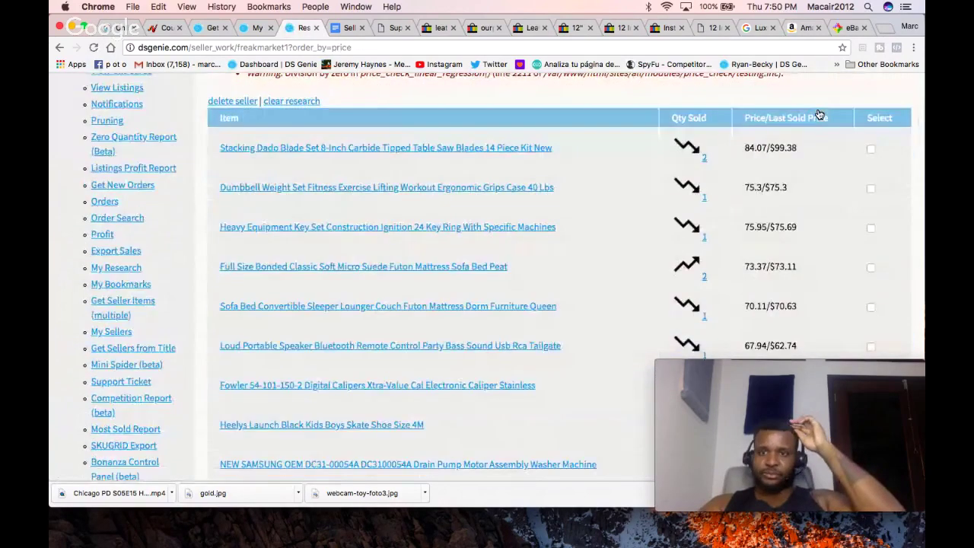
{"action": "triple_click", "coordinate": [779, 149]}
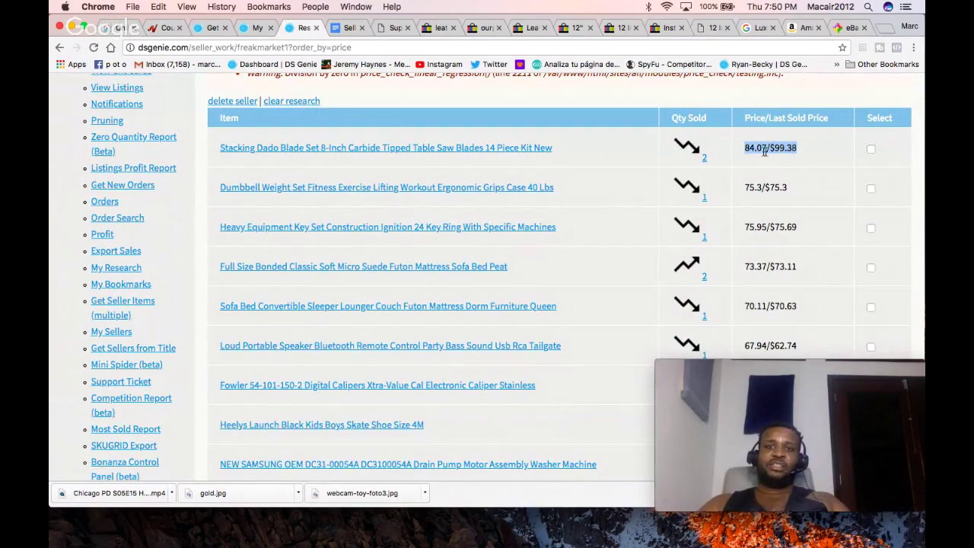
{"action": "left_click", "coordinate": [506, 151]}
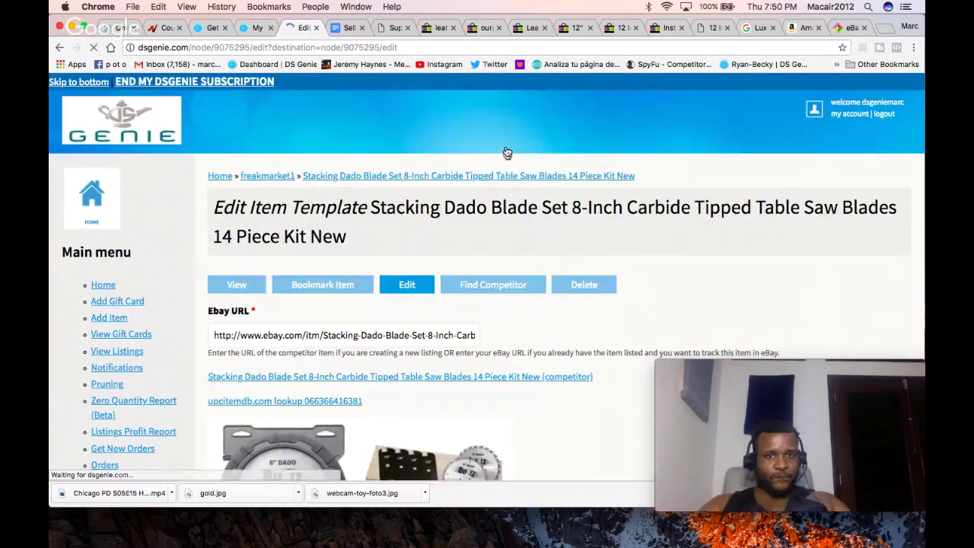
Step: Try a Google image search with the item's collage picture and check the pages that include matching images
{"action": "scroll", "coordinate": [568, 347], "scroll_direction": "down", "scroll_amount": 15}
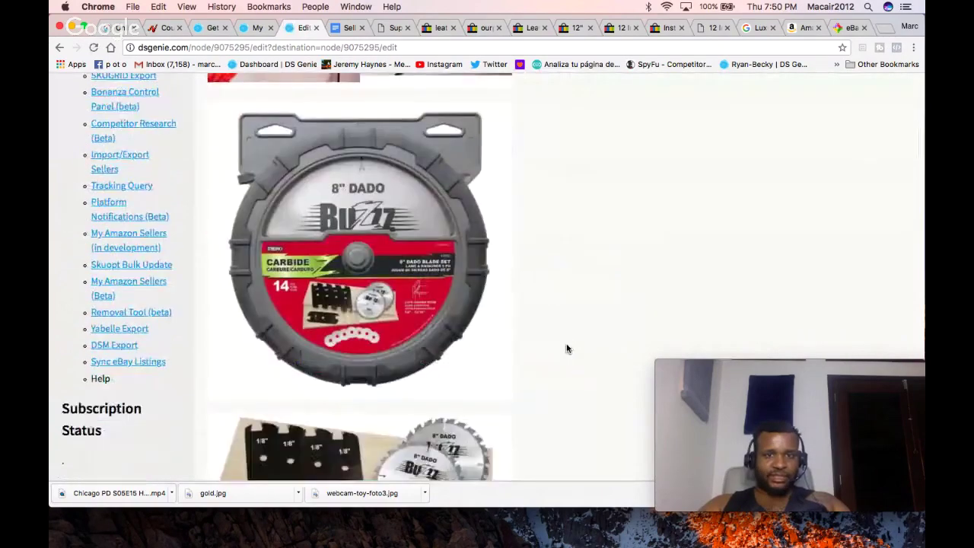
{"action": "scroll", "coordinate": [566, 349], "scroll_direction": "up", "scroll_amount": 5}
{"action": "left_click", "coordinate": [426, 297]}
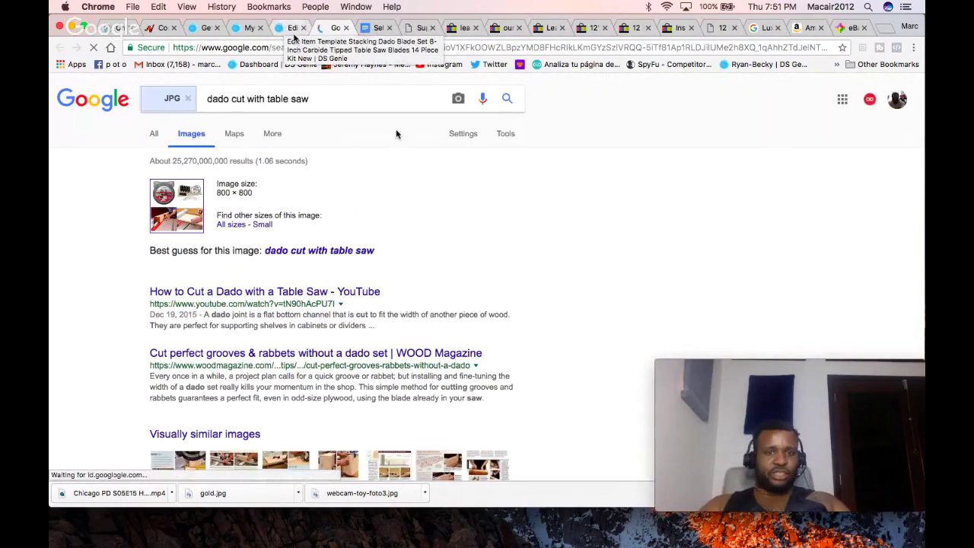
{"action": "scroll", "coordinate": [583, 257], "scroll_direction": "down", "scroll_amount": 5}
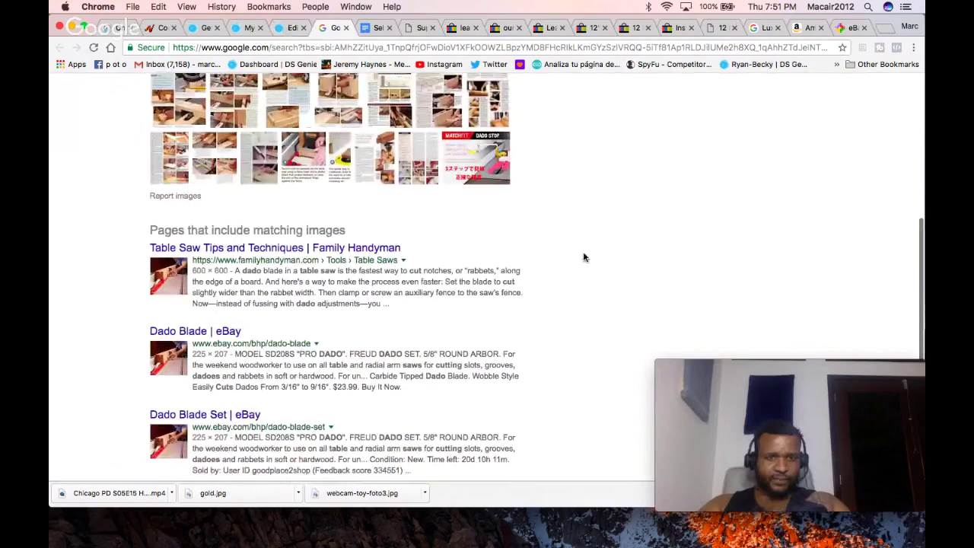
{"action": "scroll", "coordinate": [584, 257], "scroll_direction": "down", "scroll_amount": 3}
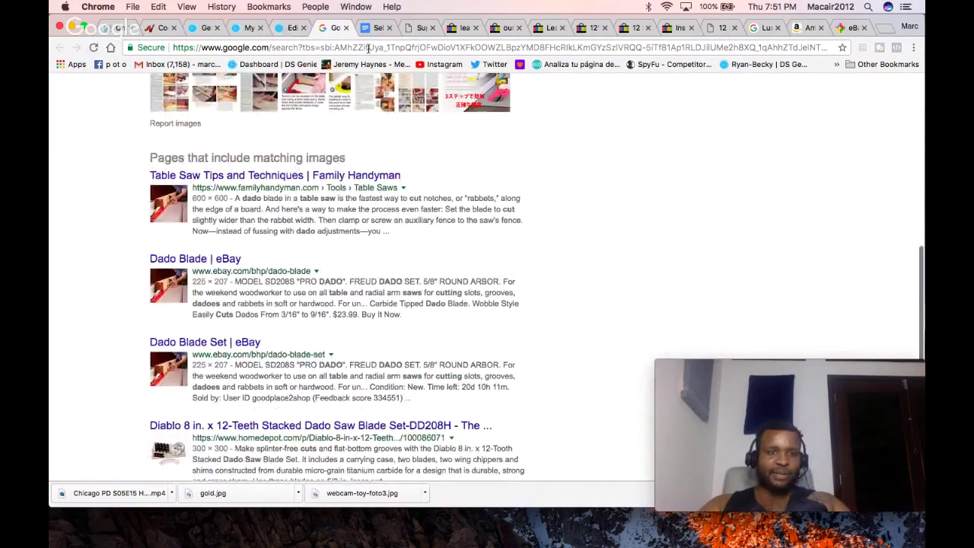
{"action": "left_click", "coordinate": [346, 28]}
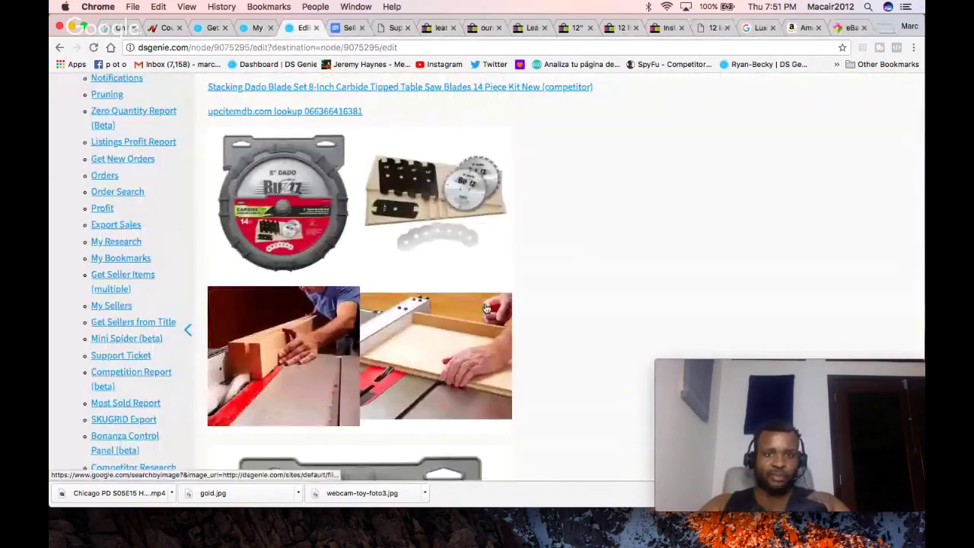
Step: Run a Google image search on the 8" Dado package picture and open the Amazon listing for the MIBRO 416381 blade set
{"action": "scroll", "coordinate": [485, 307], "scroll_direction": "down", "scroll_amount": 5}
{"action": "left_click", "coordinate": [410, 304]}
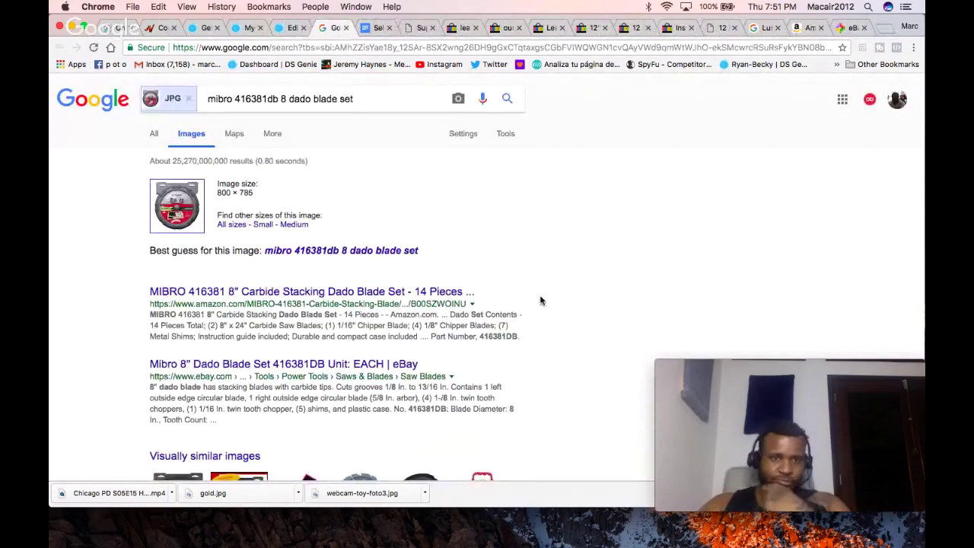
{"action": "scroll", "coordinate": [517, 281], "scroll_direction": "down", "scroll_amount": 2}
{"action": "left_click", "coordinate": [432, 233]}
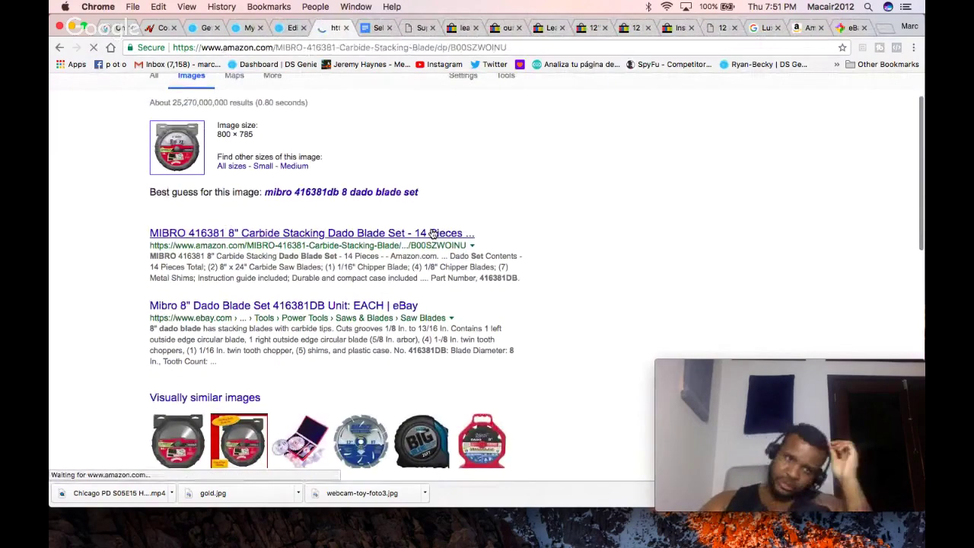
{"action": "scroll", "coordinate": [432, 233], "scroll_direction": "down", "scroll_amount": 5}
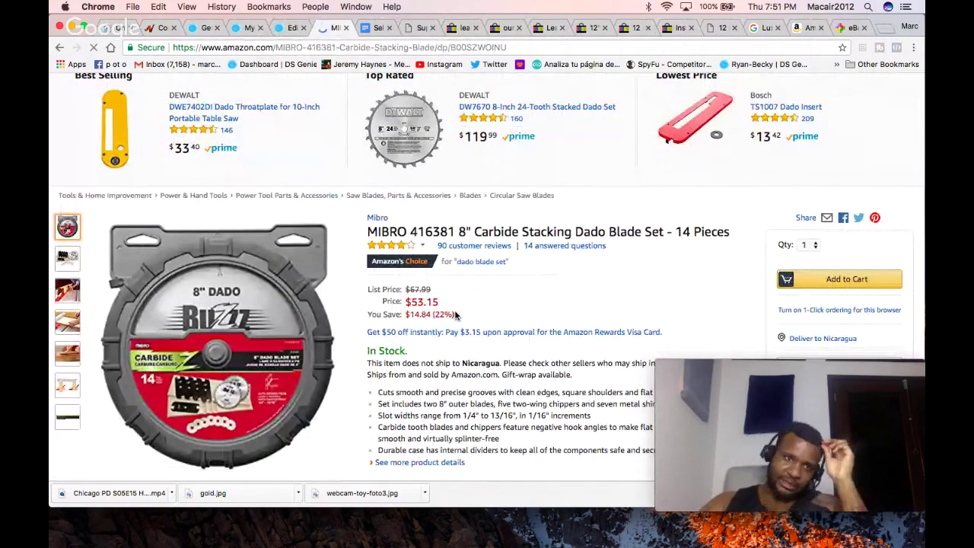
Step: Review the product pictures, supplier fields and price in the dado blade set's item template
{"action": "left_click", "coordinate": [287, 28]}
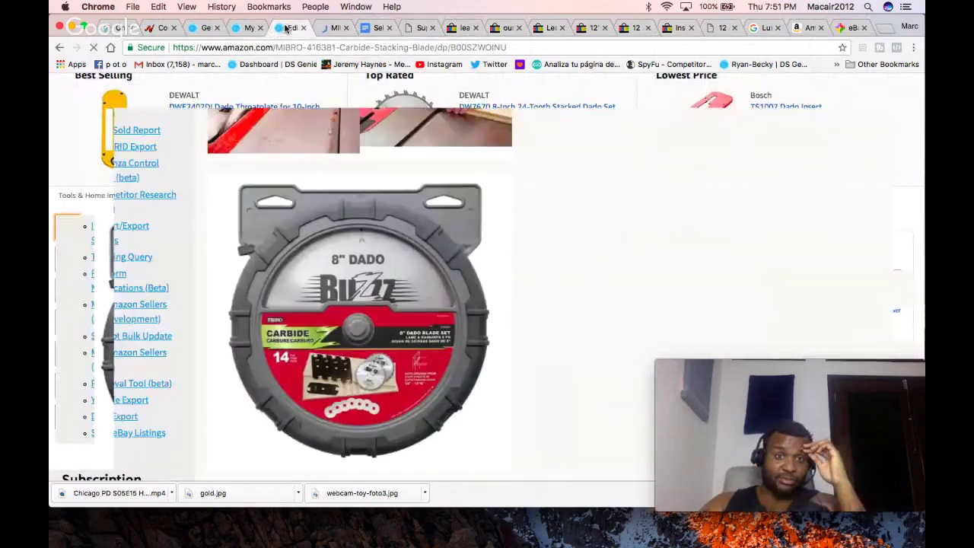
{"action": "scroll", "coordinate": [588, 449], "scroll_direction": "up", "scroll_amount": 10}
{"action": "scroll", "coordinate": [588, 450], "scroll_direction": "down", "scroll_amount": 13}
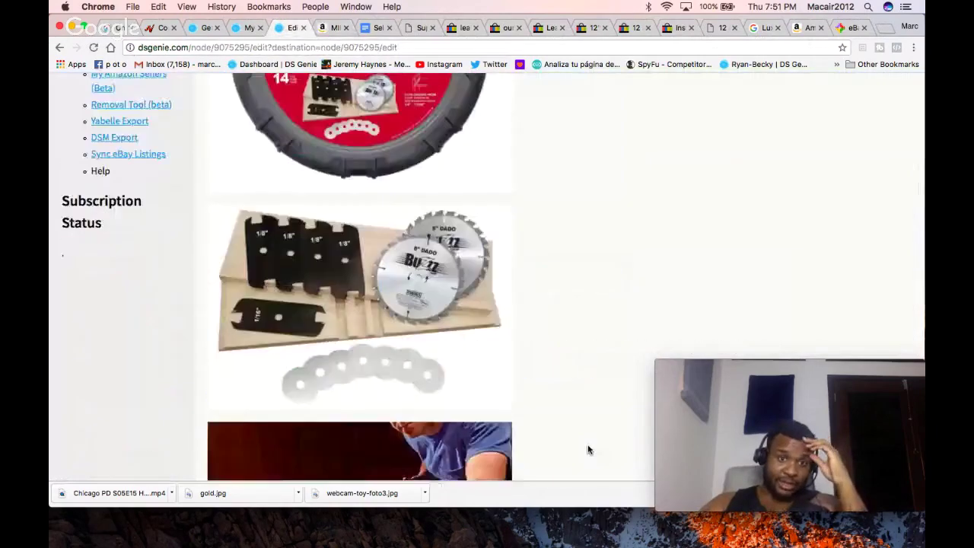
{"action": "scroll", "coordinate": [588, 450], "scroll_direction": "down", "scroll_amount": 15}
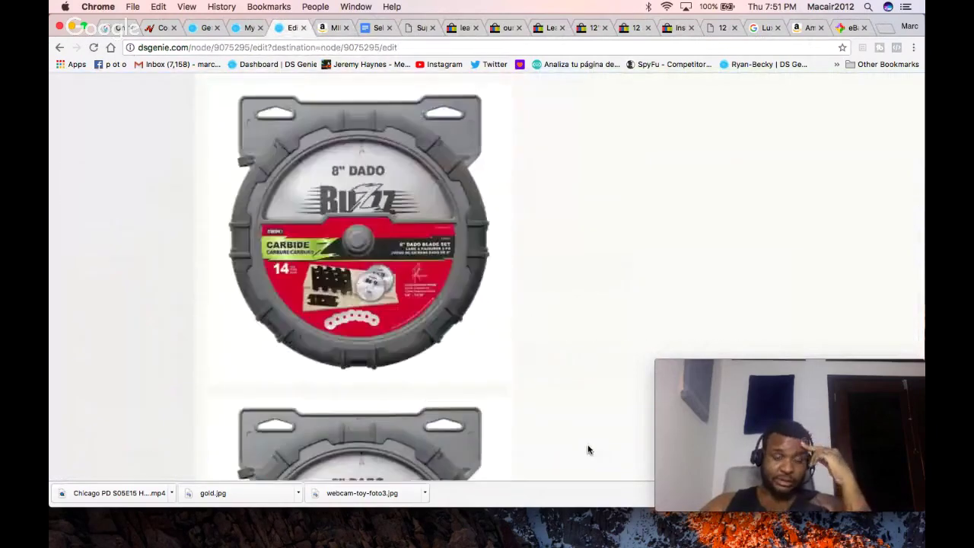
{"action": "scroll", "coordinate": [588, 449], "scroll_direction": "down", "scroll_amount": 15}
{"action": "scroll", "coordinate": [588, 449], "scroll_direction": "up", "scroll_amount": 2}
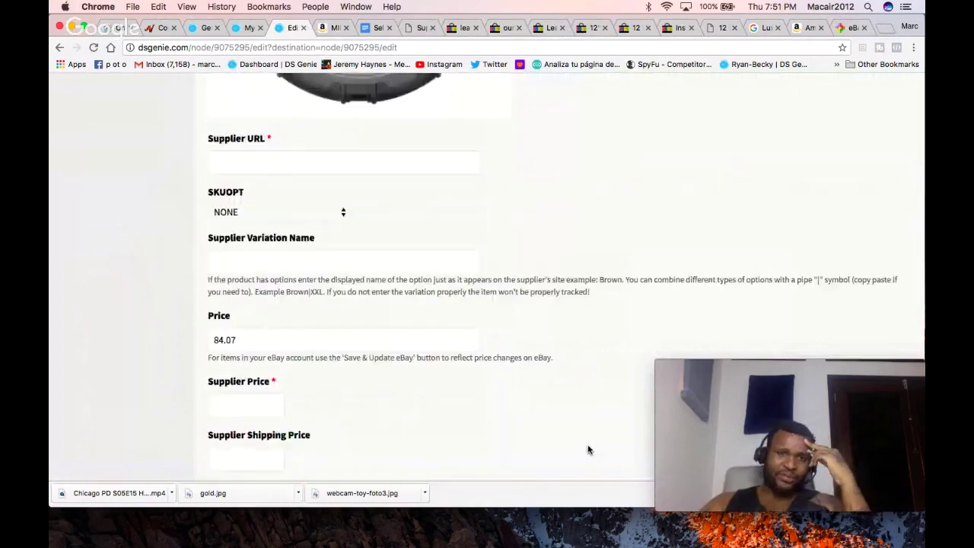
{"action": "scroll", "coordinate": [588, 450], "scroll_direction": "up", "scroll_amount": 15}
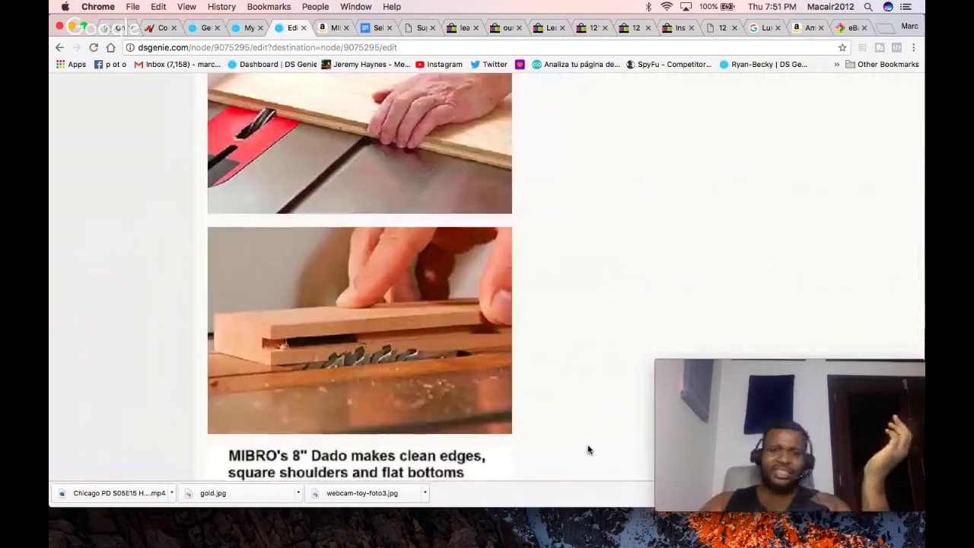
{"action": "scroll", "coordinate": [588, 450], "scroll_direction": "up", "scroll_amount": 10}
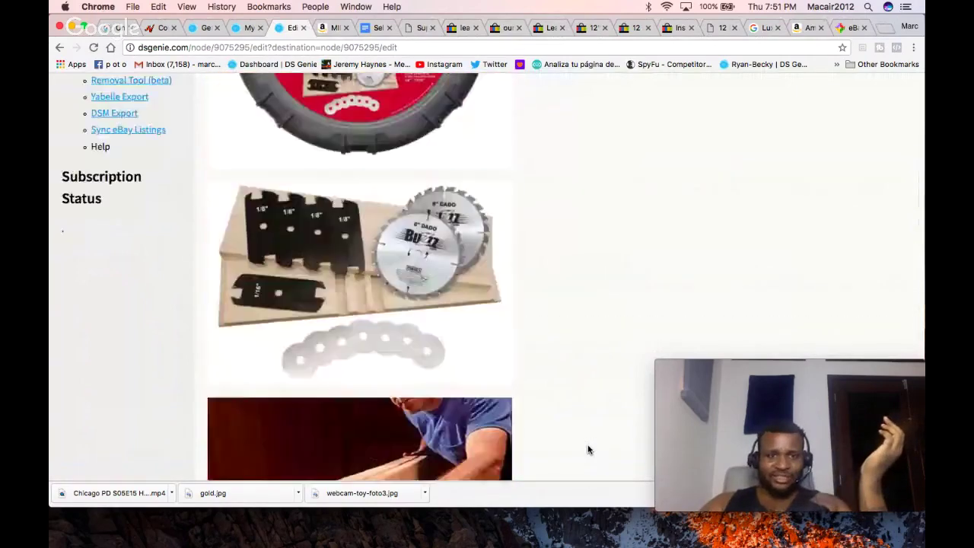
{"action": "scroll", "coordinate": [587, 450], "scroll_direction": "up", "scroll_amount": 6}
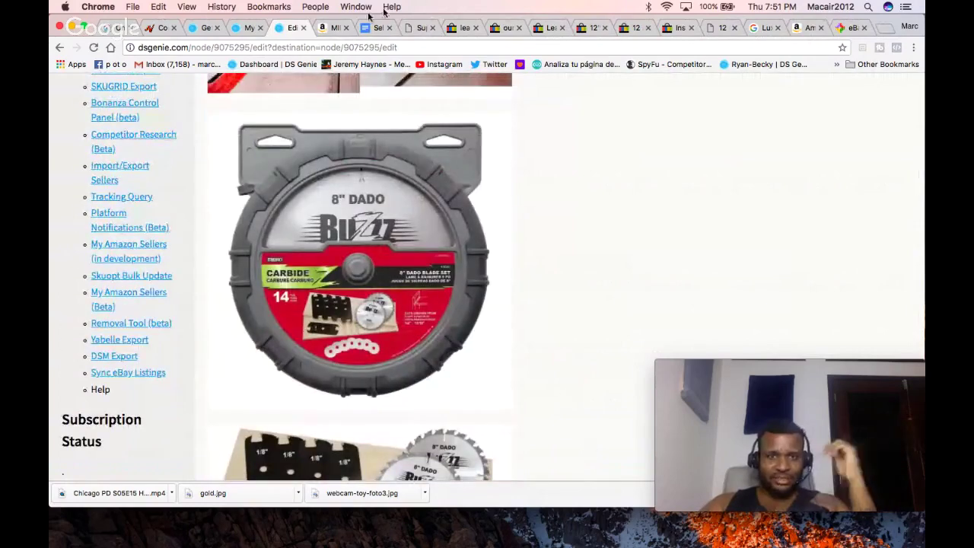
Step: Compare the Amazon listing's product pictures with those in the dado blade set's item template
{"action": "left_click", "coordinate": [325, 28]}
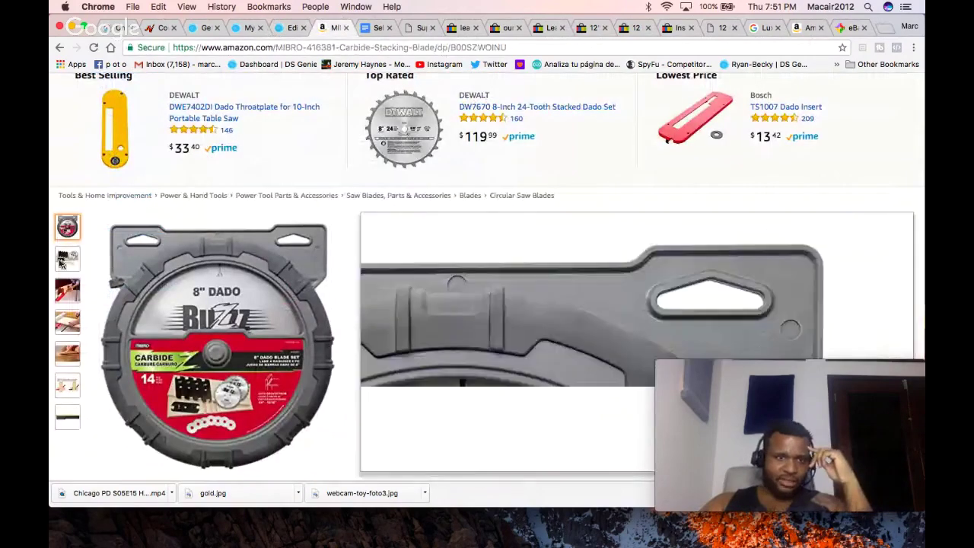
{"action": "mouse_move", "coordinate": [63, 263]}
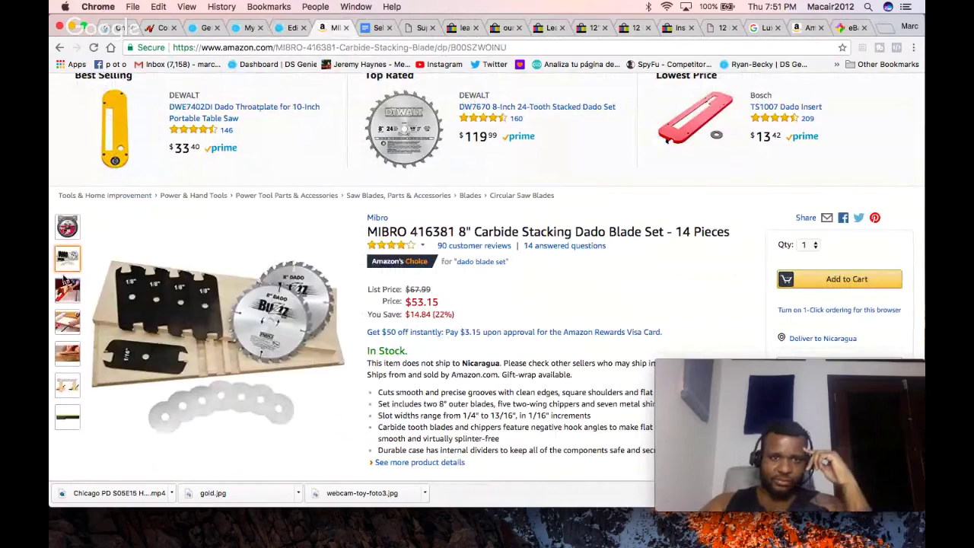
{"action": "mouse_move", "coordinate": [67, 290]}
{"action": "mouse_move", "coordinate": [65, 326]}
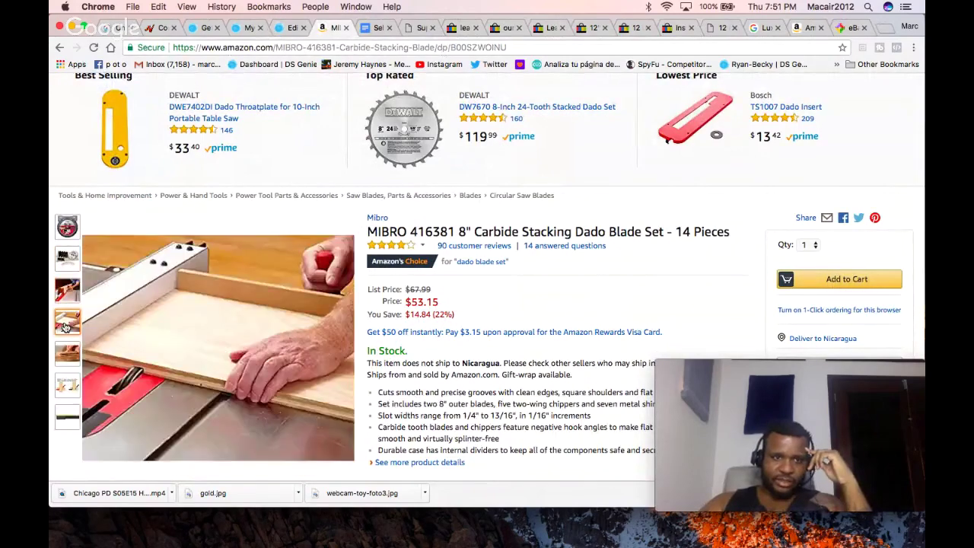
{"action": "mouse_move", "coordinate": [66, 356]}
{"action": "mouse_move", "coordinate": [66, 388]}
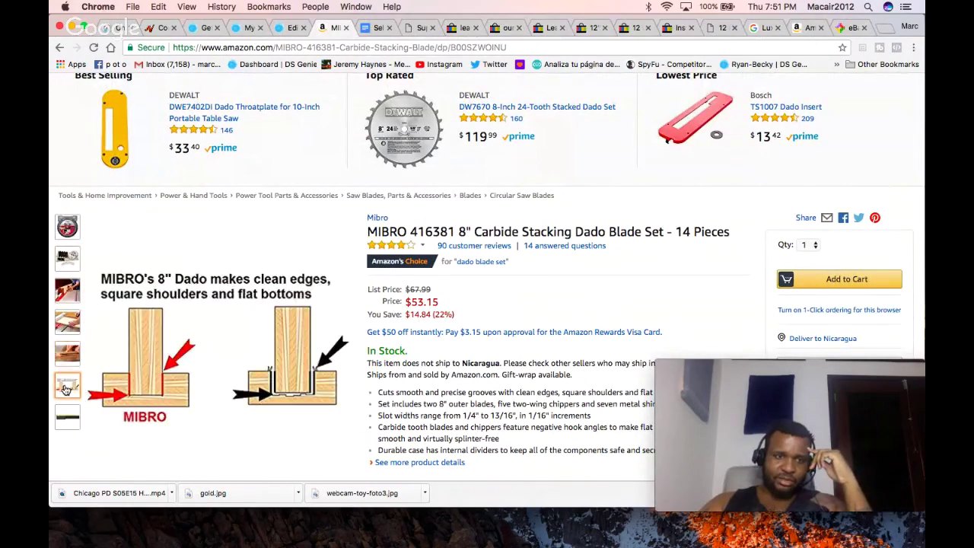
{"action": "mouse_move", "coordinate": [68, 421]}
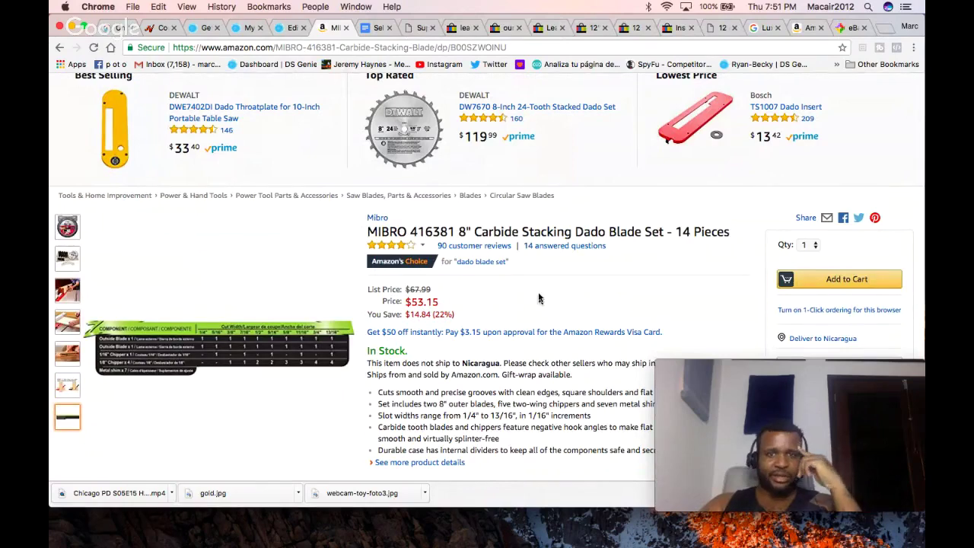
{"action": "left_click", "coordinate": [289, 29]}
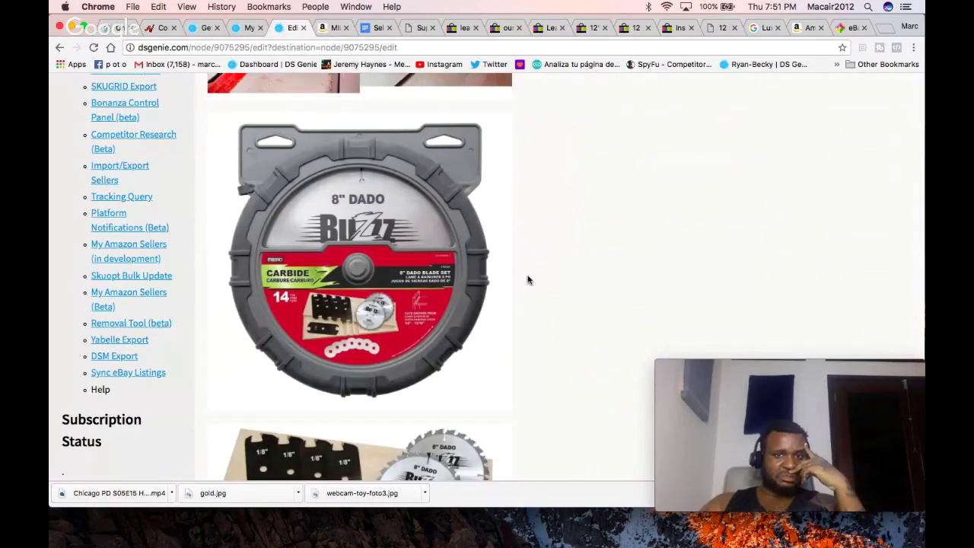
Step: Copy the Amazon address of the MIBRO 416381 dado blade set into the item template's Supplier URL
{"action": "left_click", "coordinate": [334, 27]}
{"action": "left_click", "coordinate": [350, 47]}
{"action": "right_click", "coordinate": [350, 48]}
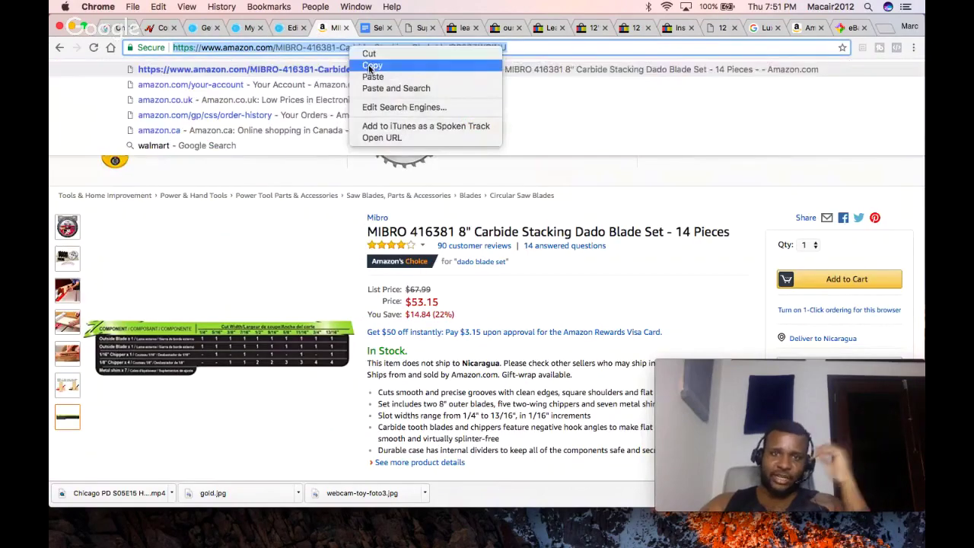
{"action": "left_click", "coordinate": [370, 69]}
{"action": "left_click", "coordinate": [289, 28]}
{"action": "scroll", "coordinate": [492, 310], "scroll_direction": "down", "scroll_amount": 10}
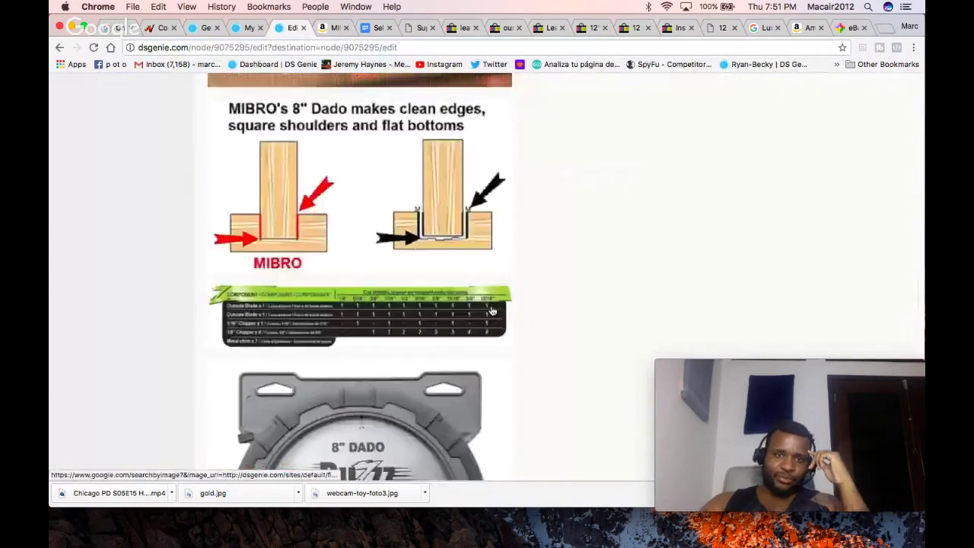
{"action": "scroll", "coordinate": [491, 311], "scroll_direction": "down", "scroll_amount": 8}
{"action": "scroll", "coordinate": [456, 304], "scroll_direction": "up", "scroll_amount": 3}
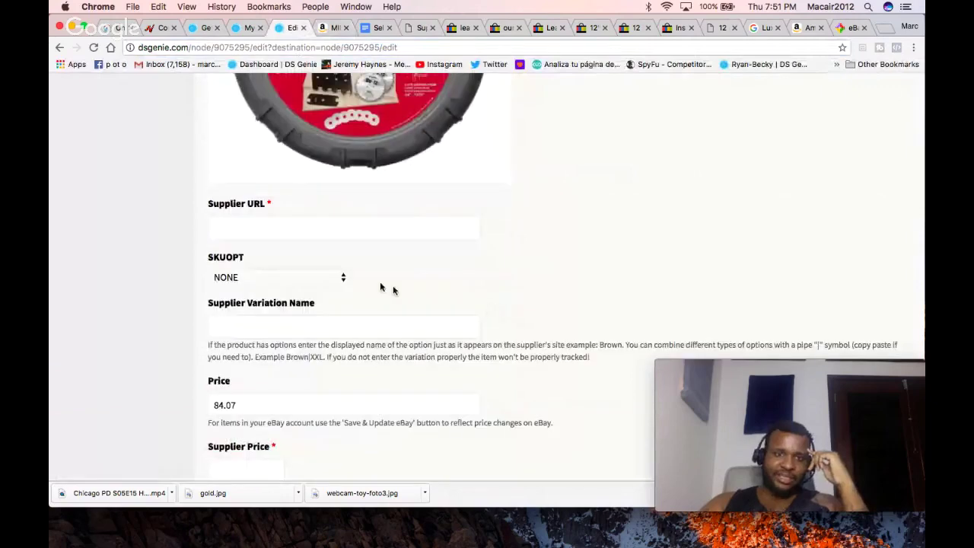
{"action": "left_click", "coordinate": [324, 230]}
{"action": "key", "text": "super+v"}
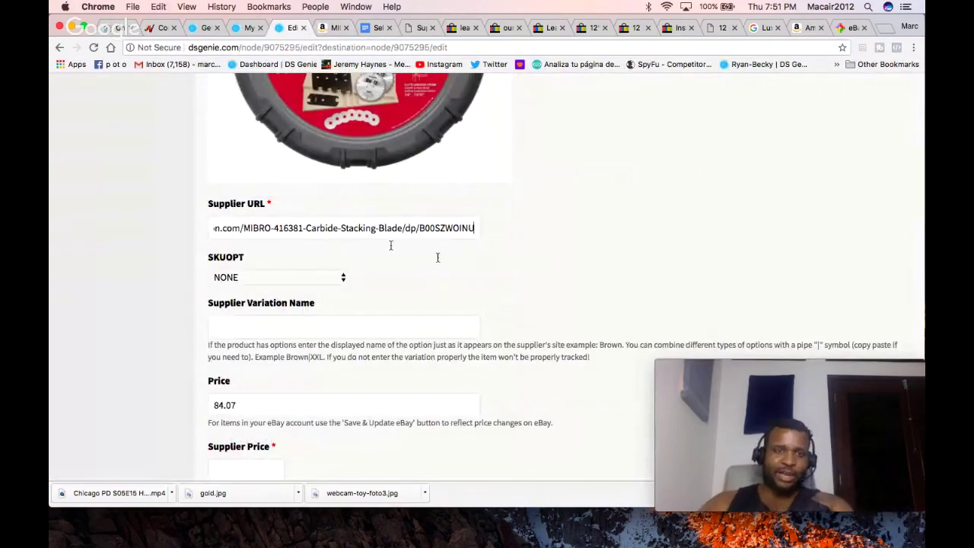
Step: Check the blade set's price on Amazon, set the item template's Supplier Price to 53.15 and save it
{"action": "scroll", "coordinate": [604, 250], "scroll_direction": "down", "scroll_amount": 3}
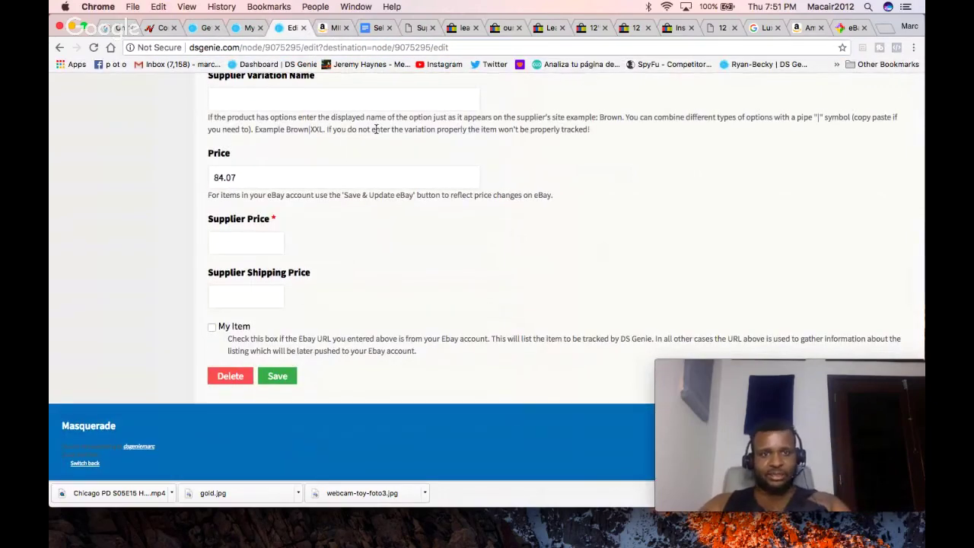
{"action": "left_click", "coordinate": [332, 28]}
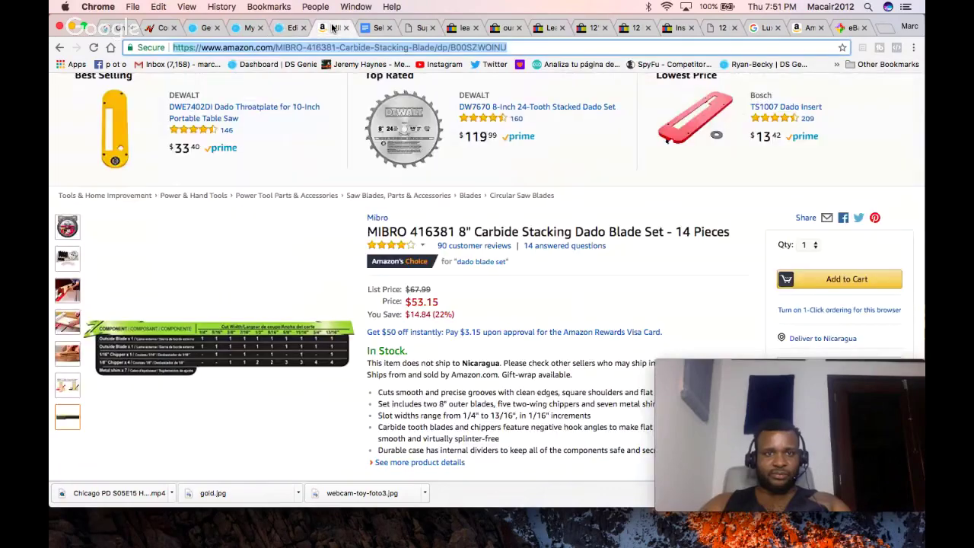
{"action": "left_click", "coordinate": [286, 28]}
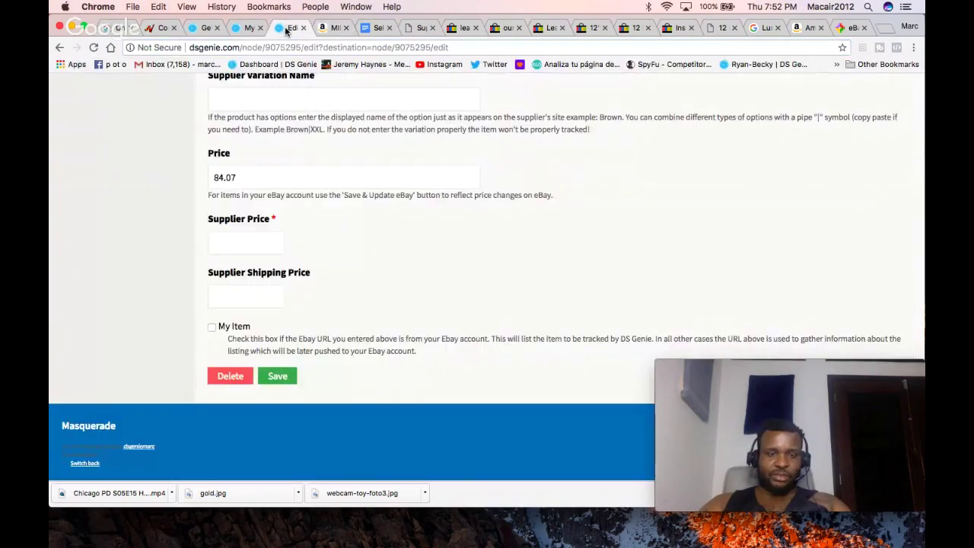
{"action": "left_click", "coordinate": [231, 239]}
{"action": "type", "text": "53.15"}
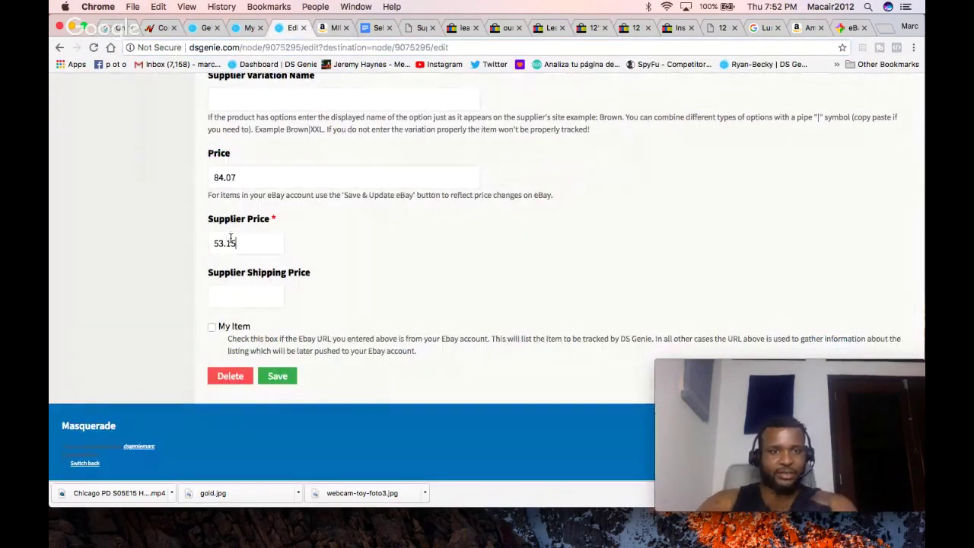
{"action": "left_click", "coordinate": [277, 376]}
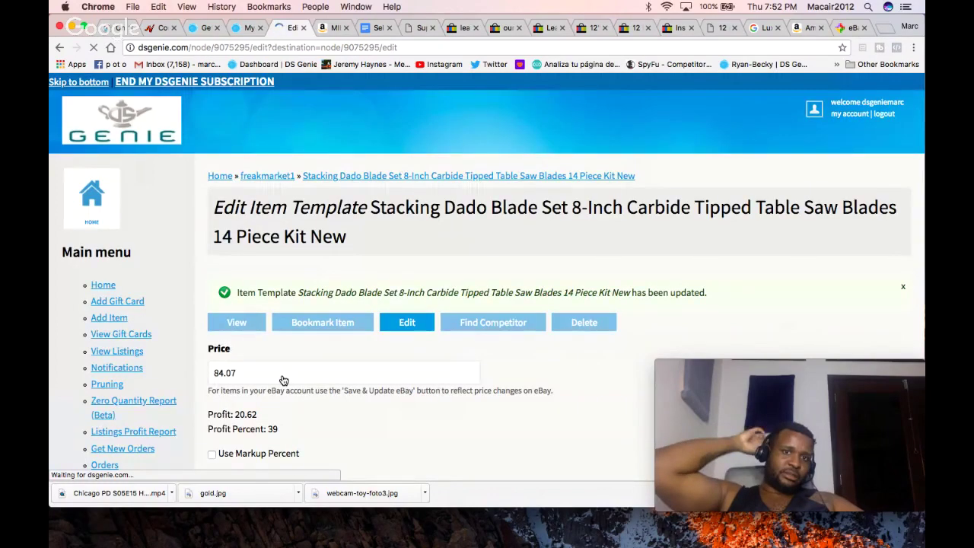
Step: Set the dado blade set's selling price to 69.97
{"action": "scroll", "coordinate": [467, 423], "scroll_direction": "down", "scroll_amount": 2}
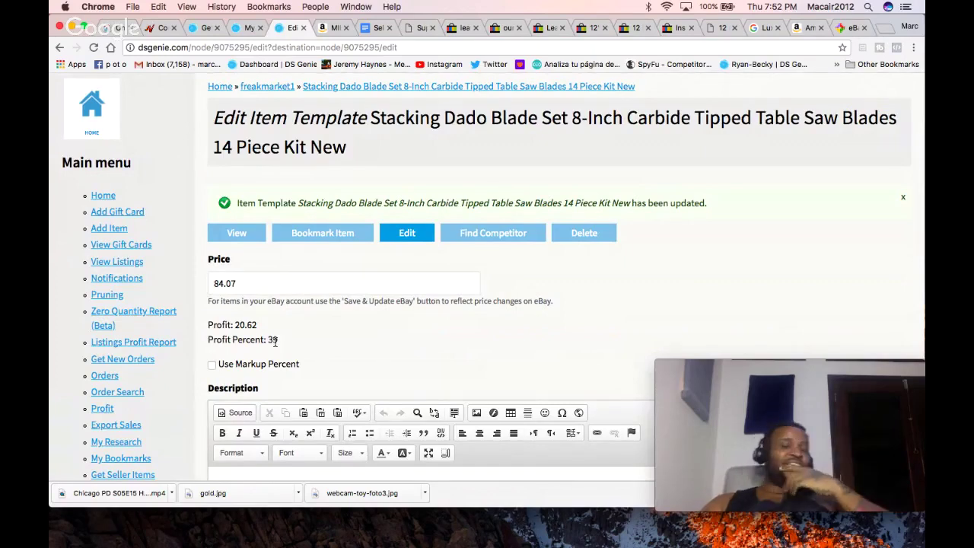
{"action": "double_click", "coordinate": [239, 283]}
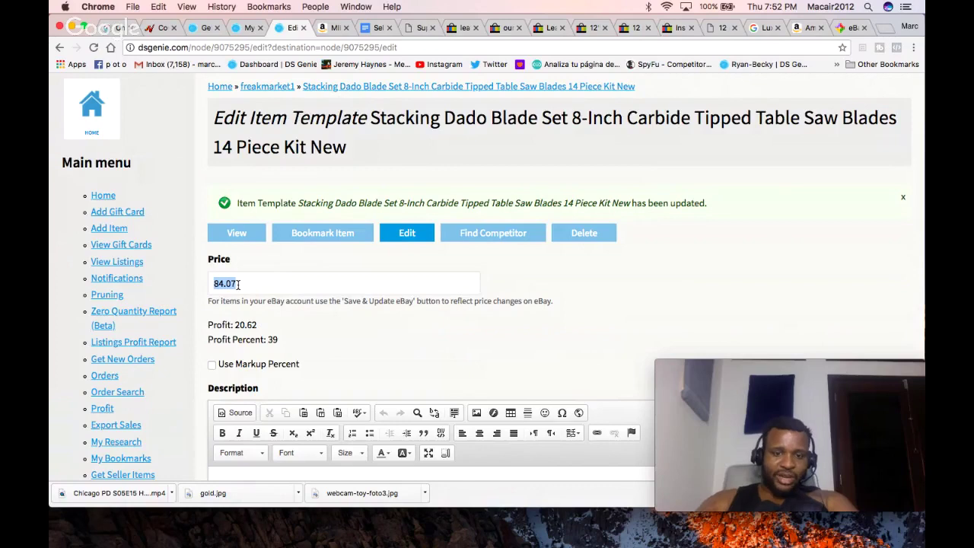
{"action": "type", "text": "69"}
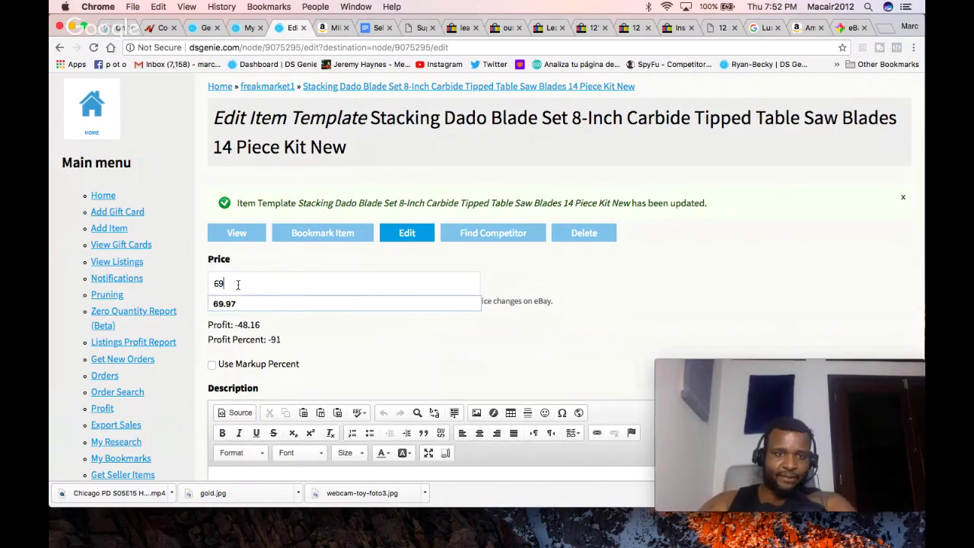
{"action": "key", "text": "BackSpace"}
{"action": "key", "text": "BackSpace"}
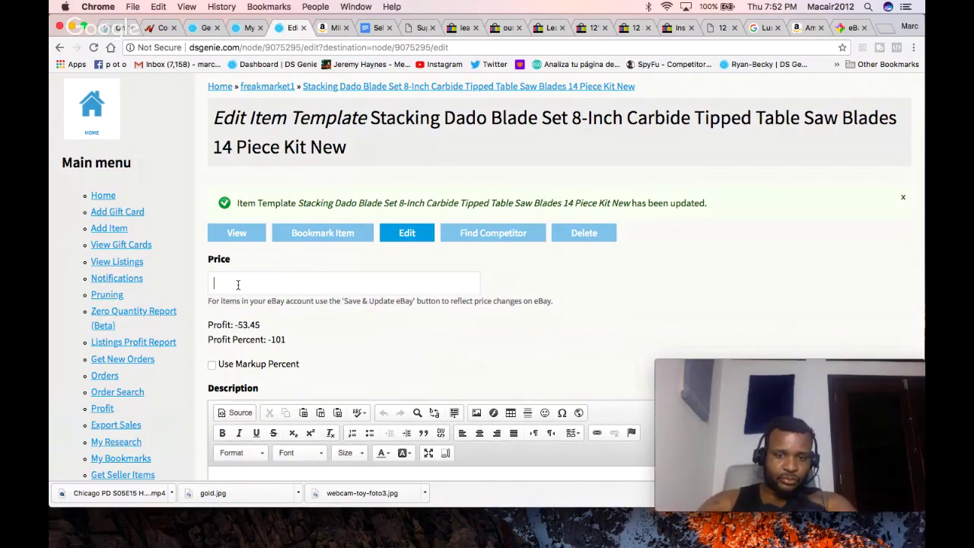
{"action": "type", "text": "69.97"}
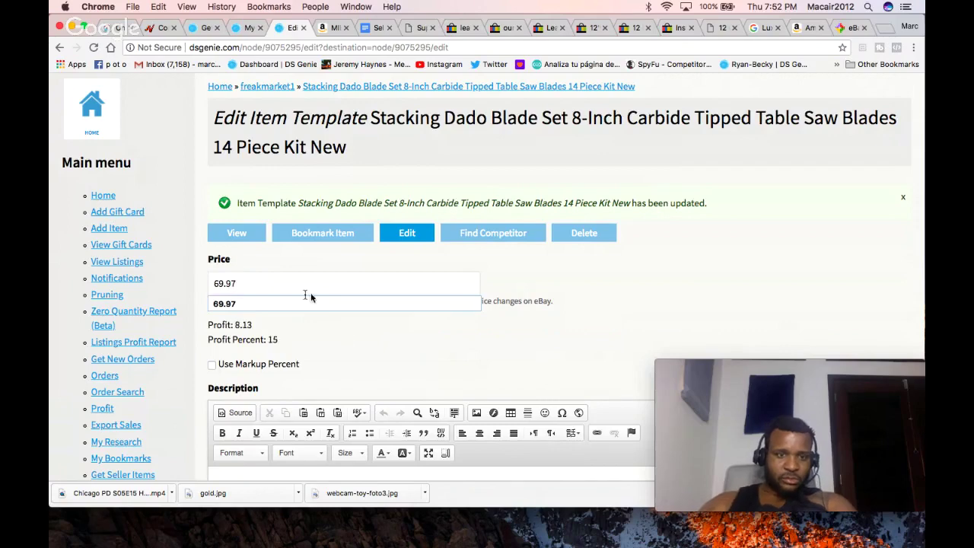
{"action": "left_click", "coordinate": [372, 337]}
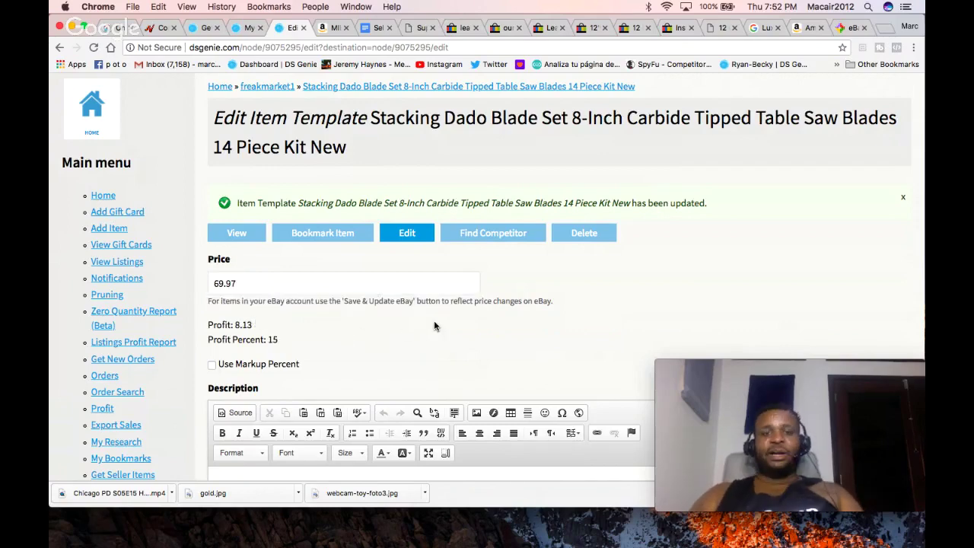
Step: Replace the item template's description with the five feature bullets from the Amazon listing, and start a new paragraph below them
{"action": "scroll", "coordinate": [434, 325], "scroll_direction": "down", "scroll_amount": 3}
{"action": "scroll", "coordinate": [436, 325], "scroll_direction": "down", "scroll_amount": 2}
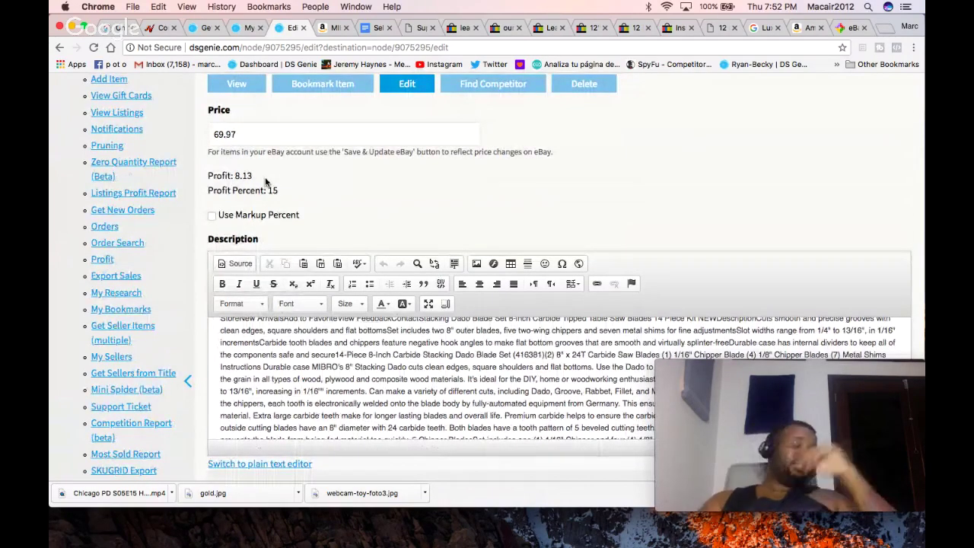
{"action": "triple_click", "coordinate": [399, 348]}
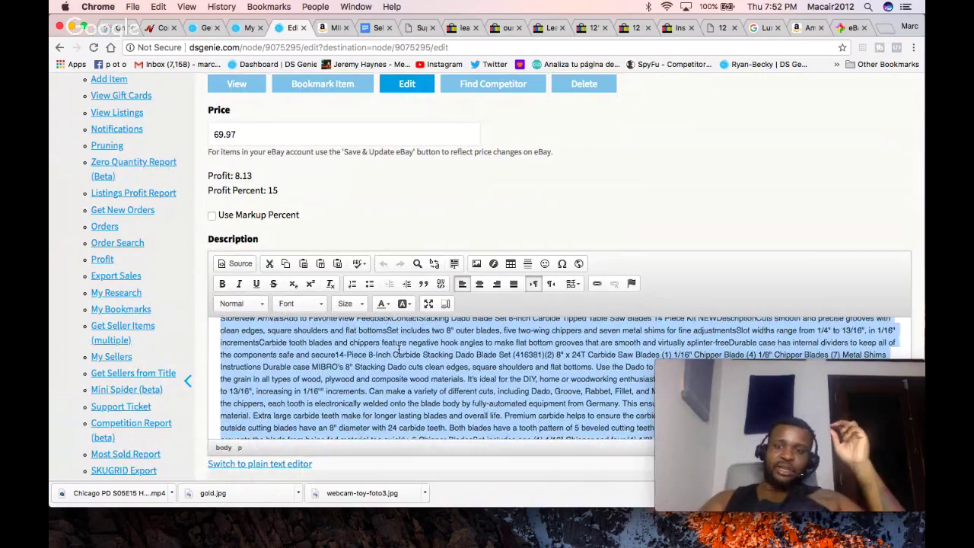
{"action": "key", "text": "BackSpace"}
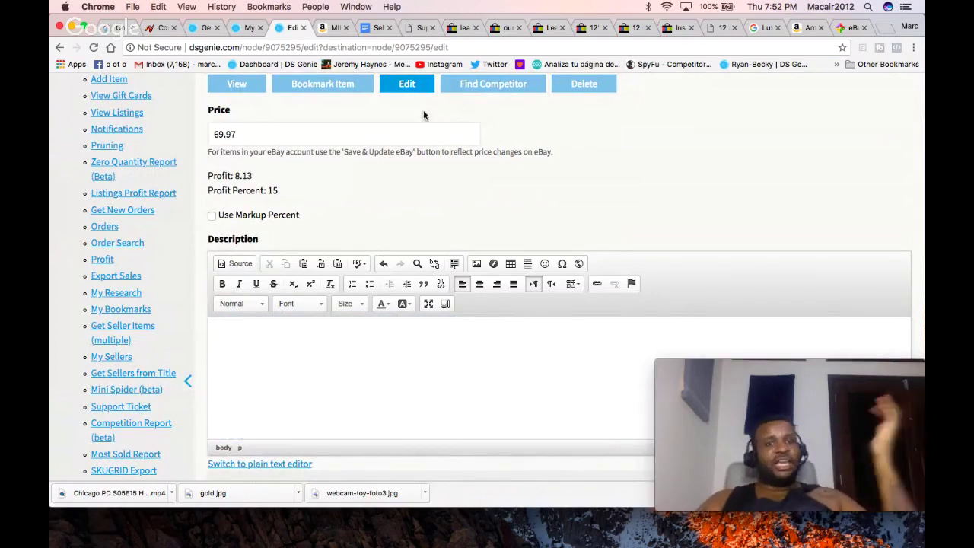
{"action": "left_click", "coordinate": [336, 31]}
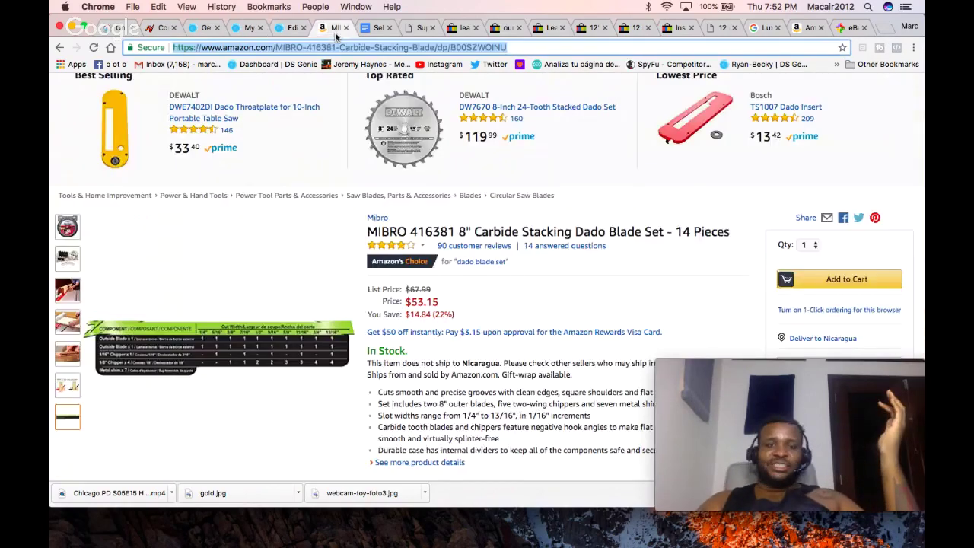
{"action": "scroll", "coordinate": [533, 304], "scroll_direction": "down", "scroll_amount": 3}
{"action": "left_click_drag", "start_coordinate": [673, 337], "coordinate": [378, 280]}
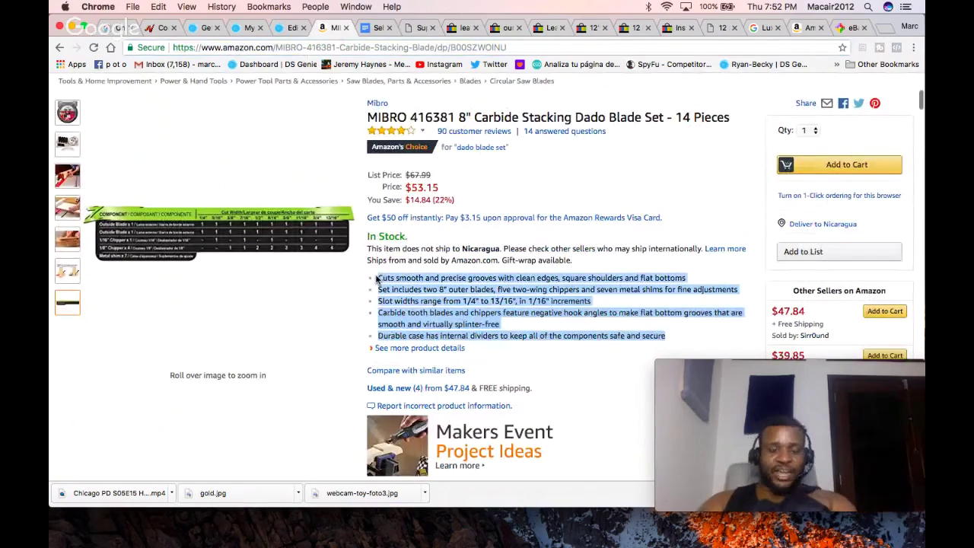
{"action": "key", "text": "super+c"}
{"action": "left_click", "coordinate": [289, 30]}
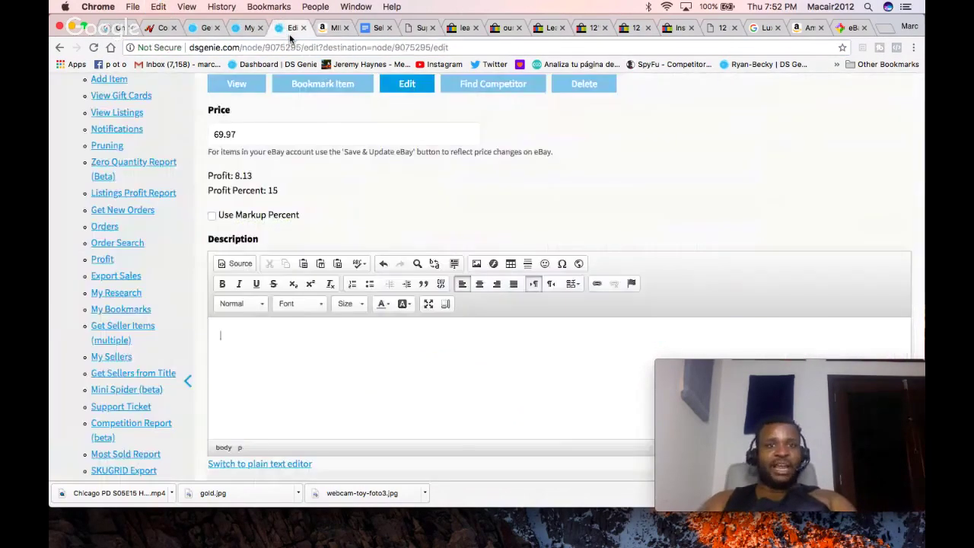
{"action": "key", "text": "super+v"}
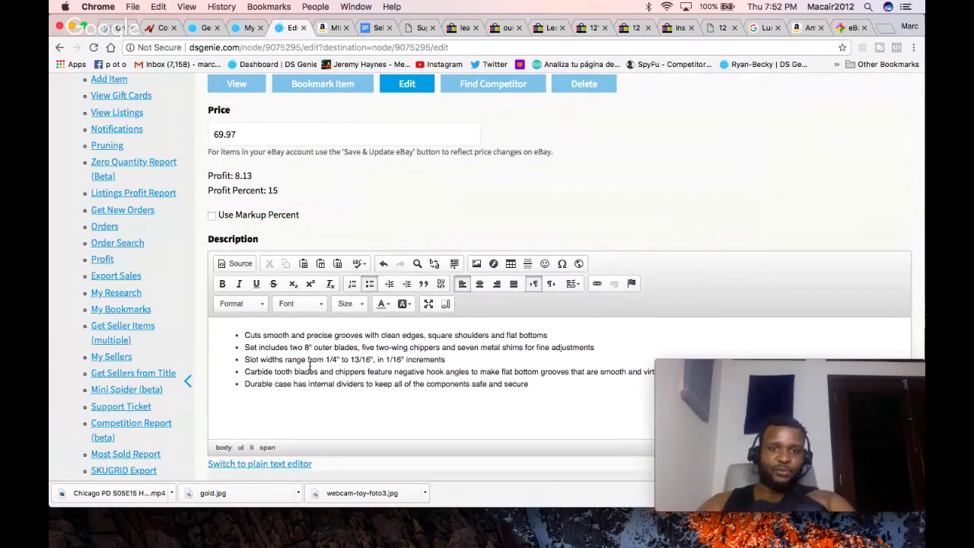
{"action": "key", "text": "Return"}
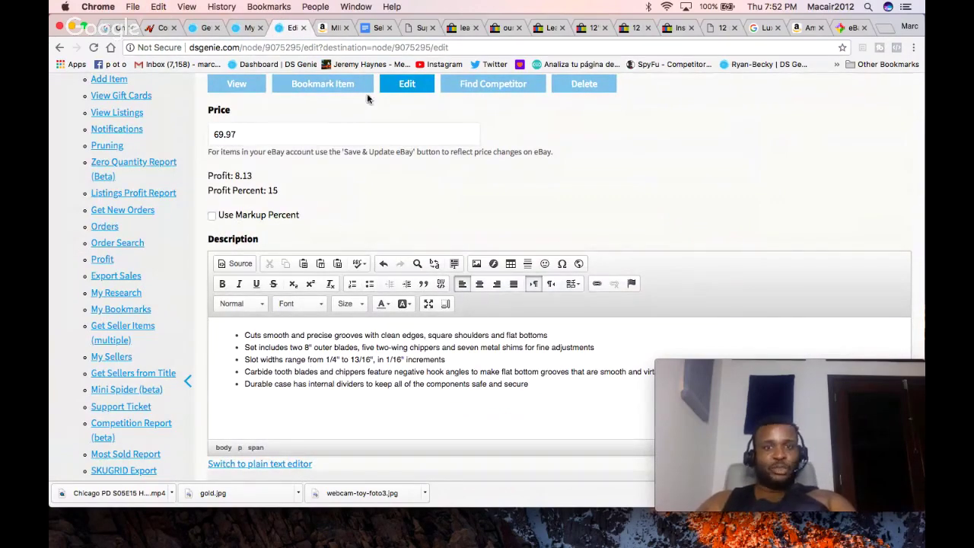
Step: Add the Amazon listing's full Product description text below the feature bullets and save the item template
{"action": "left_click", "coordinate": [332, 29]}
{"action": "scroll", "coordinate": [596, 370], "scroll_direction": "down", "scroll_amount": 10}
{"action": "scroll", "coordinate": [595, 371], "scroll_direction": "down", "scroll_amount": 15}
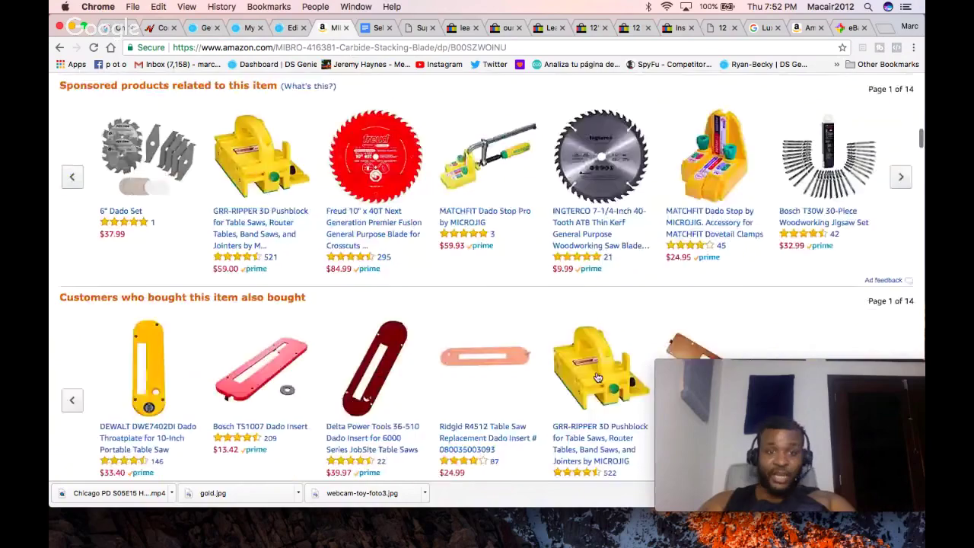
{"action": "scroll", "coordinate": [597, 377], "scroll_direction": "down", "scroll_amount": 15}
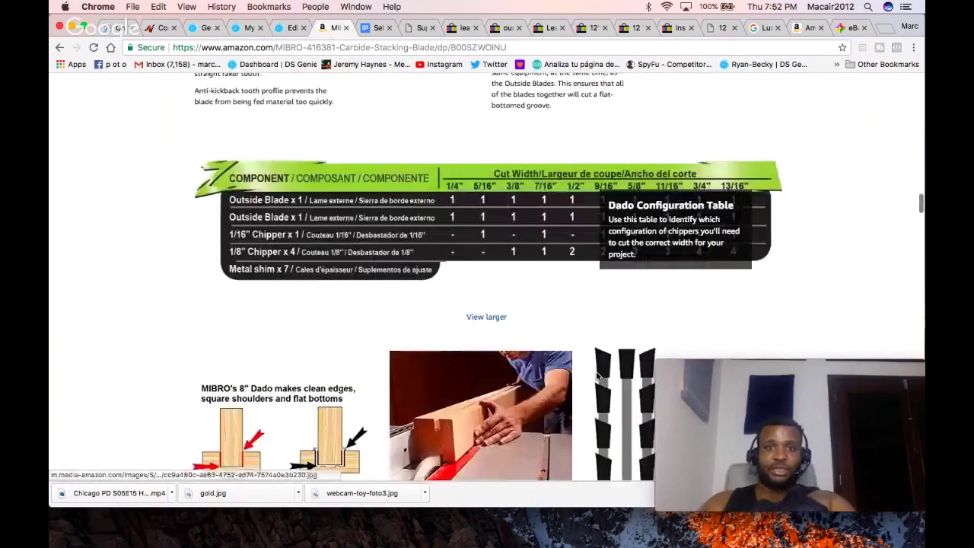
{"action": "scroll", "coordinate": [597, 374], "scroll_direction": "down", "scroll_amount": 1}
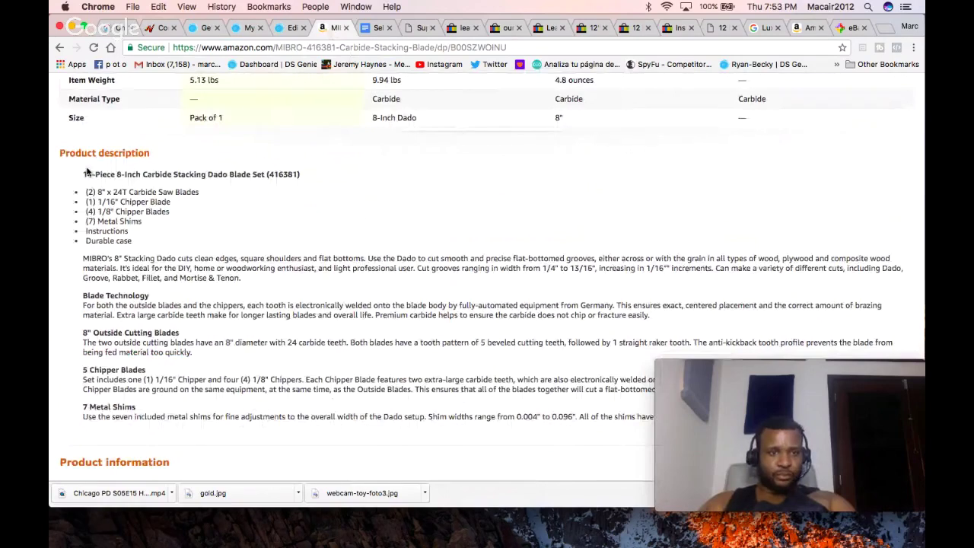
{"action": "left_click_drag", "start_coordinate": [83, 175], "coordinate": [639, 419]}
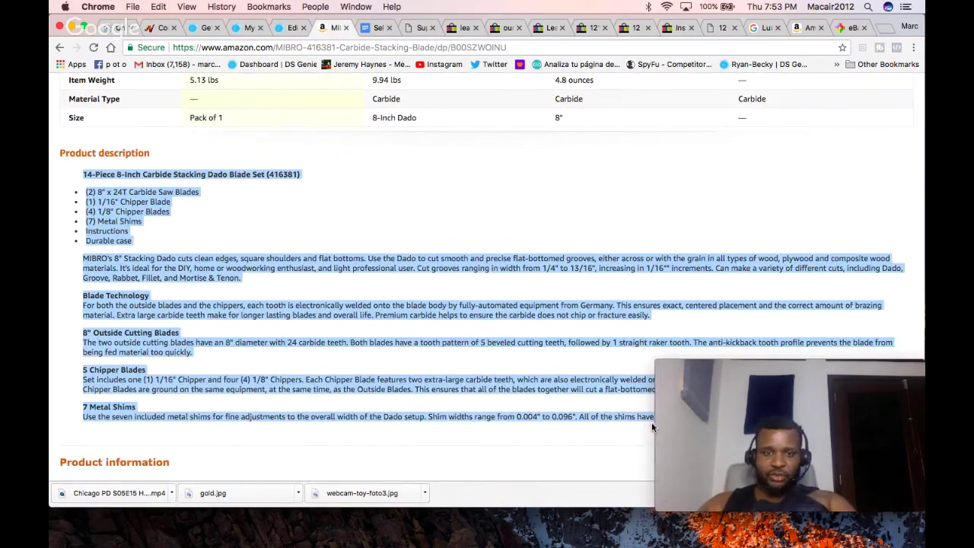
{"action": "right_click", "coordinate": [444, 267]}
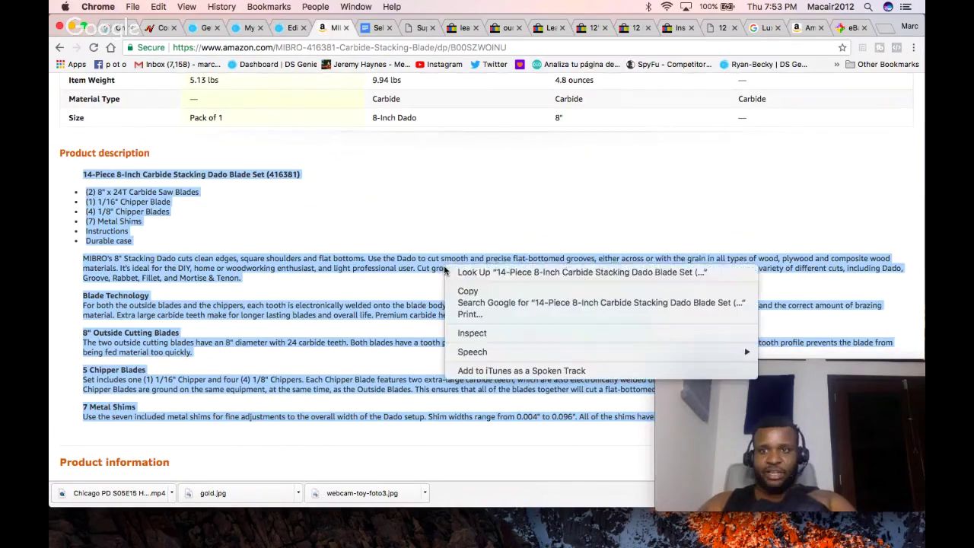
{"action": "left_click", "coordinate": [468, 291]}
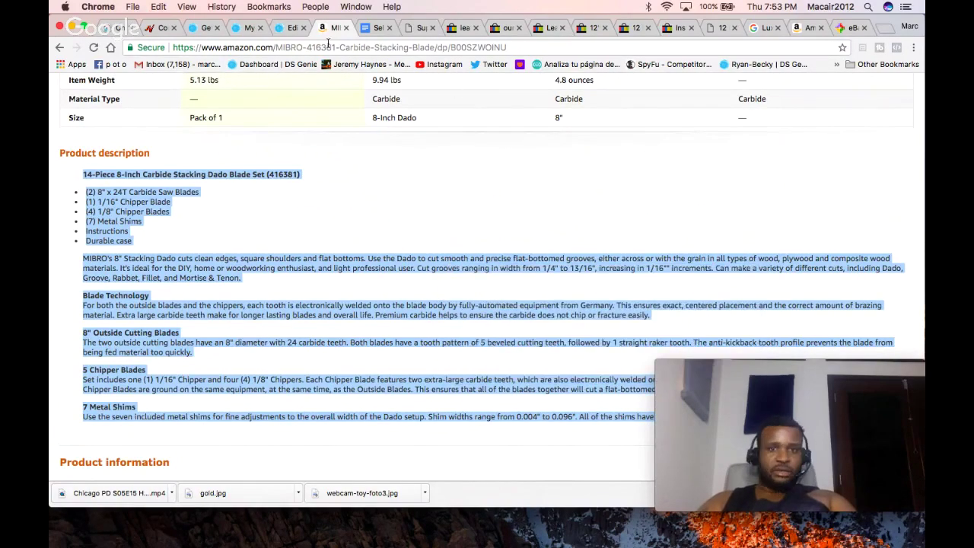
{"action": "left_click", "coordinate": [289, 28]}
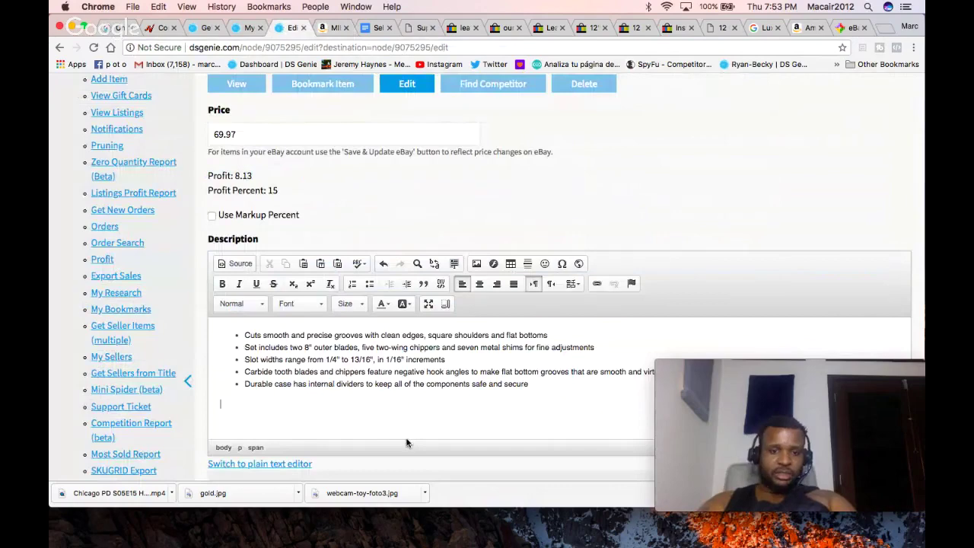
{"action": "key", "text": "super+v"}
{"action": "scroll", "coordinate": [622, 257], "scroll_direction": "down", "scroll_amount": 10}
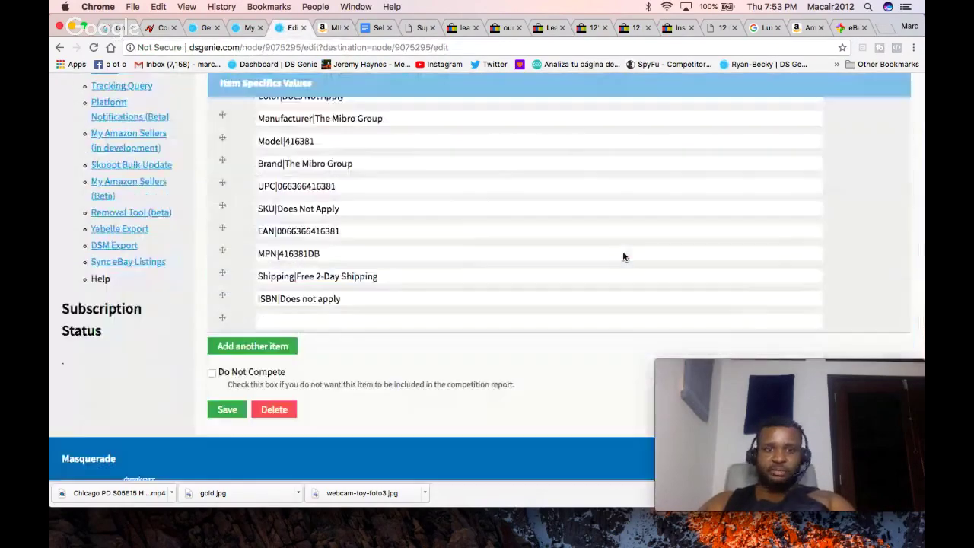
{"action": "left_click", "coordinate": [225, 380]}
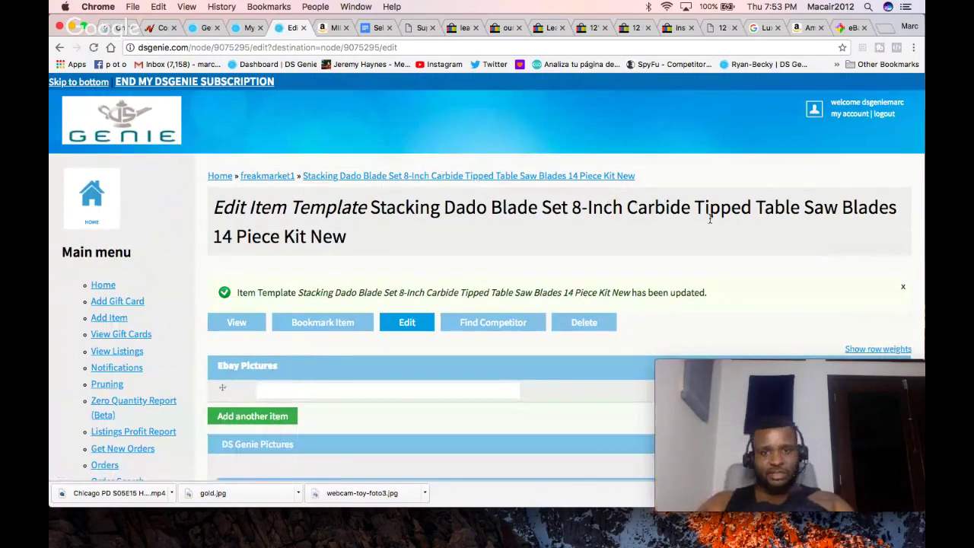
Step: Save the dado blade set's pictures page without adding the item to eBay or scheduling a listing
{"action": "scroll", "coordinate": [733, 235], "scroll_direction": "down", "scroll_amount": 10}
{"action": "scroll", "coordinate": [732, 239], "scroll_direction": "down", "scroll_amount": 8}
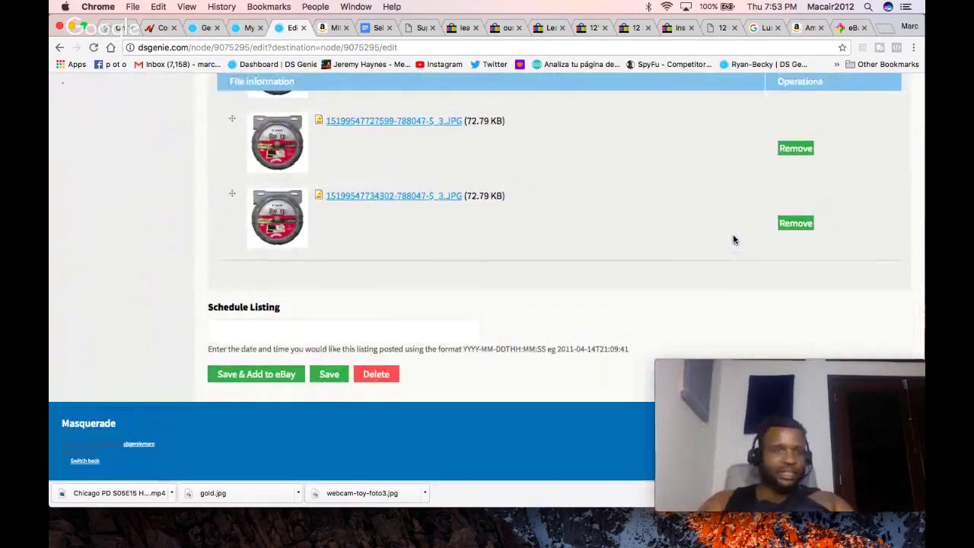
{"action": "left_click", "coordinate": [340, 373]}
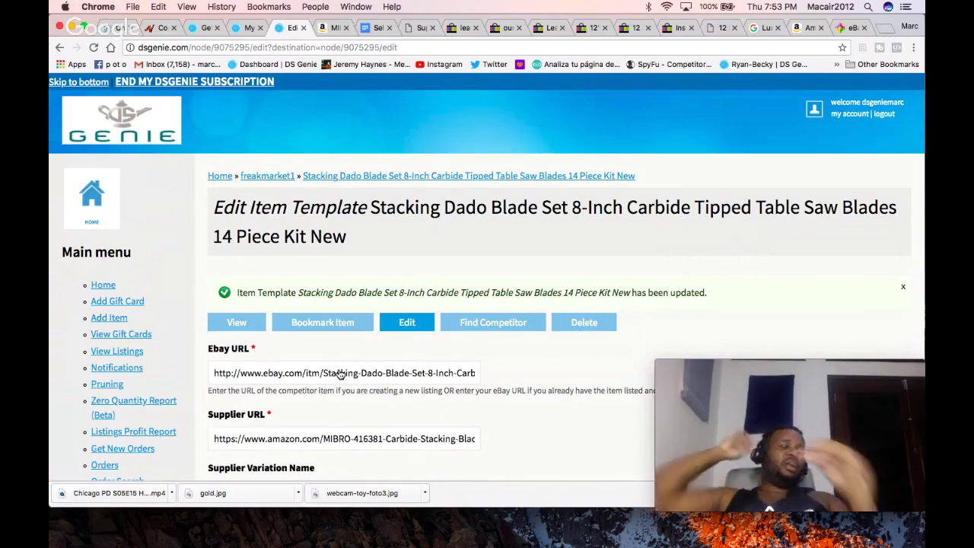
{"action": "scroll", "coordinate": [687, 239], "scroll_direction": "down", "scroll_amount": 2}
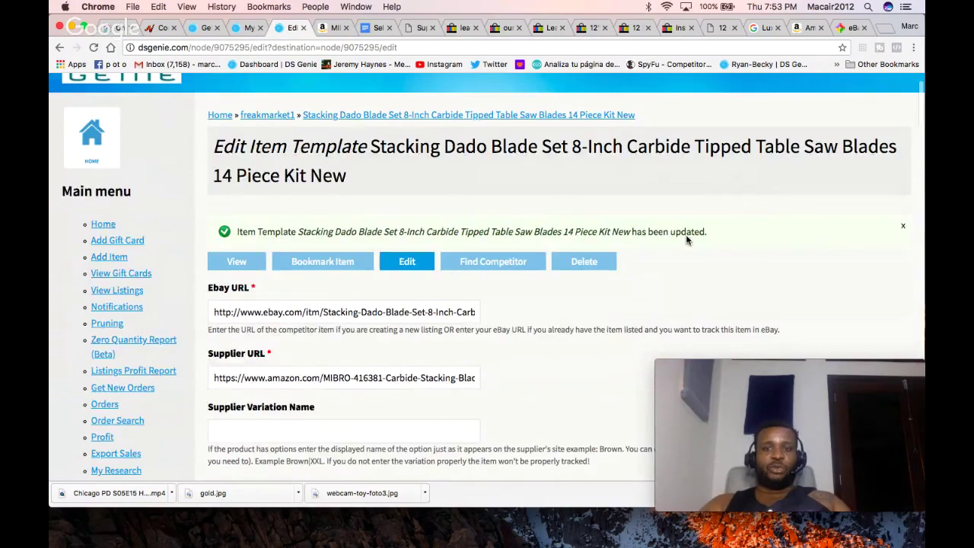
Step: Save the dado blade set's item template once more from the end of its edit form, without adding it to eBay
{"action": "scroll", "coordinate": [687, 240], "scroll_direction": "down", "scroll_amount": 15}
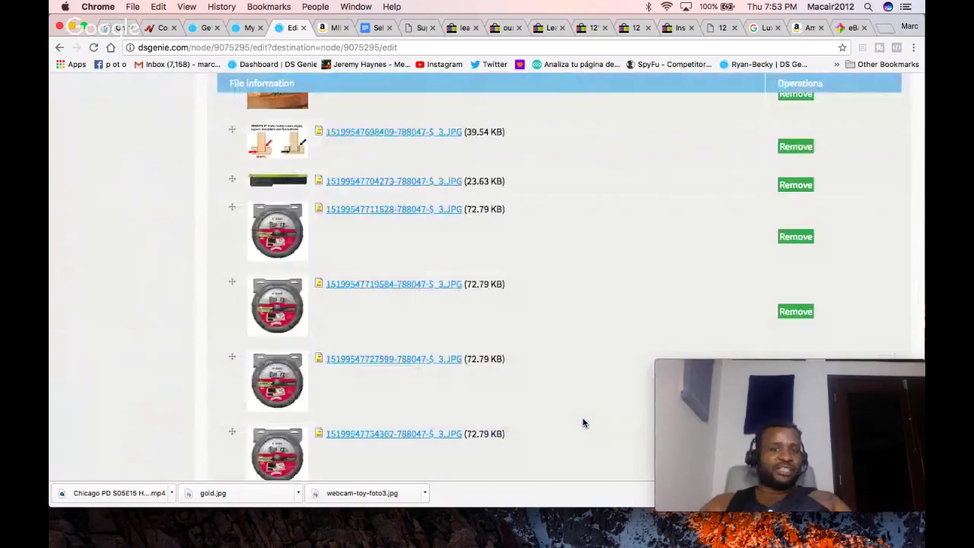
{"action": "scroll", "coordinate": [583, 423], "scroll_direction": "down", "scroll_amount": 20}
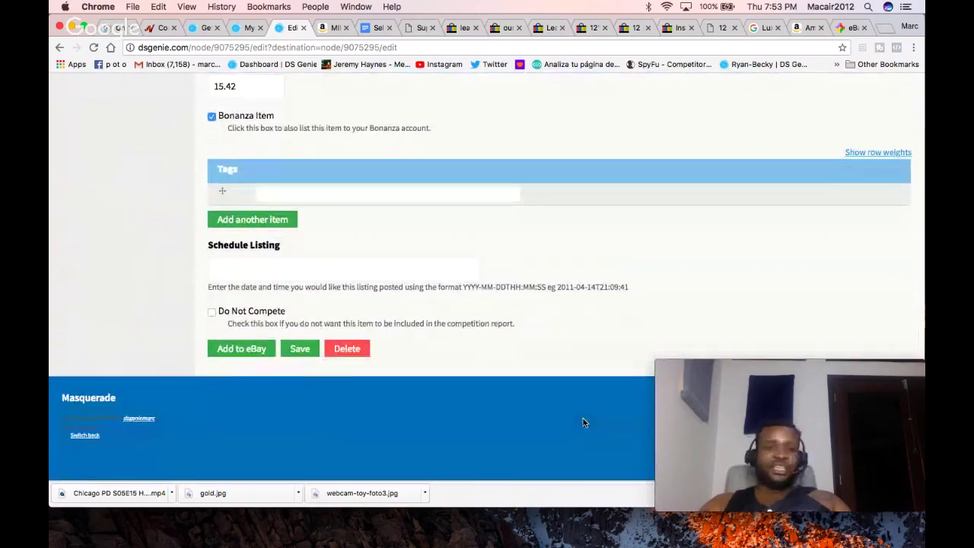
{"action": "left_click", "coordinate": [297, 377]}
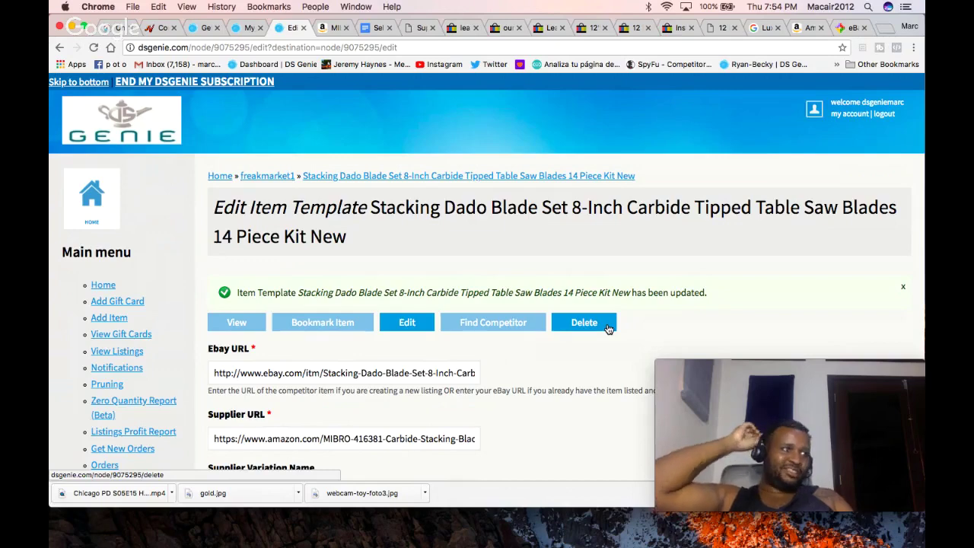
{"action": "scroll", "coordinate": [607, 327], "scroll_direction": "down", "scroll_amount": 10}
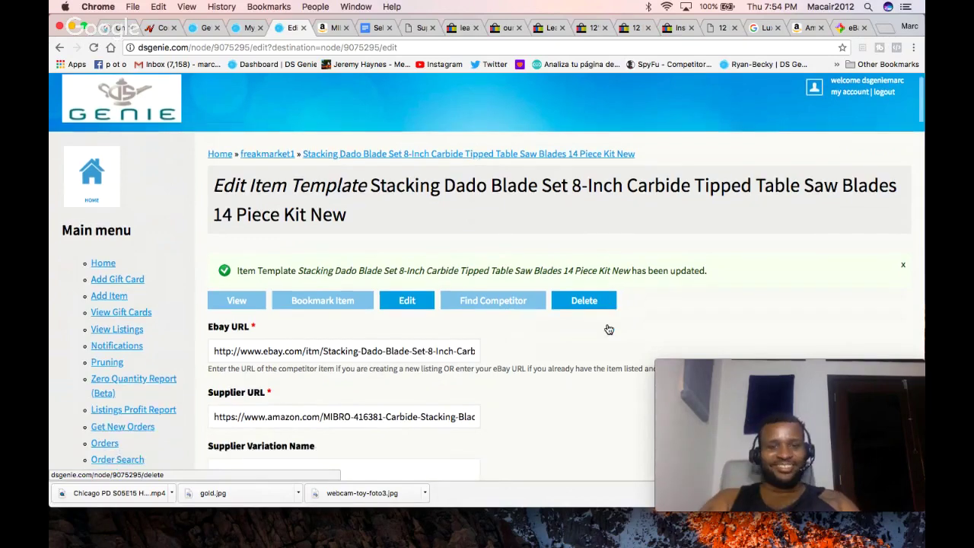
{"action": "scroll", "coordinate": [607, 326], "scroll_direction": "down", "scroll_amount": 15}
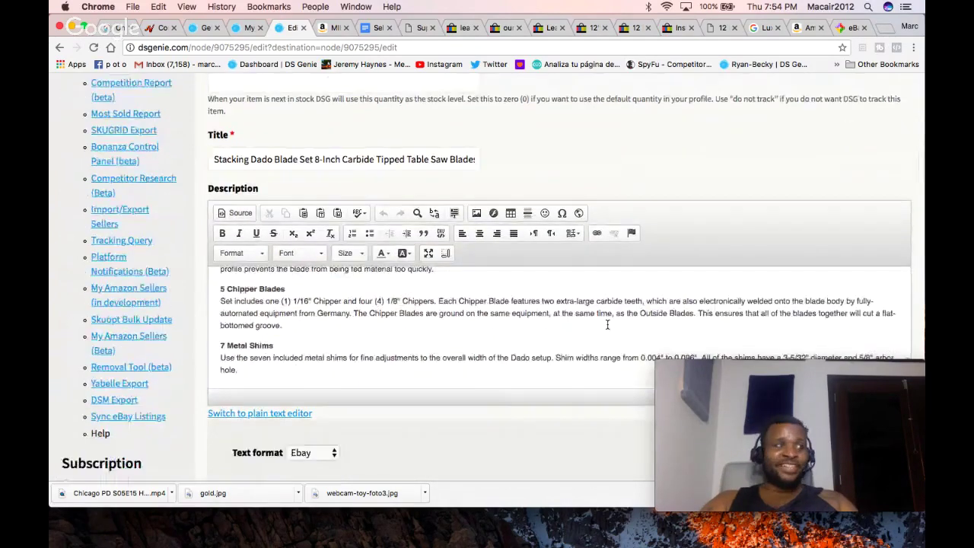
{"action": "scroll", "coordinate": [607, 327], "scroll_direction": "down", "scroll_amount": 15}
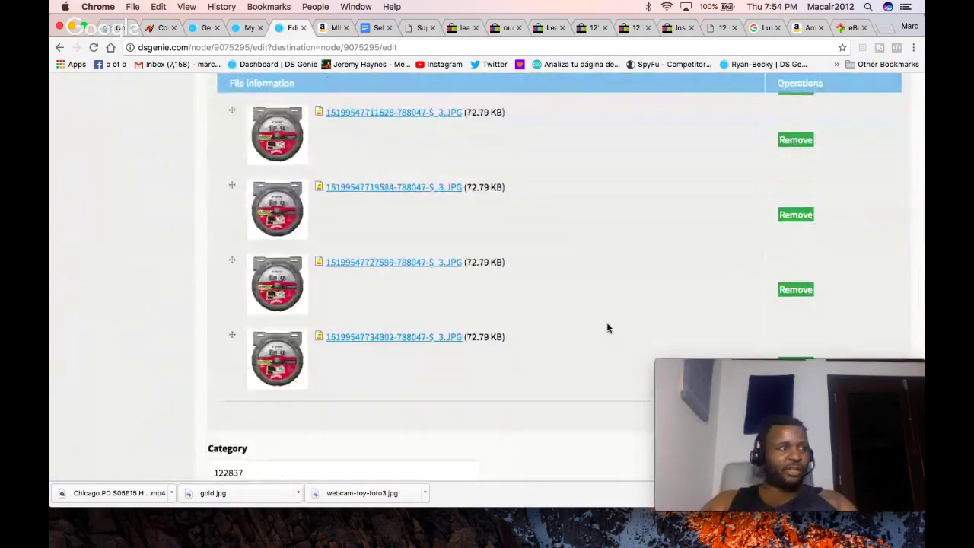
{"action": "scroll", "coordinate": [607, 327], "scroll_direction": "down", "scroll_amount": 10}
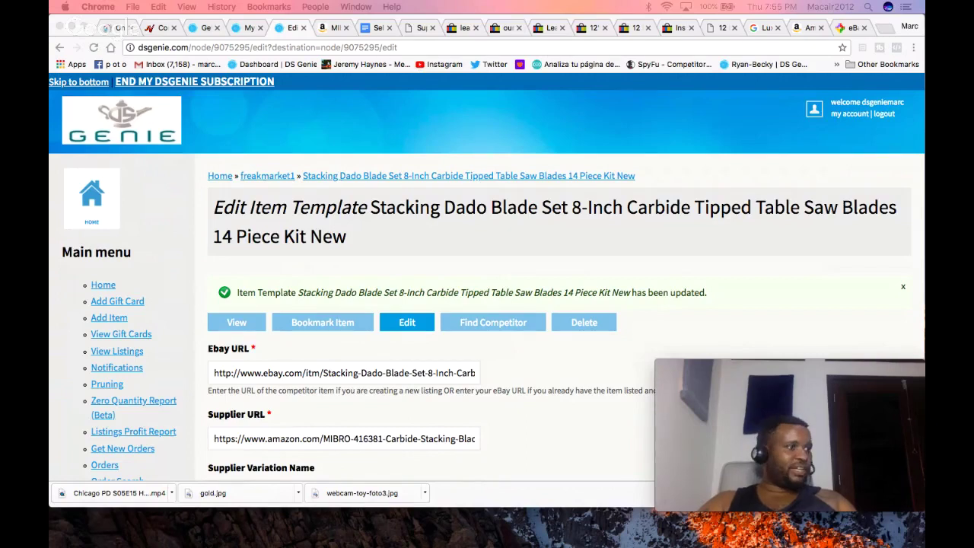
{"action": "mouse_move", "coordinate": [673, 387]}
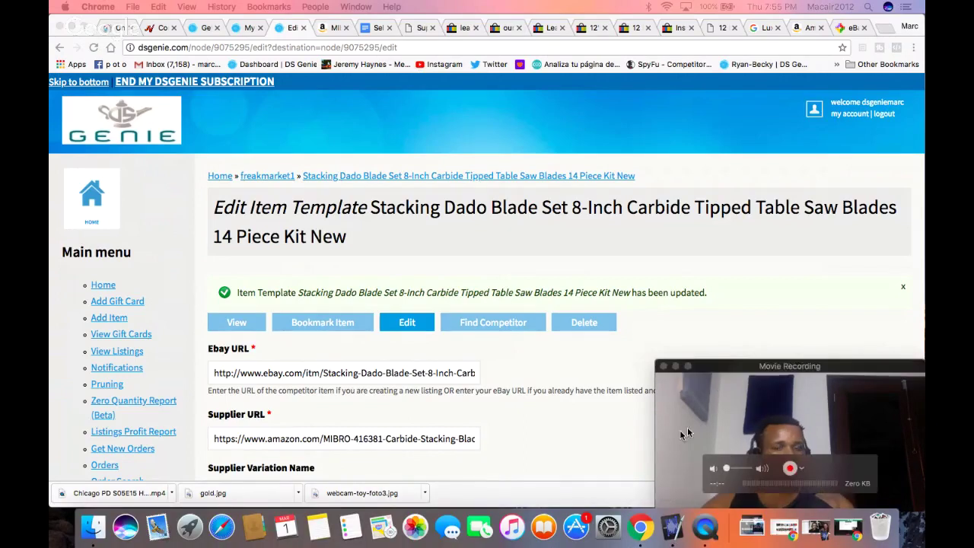
{"action": "left_click", "coordinate": [659, 413]}
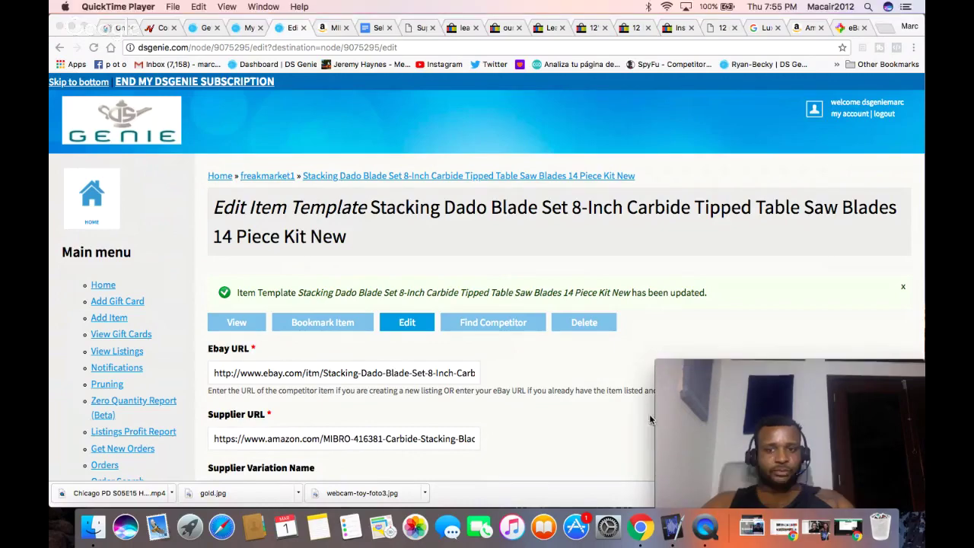
{"action": "left_click_drag", "start_coordinate": [654, 416], "coordinate": [76, 160]}
{"action": "mouse_move", "coordinate": [388, 225]}
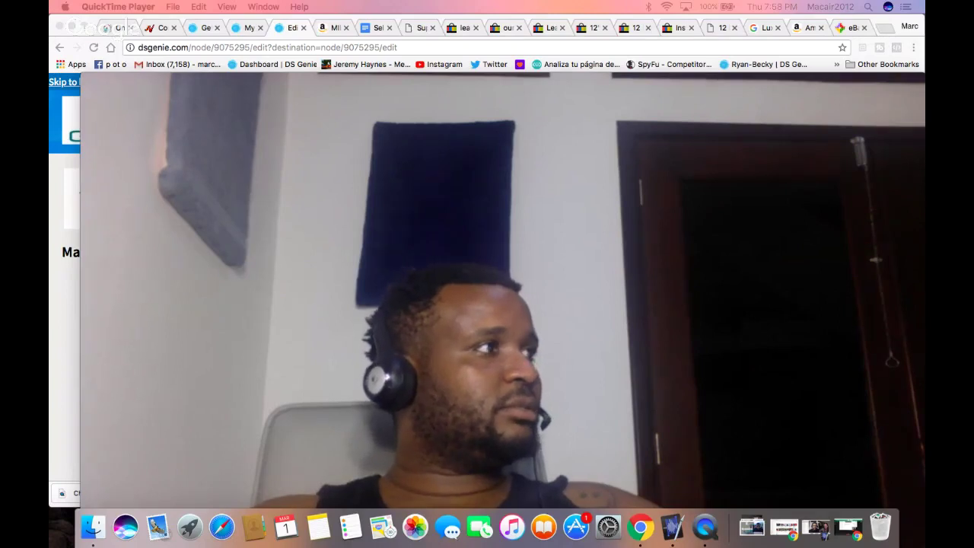
{"action": "key", "text": "super+Tab"}
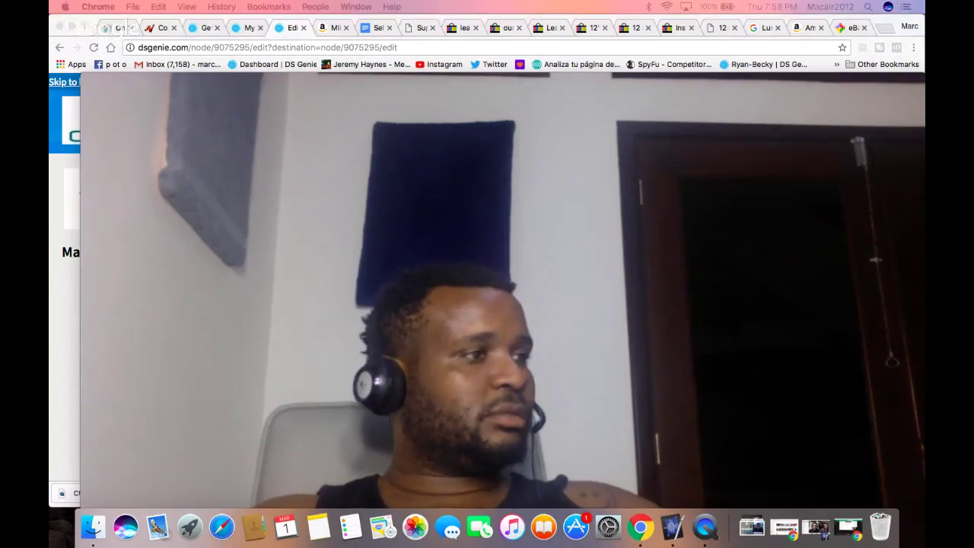